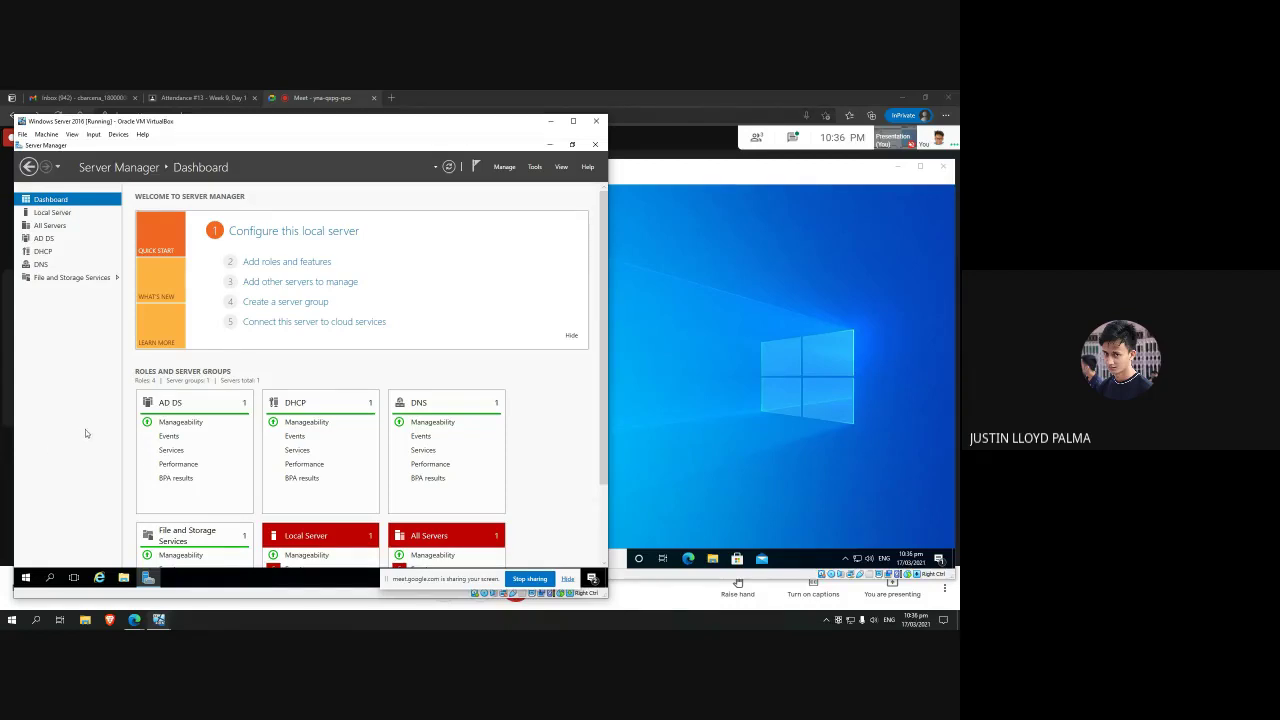
Step: Leave the browser's video call and bring the server and Windows 10 VMs forward
left_click(200, 97)
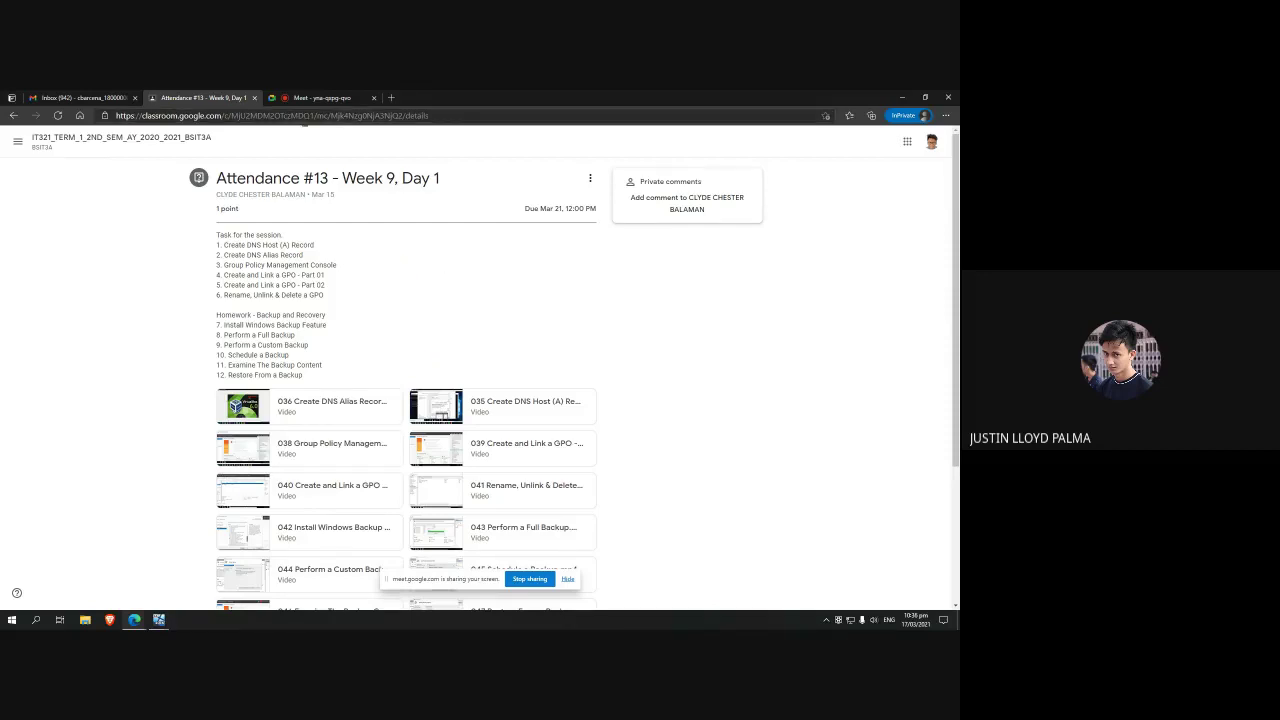
left_click(318, 97)
left_click(159, 620)
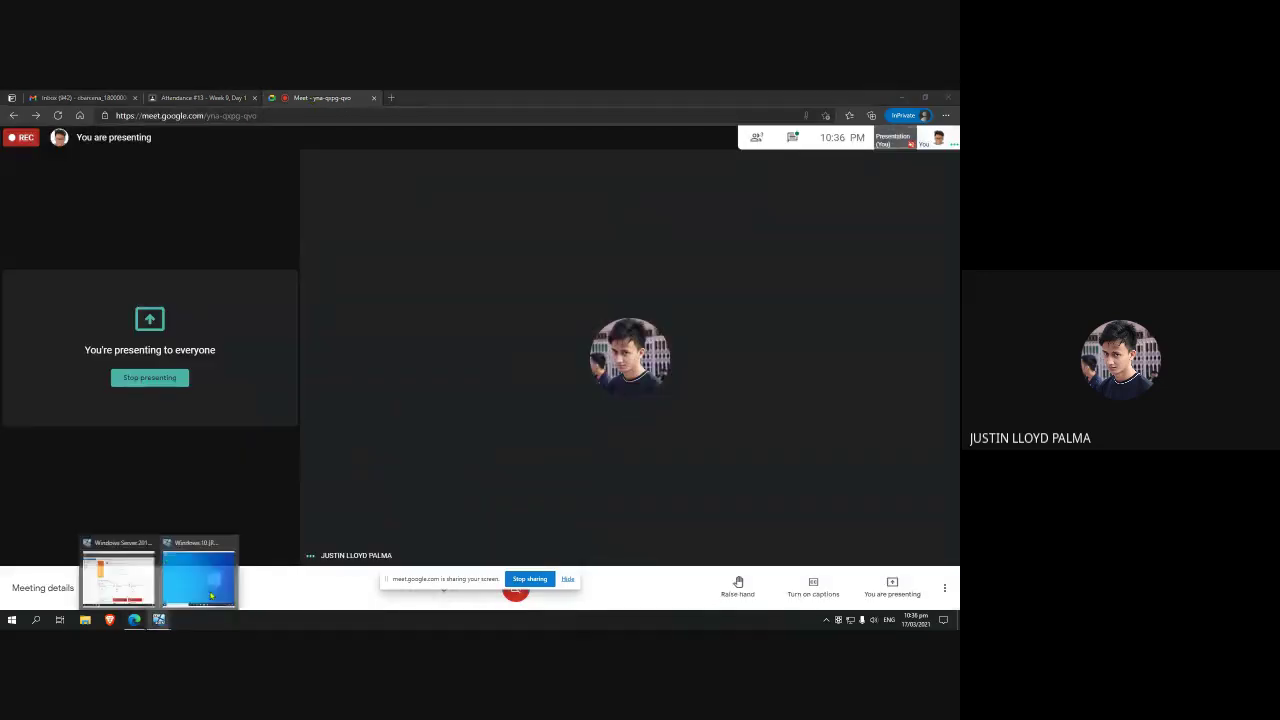
left_click(198, 570)
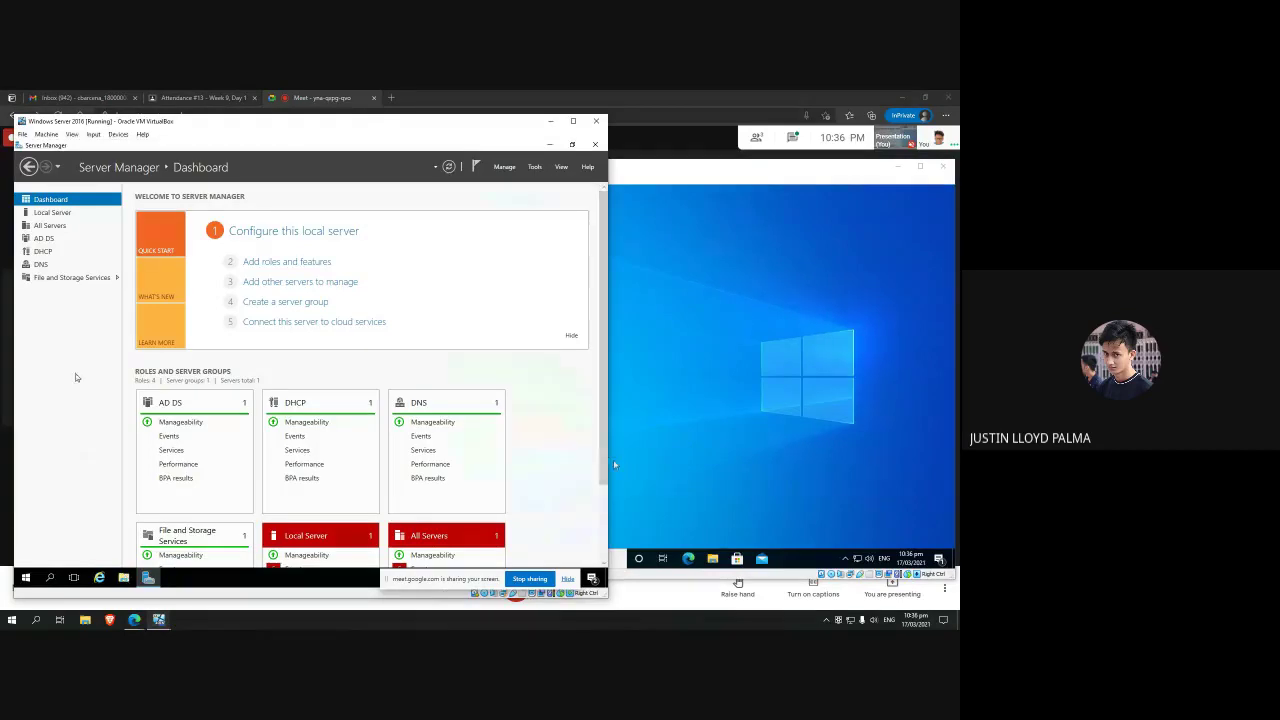
Step: Launch DNS Manager from Server Manager's DNS page and open the ccs.uic.edu.ph.local zone
left_click(61, 266)
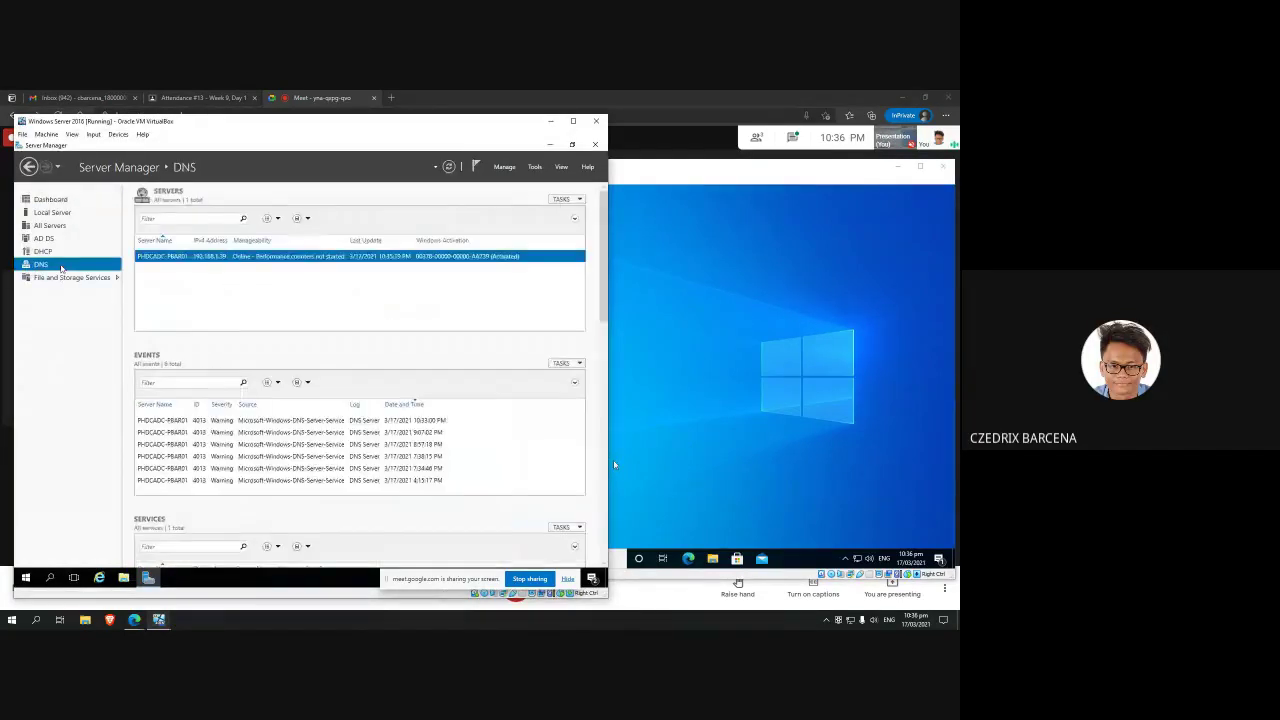
right_click(343, 258)
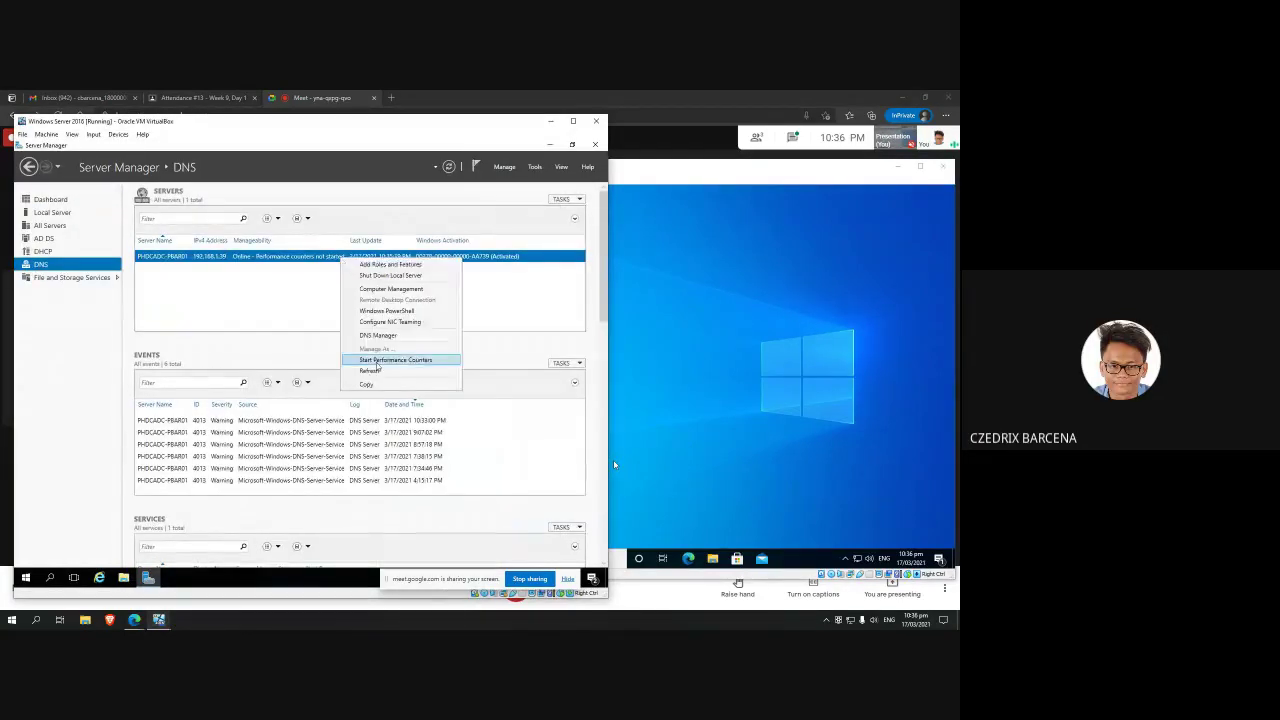
left_click(390, 337)
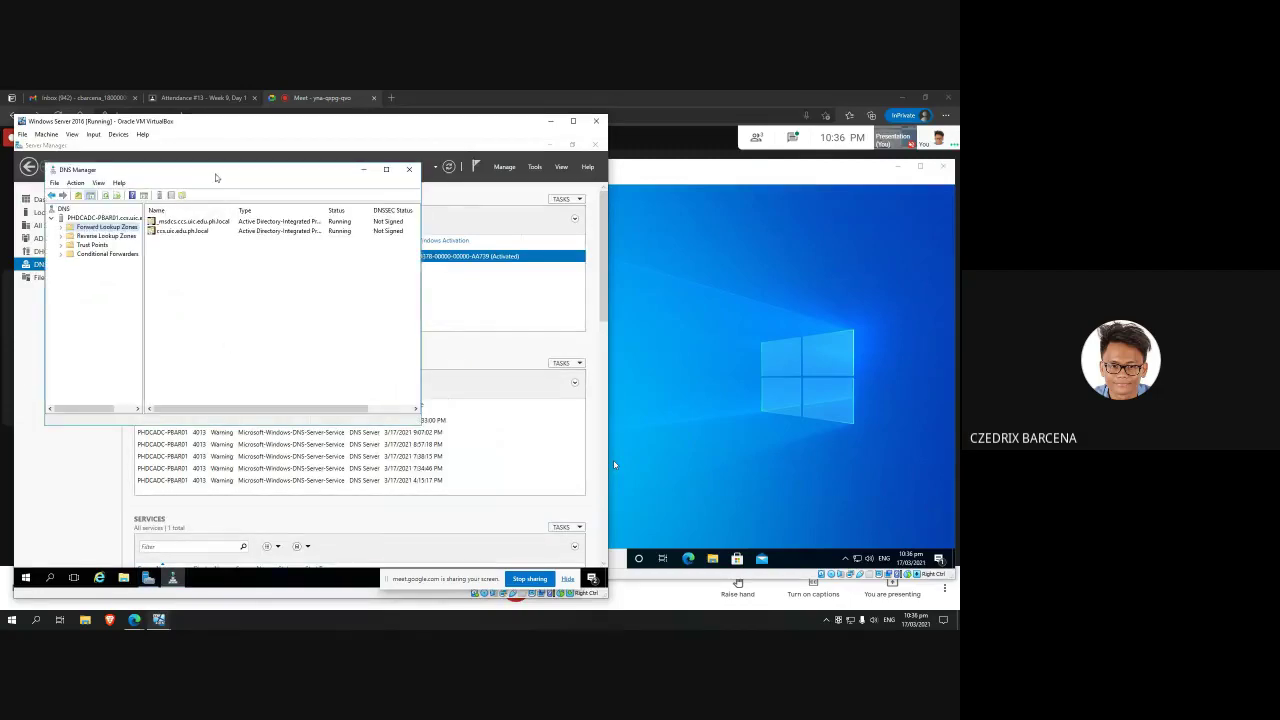
left_click_drag(208, 172, 268, 192)
left_click(121, 247)
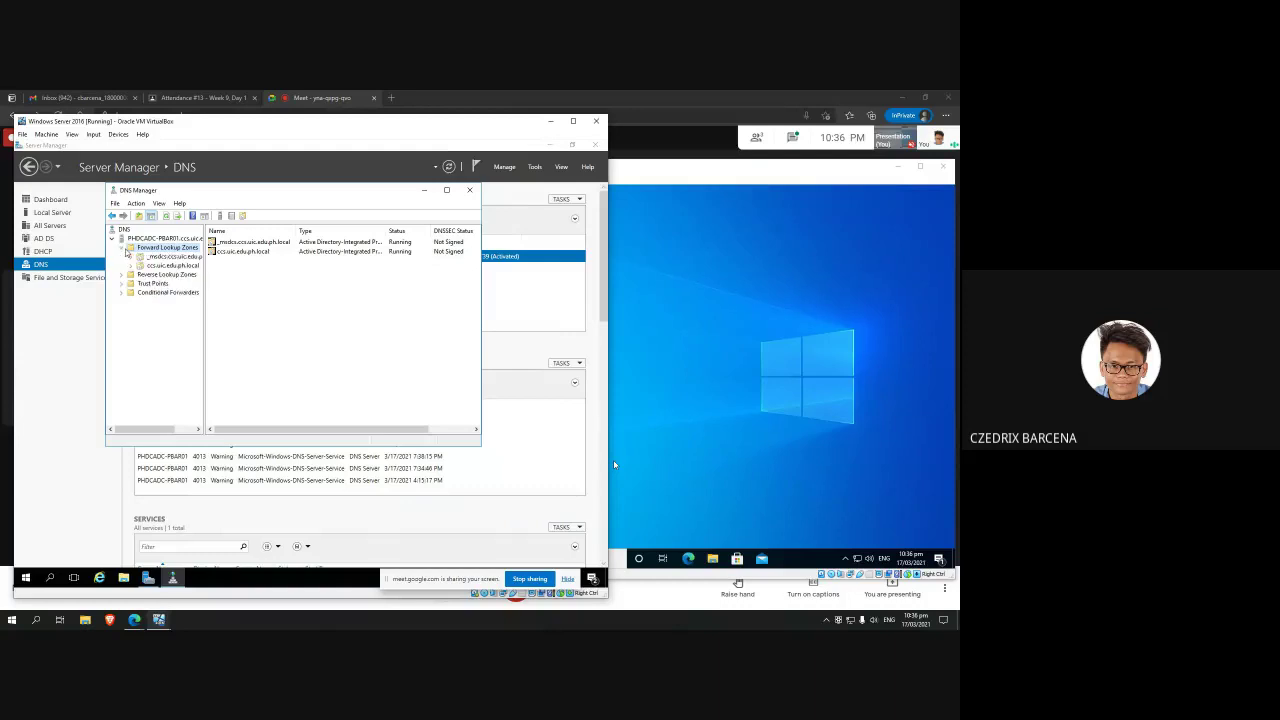
double_click(137, 266)
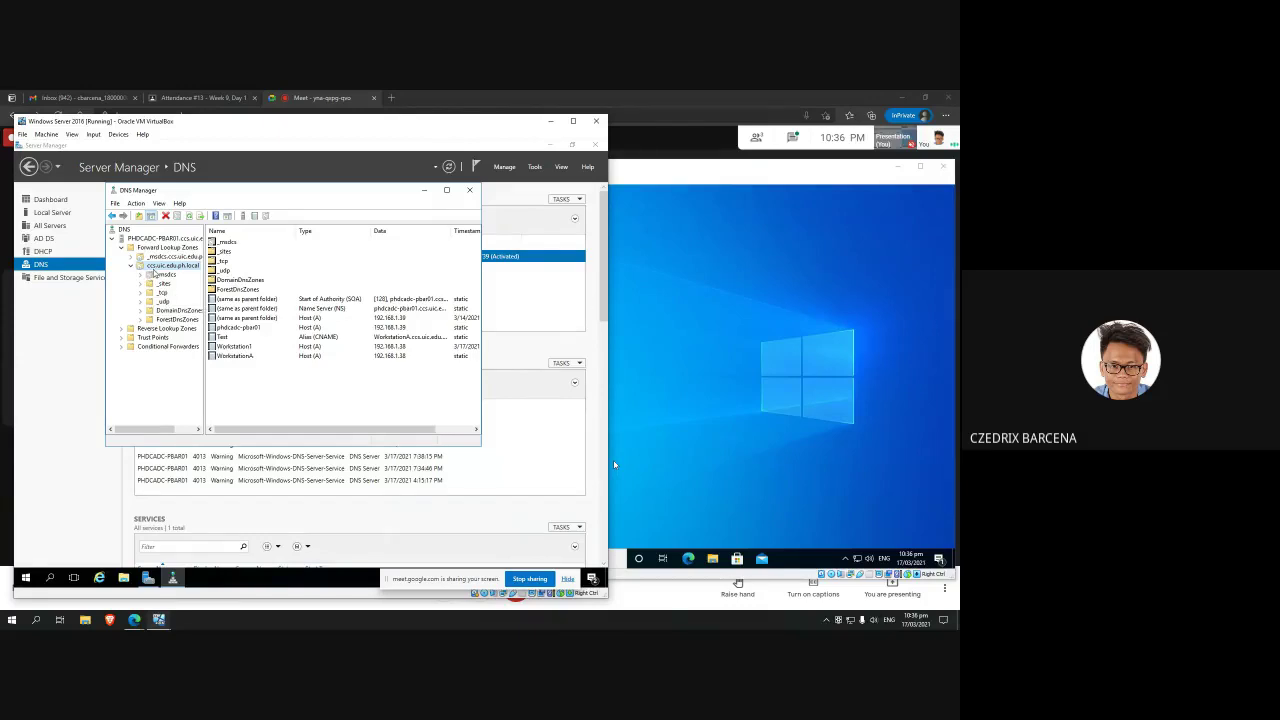
Step: Point out the WorkstationA, Test alias and Workstation1 records in the zone
left_click(273, 377)
left_click(267, 350)
left_click(270, 337)
left_click(278, 358)
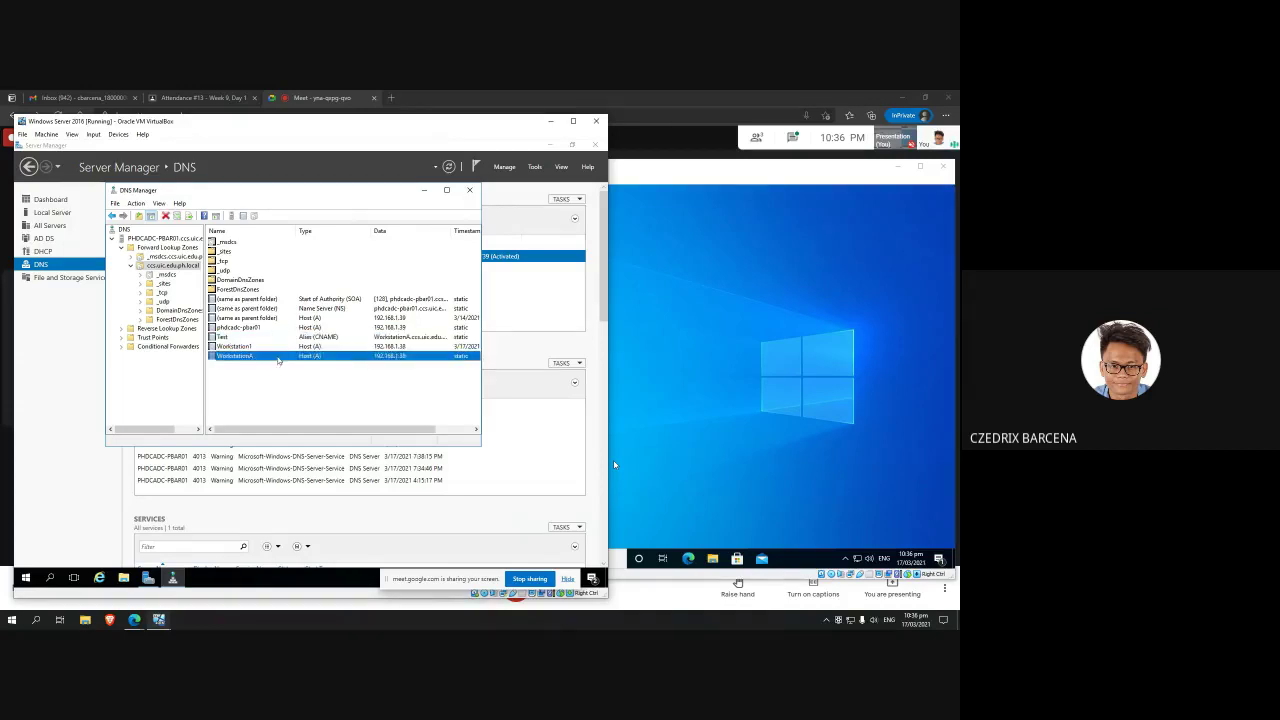
left_click(276, 341)
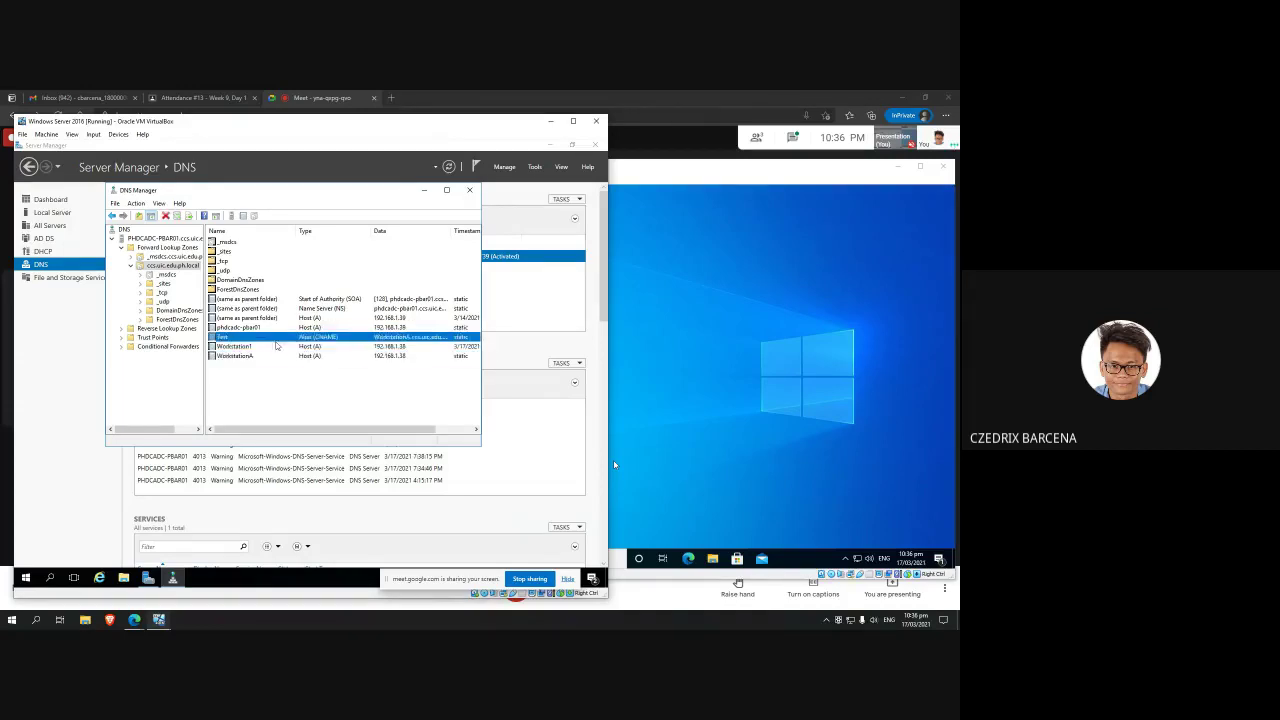
left_click(278, 346)
left_click(286, 370)
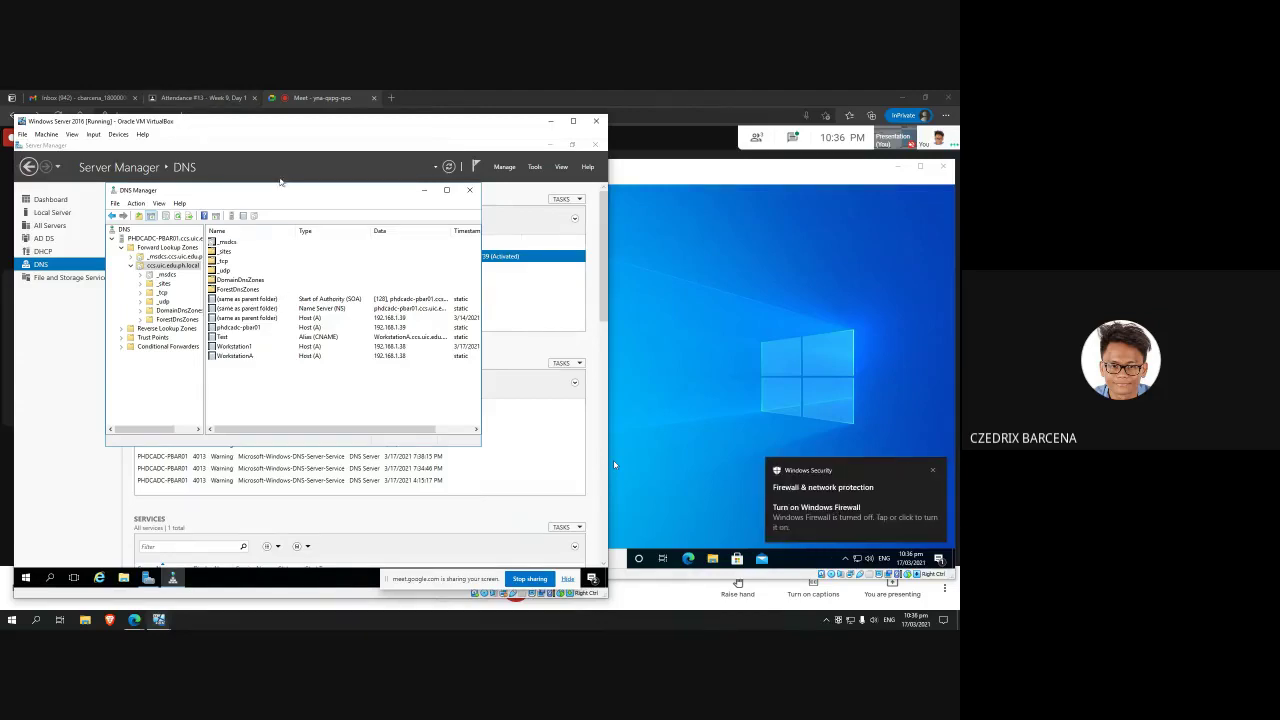
Step: Check the browser's video call tab, then return to the server VM window
left_click(200, 97)
left_click(320, 97)
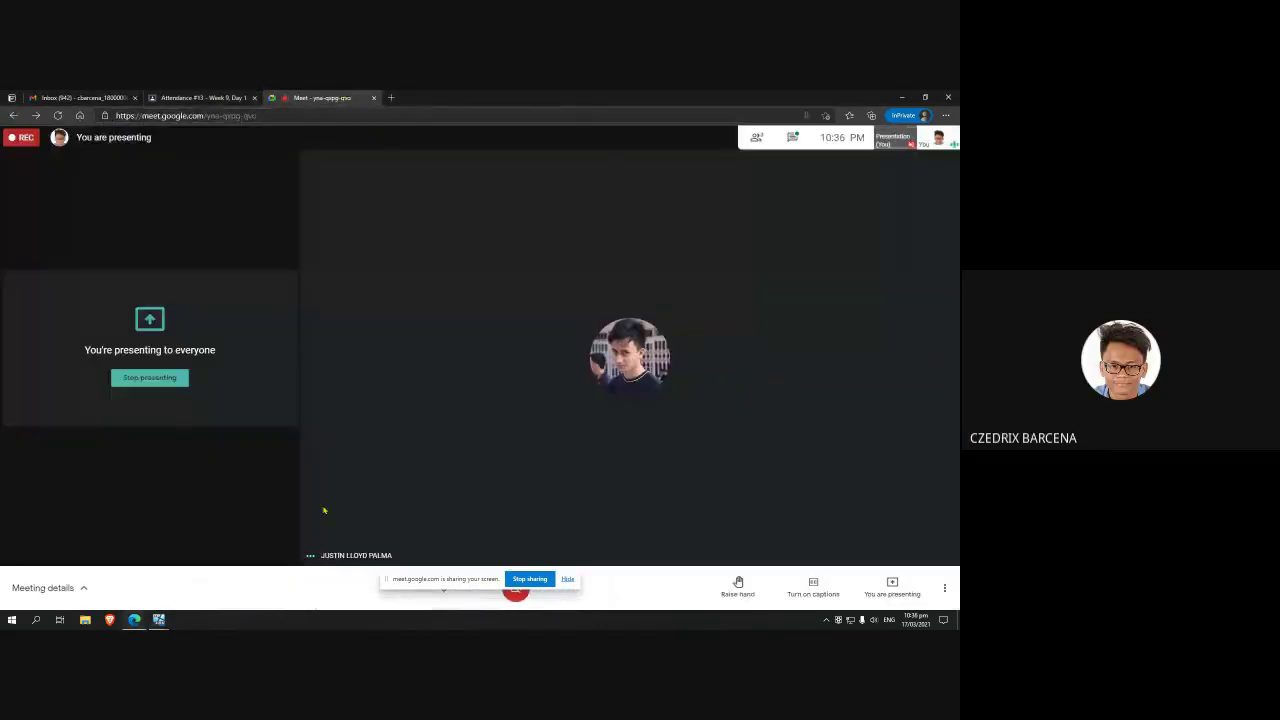
key("alt+Tab")
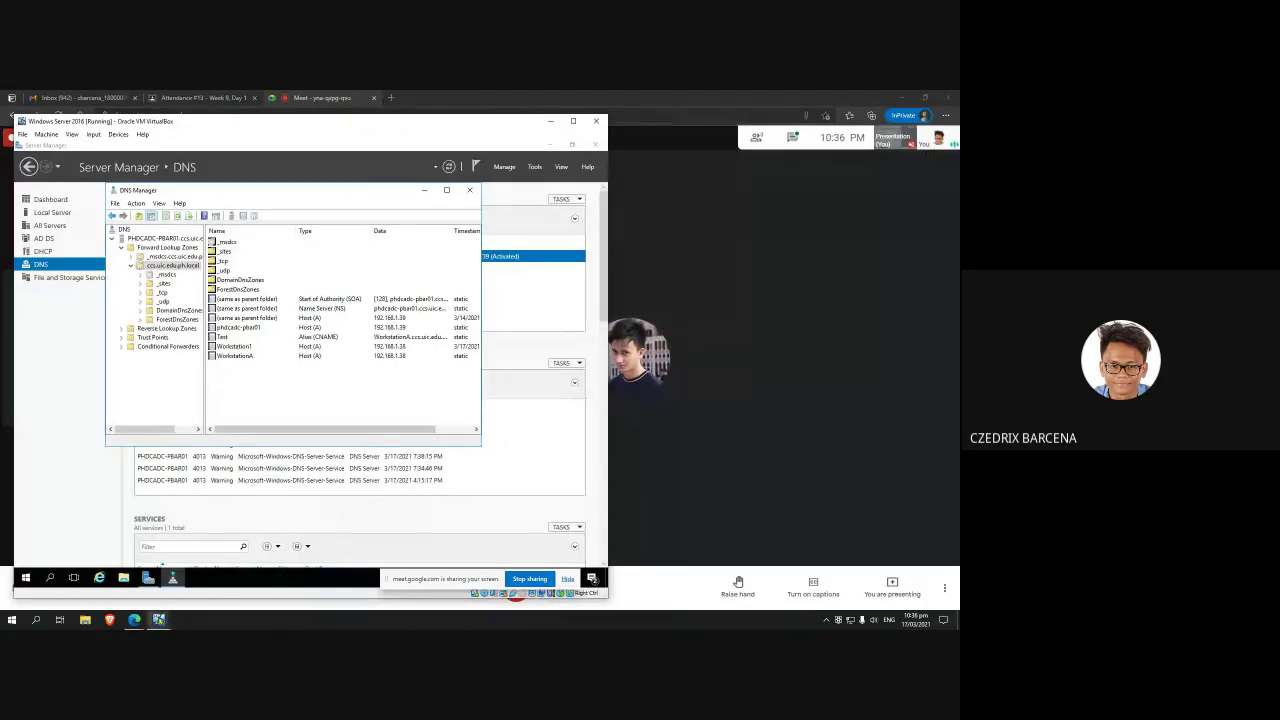
left_click(172, 578)
left_click(205, 550)
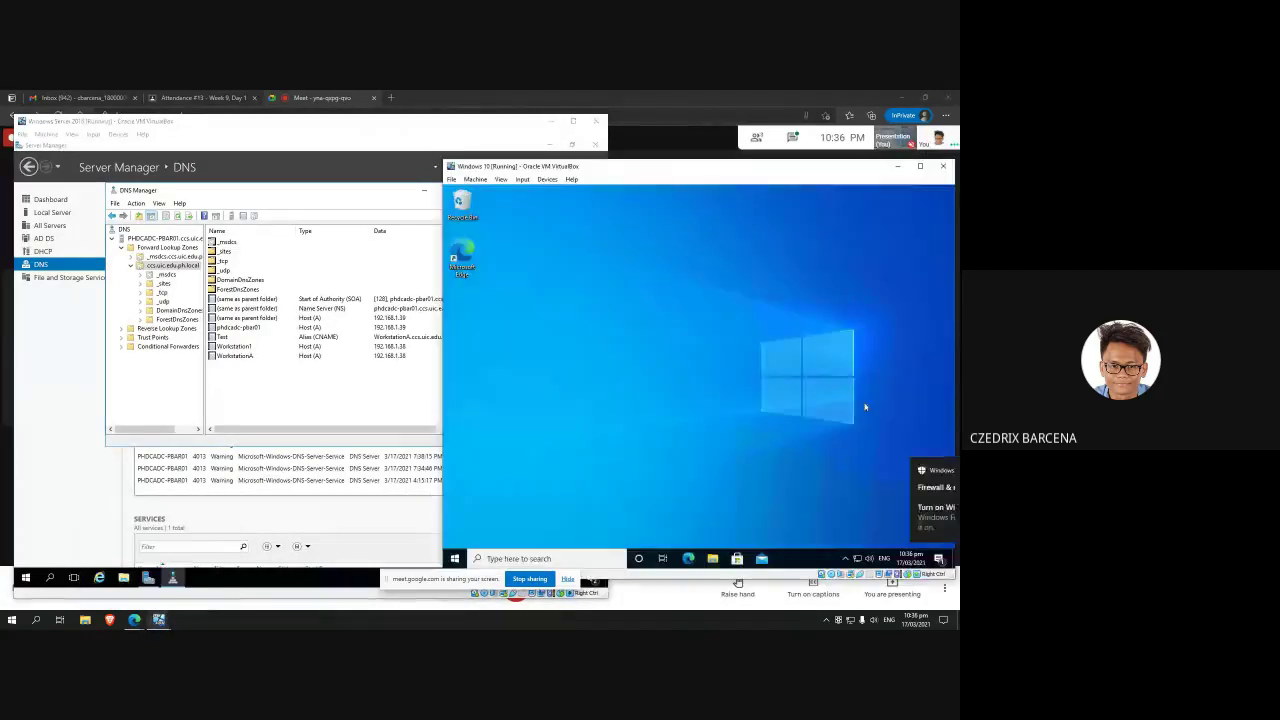
left_click(383, 408)
Step: Point out the Workstation1, phdcadc-pbar01 and WorkstationA records, then select WorkstationA
left_click(301, 346)
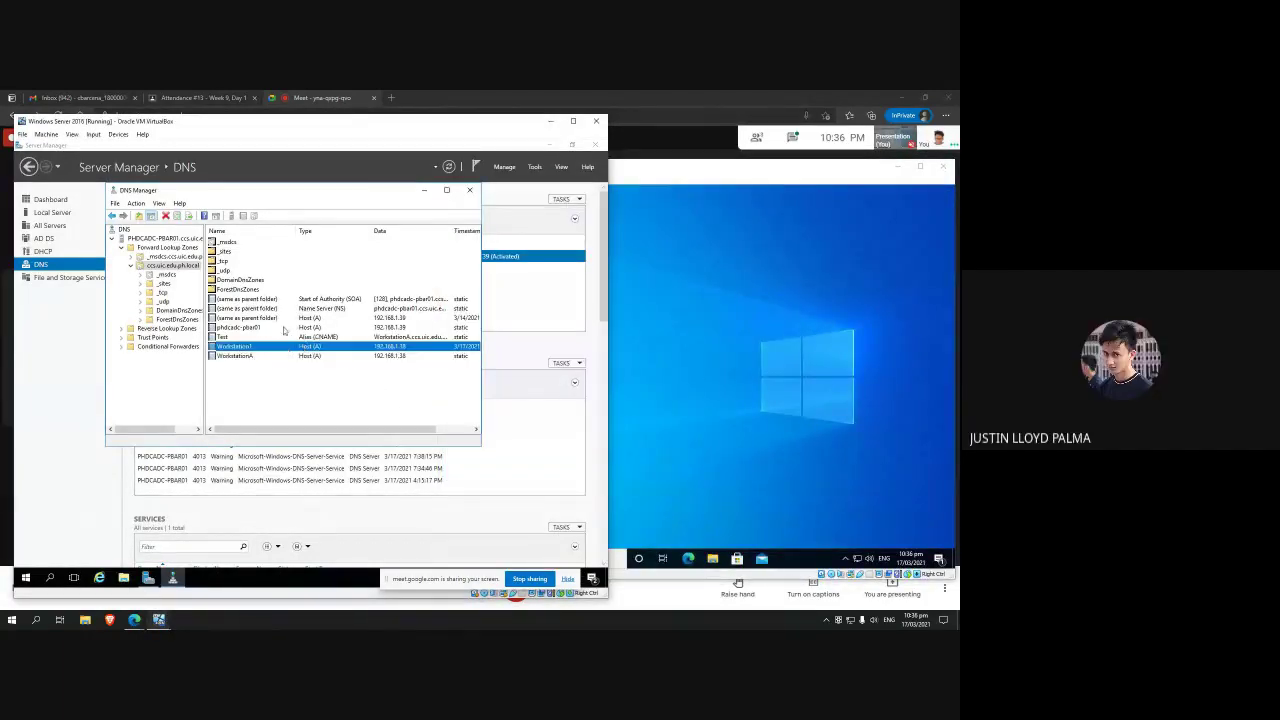
left_click(338, 328)
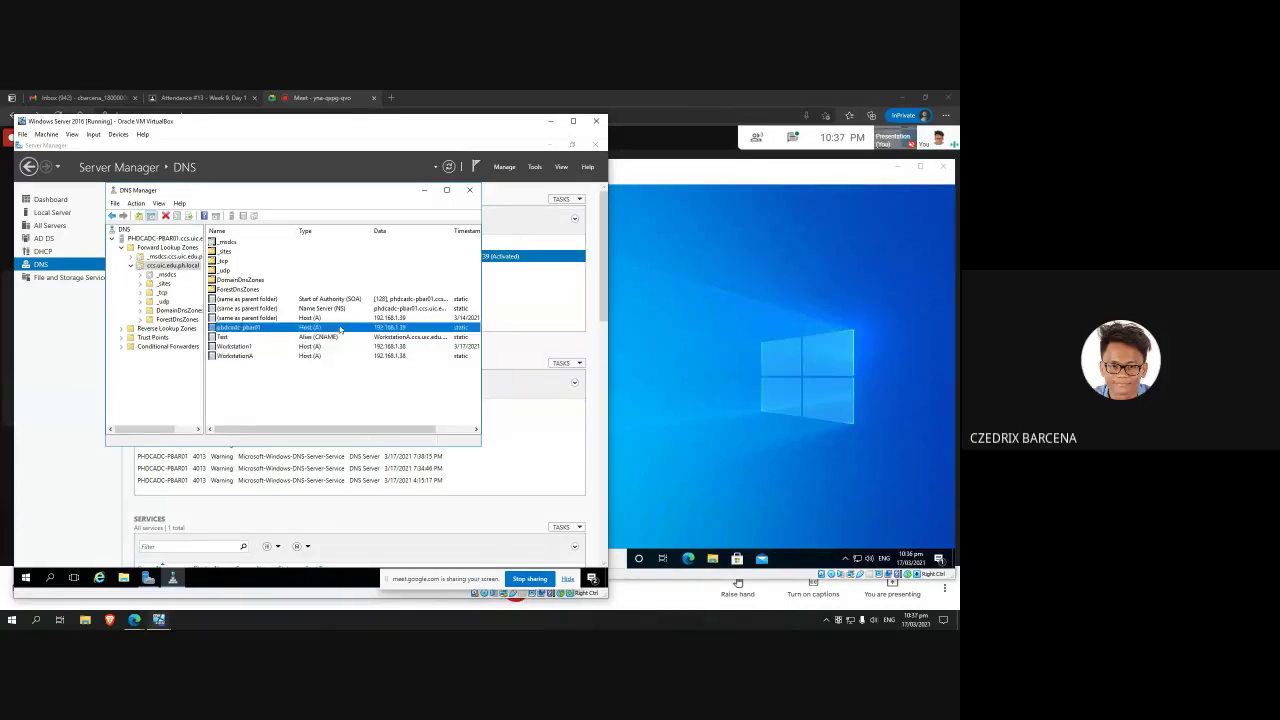
left_click(340, 317)
left_click(338, 328)
left_click(396, 347)
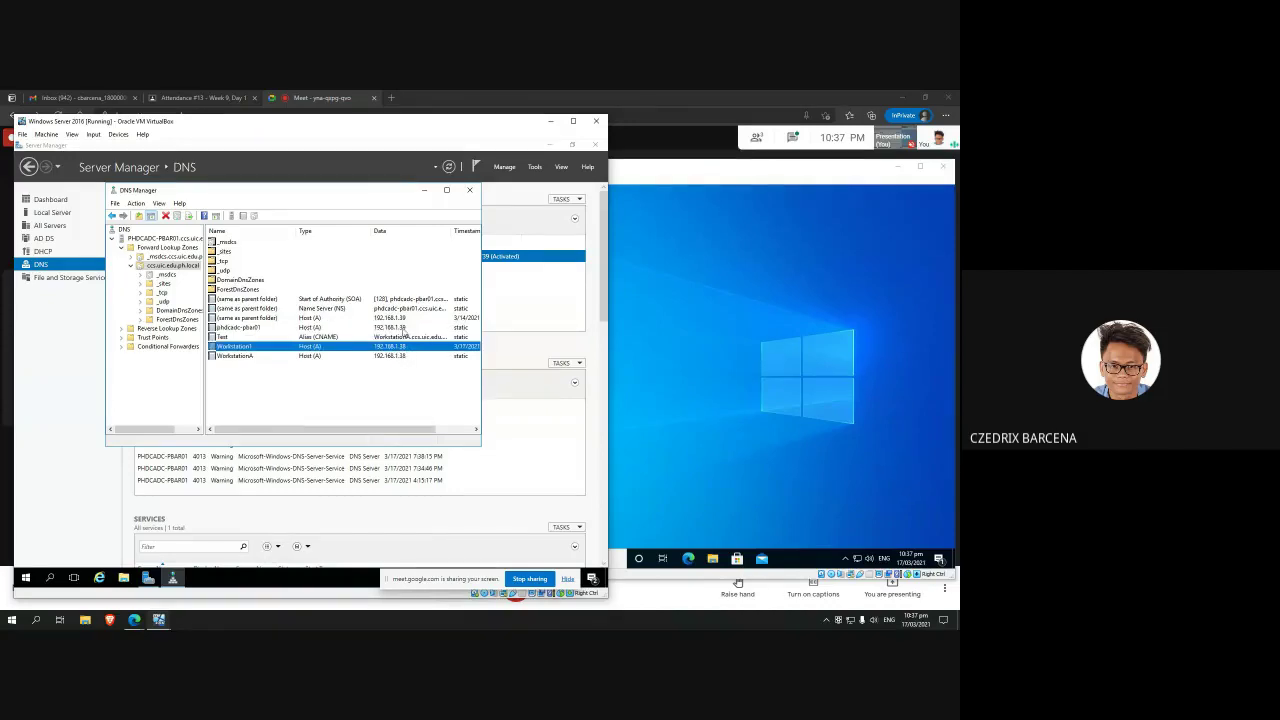
left_click(404, 329)
left_click(364, 355)
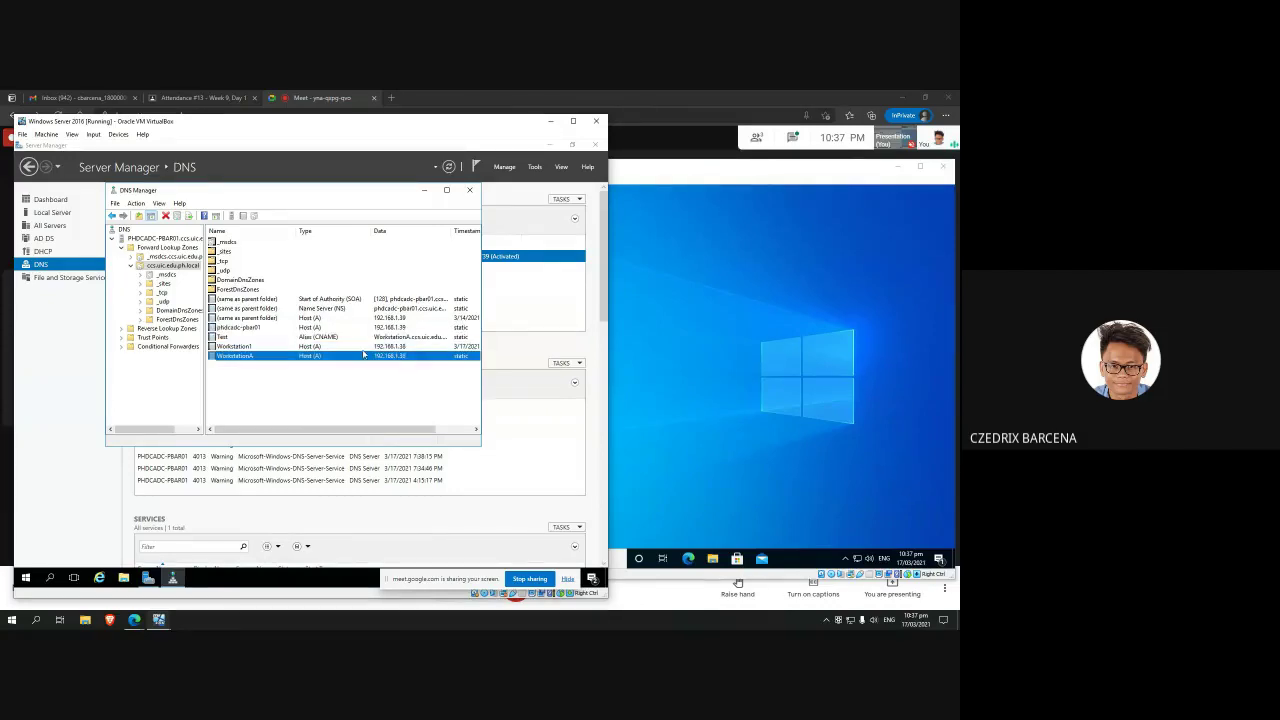
left_click(286, 390)
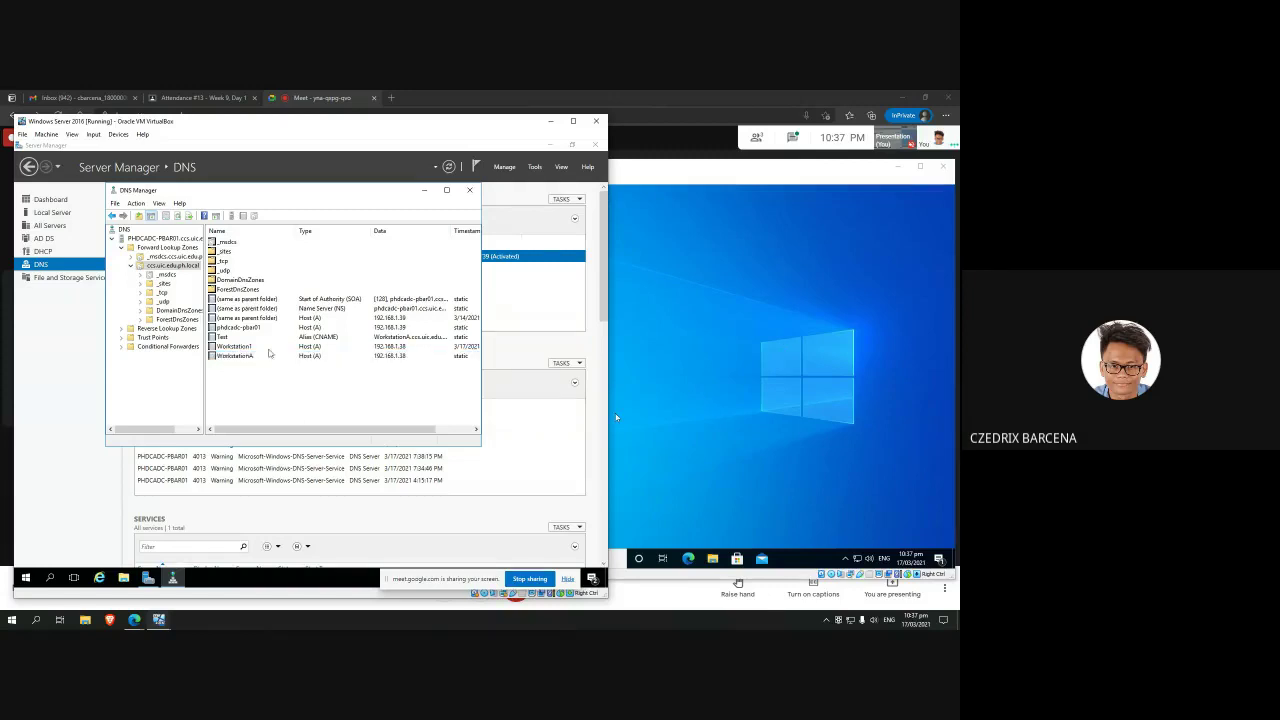
left_click(272, 355)
Step: Delete the old WorkstationA host record and the Test alias record
right_click(318, 356)
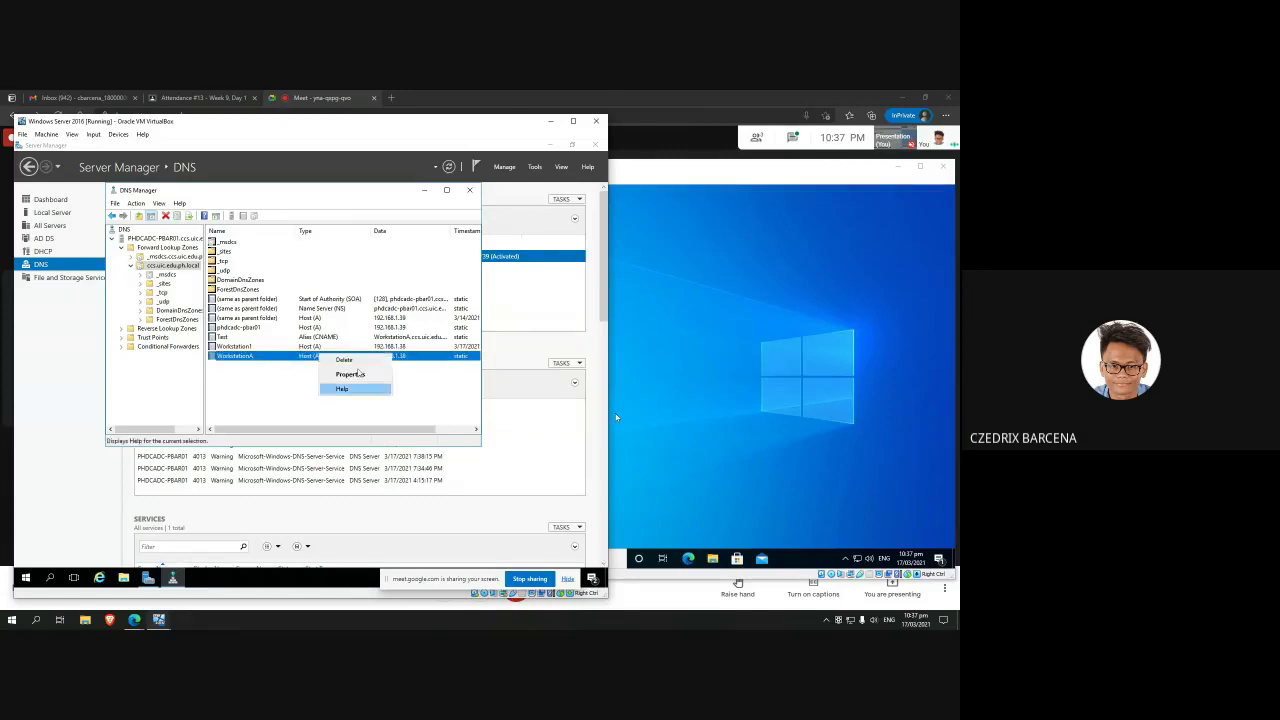
left_click(340, 389)
left_click(344, 397)
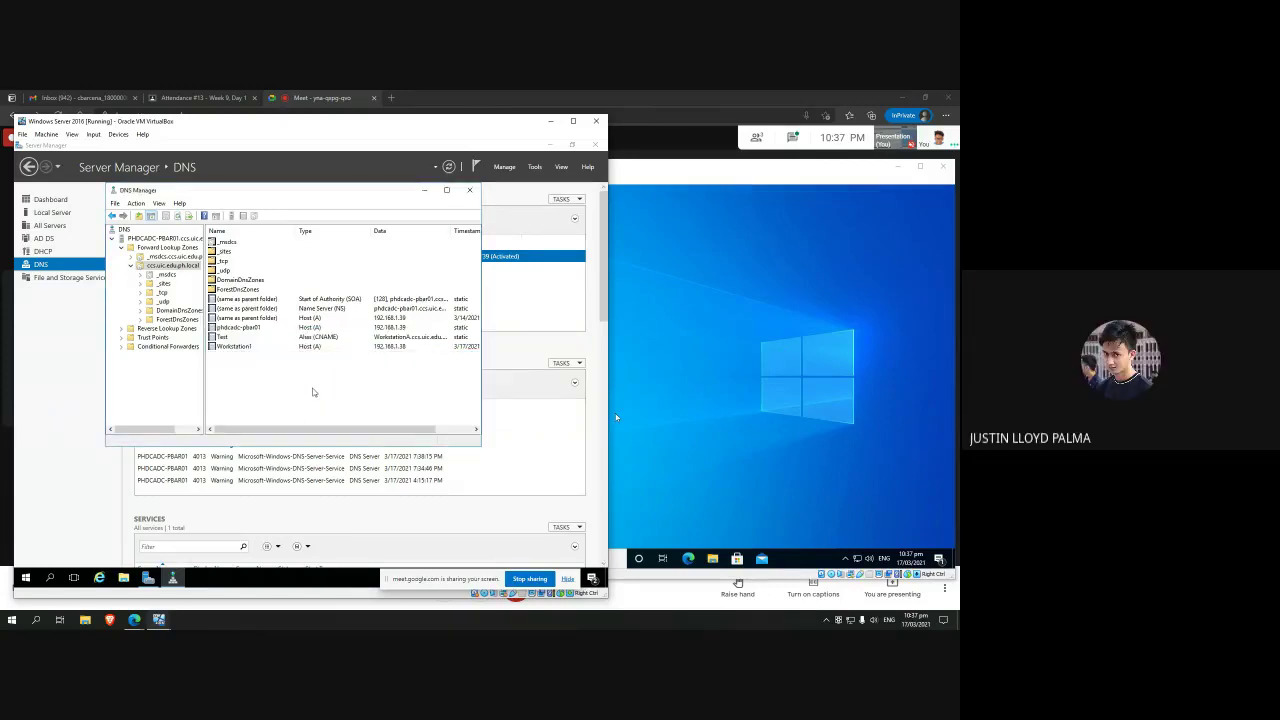
right_click(255, 337)
left_click(280, 370)
left_click(331, 399)
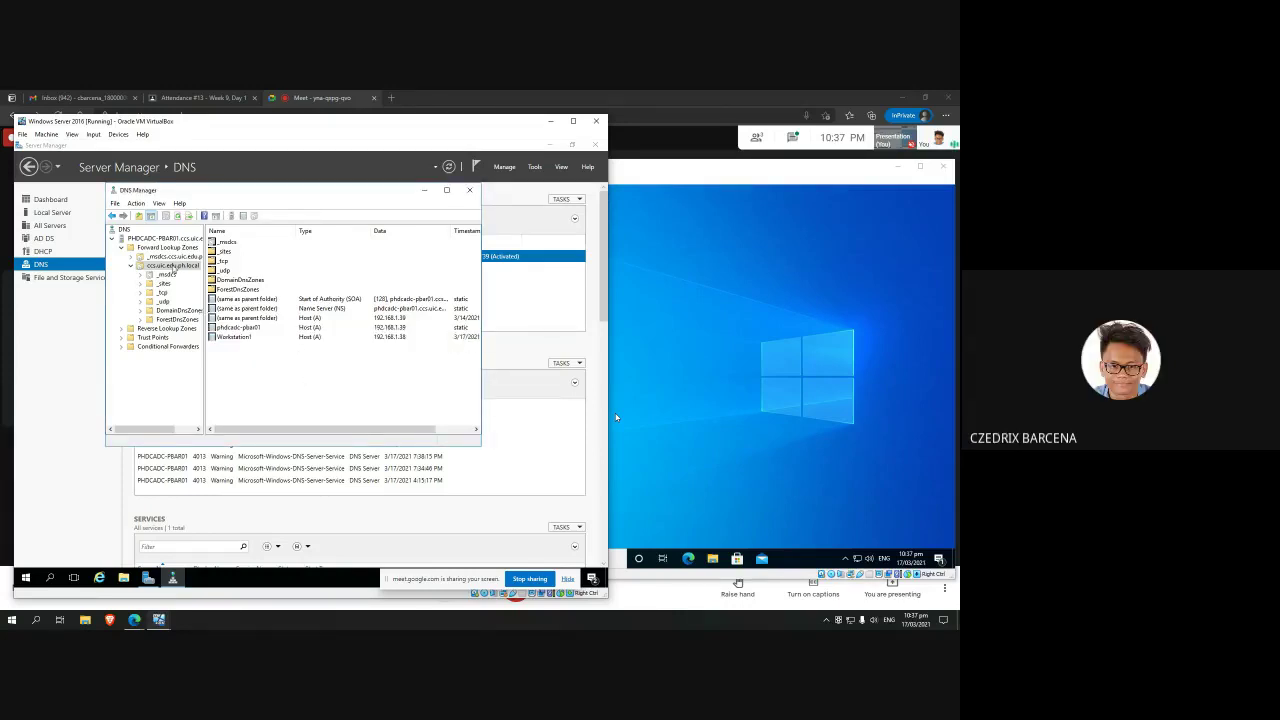
Step: Start a New Host (A) record in the zone, entering the host name and IP prefix 192.168.1
right_click(170, 266)
left_click(350, 374)
right_click(162, 265)
right_click(150, 267)
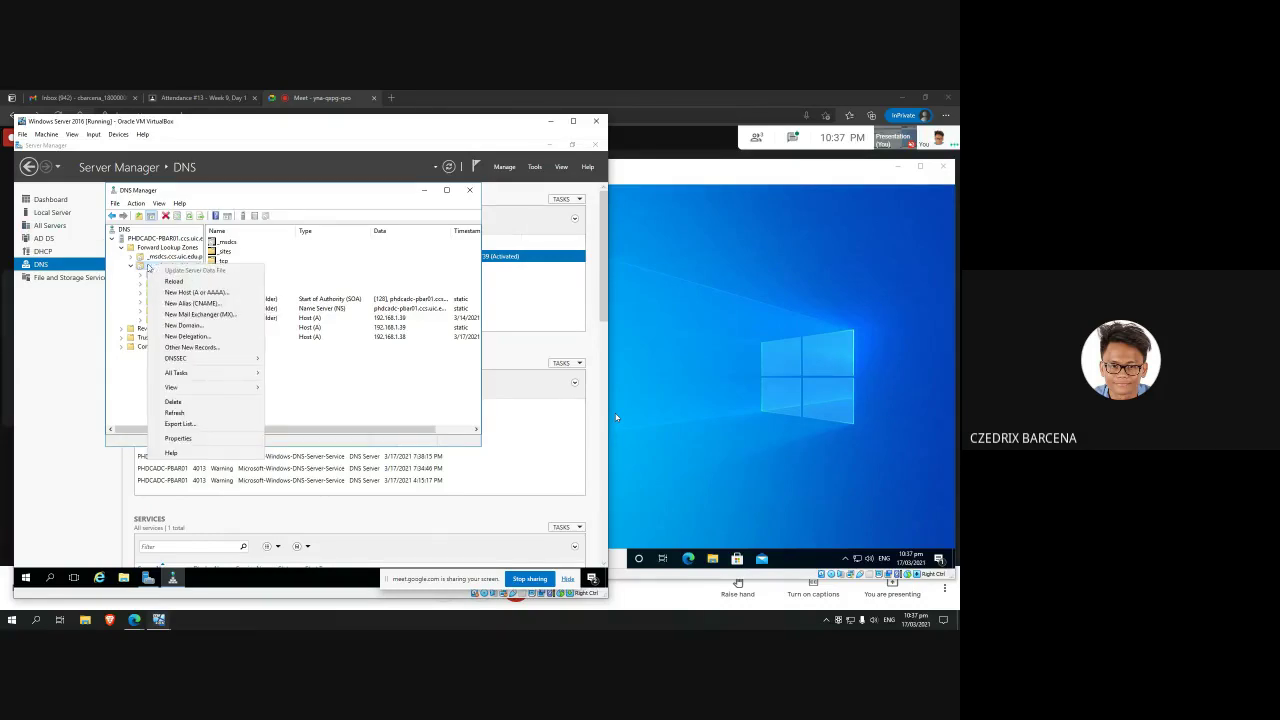
left_click(192, 293)
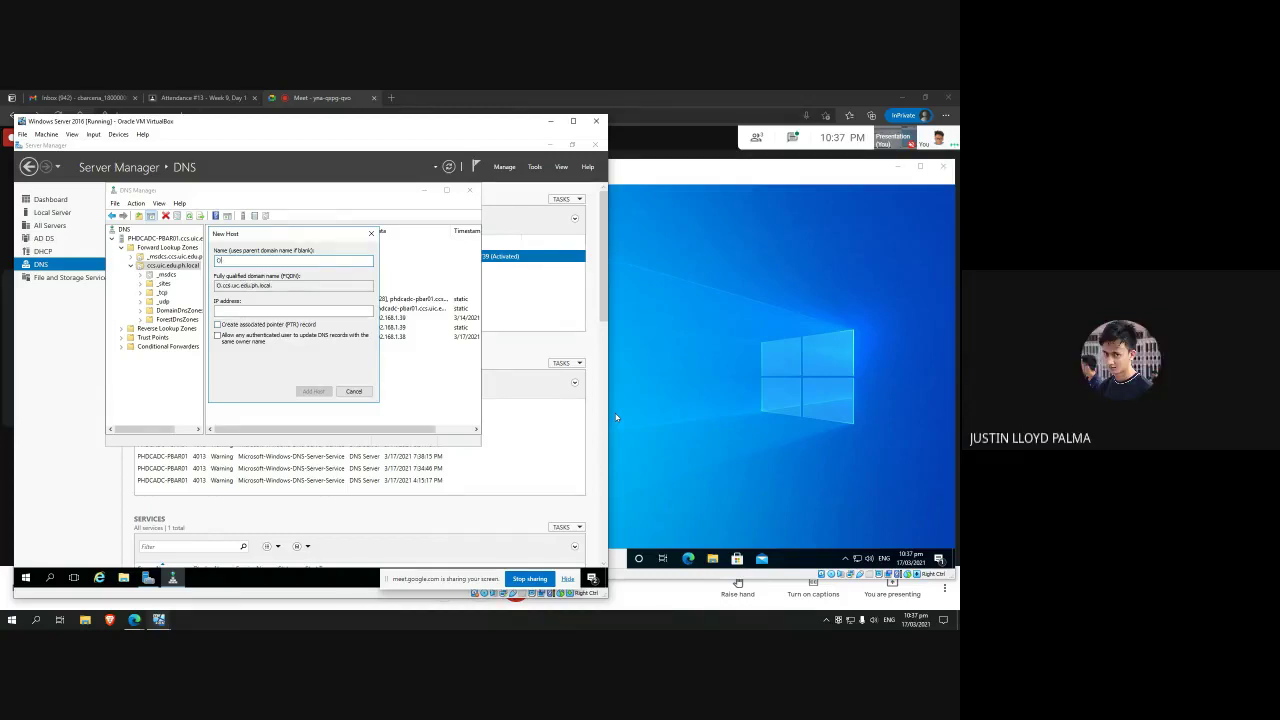
type("Workstati")
type("on1")
left_click(251, 310)
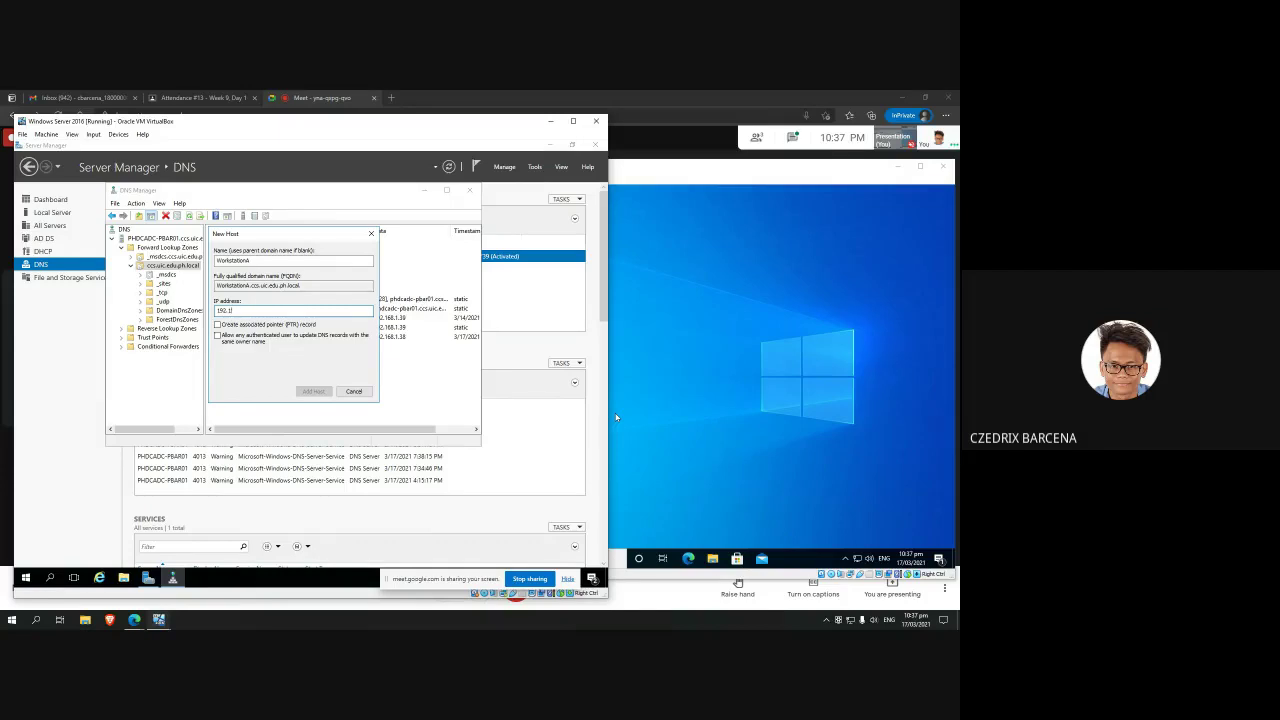
type("192.168.1.")
Step: On the Windows 10 VM, run ipconfig in Command Prompt to find the client's IP address
left_click(616, 418)
left_click(455, 558)
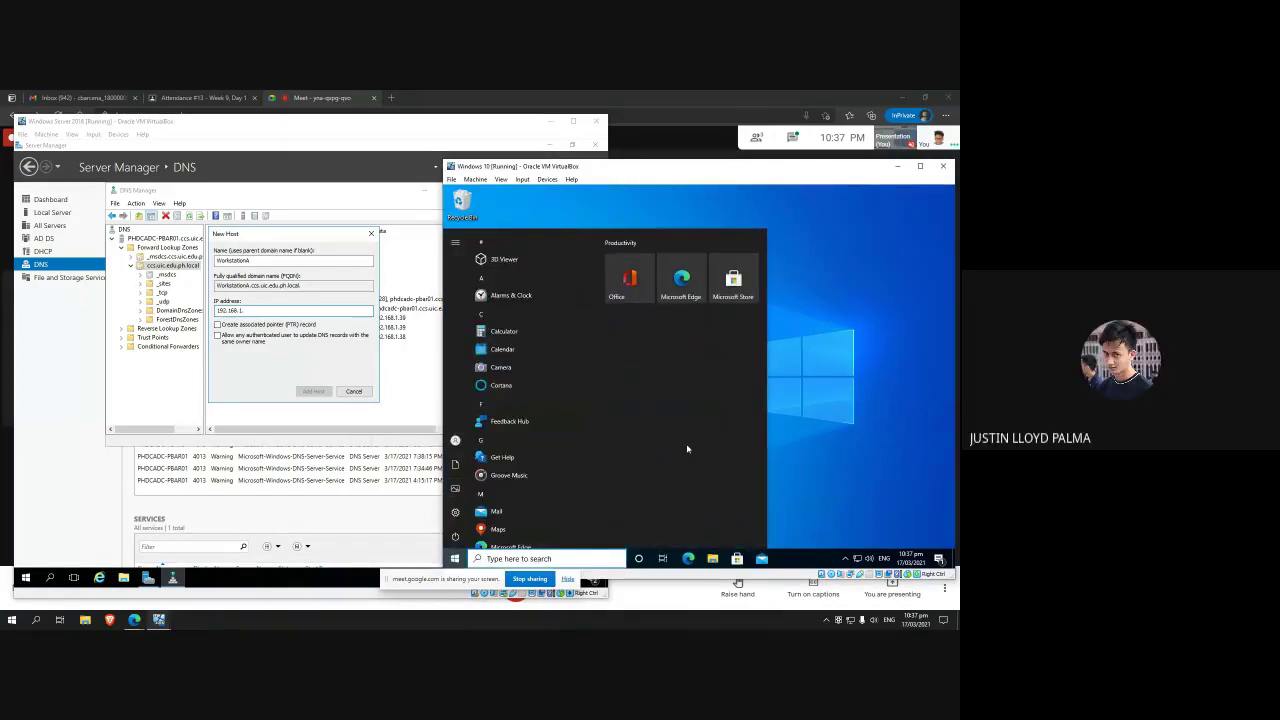
type("cmd")
key("Return")
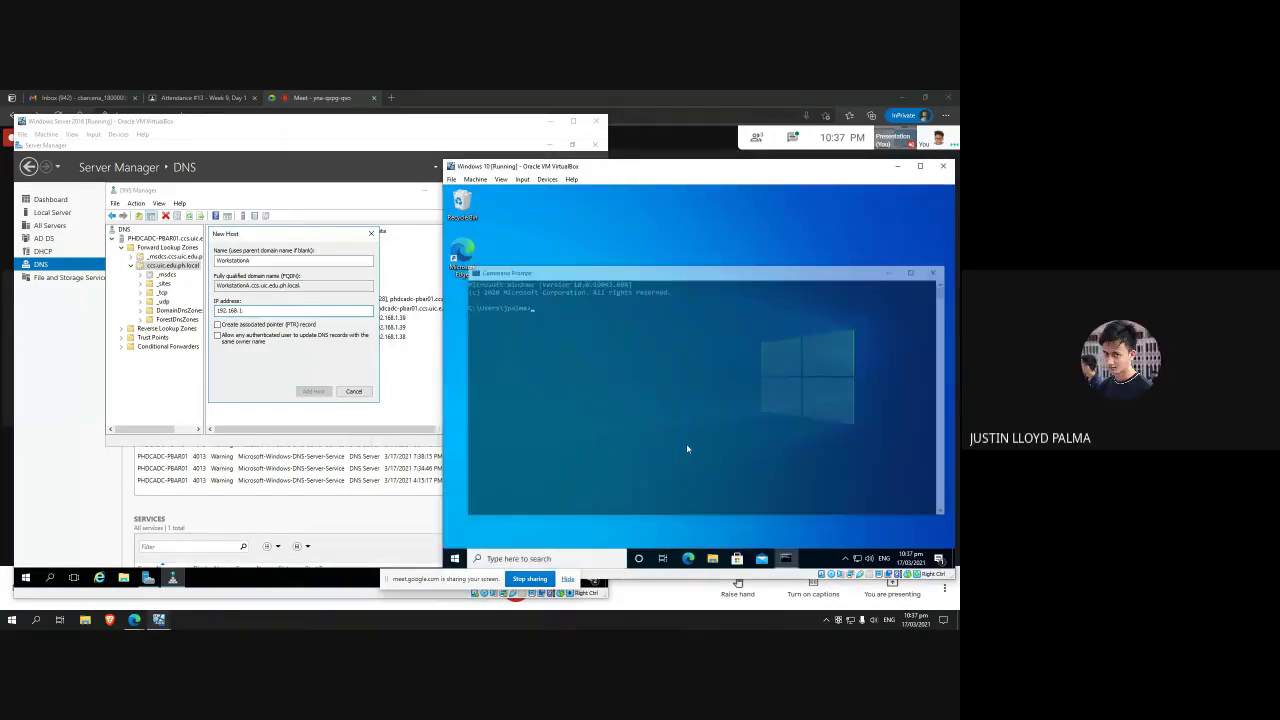
type("ipc")
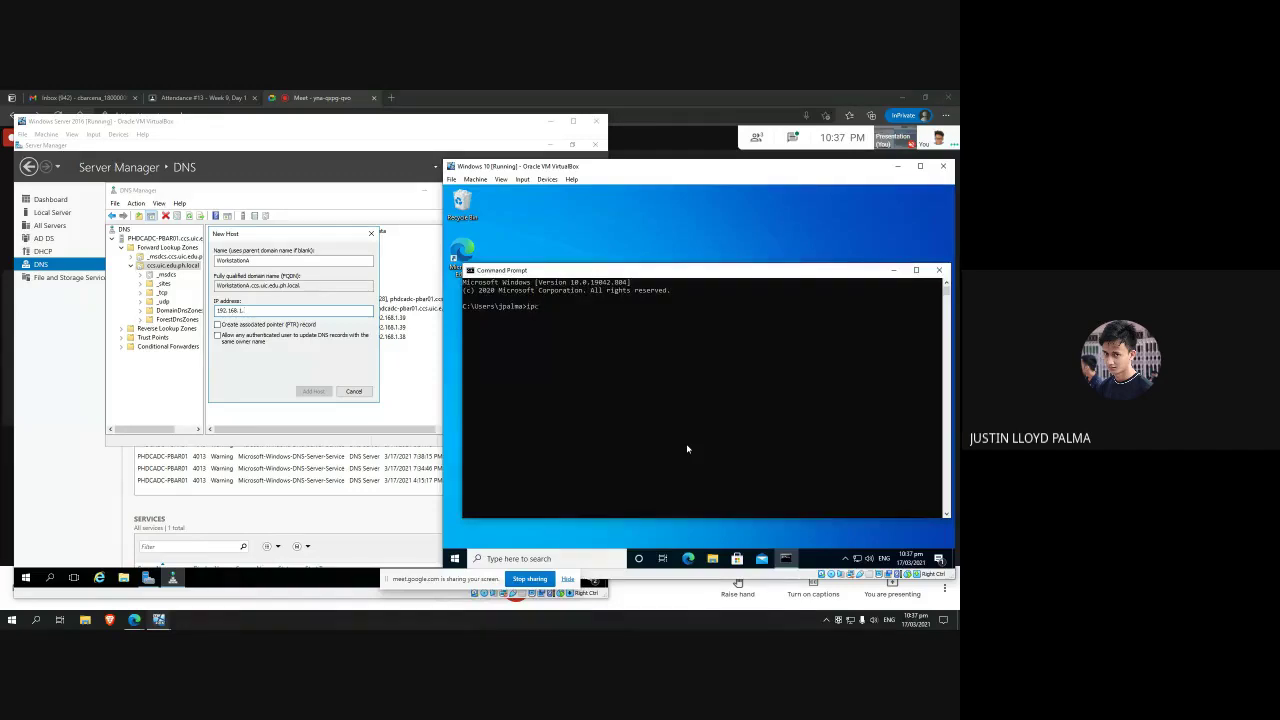
type("onfig")
key("Return")
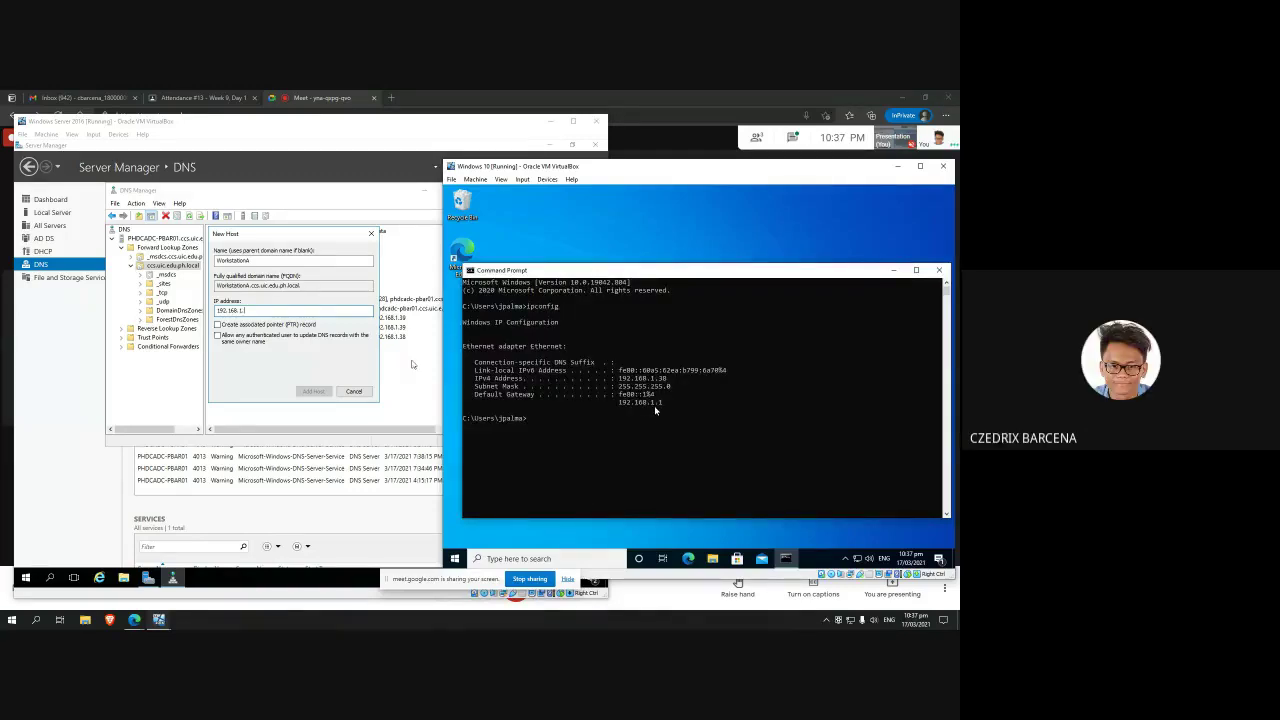
Step: Complete the IP as 192.168.1.38, add the WorkstationA host and close the dialog
left_click(255, 310)
type("38")
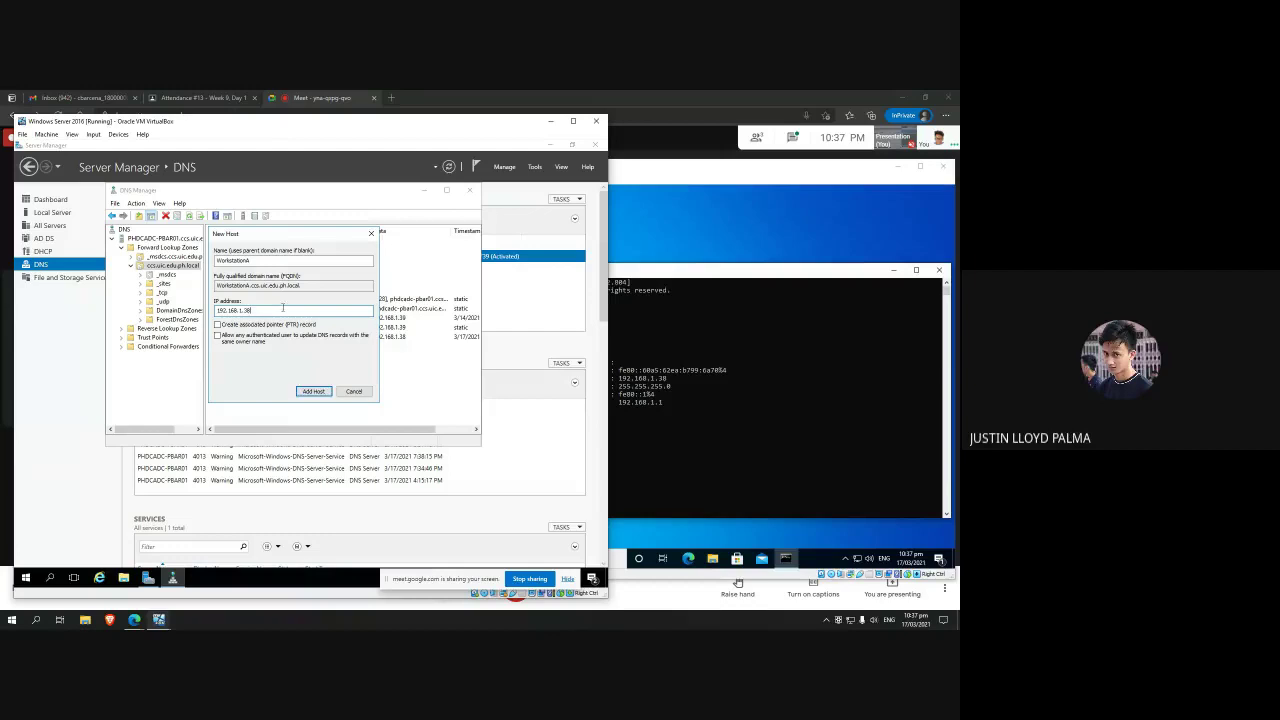
left_click(307, 392)
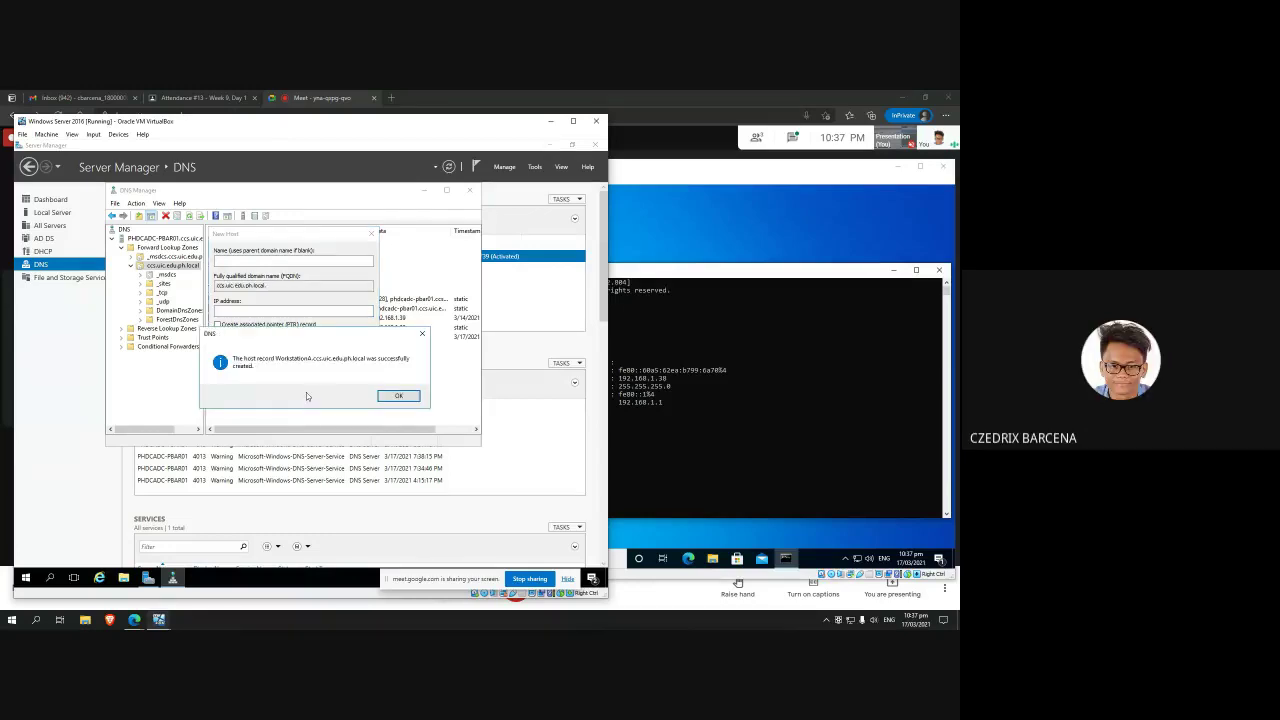
left_click(398, 396)
left_click(371, 234)
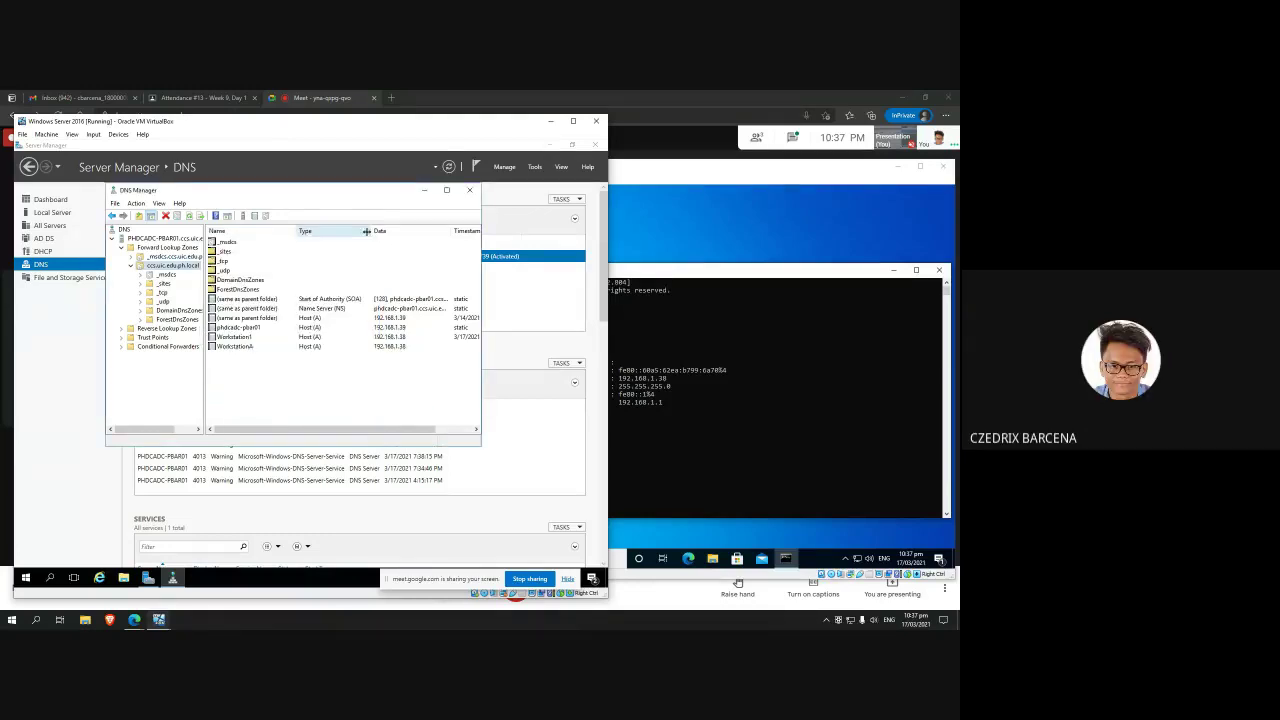
Step: Start a New Alias (CNAME) record in the zone named WorkstationAlias
left_click(258, 347)
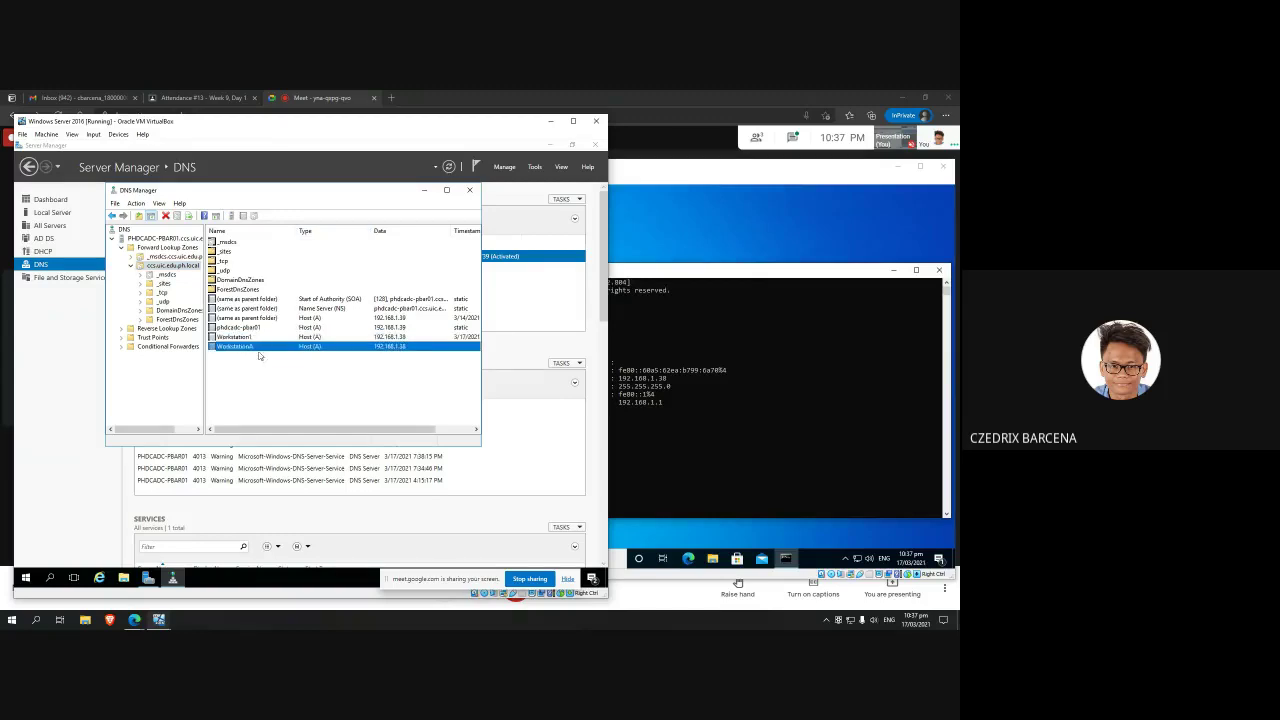
left_click(291, 372)
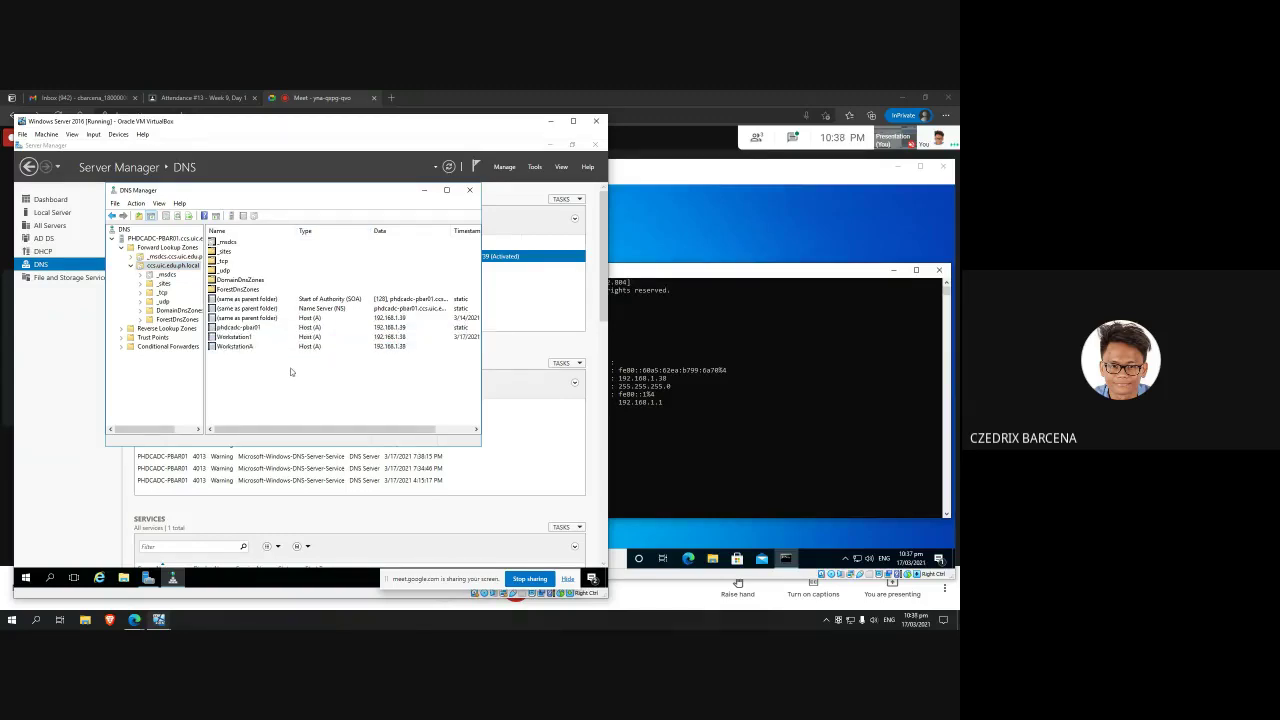
left_click(322, 348)
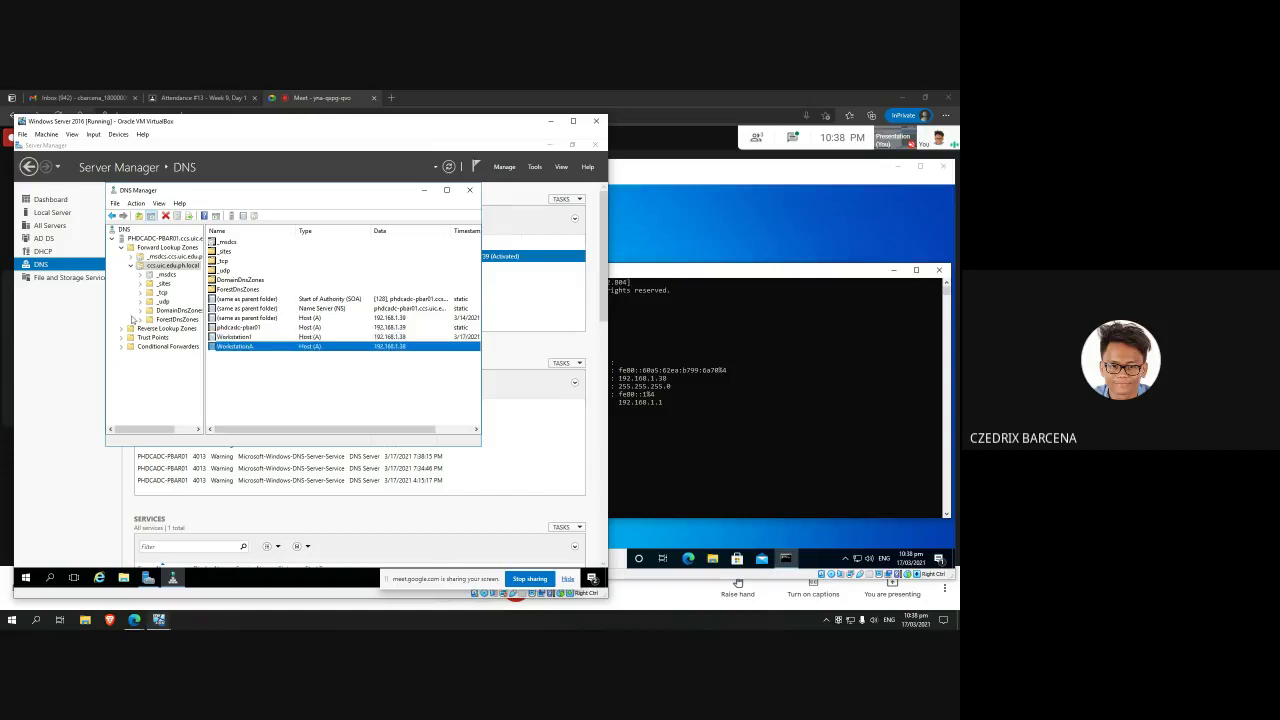
left_click(173, 266)
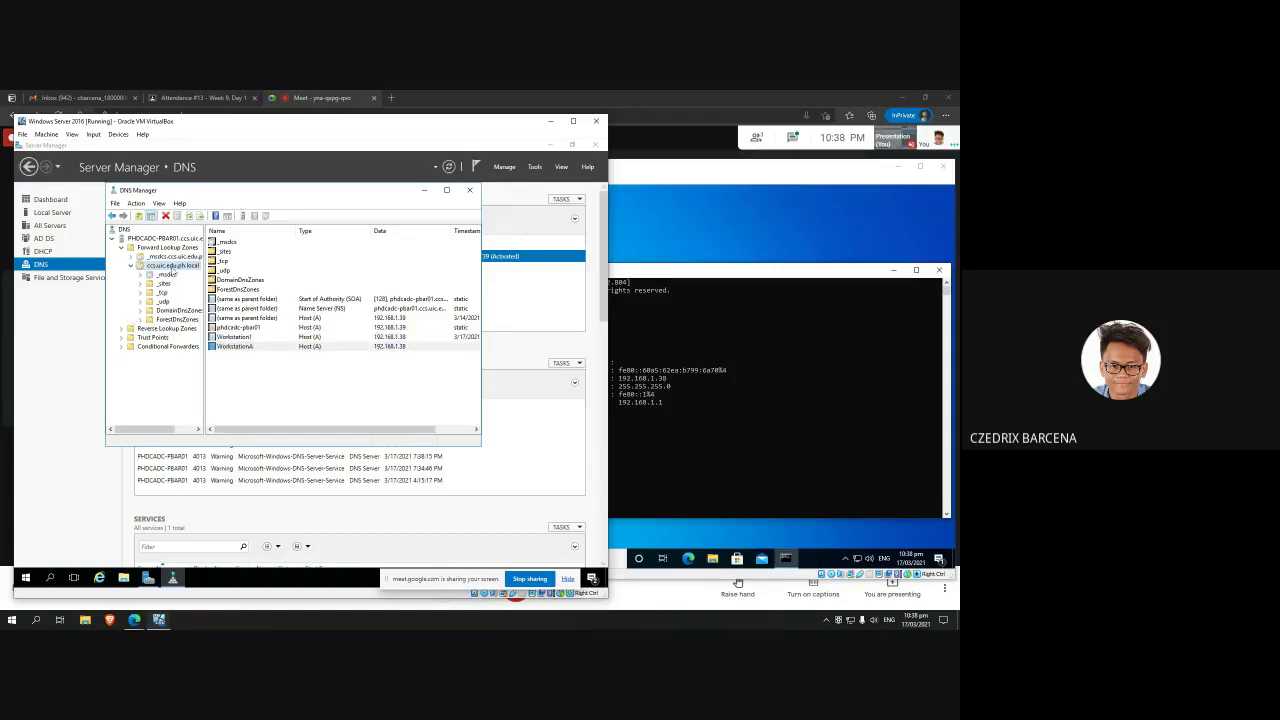
right_click(183, 266)
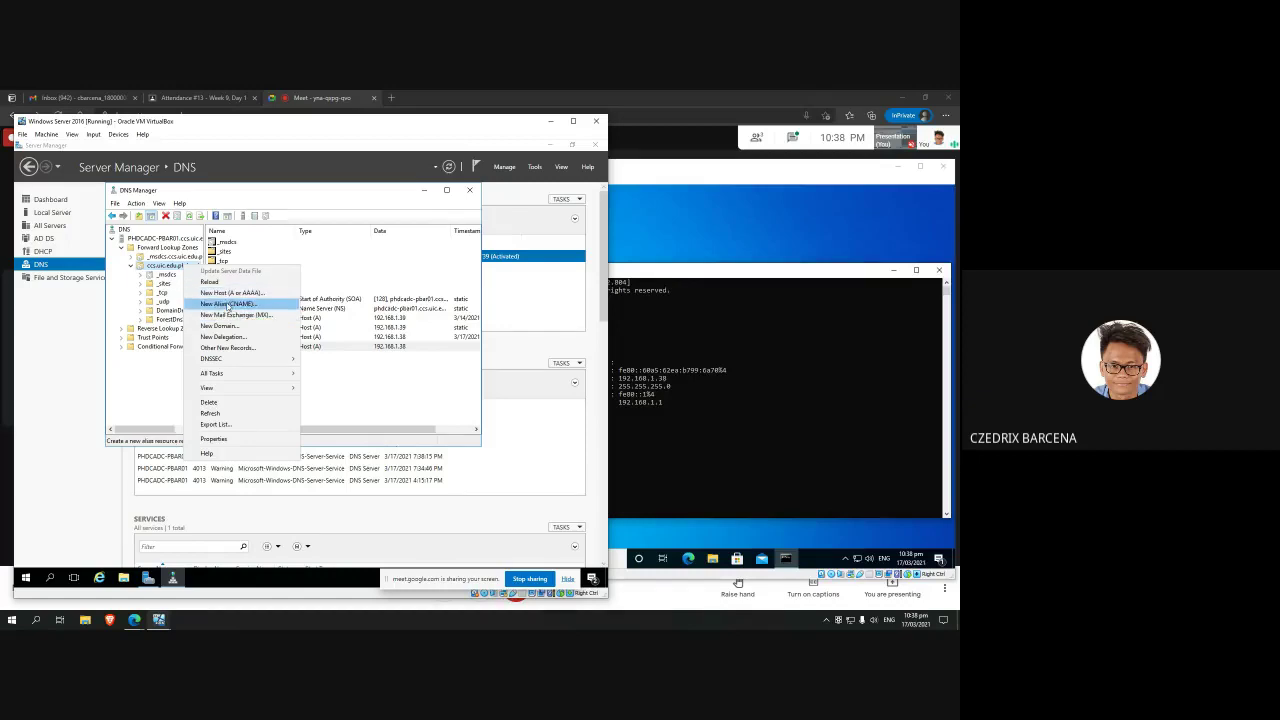
left_click(229, 304)
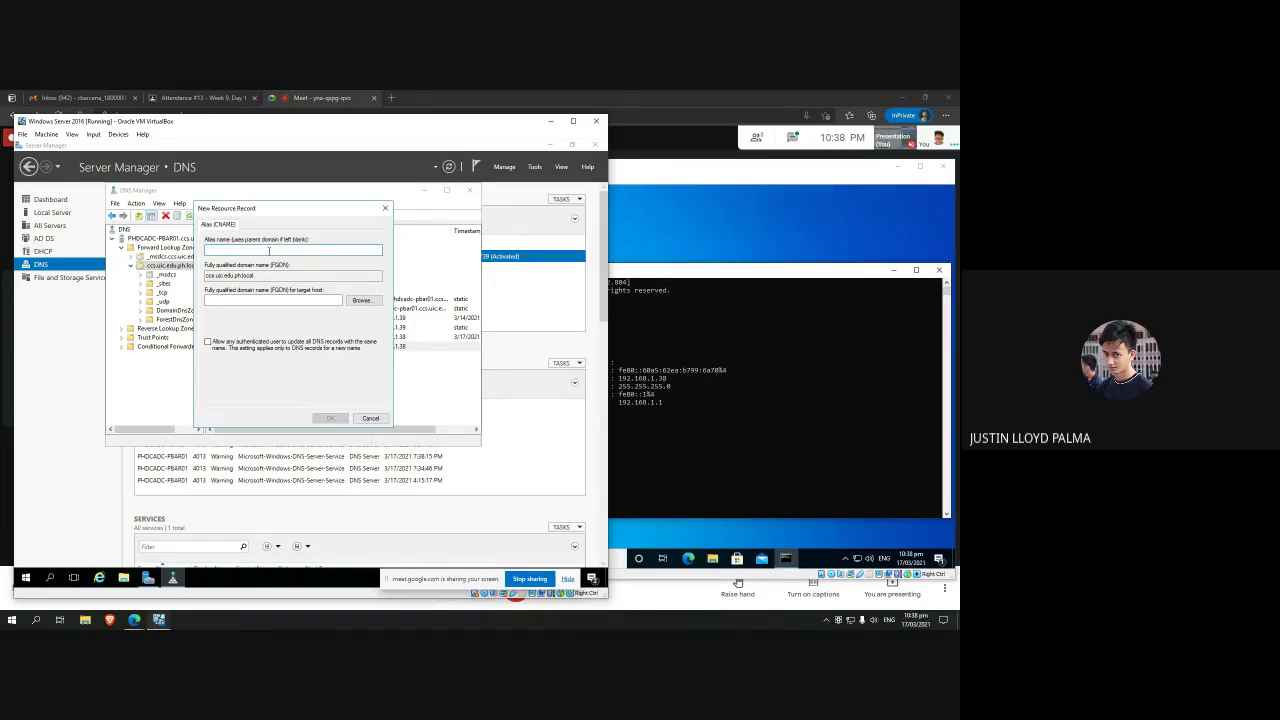
type("WorkstationA1")
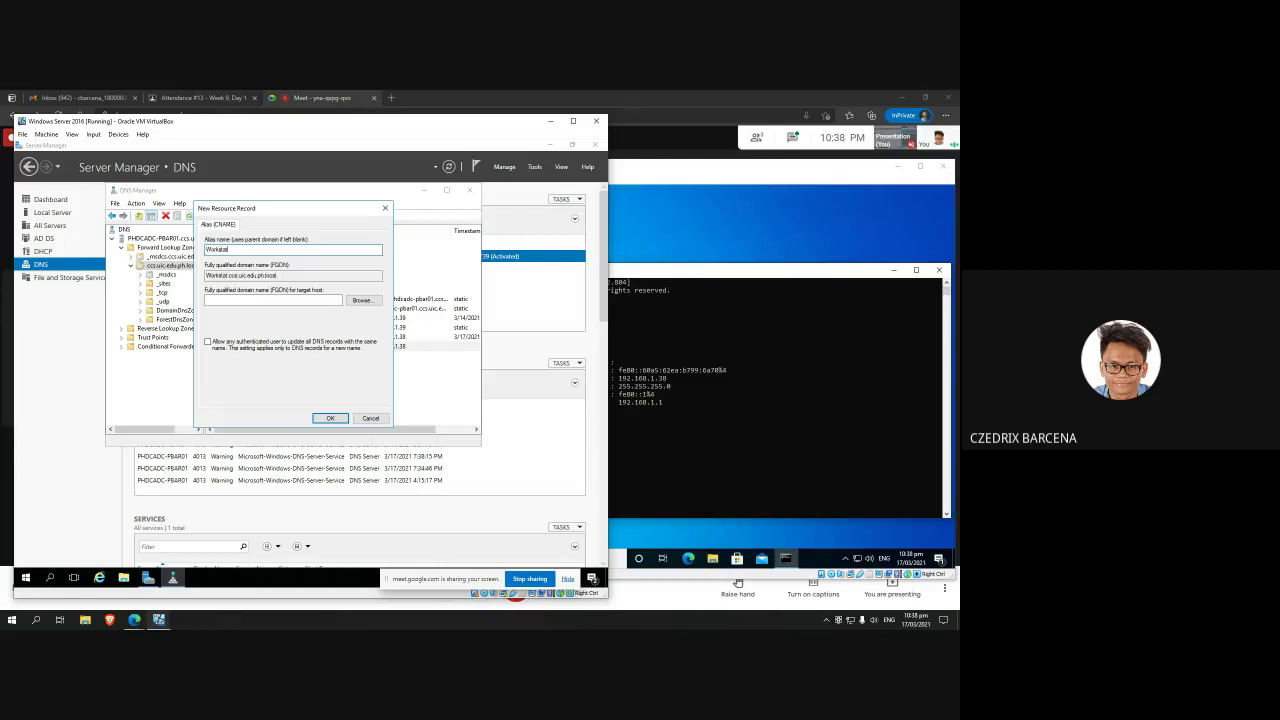
type("ias")
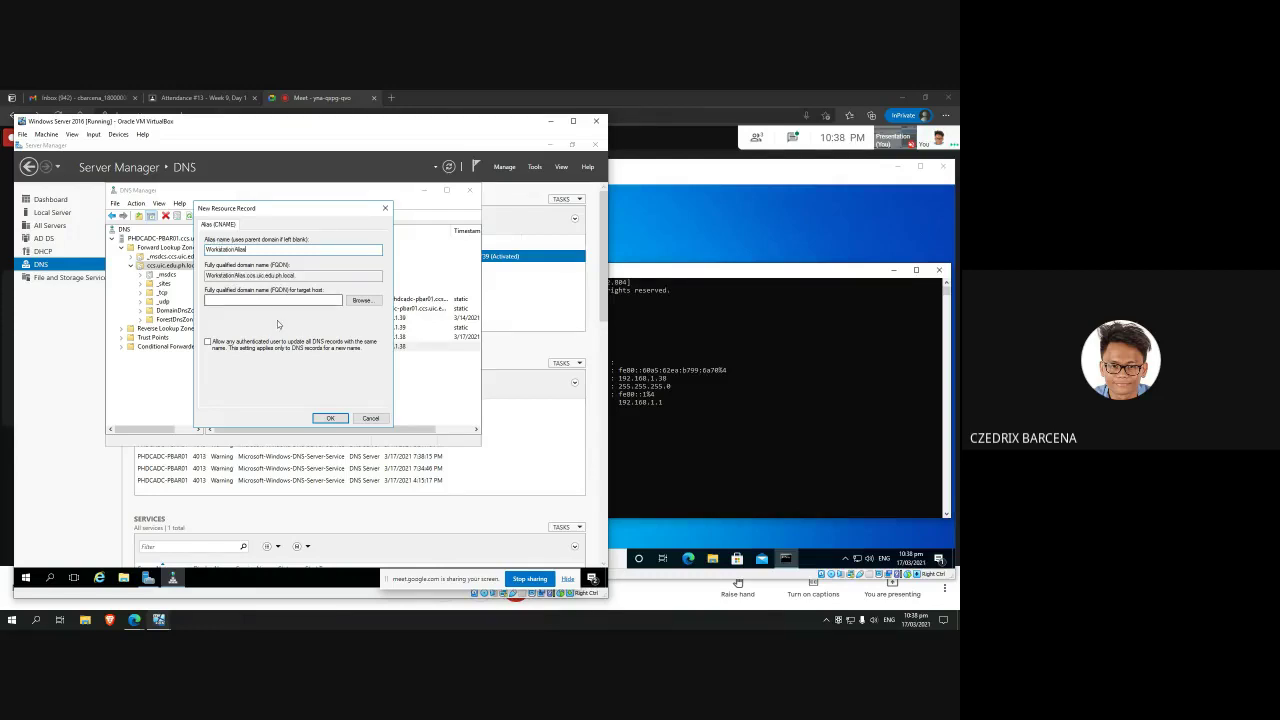
Step: Browse to the WorkstationA host in ccs.uic.edu.ph.local as the target and create the alias
left_click(357, 302)
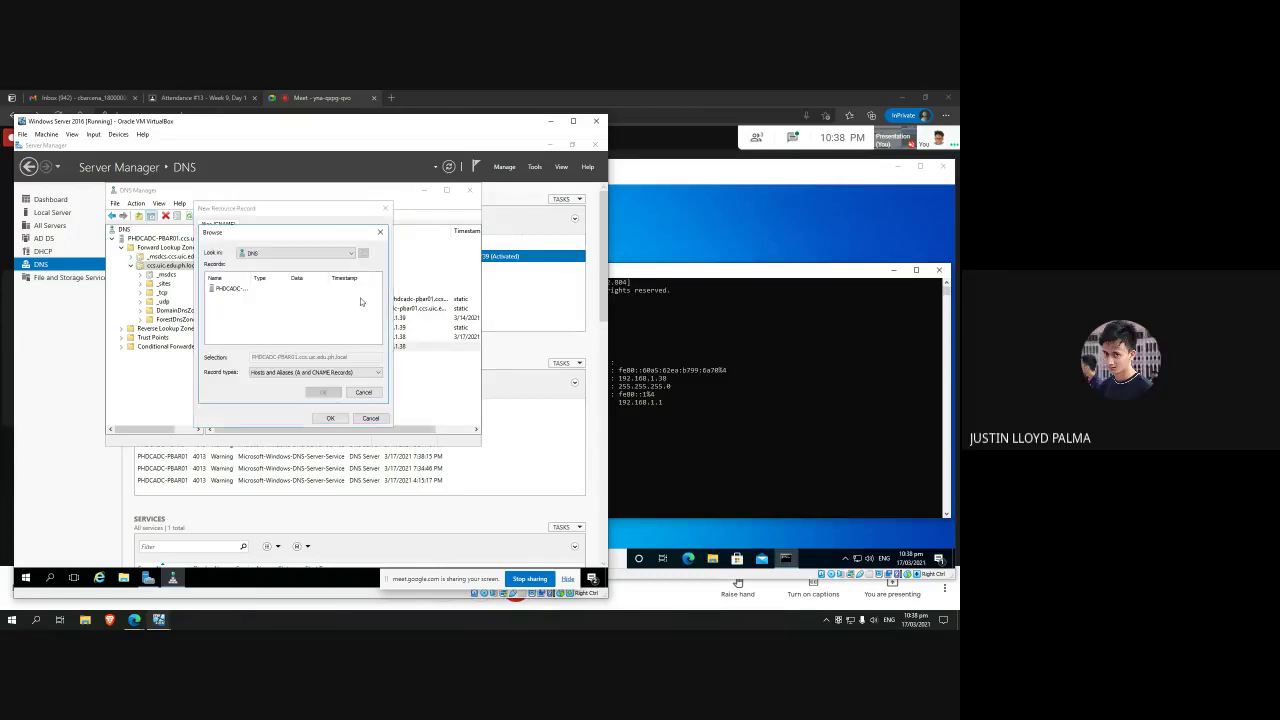
double_click(224, 289)
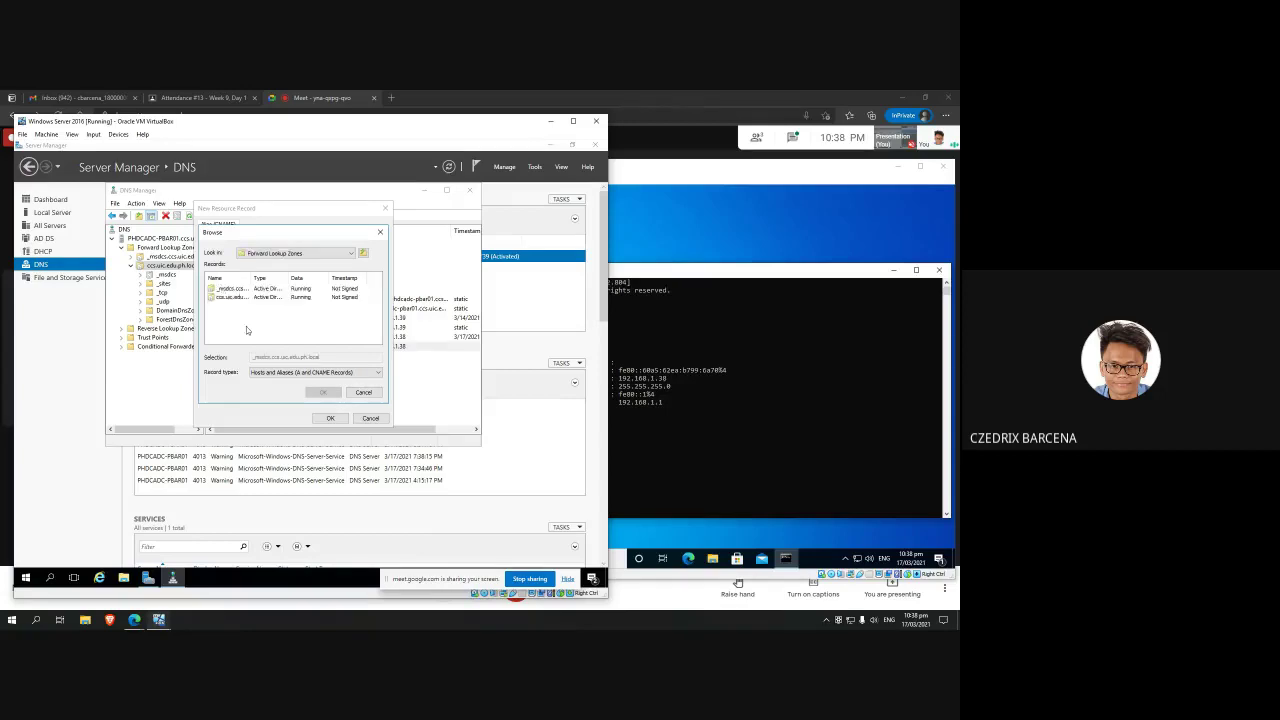
double_click(234, 300)
scroll(279, 310, "down", 1)
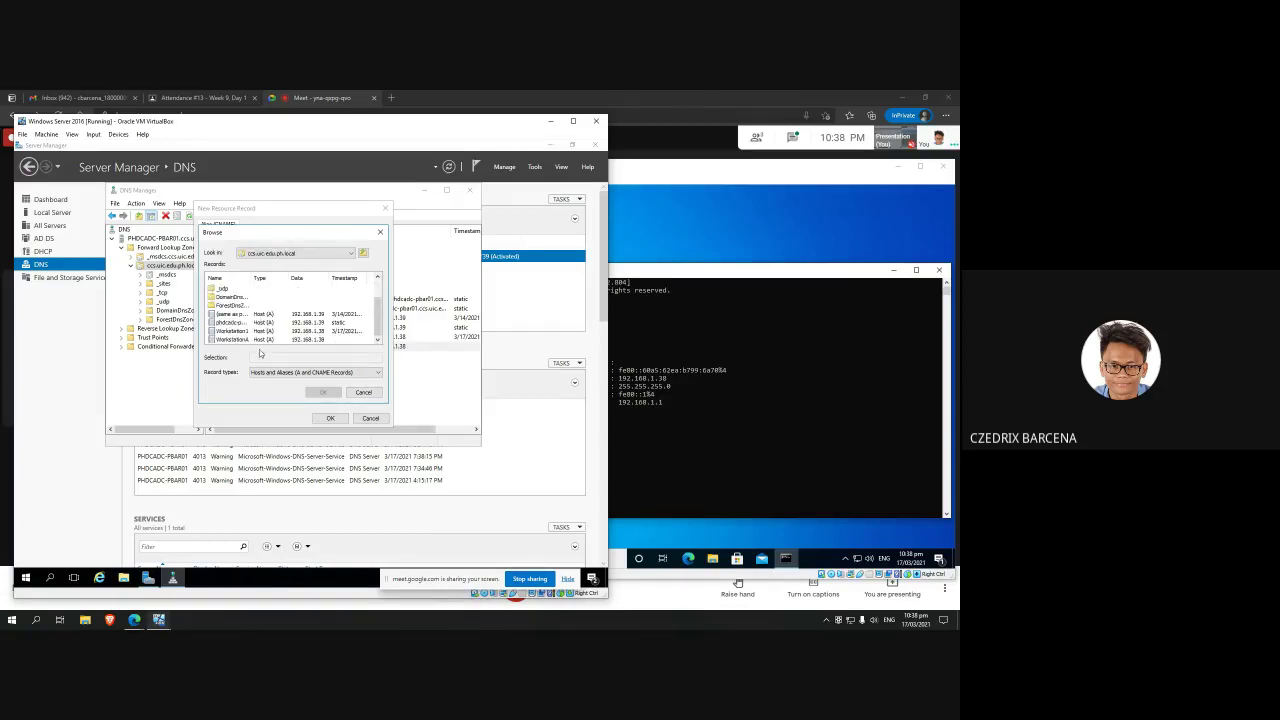
left_click(246, 340)
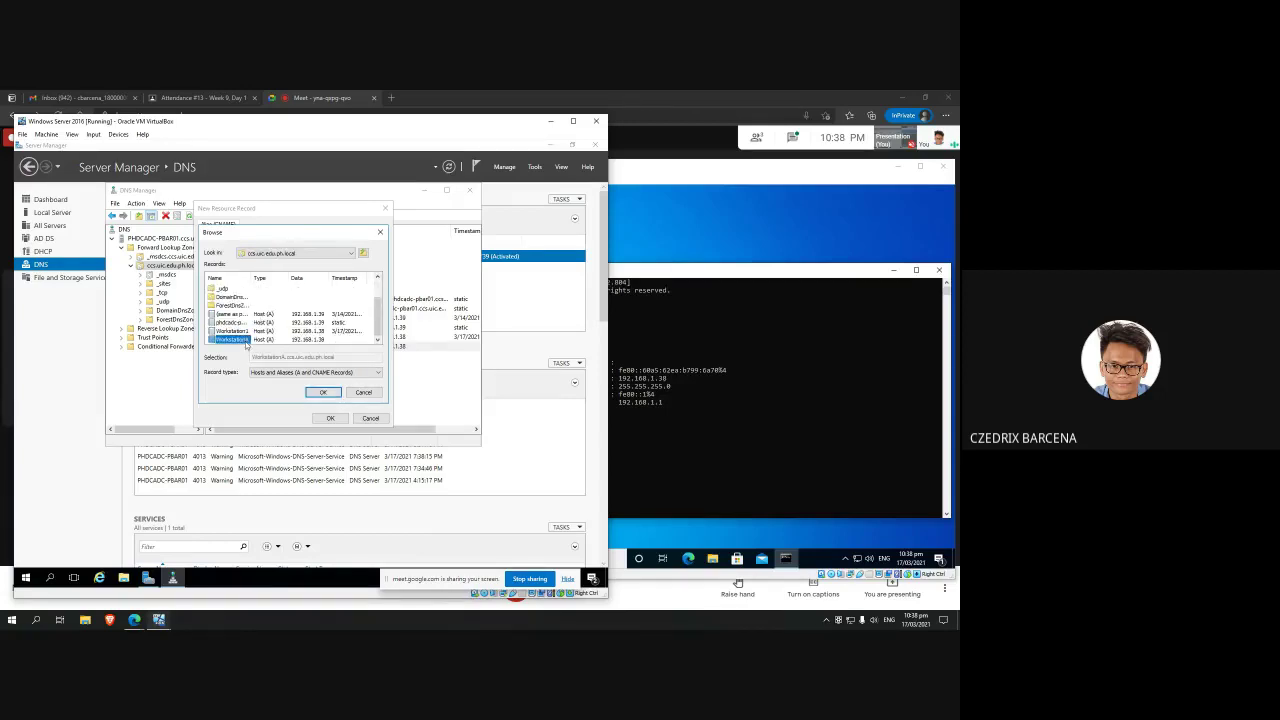
left_click(331, 394)
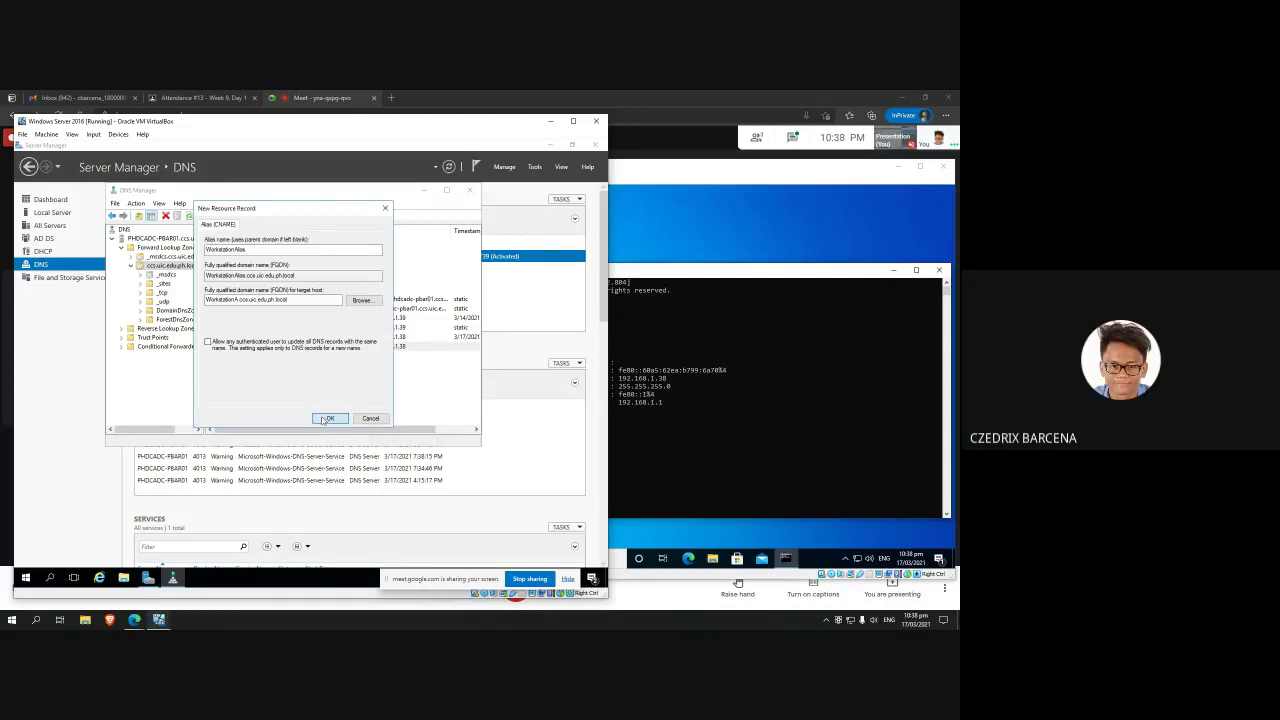
left_click(324, 419)
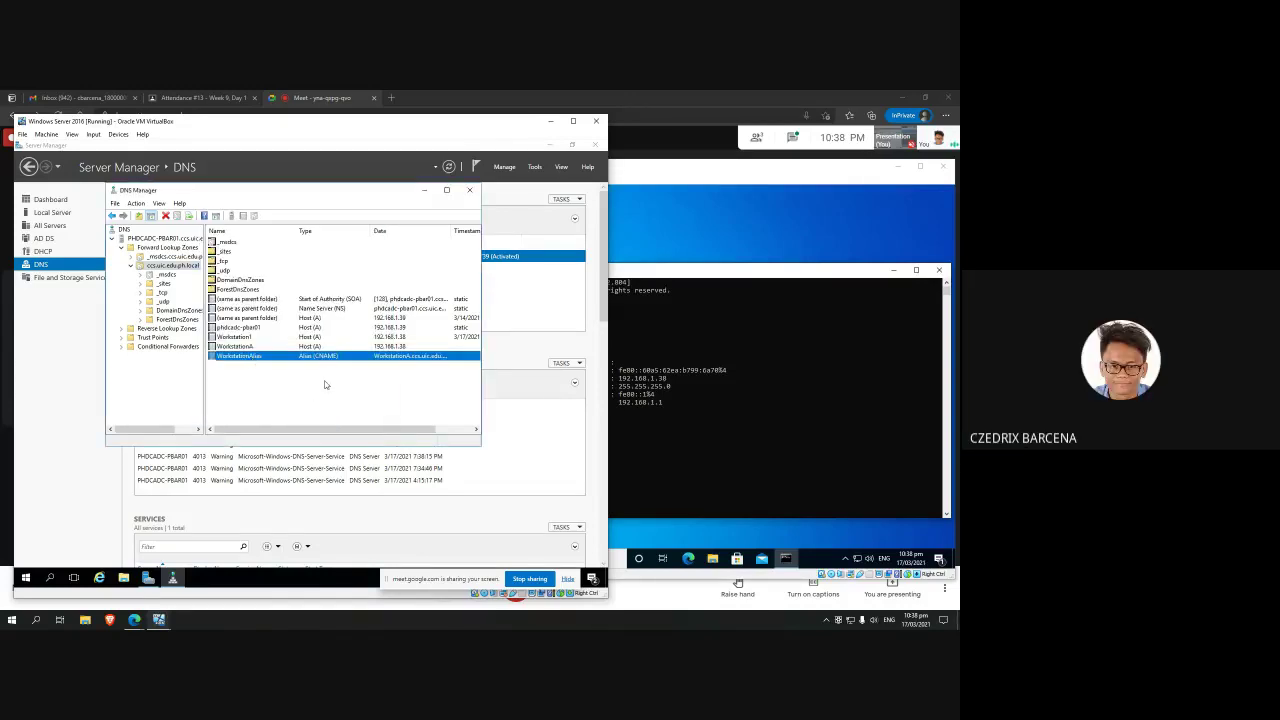
Step: Review the new WorkstationAlias record, then leave DNS Manager for the server desktop
left_click(324, 385)
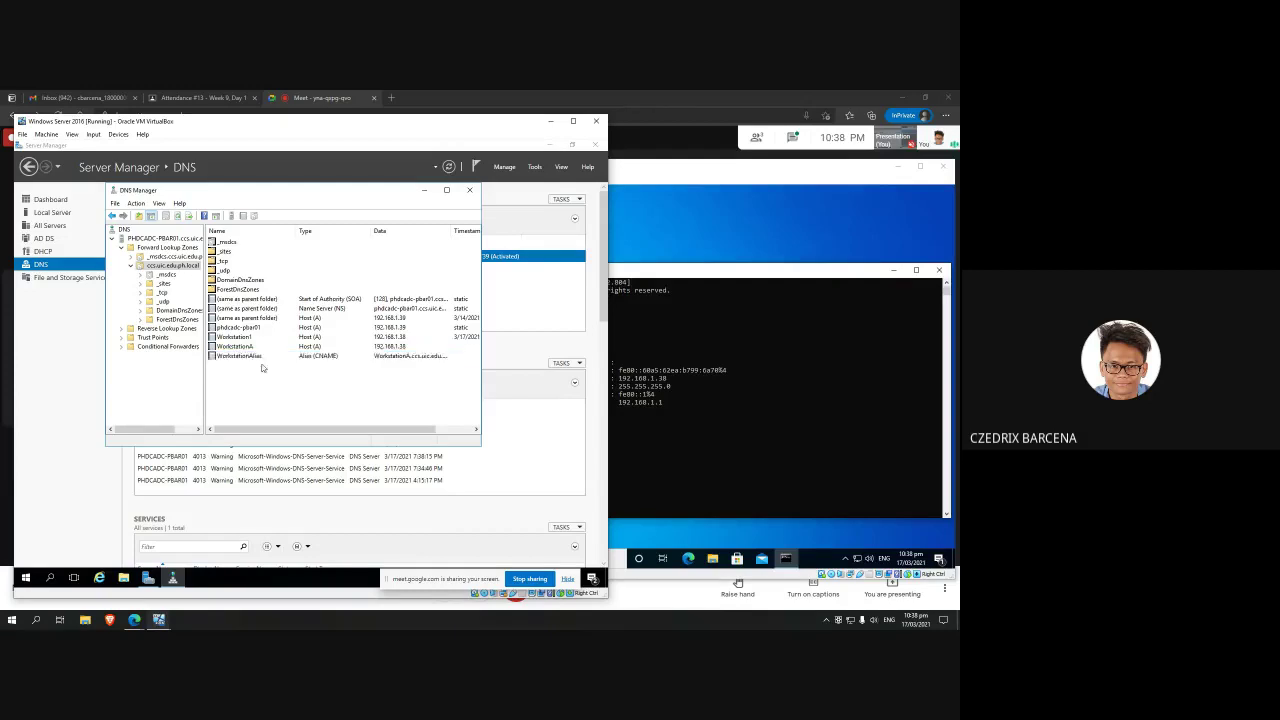
left_click(264, 358)
left_click(262, 378)
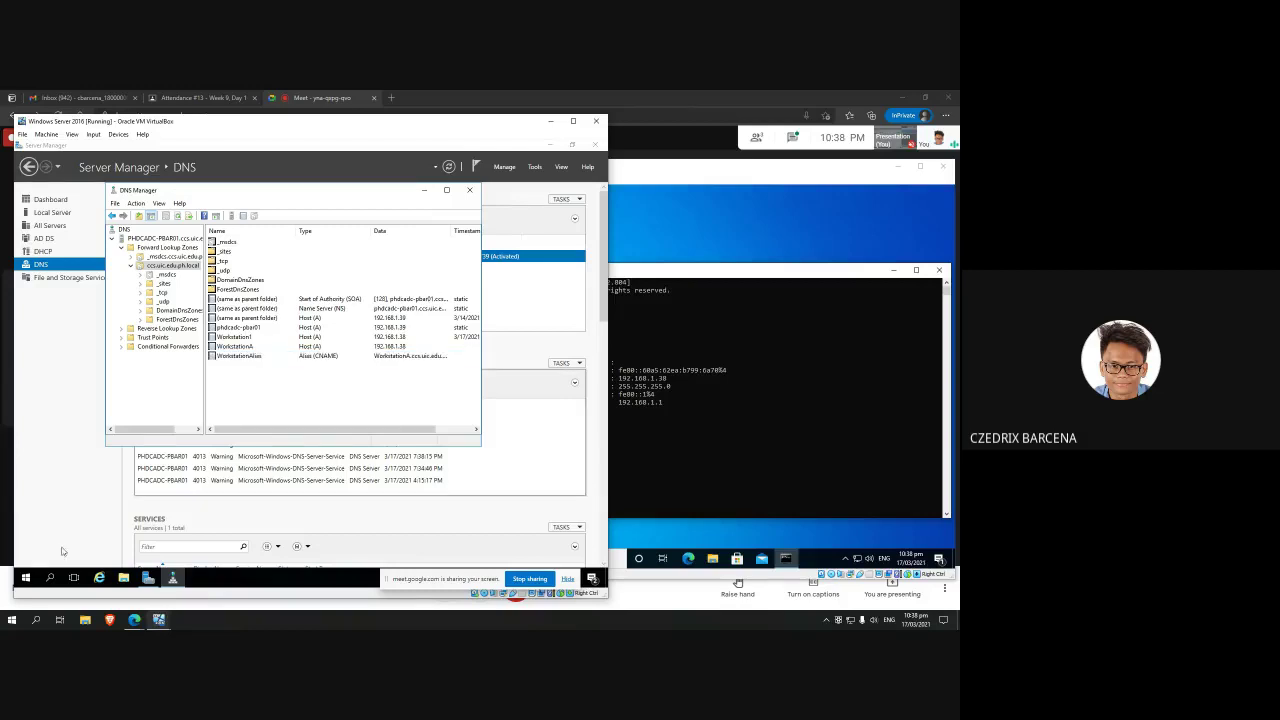
left_click(137, 494)
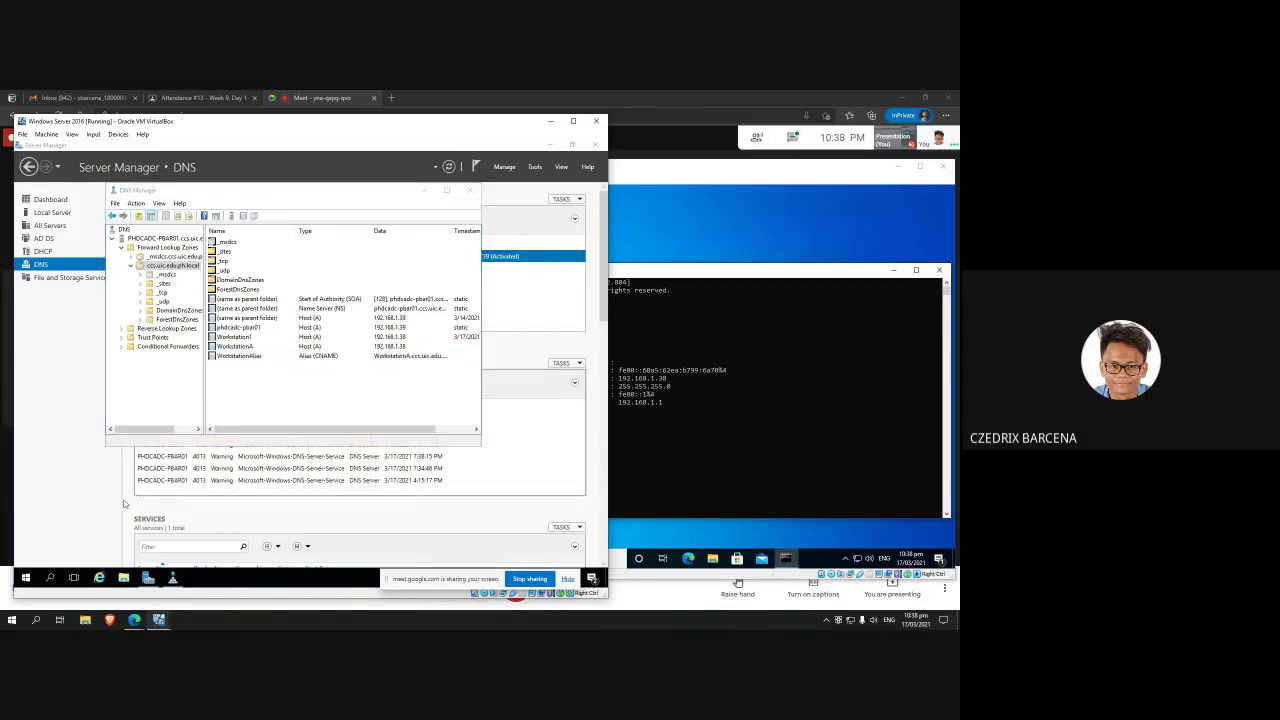
Step: Run ping WorkstationAlias in an administrator Command Prompt on the server
left_click(26, 577)
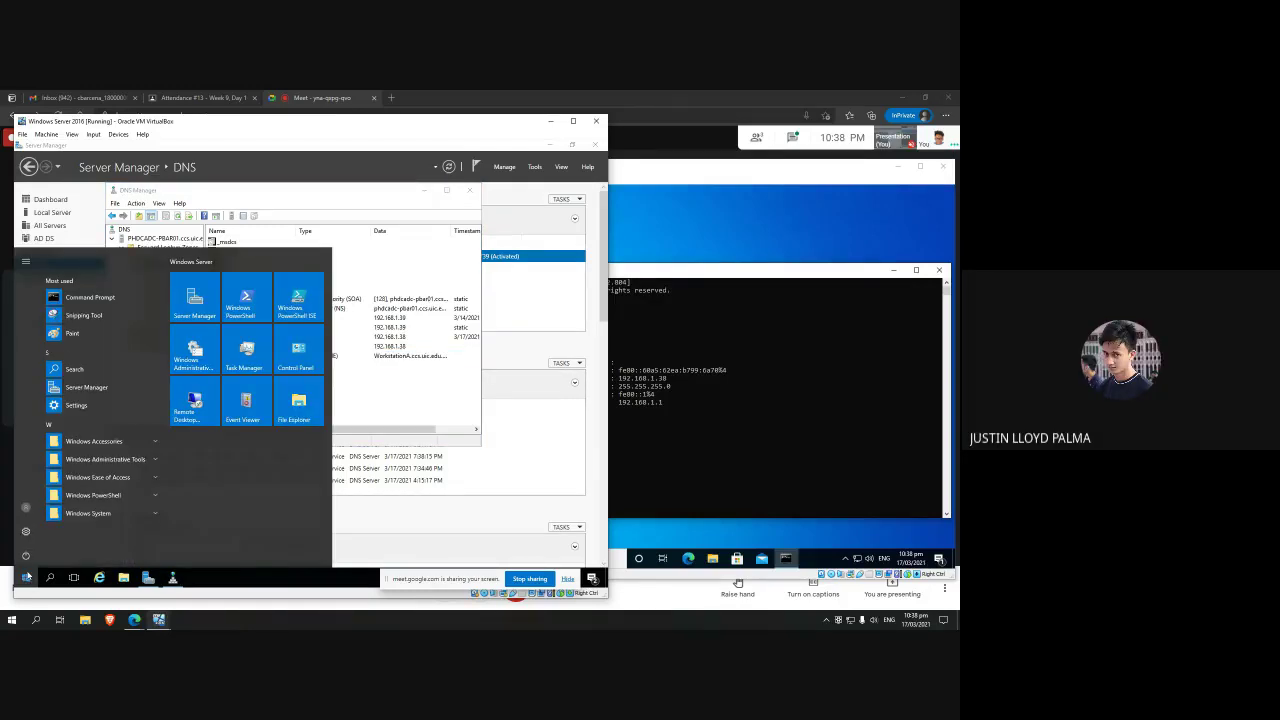
type("ping")
key("Return")
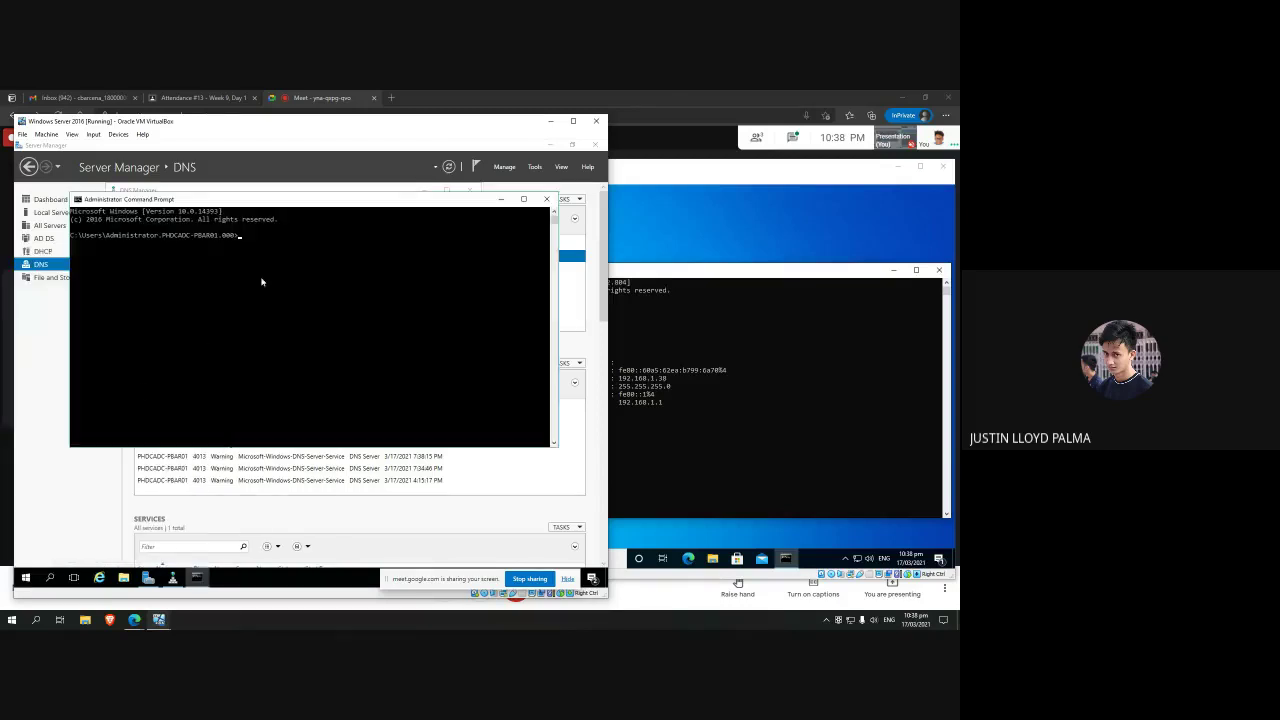
type("ping")
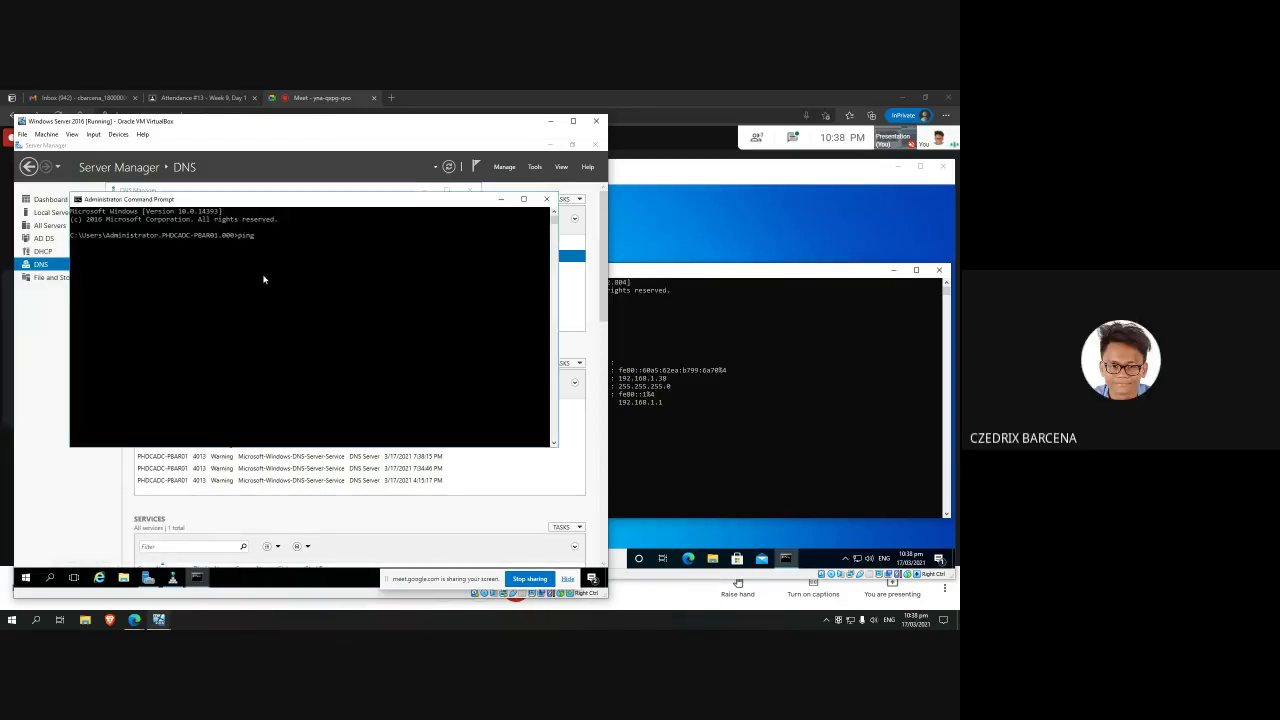
type(" WorkstationAlias")
key("Return")
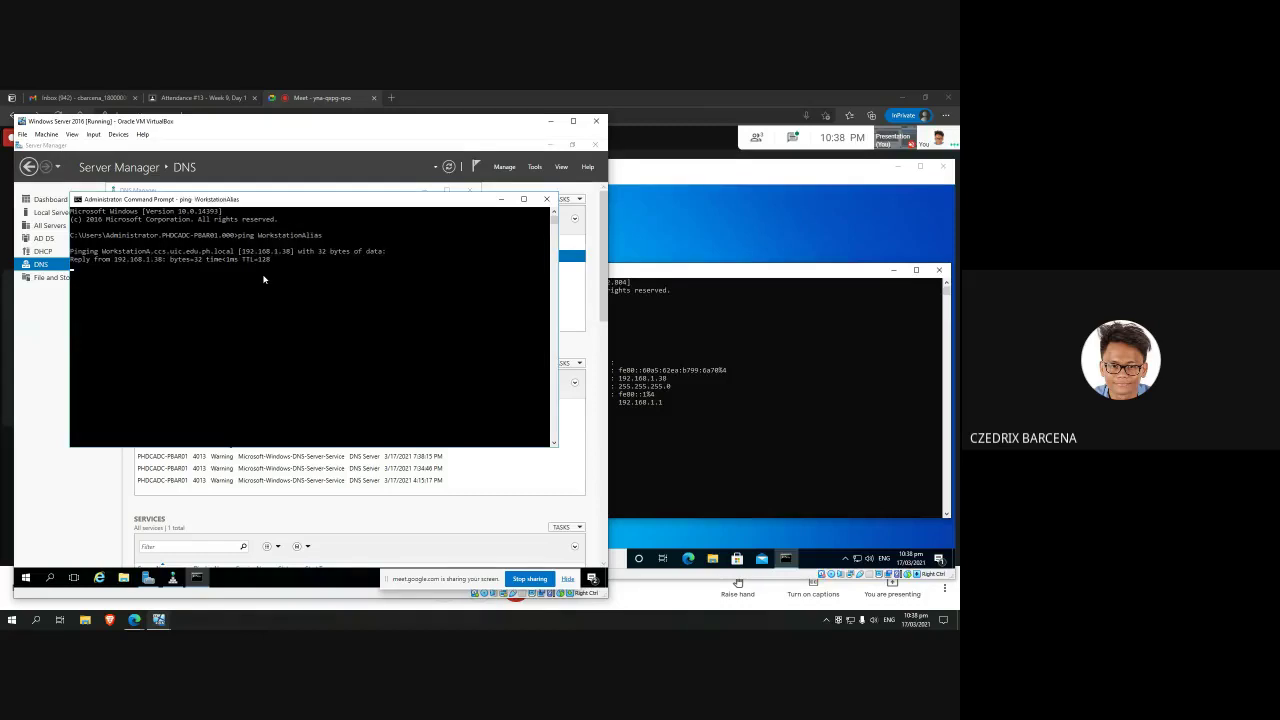
Step: Run ping WorkstationAlias in the Windows 10 client's Command Prompt
left_click(738, 443)
type("ipconfig")
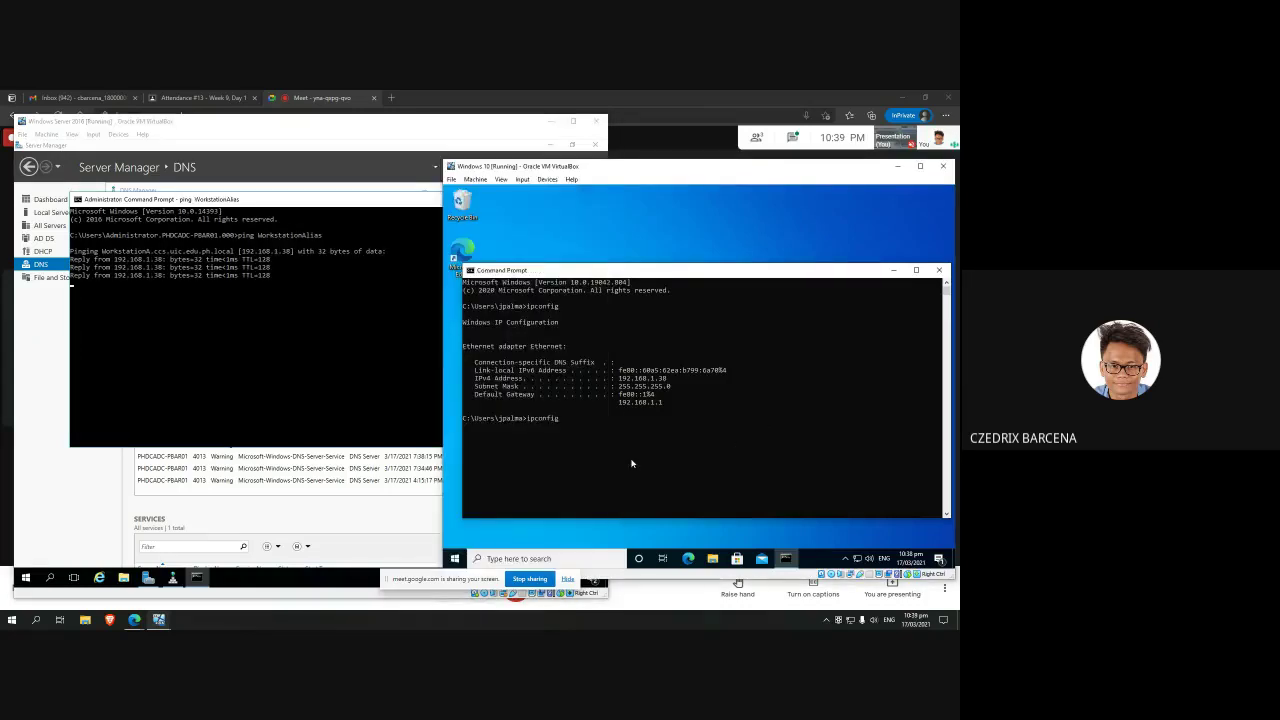
key("BackSpace")
key("BackSpace")
key("BackSpace")
type("ping WOorkstatio")
key("BackSpace")
key("BackSpace")
key("BackSpace")
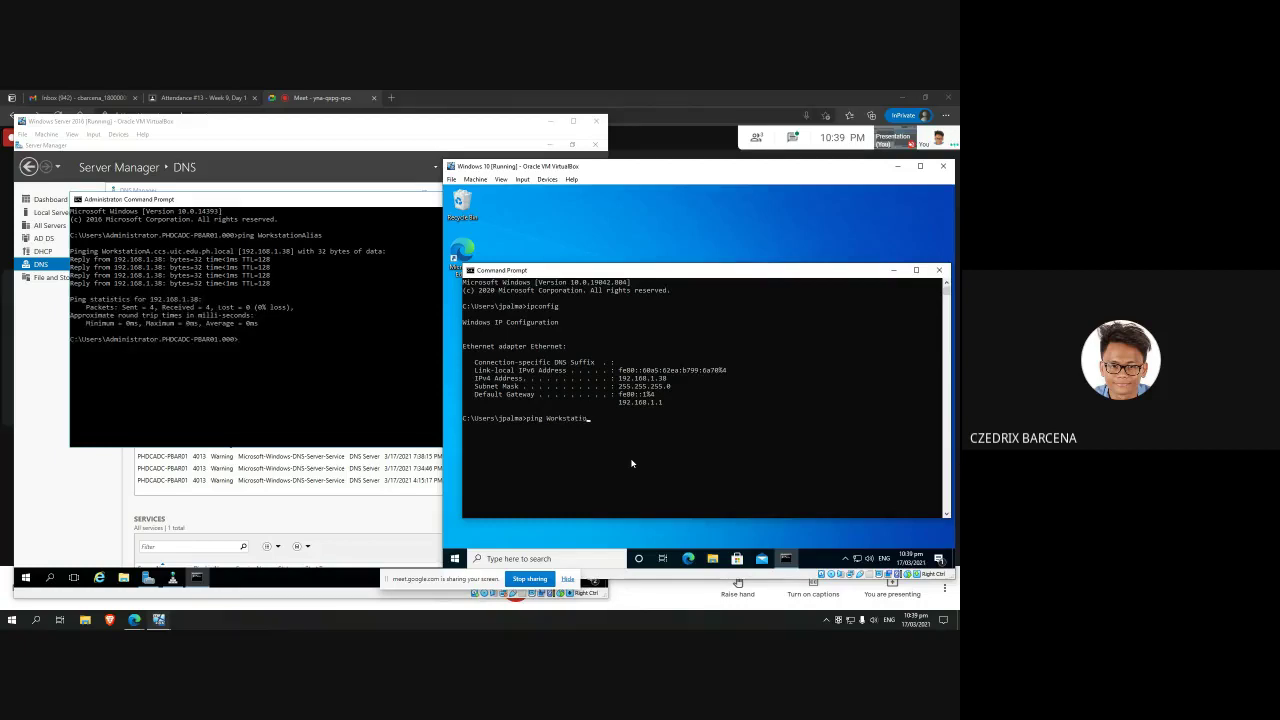
type("tionAlias")
key("Return")
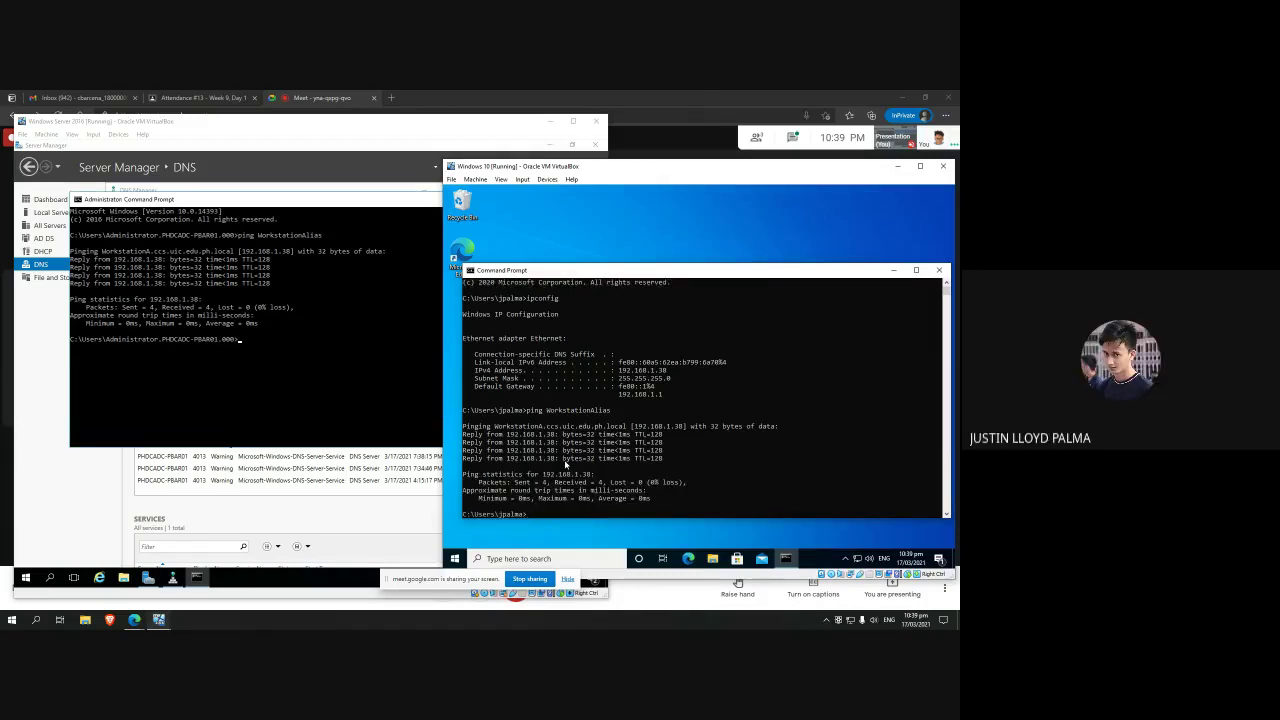
Step: Compare the server's and client's ping results side by side
left_click(541, 407)
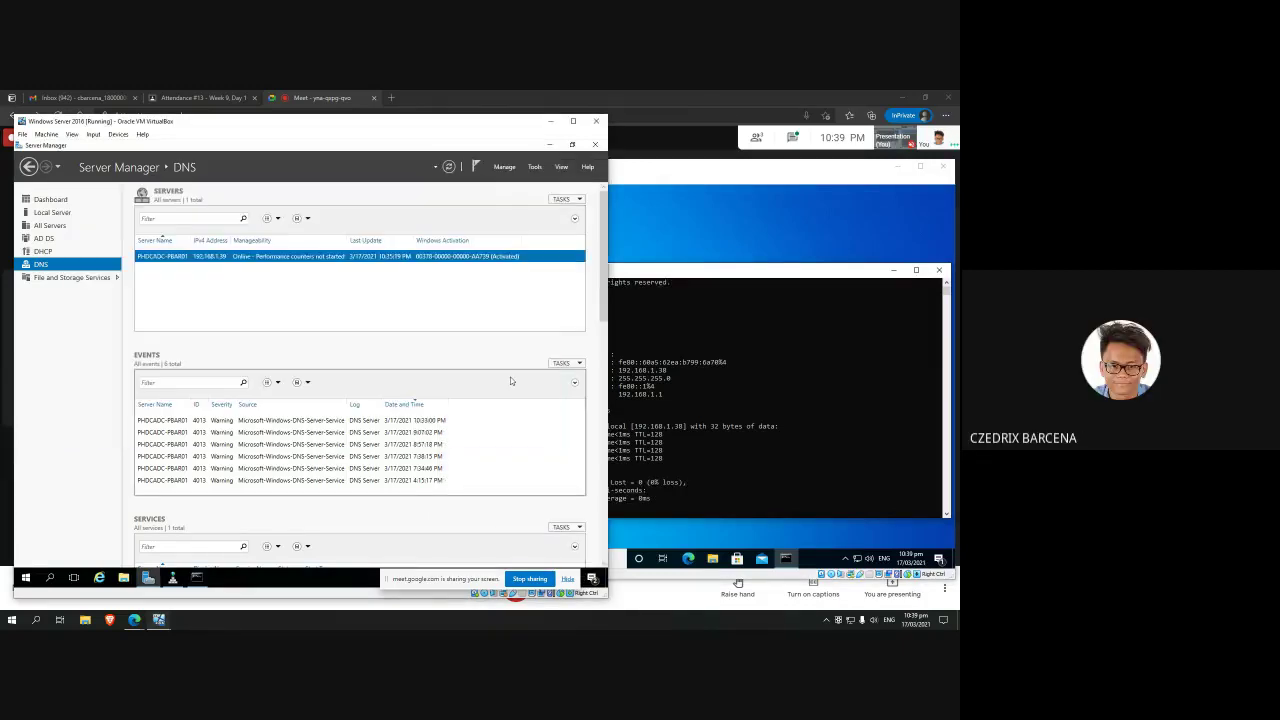
left_click(197, 577)
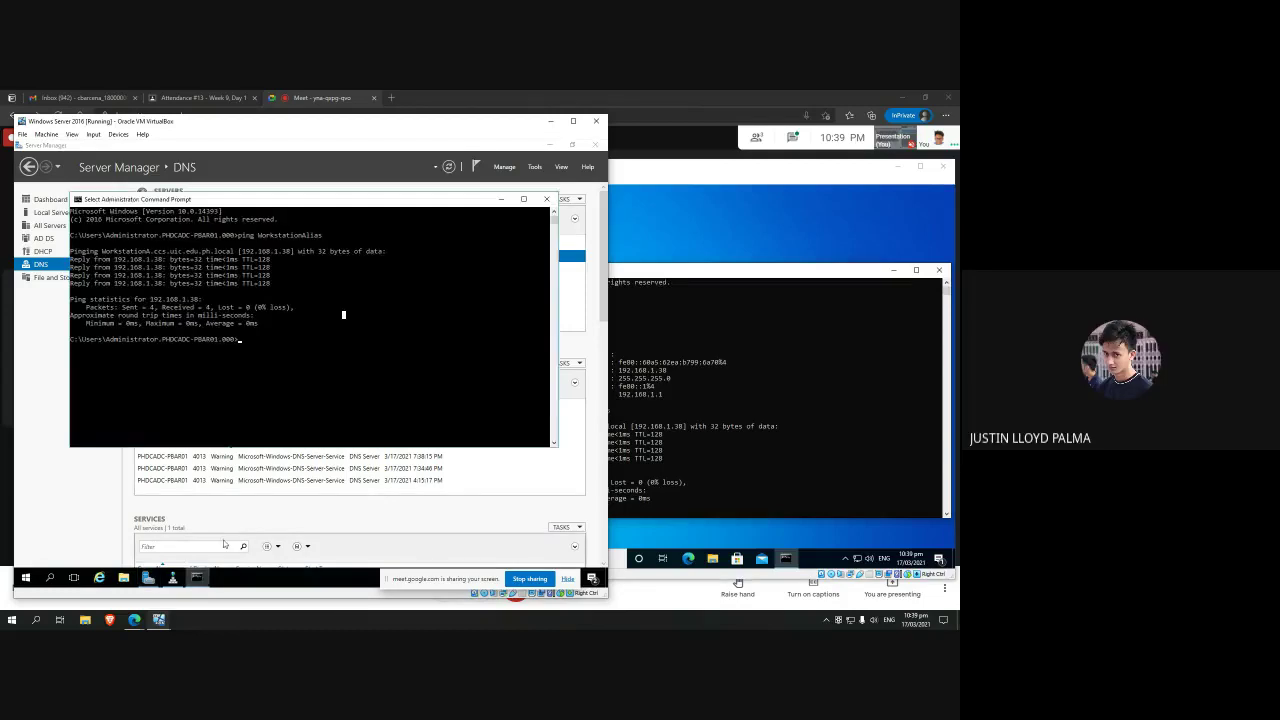
left_click(657, 468)
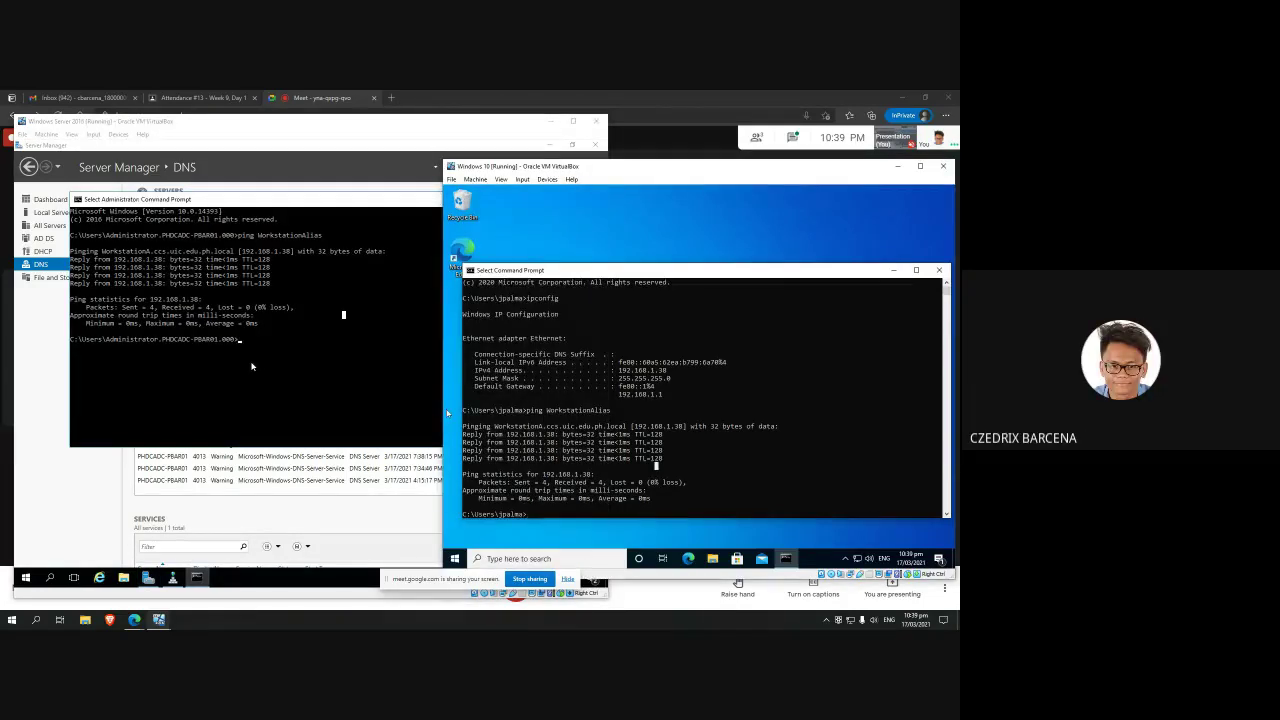
left_click(259, 362)
left_click(742, 384)
left_click(335, 410)
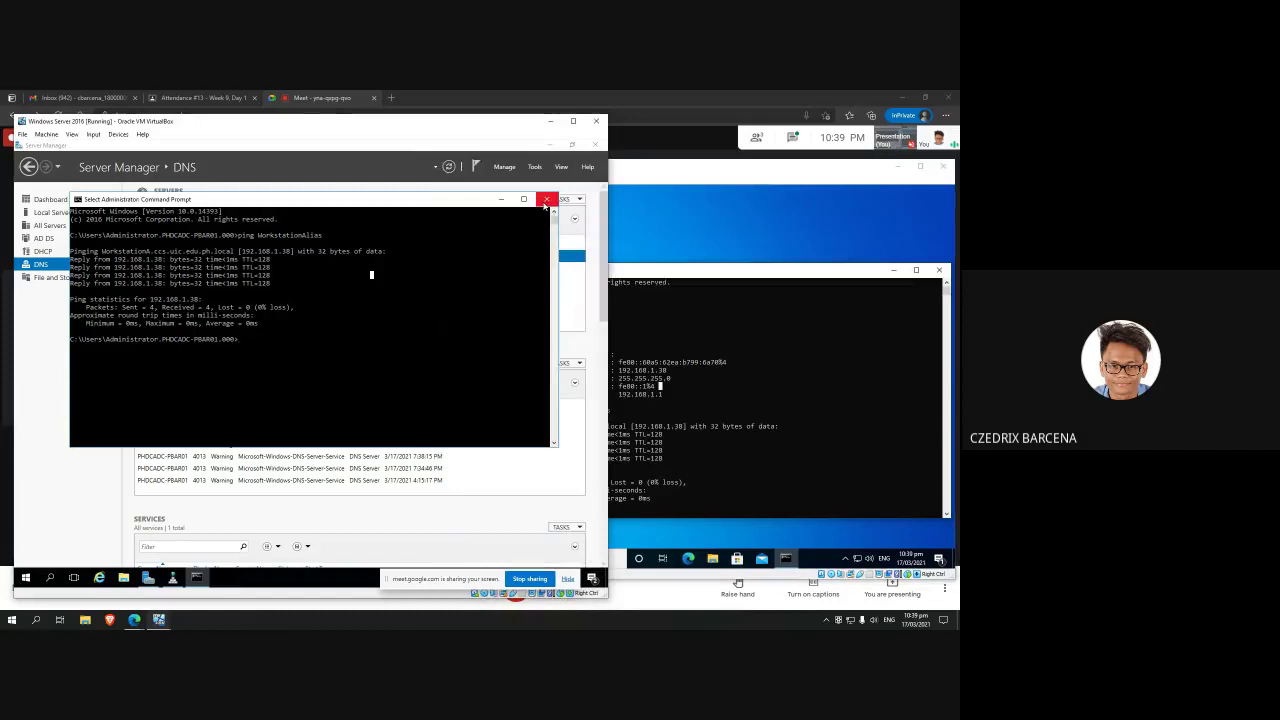
Step: Close the server's Command Prompt and bring DNS Manager's WorkstationA and WorkstationAlias records to the front
left_click(546, 199)
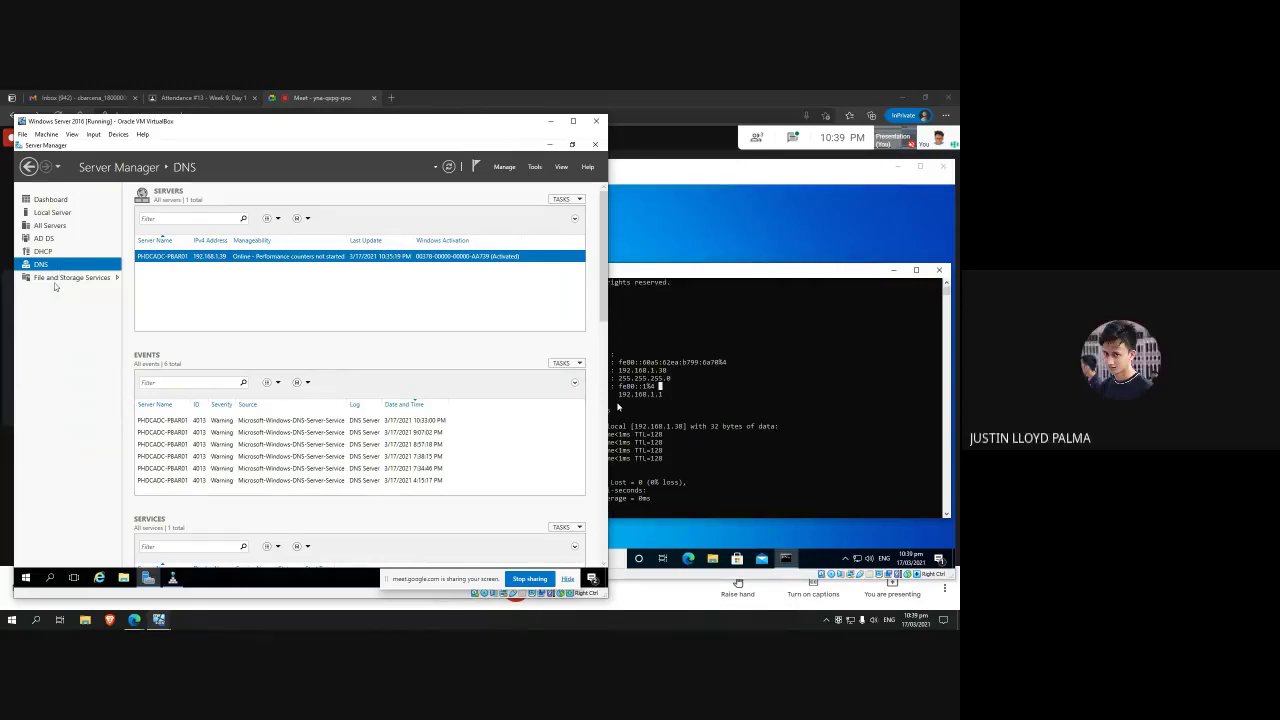
left_click(172, 578)
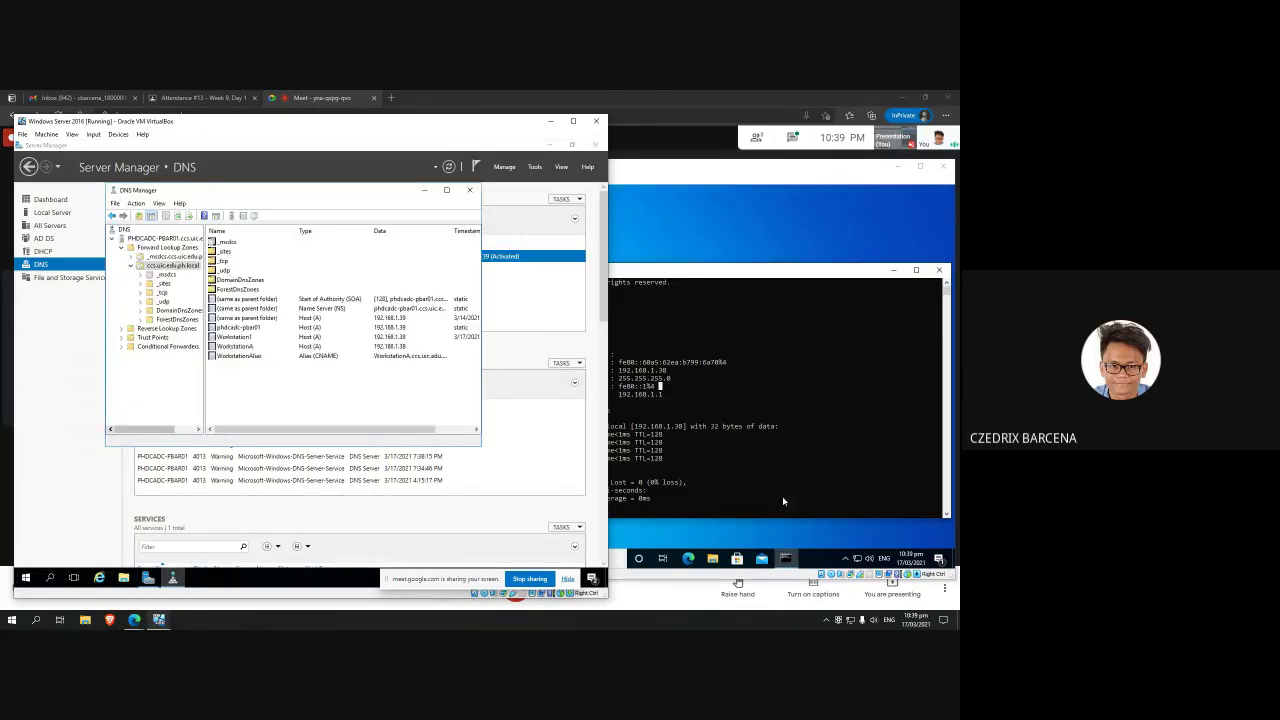
left_click(810, 377)
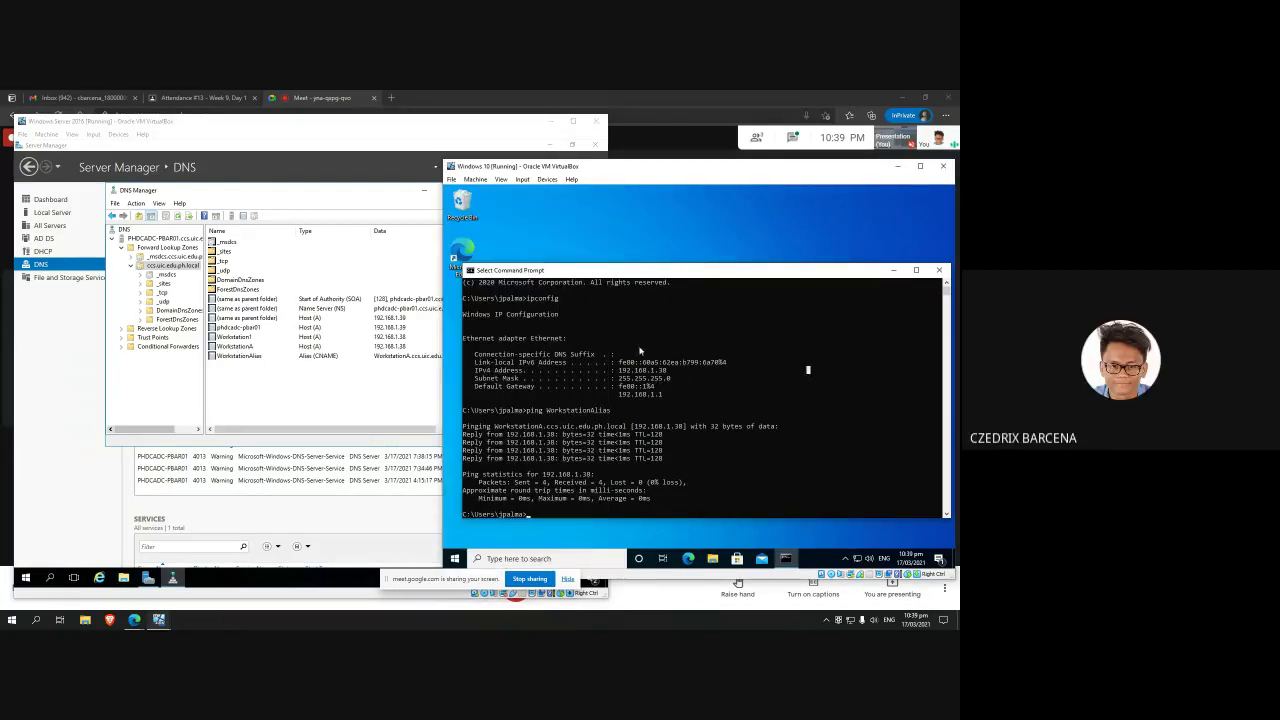
left_click(658, 238)
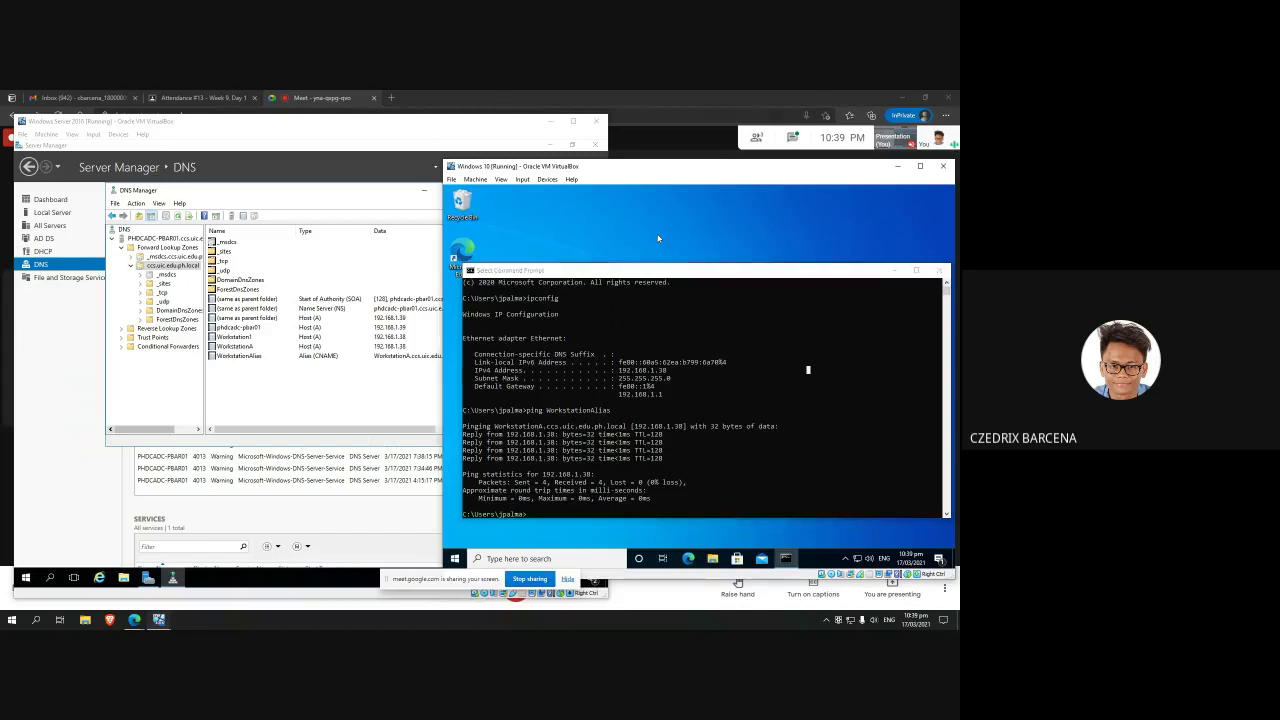
left_click(355, 404)
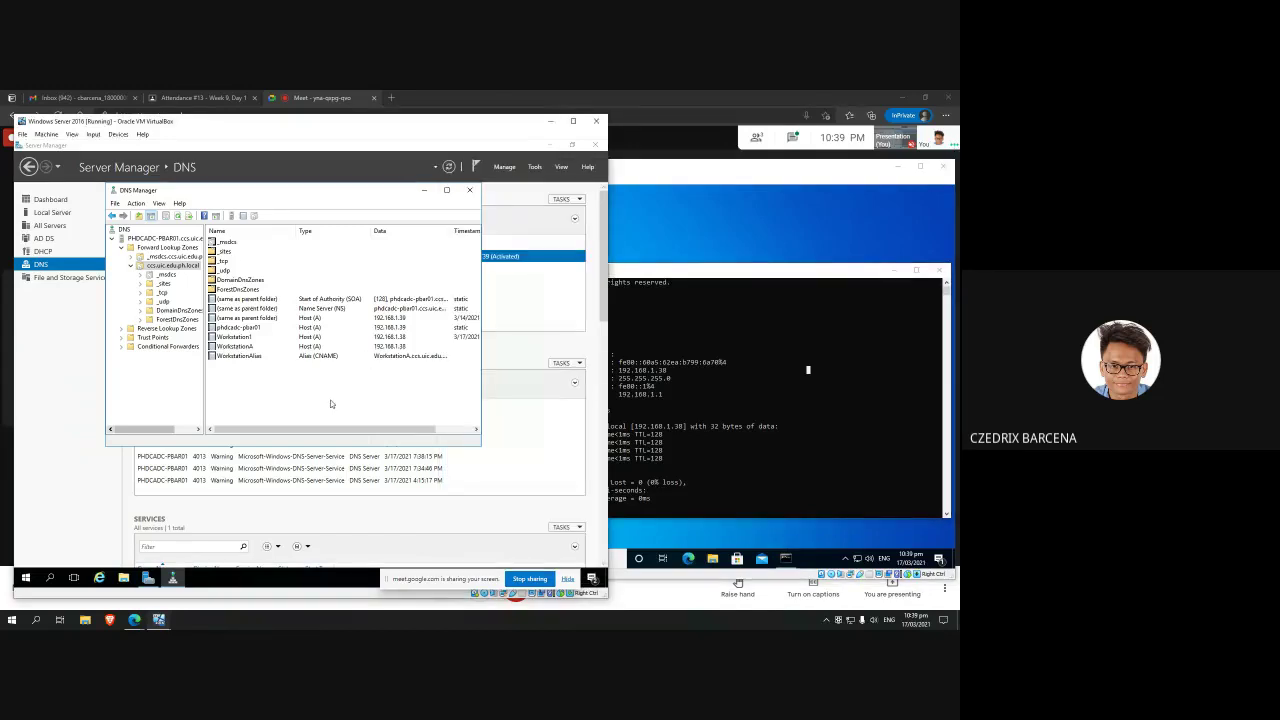
Step: Open the Ethernet adapter's properties via Network & Internet settings and Change adapter options
right_click(857, 558)
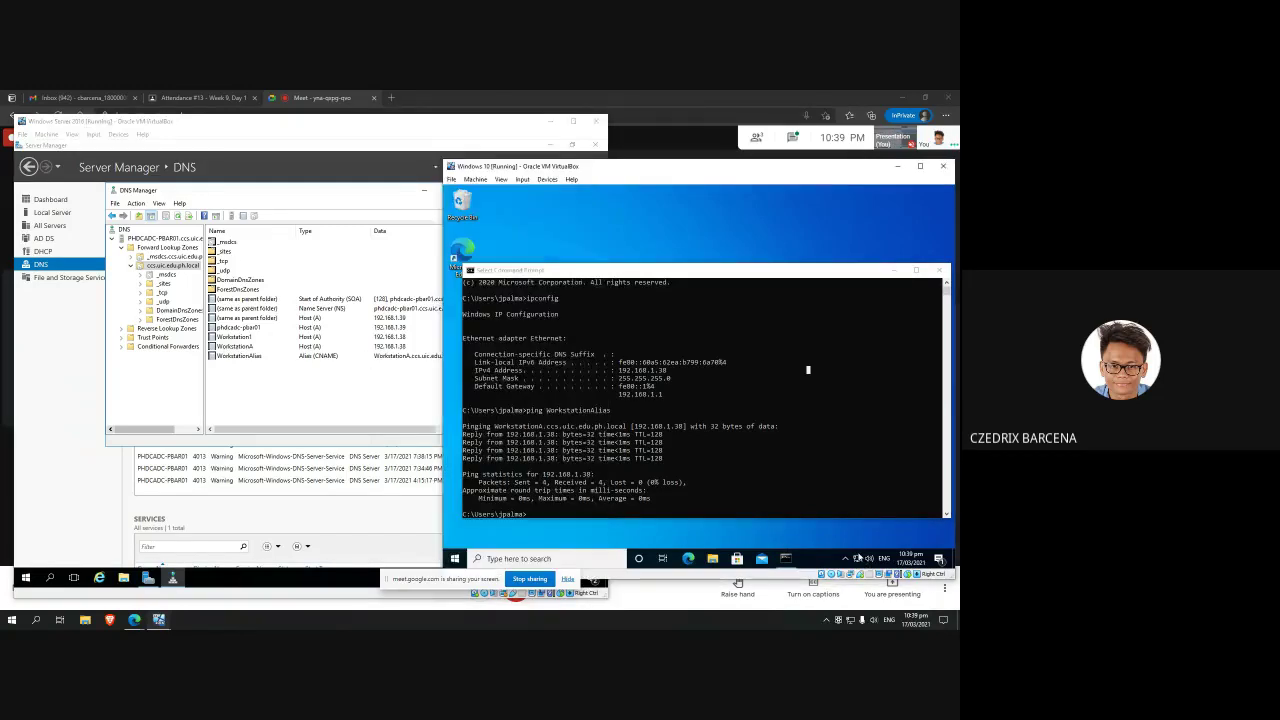
left_click(860, 546)
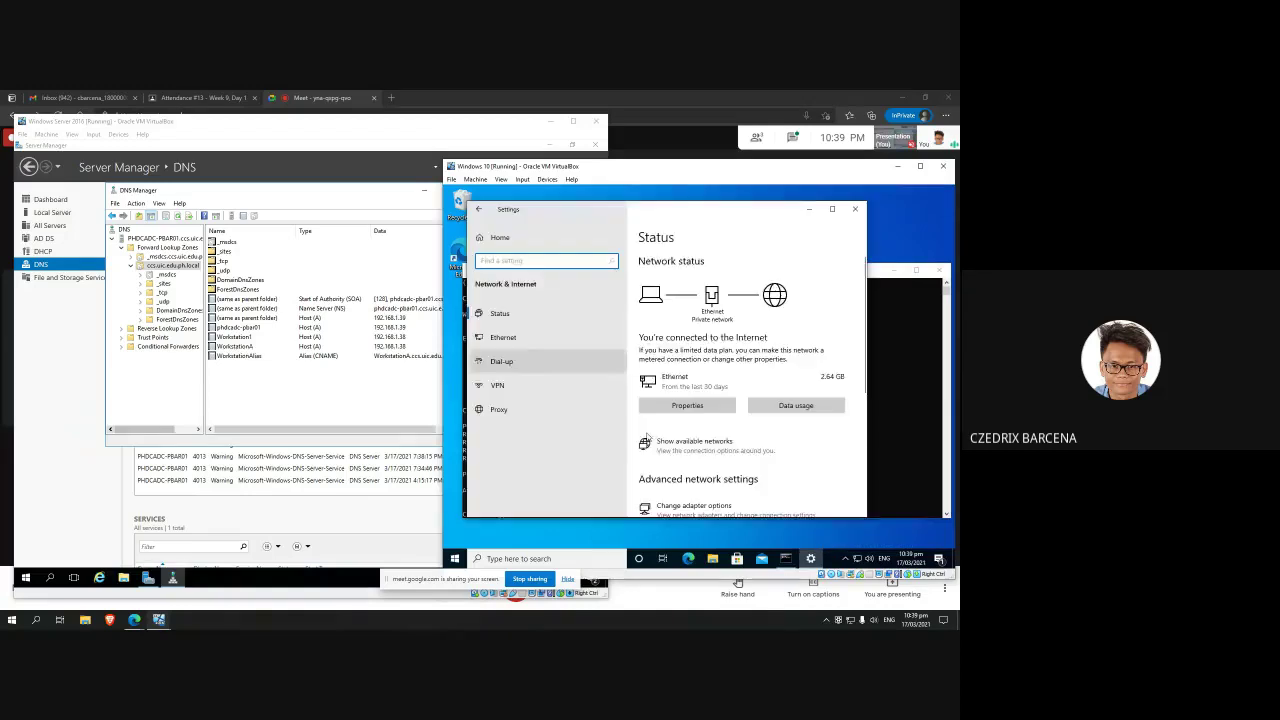
scroll(696, 447, "down", 3)
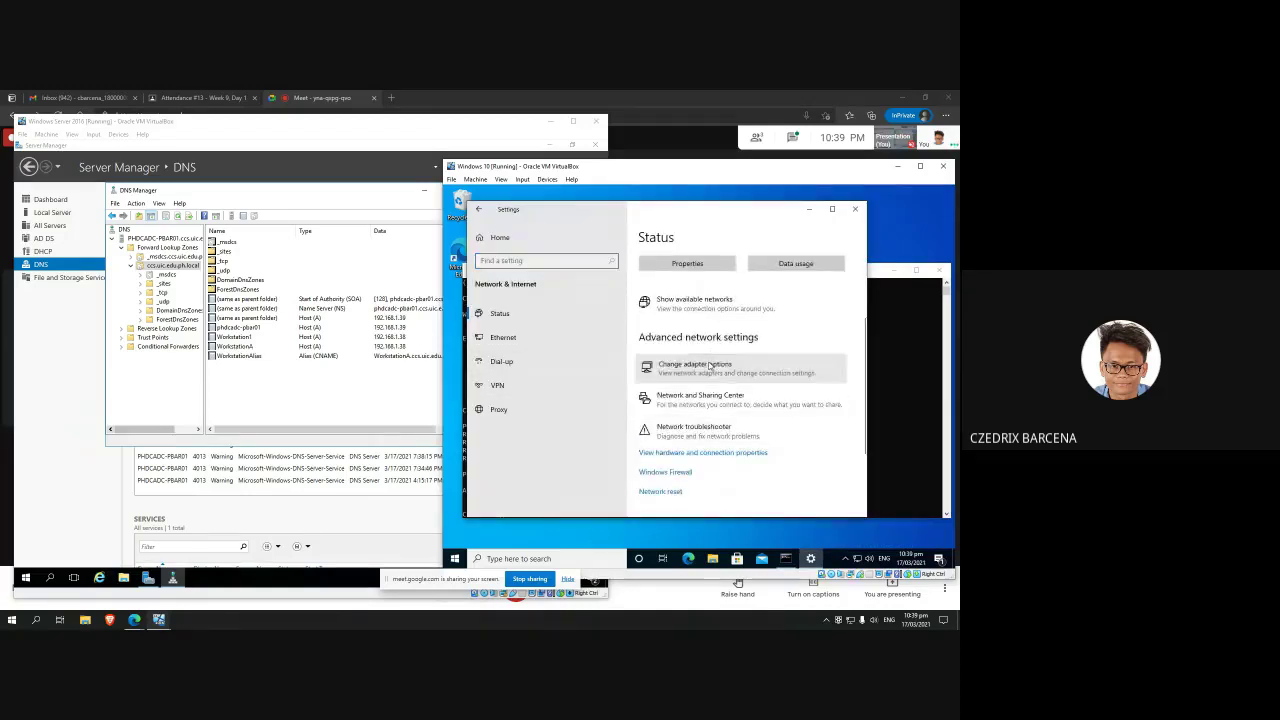
left_click(700, 378)
double_click(572, 290)
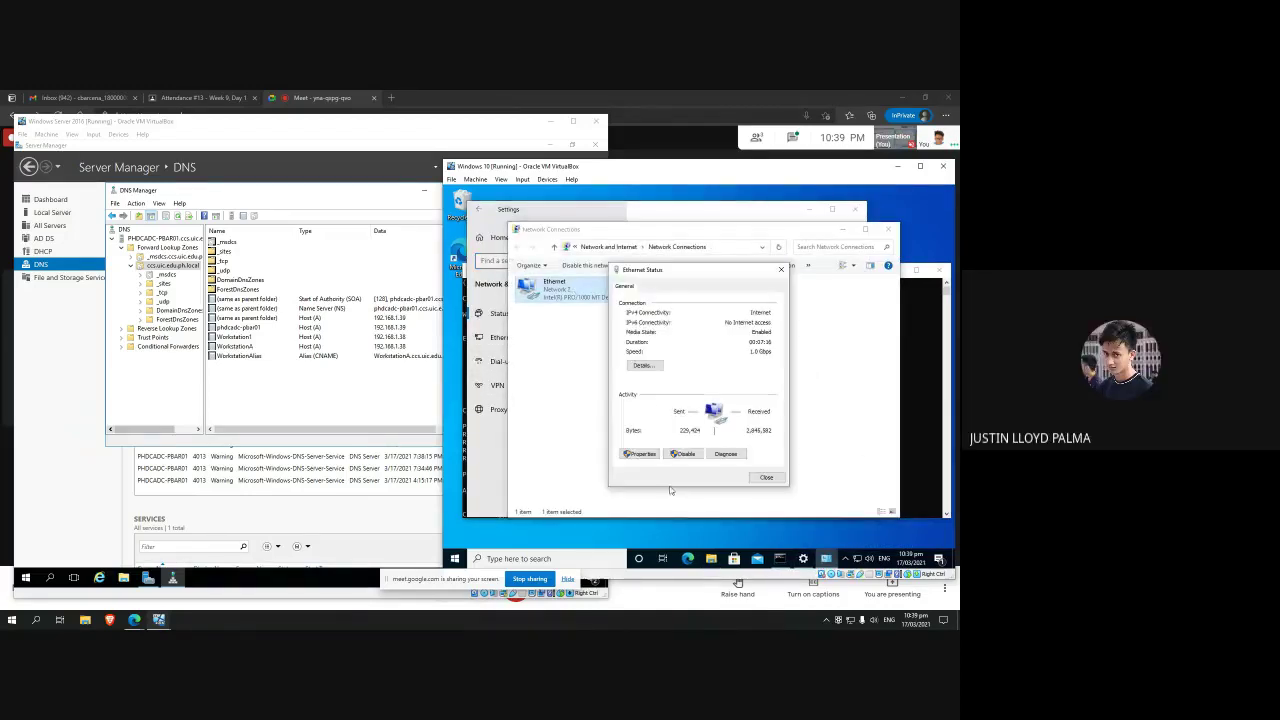
left_click(643, 455)
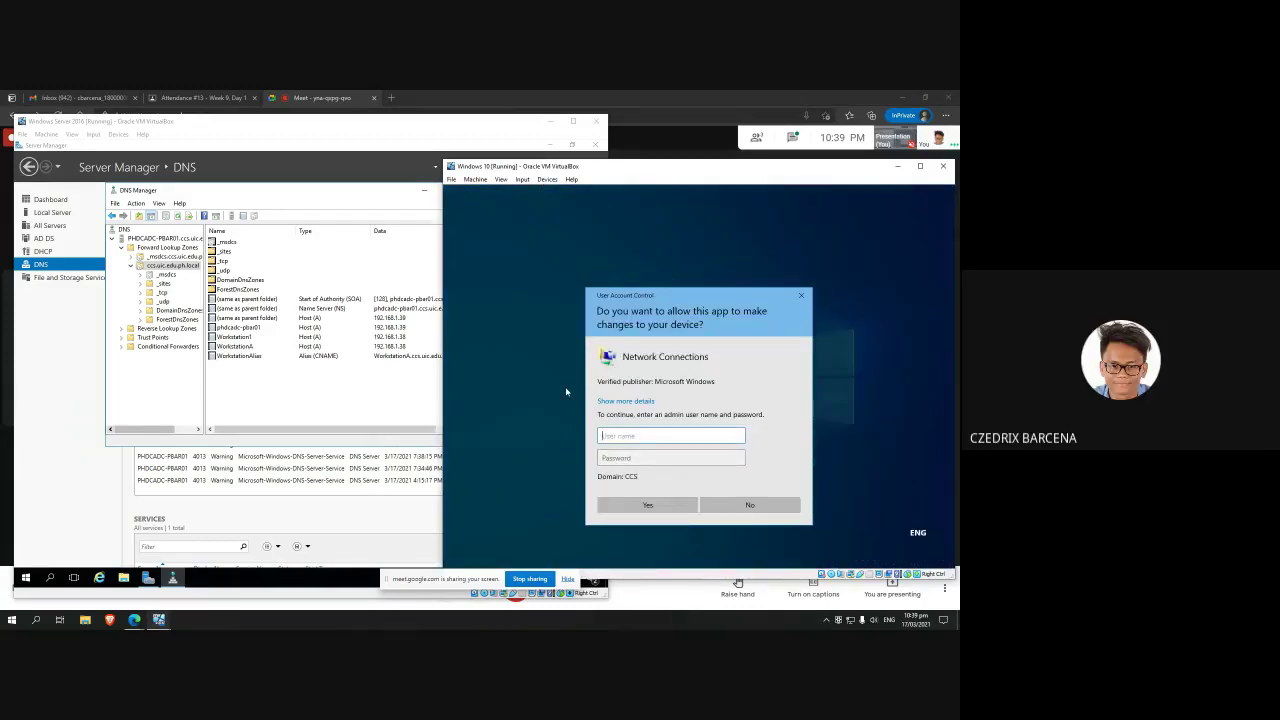
Step: Enter the admin username and password at the elevation prompt, submitting twice
key("Tab")
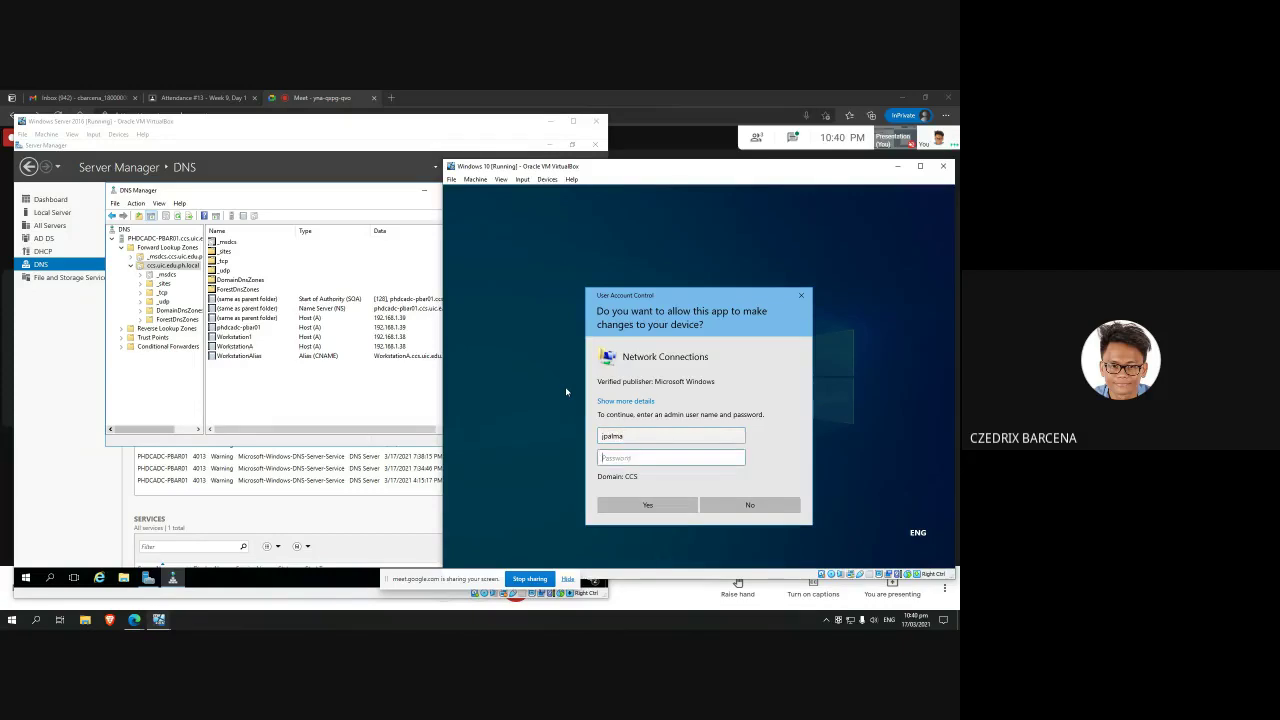
type("••••••")
key("Return")
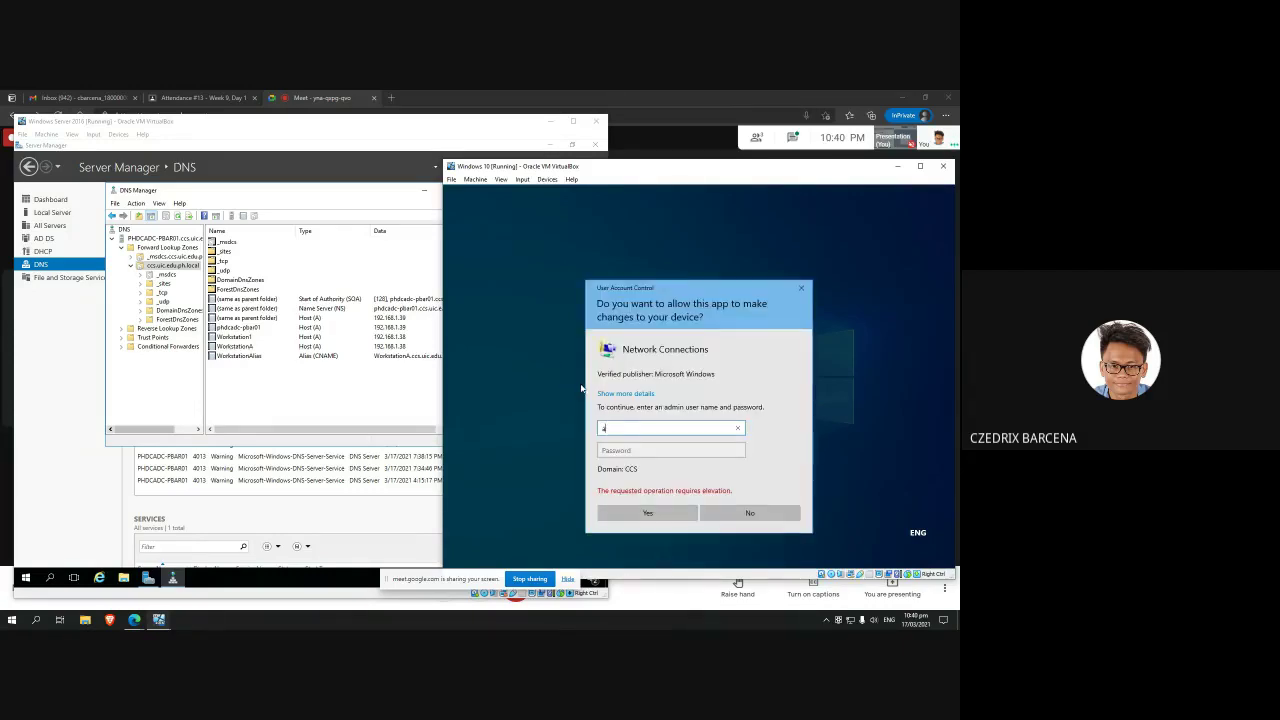
key("Tab")
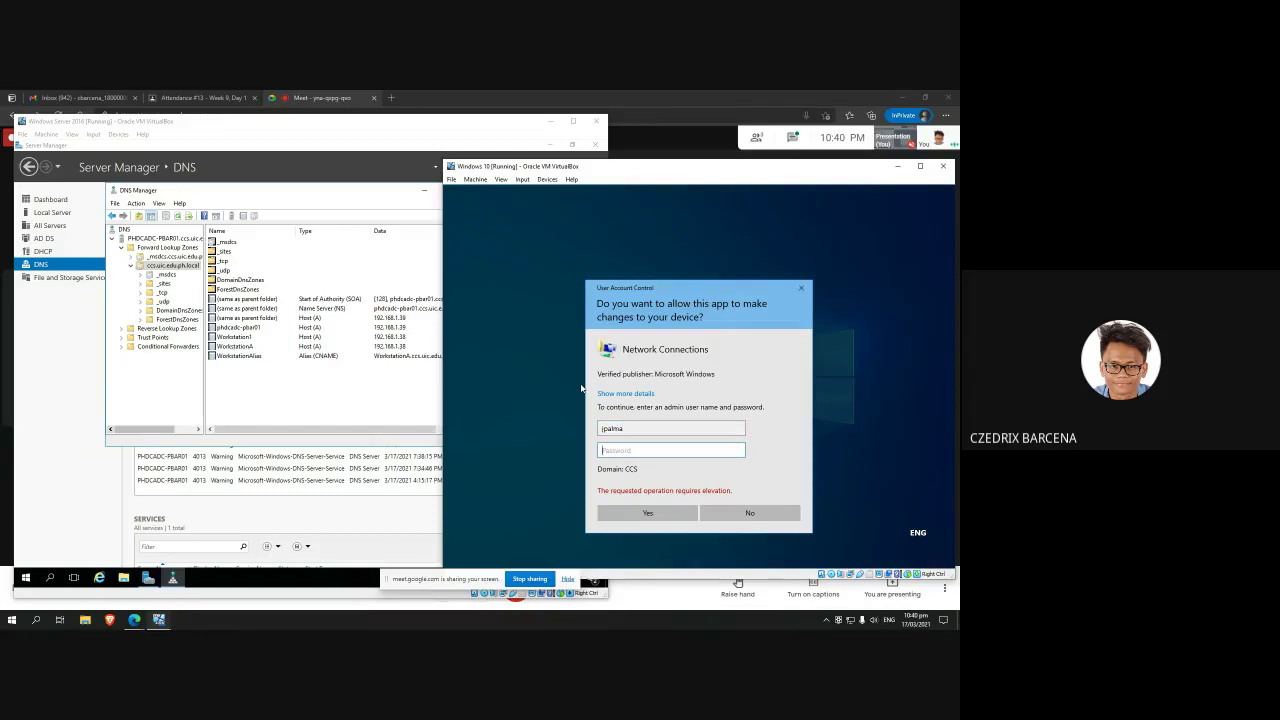
type("••")
key("Return")
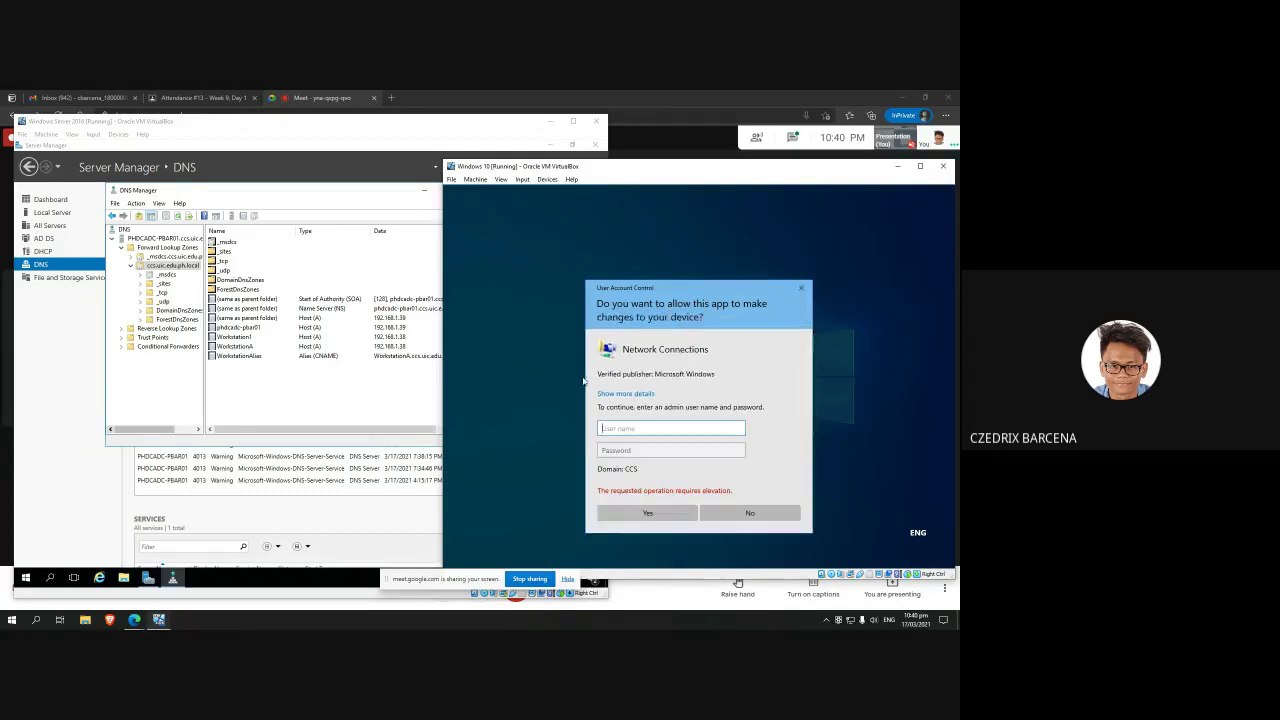
Step: Cancel elevation and close the Ethernet status, network windows and command prompt
left_click(801, 288)
left_click(790, 264)
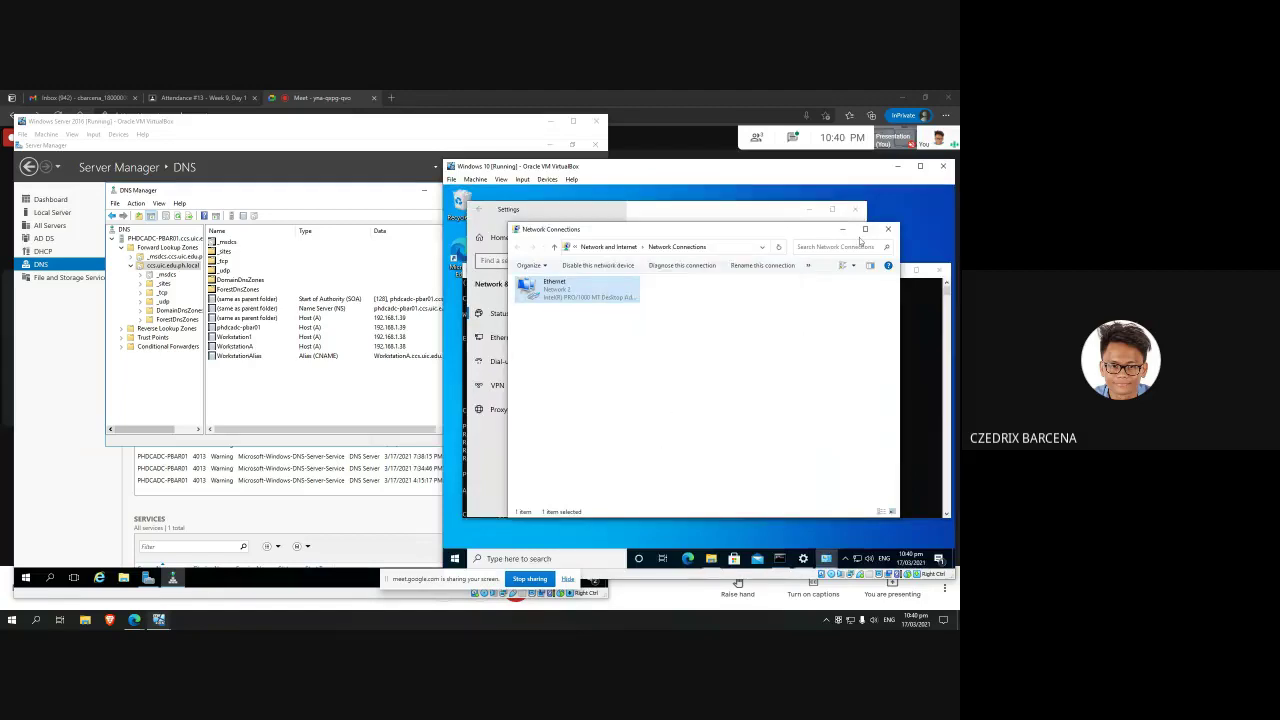
left_click(858, 221)
left_click(855, 209)
left_click(938, 268)
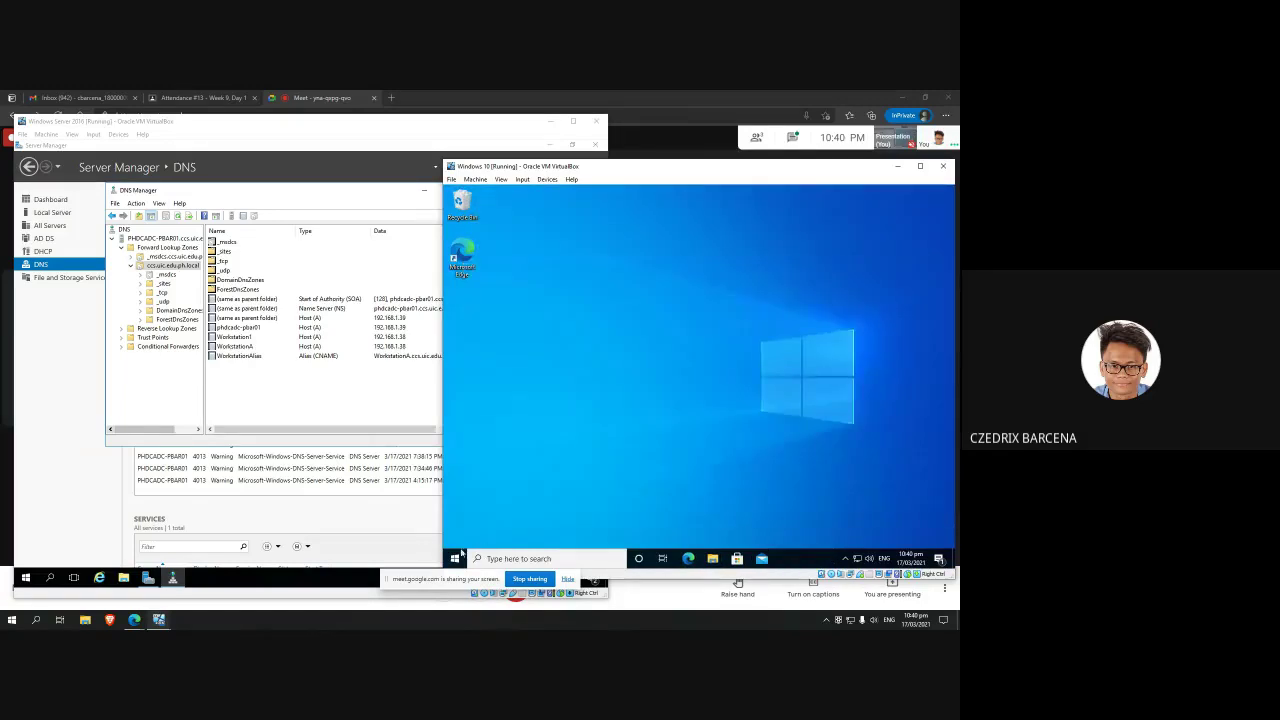
Step: Sign out of the current domain user from the Windows 10 Start menu
left_click(455, 558)
left_click(455, 444)
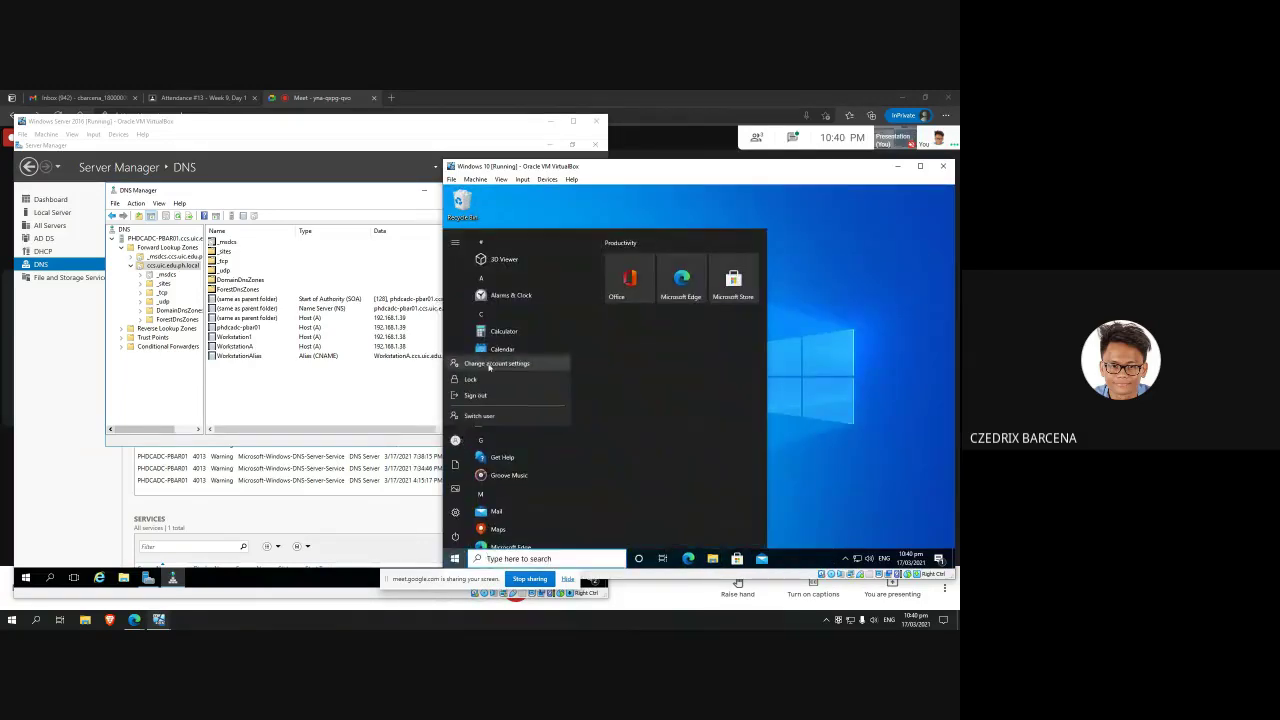
left_click(490, 362)
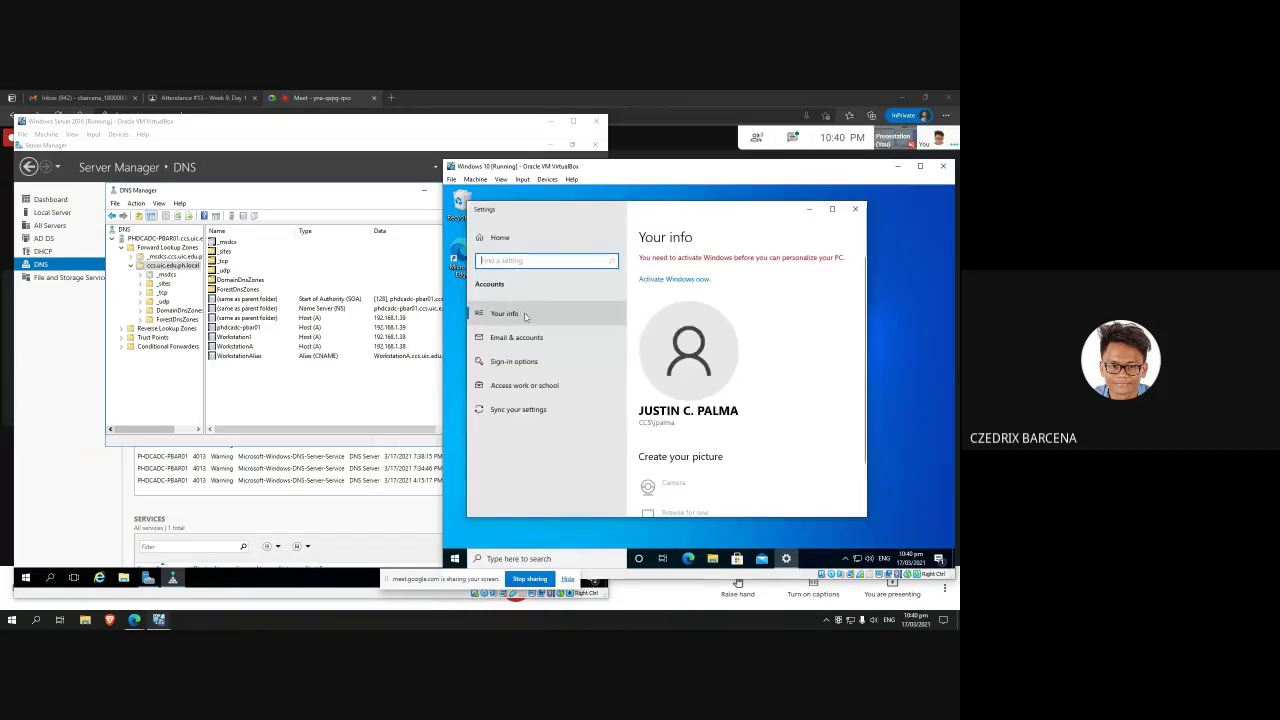
scroll(815, 300, "down", 3)
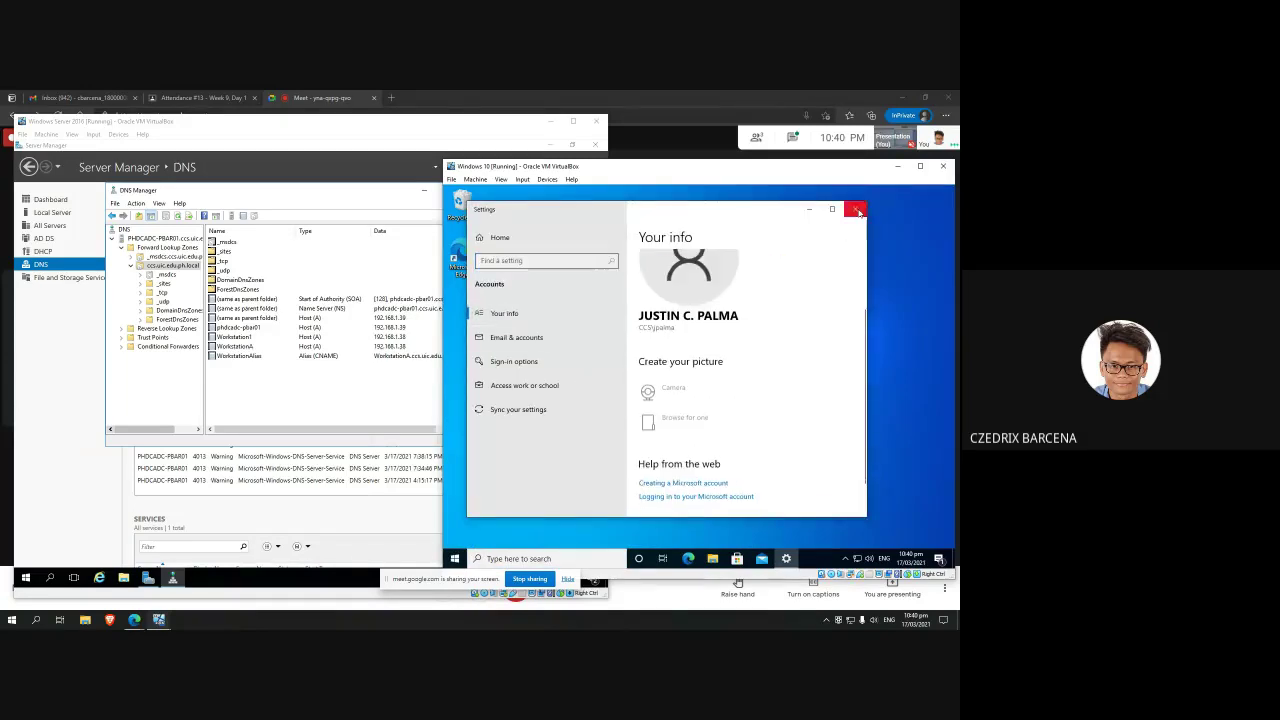
left_click(855, 209)
left_click(455, 558)
mouse_move(455, 466)
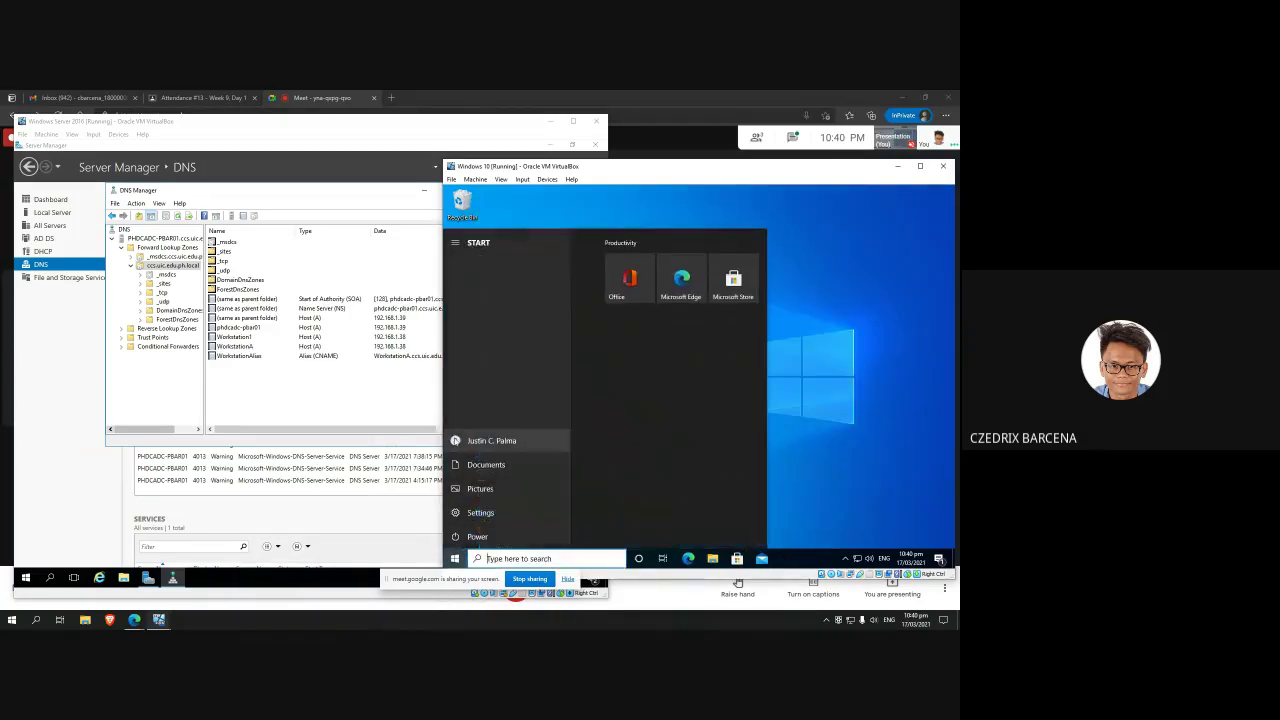
left_click(490, 440)
left_click(487, 418)
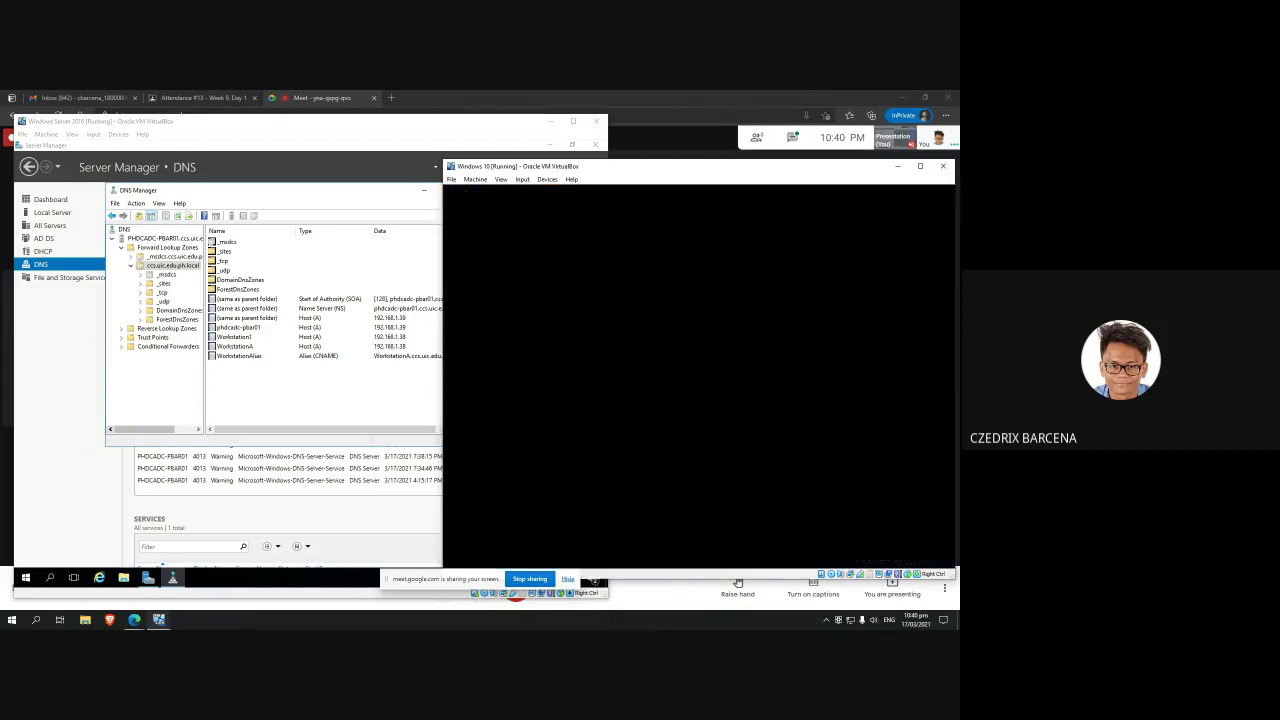
Step: Try signing in as Other user Administrator and dismiss the incorrect-password message
left_click(508, 540)
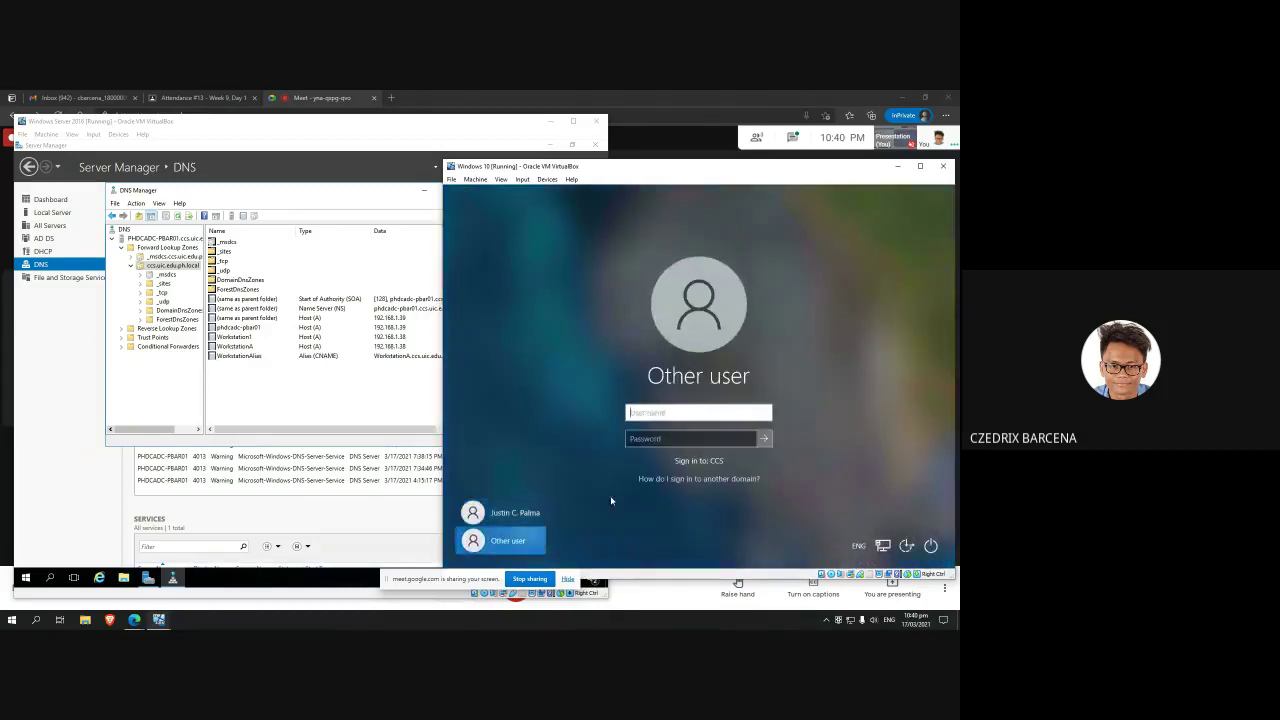
type("ADmi")
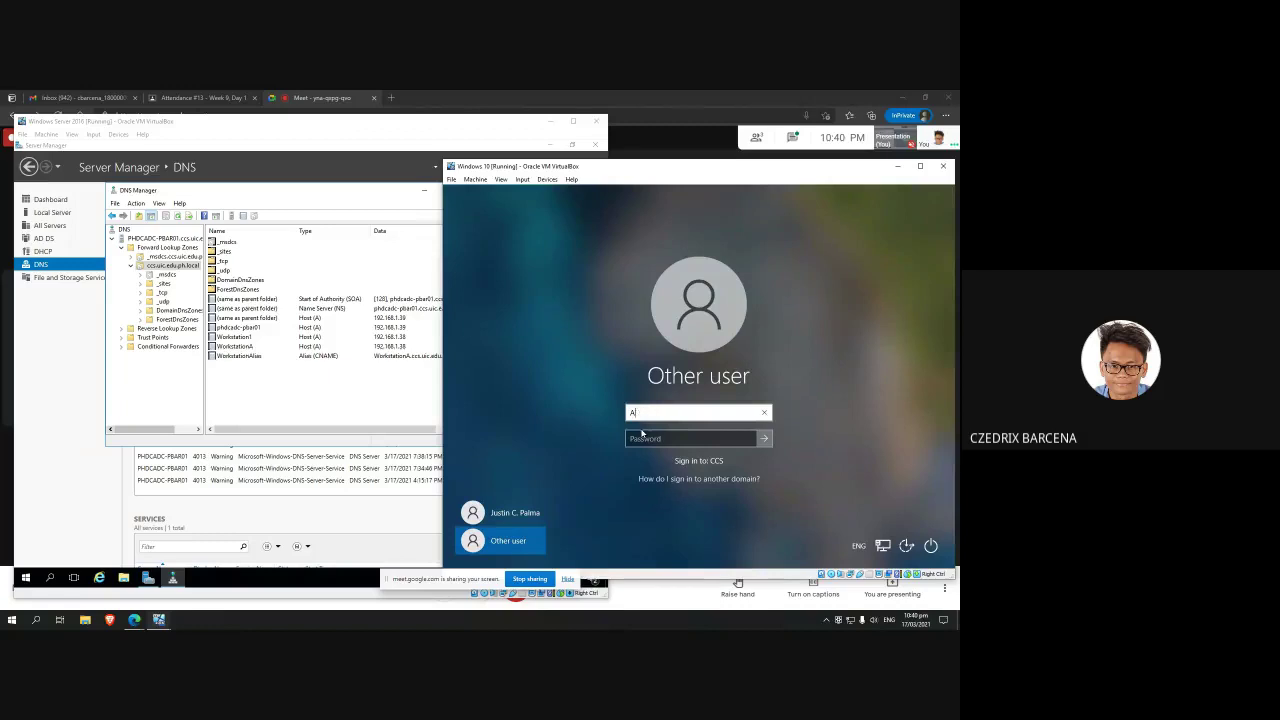
key("BackSpace")
key("BackSpace")
key("BackSpace")
type("inistrator")
key("Tab")
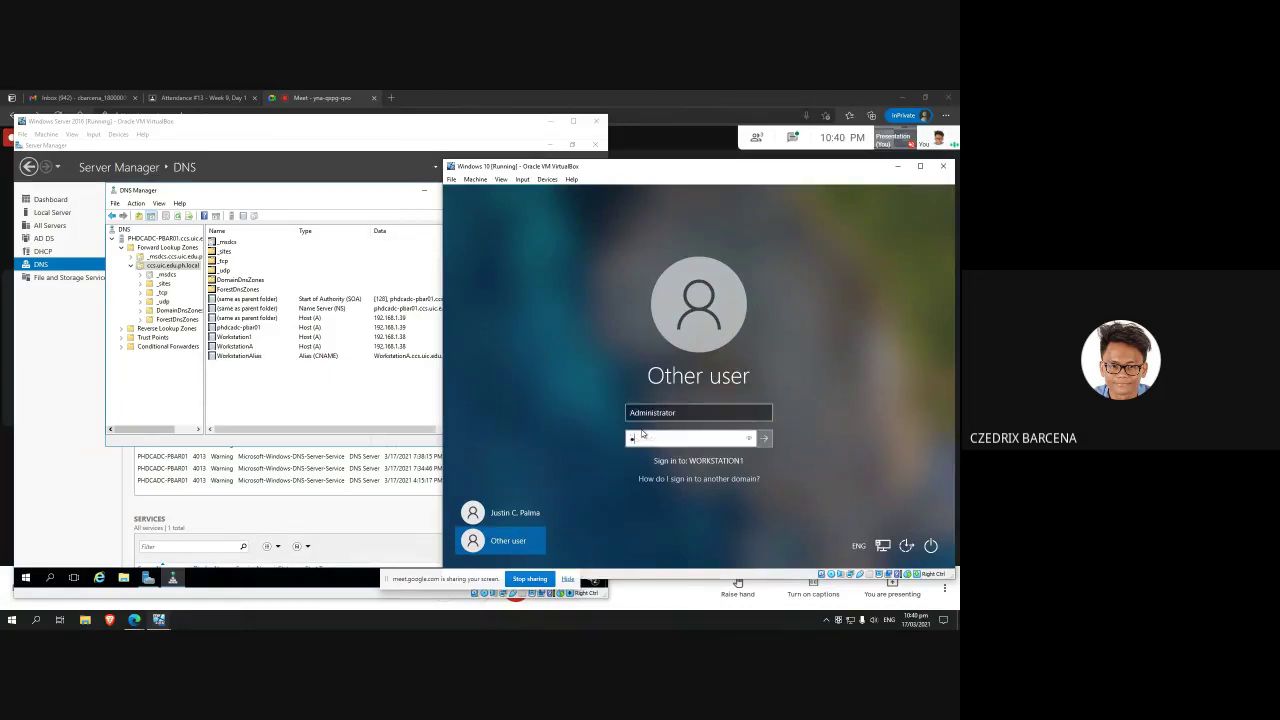
type("P")
key("BackSpace")
key("BackSpace")
type("••")
key("Return")
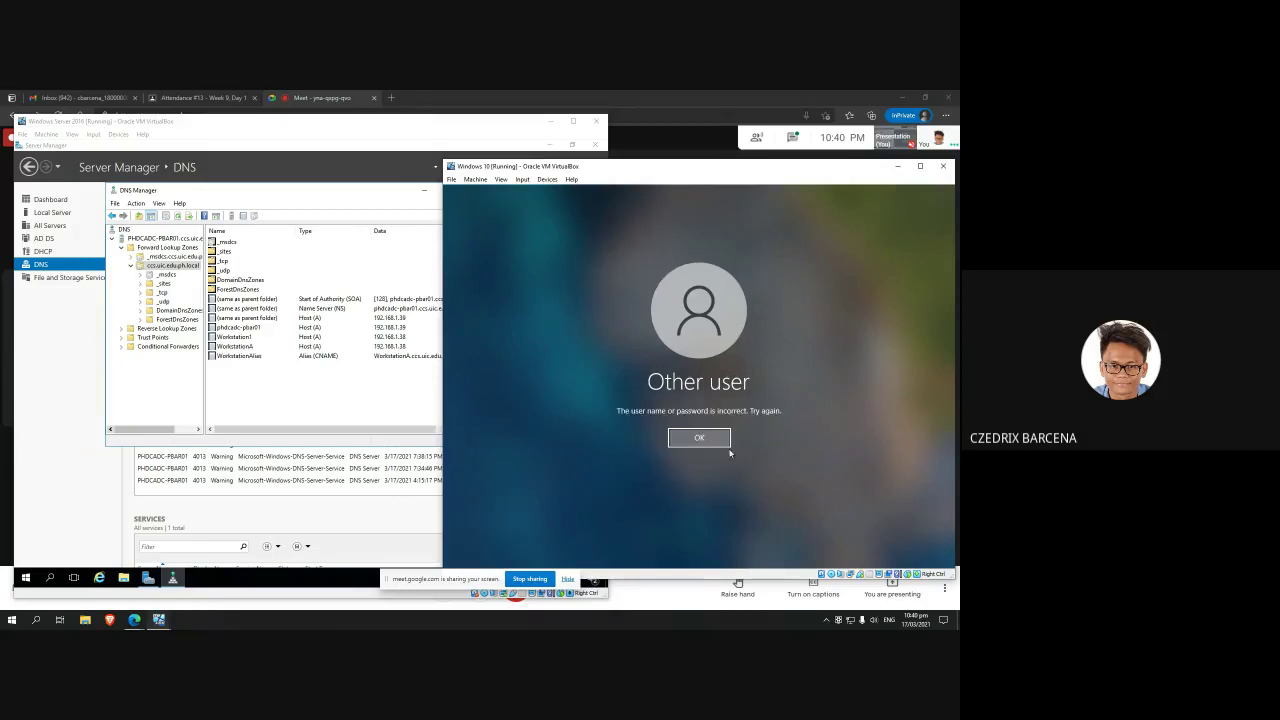
left_click(699, 438)
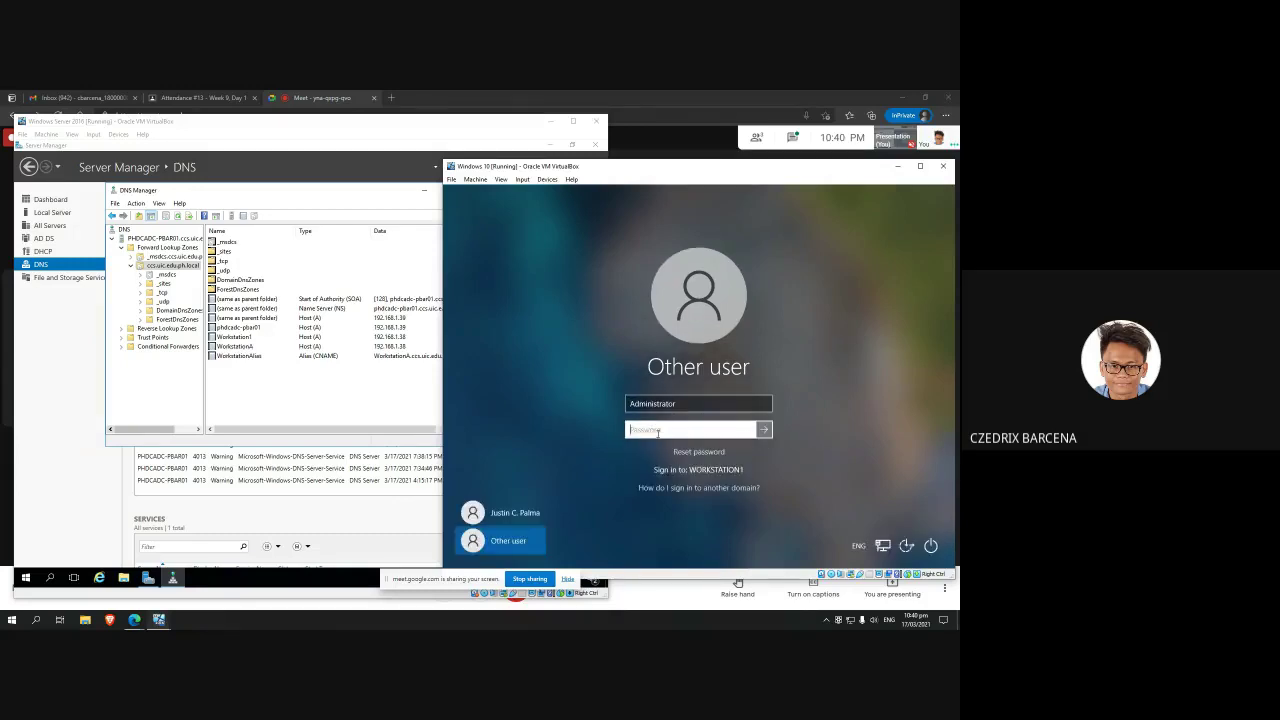
Step: Enter and check the account password on the lock screen; the sign-in is rejected as incorrect
type("••••••••••••••")
key("ctrl+a")
key("BackSpace")
type("•••••••••••••")
left_click(749, 430)
left_click(764, 430)
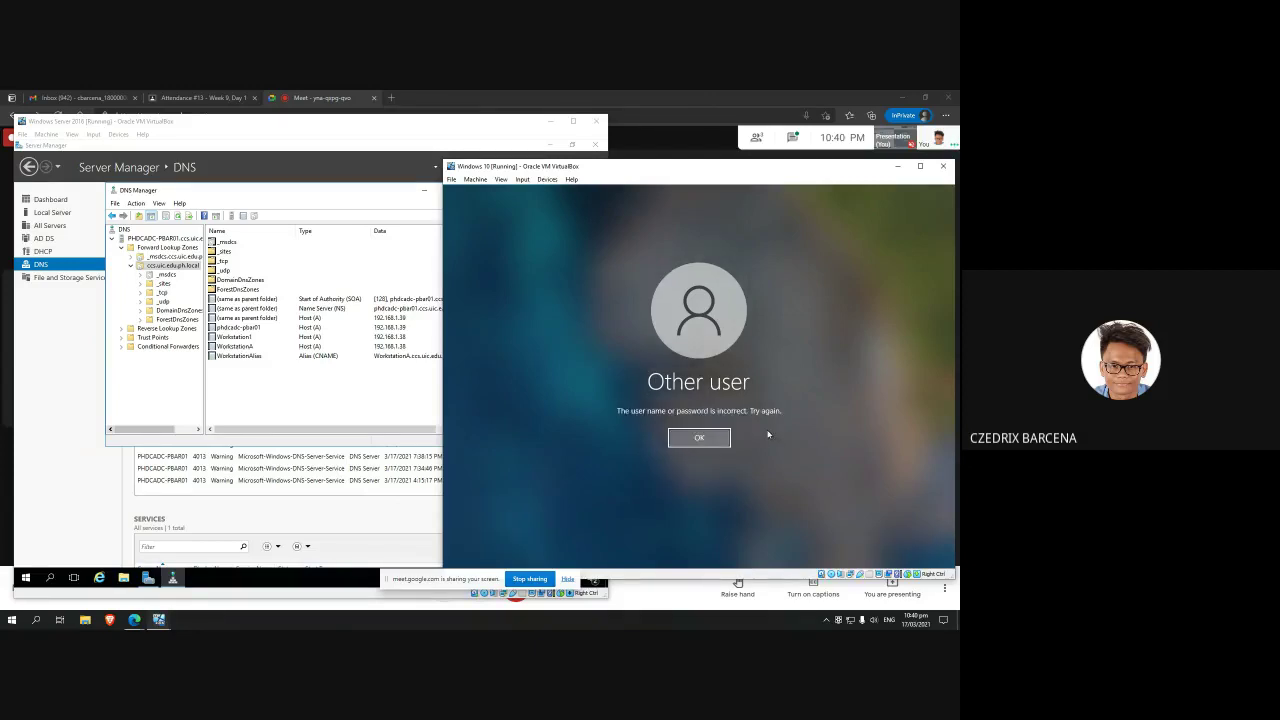
left_click(671, 444)
Step: Retry signing in with a CCS domain username and the Administrator password, which is rejected
double_click(629, 405)
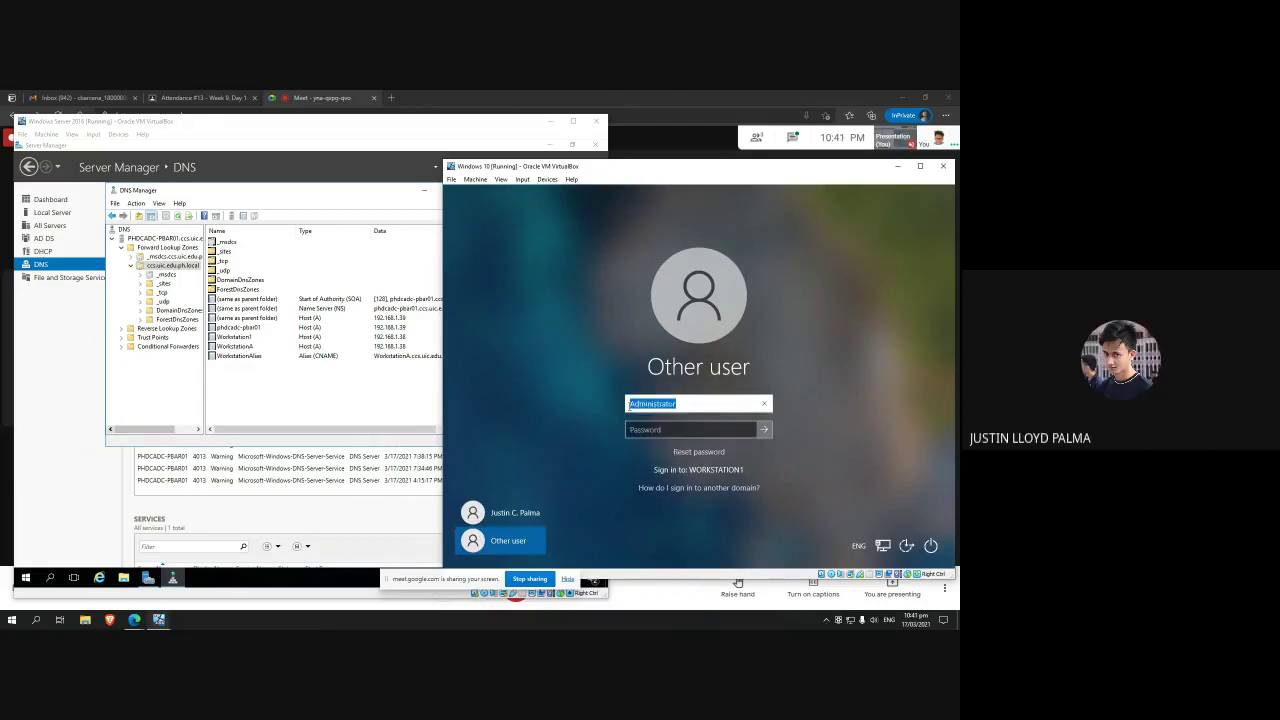
left_click(657, 405)
key("Tab")
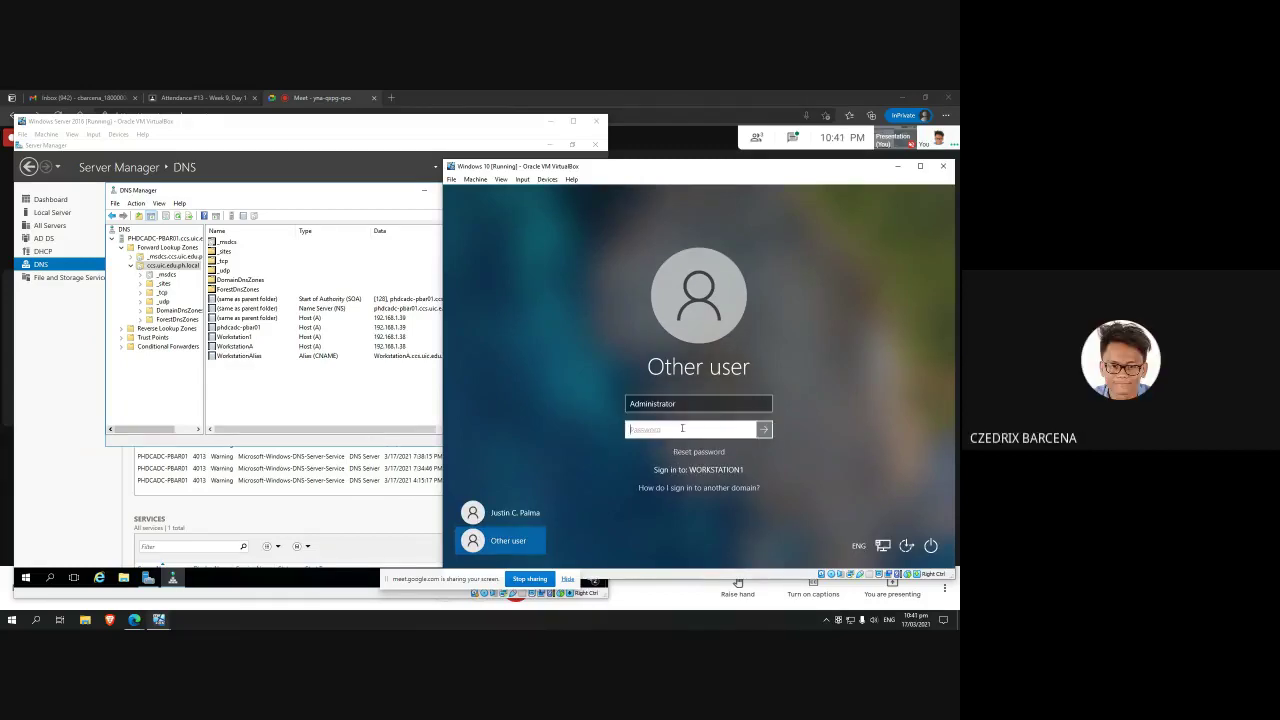
left_click(670, 403)
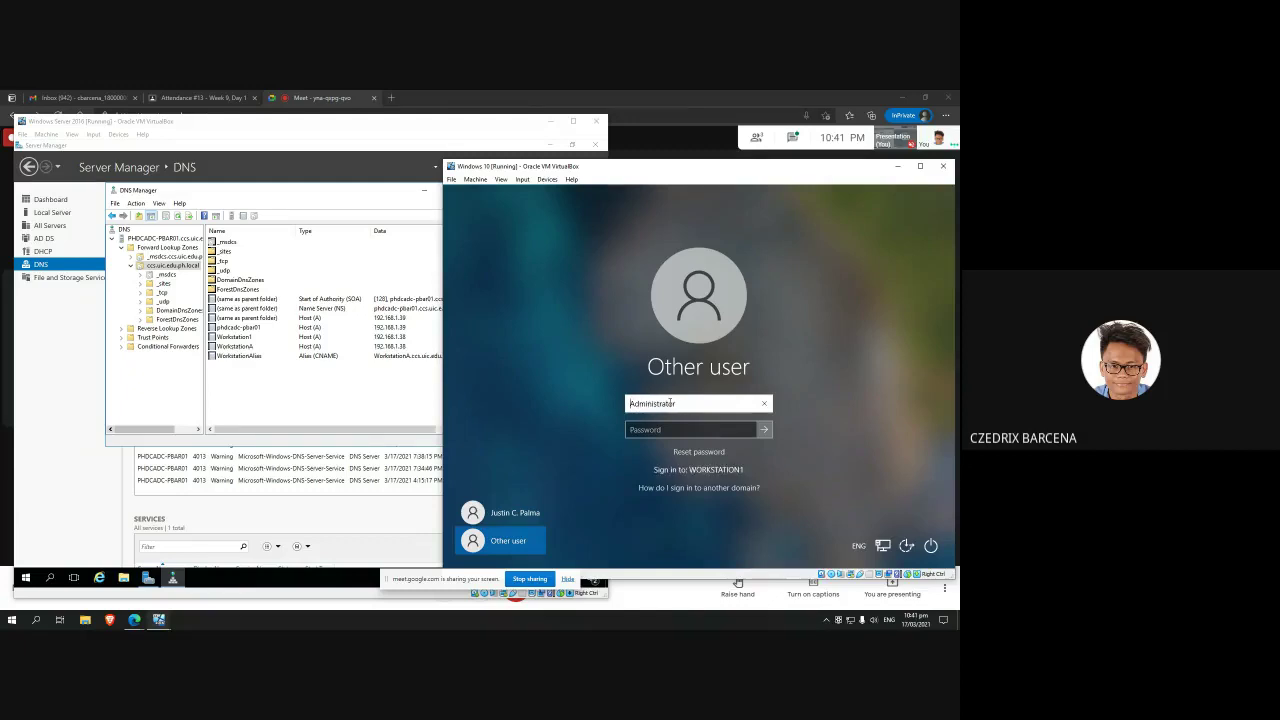
type("CCS\\")
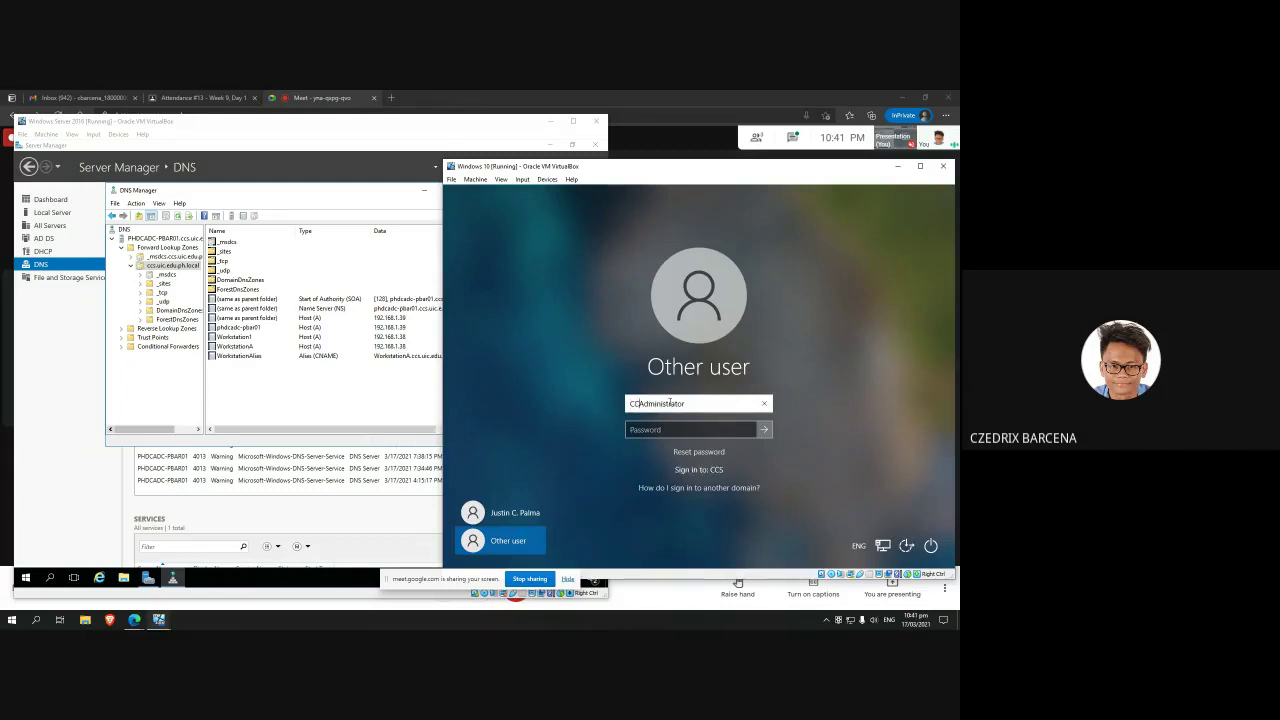
type("S\\")
left_click(651, 430)
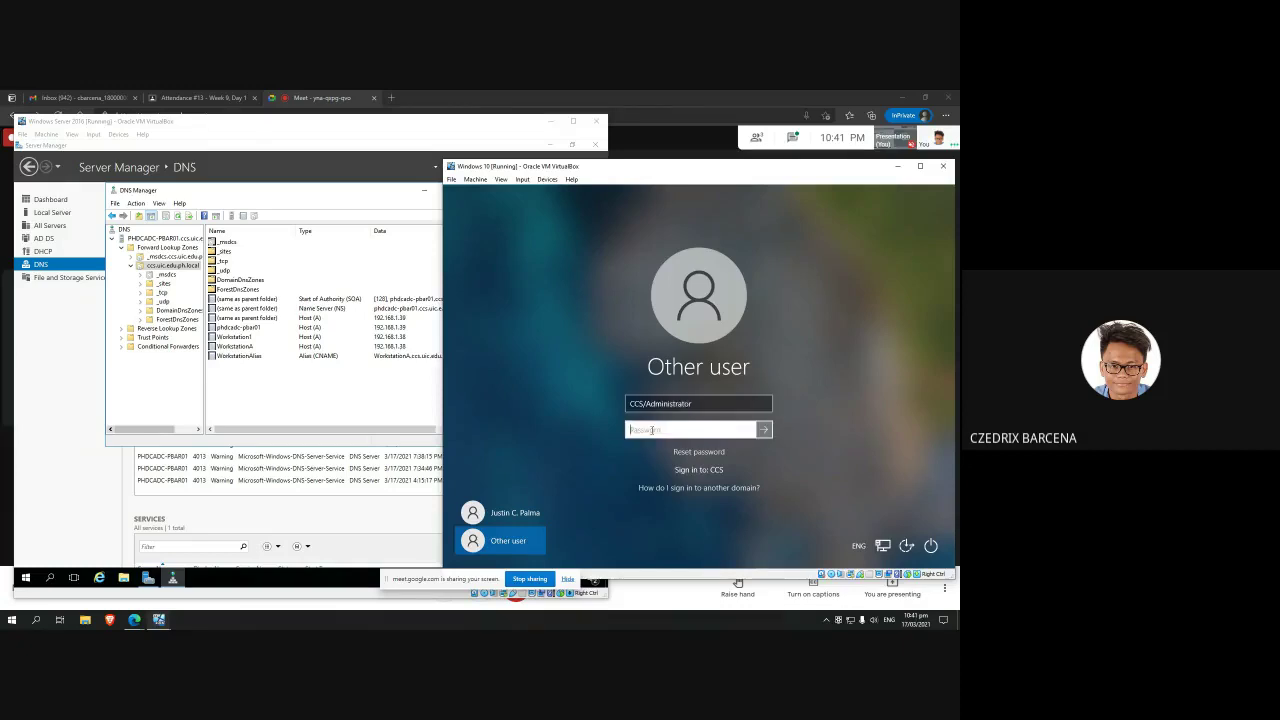
type("****")
key("BackSpace")
key("BackSpace")
key("BackSpace")
key("BackSpace")
key("BackSpace")
key("BackSpace")
type("*************")
key("Return")
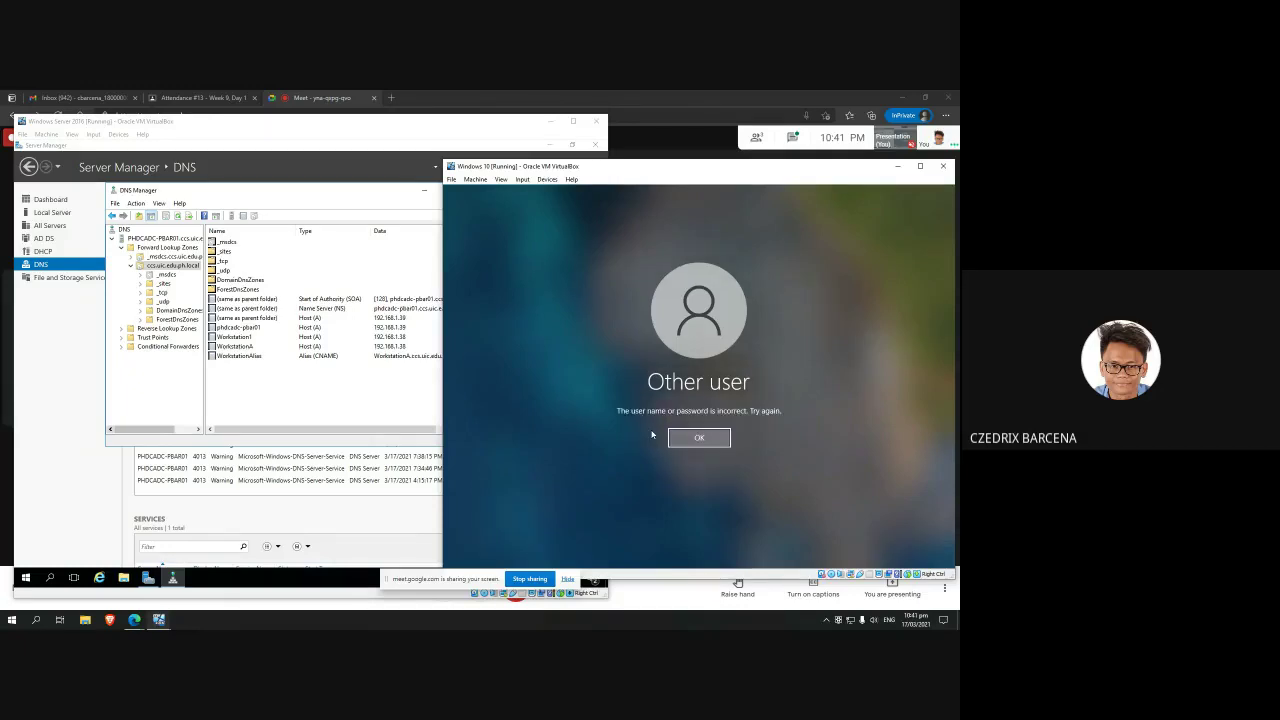
key("Return")
Step: Sign in as the regular domain user and bring up the Start menu
left_click(500, 512)
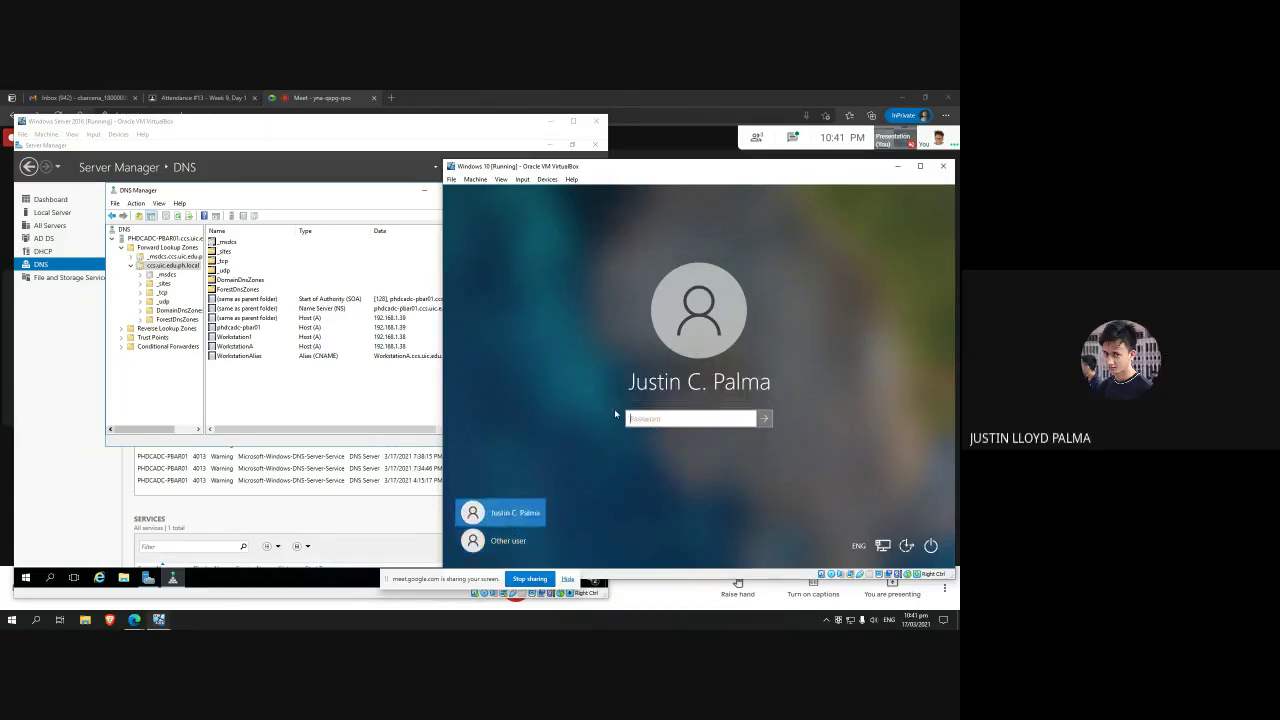
left_click(502, 540)
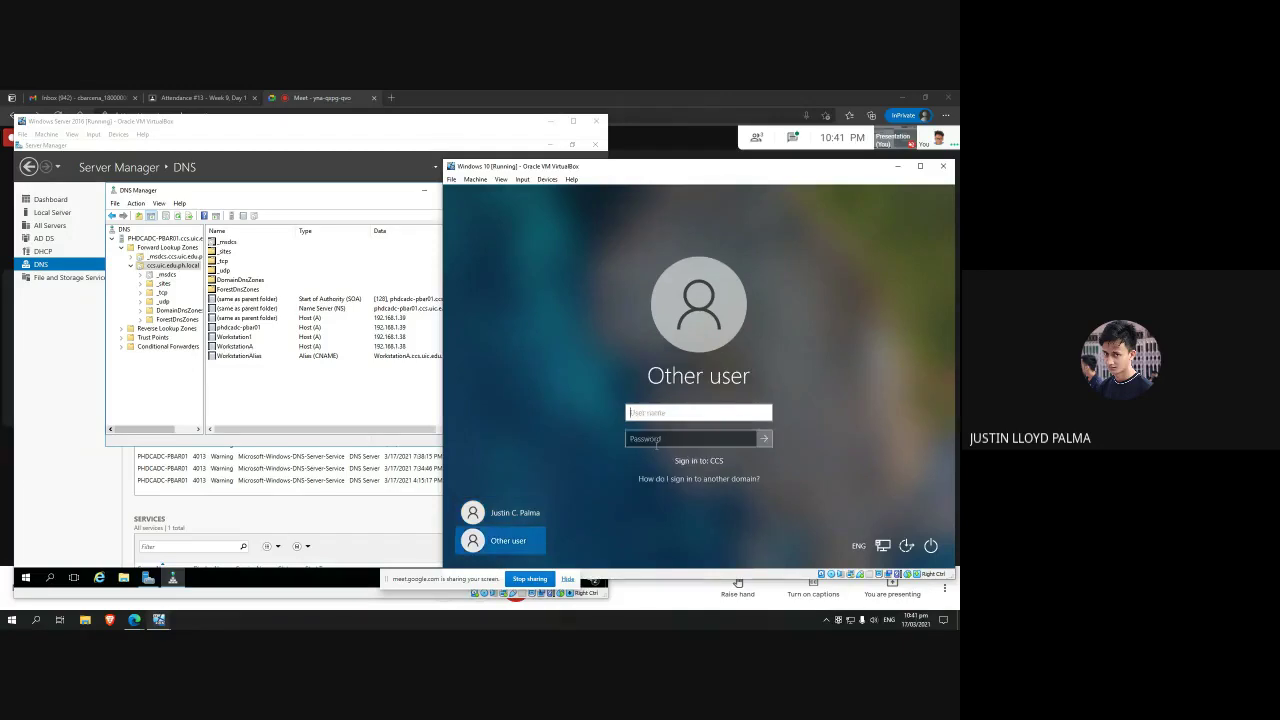
left_click(536, 512)
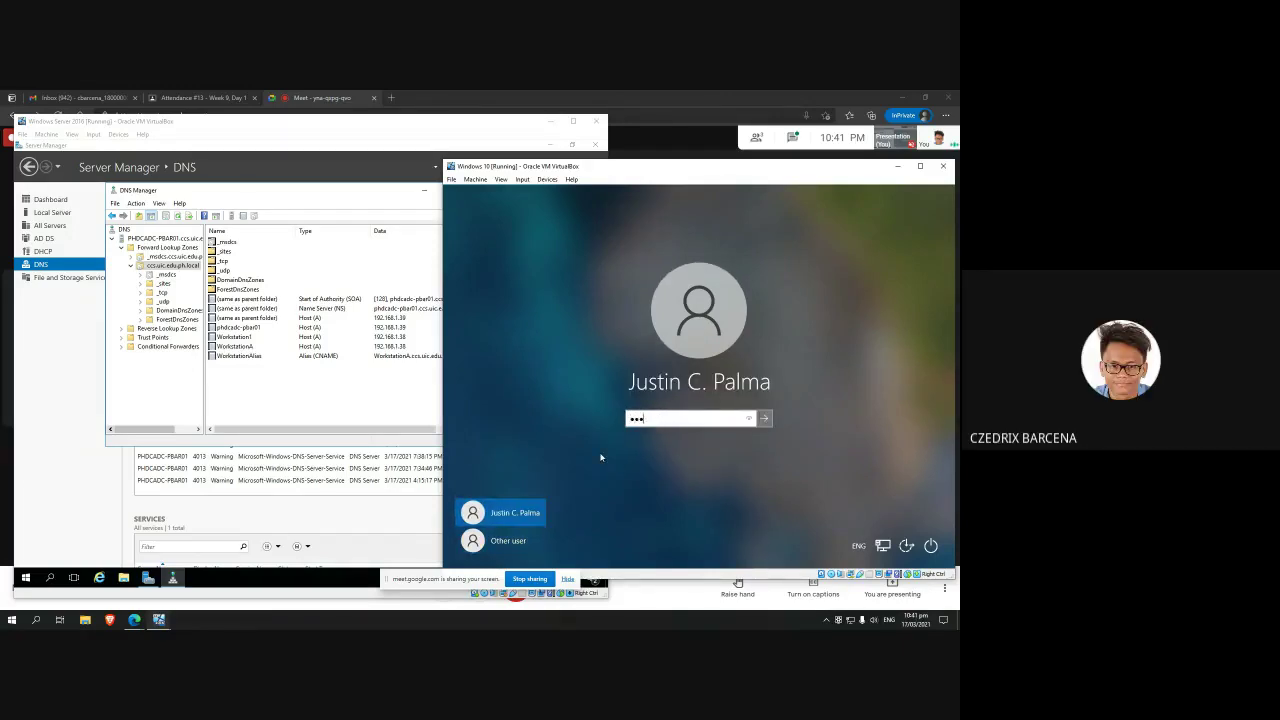
type("*******")
key("Return")
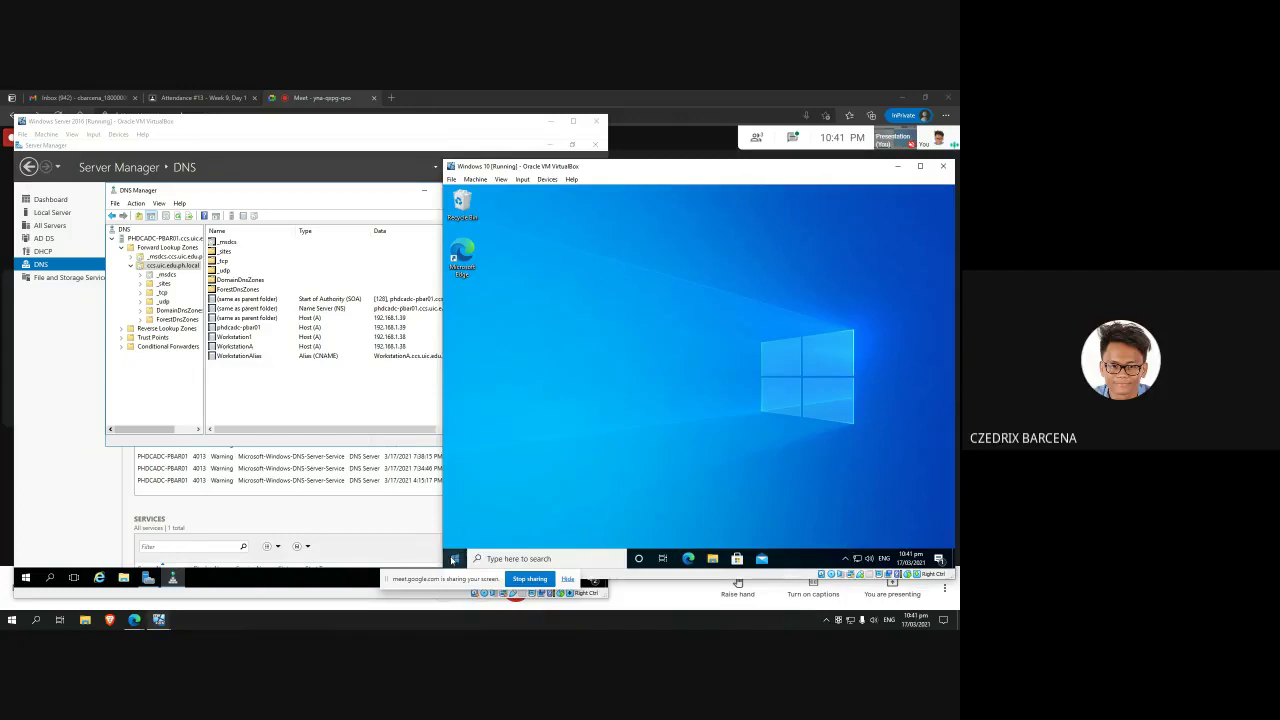
left_click(455, 558)
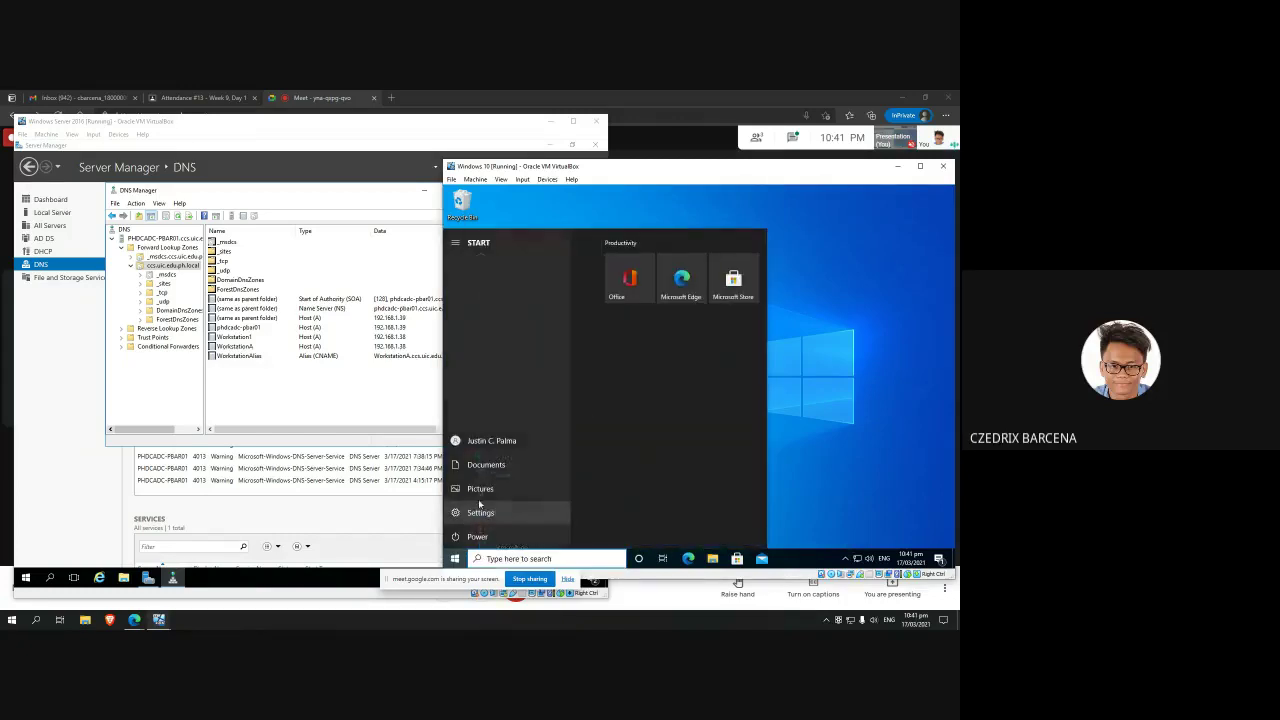
Step: Open the Ethernet adapter's properties through Network & Internet settings and Change adapter options
right_click(857, 558)
left_click(858, 549)
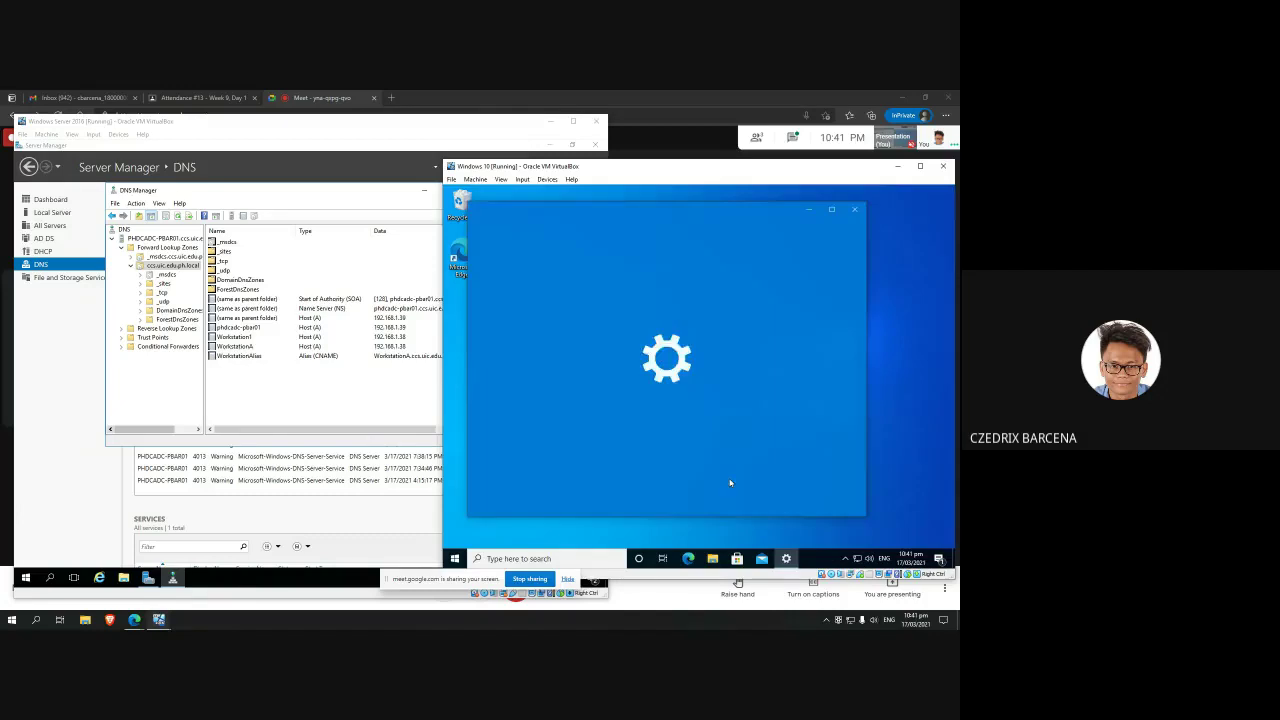
scroll(735, 418, "down", 2)
scroll(735, 418, "up", 2)
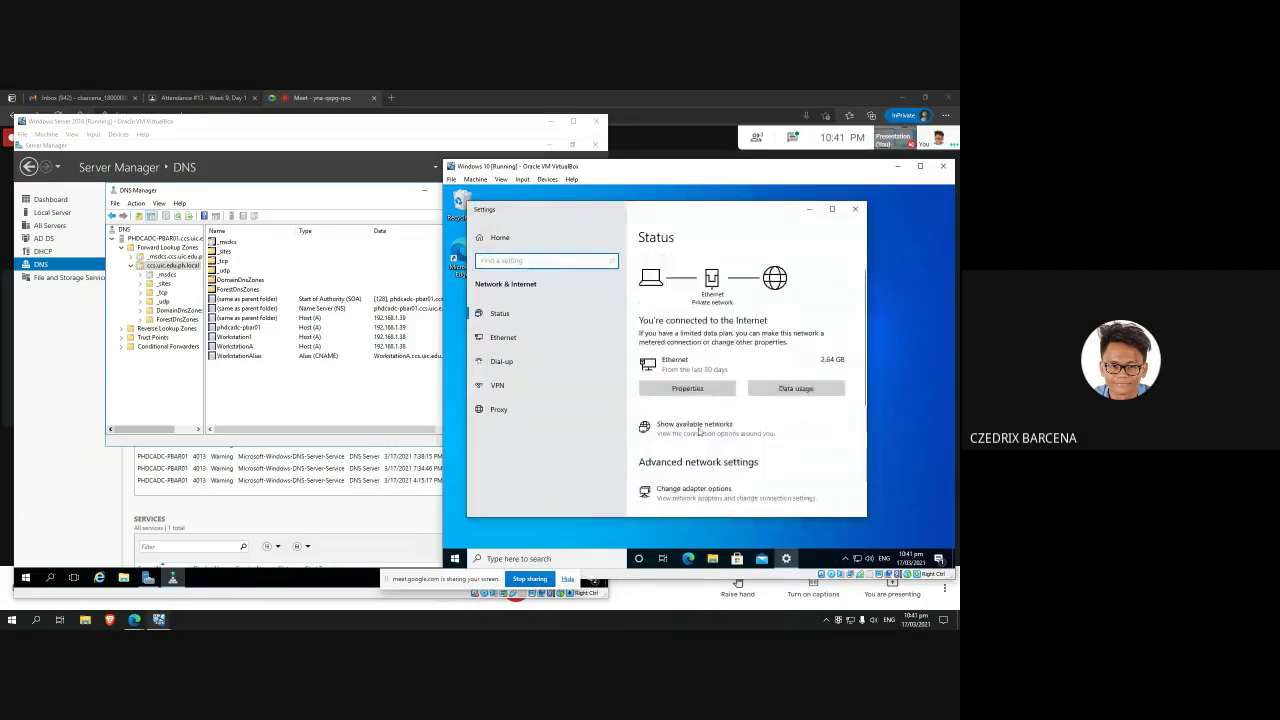
scroll(735, 418, "down", 2)
left_click(700, 446)
double_click(618, 295)
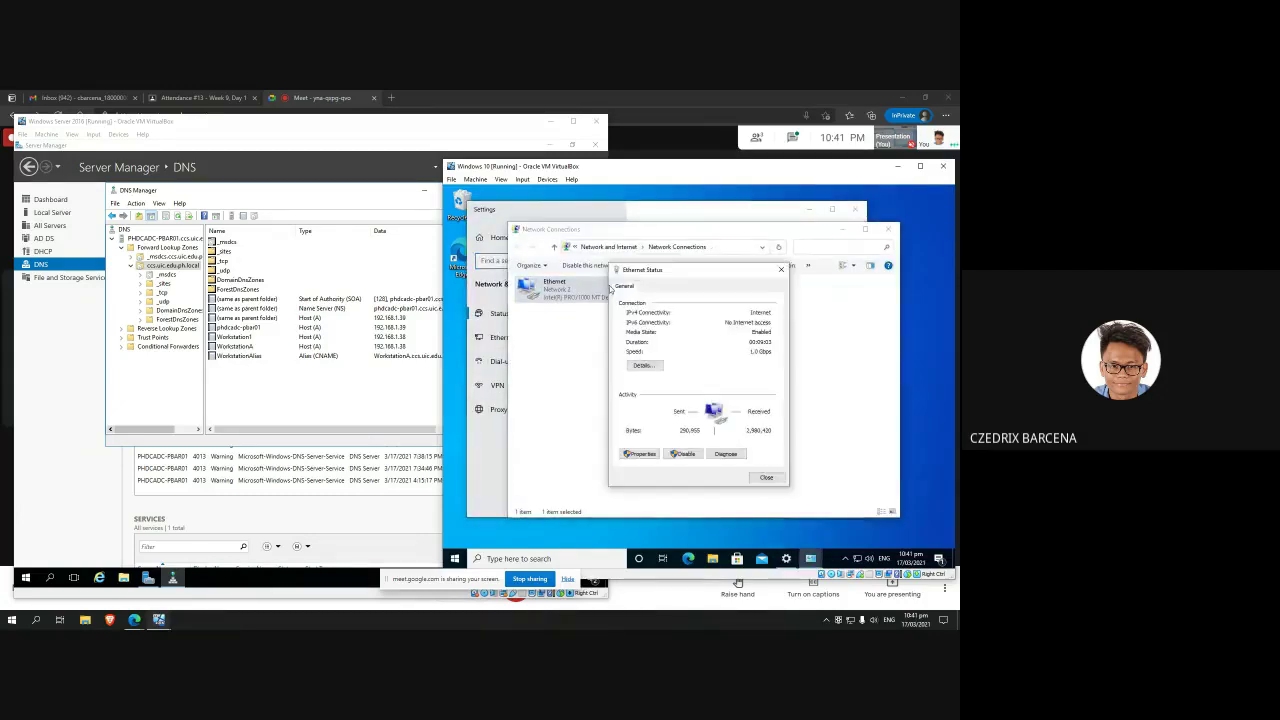
left_click(647, 460)
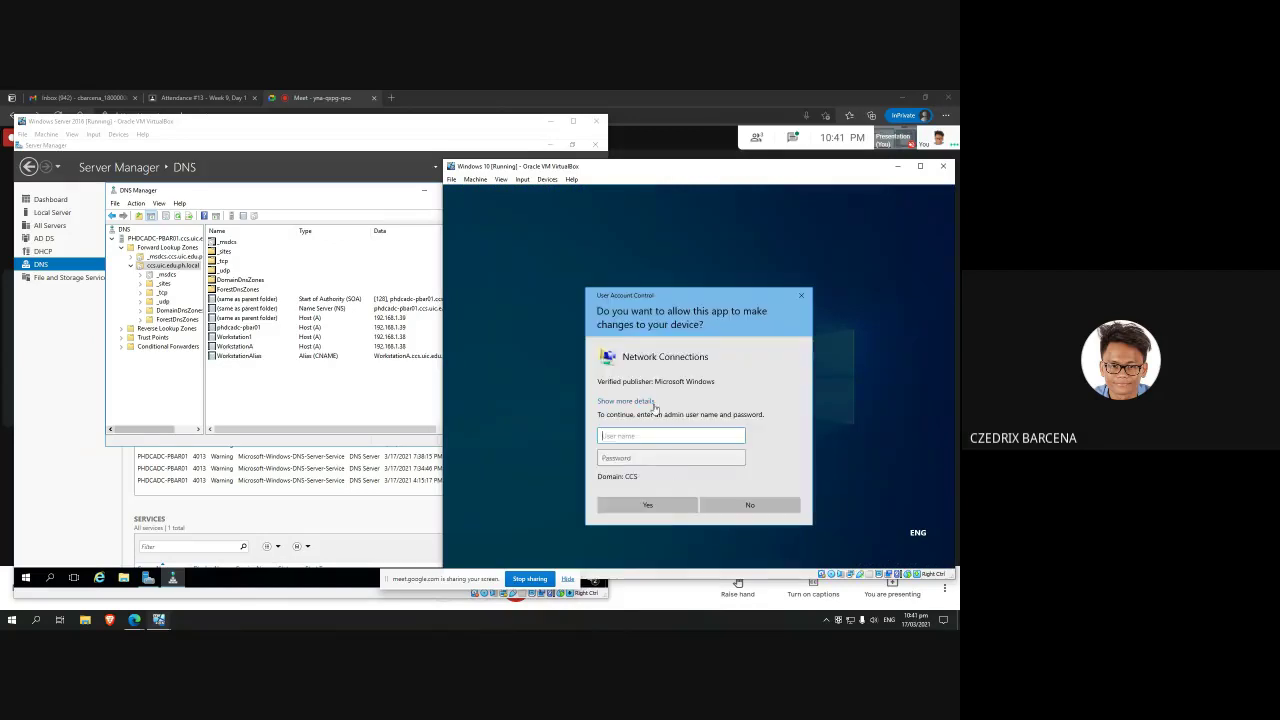
Step: Authorise the UAC prompt with the Administrator user name and its password
type("Administrator")
key("Tab")
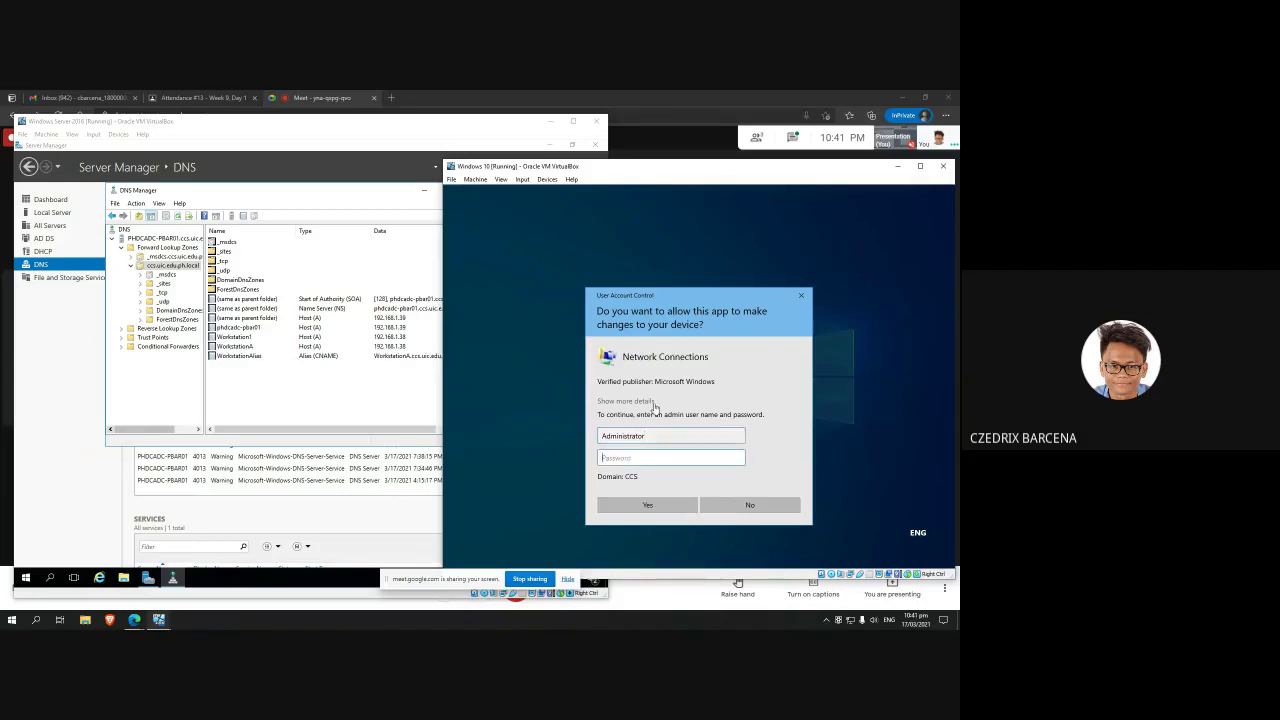
left_click(388, 607)
key("alt+Tab")
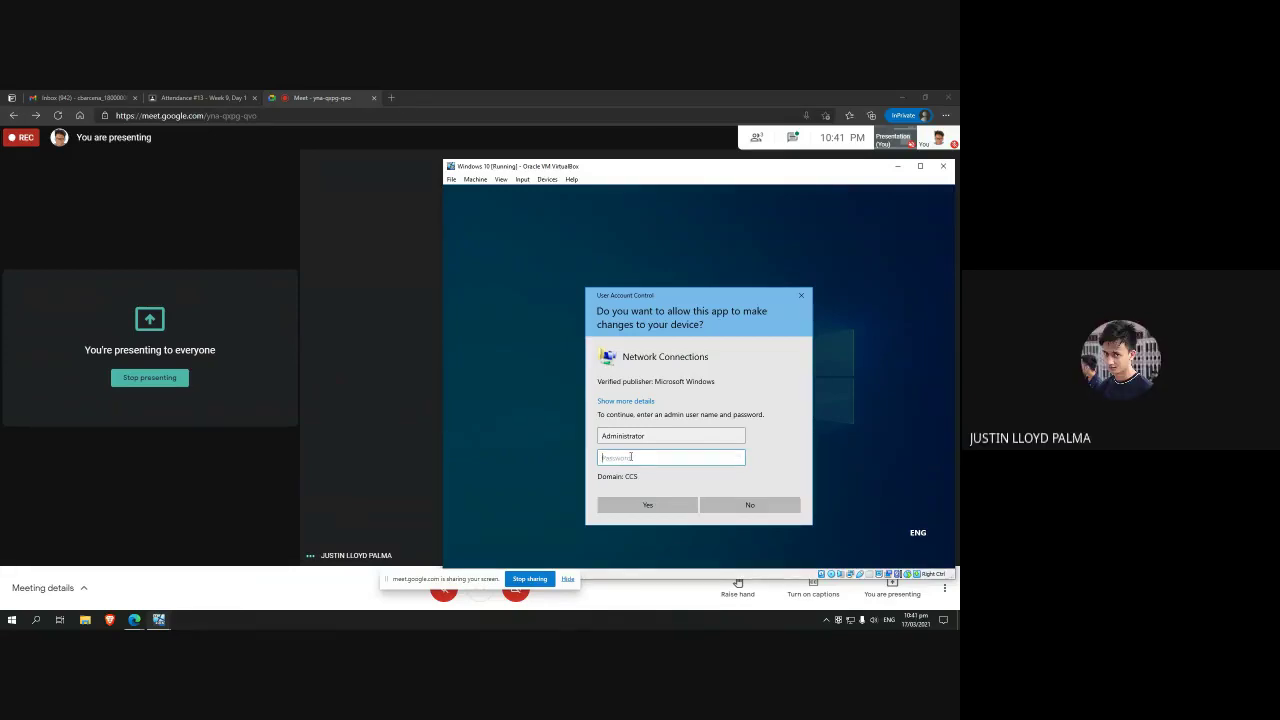
type("*****")
key("Return")
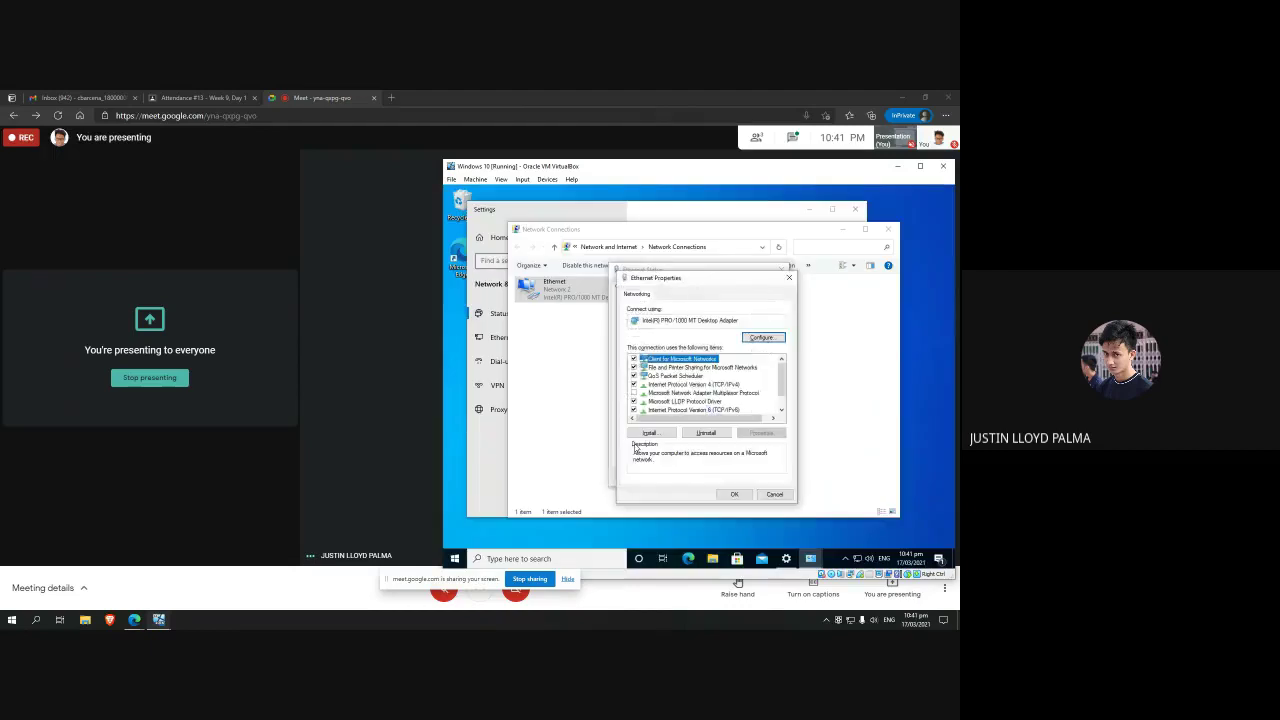
Step: Turn on the meeting microphone, then show the Ethernet IPv4 advanced DNS server settings
left_click(432, 600)
left_click(118, 572)
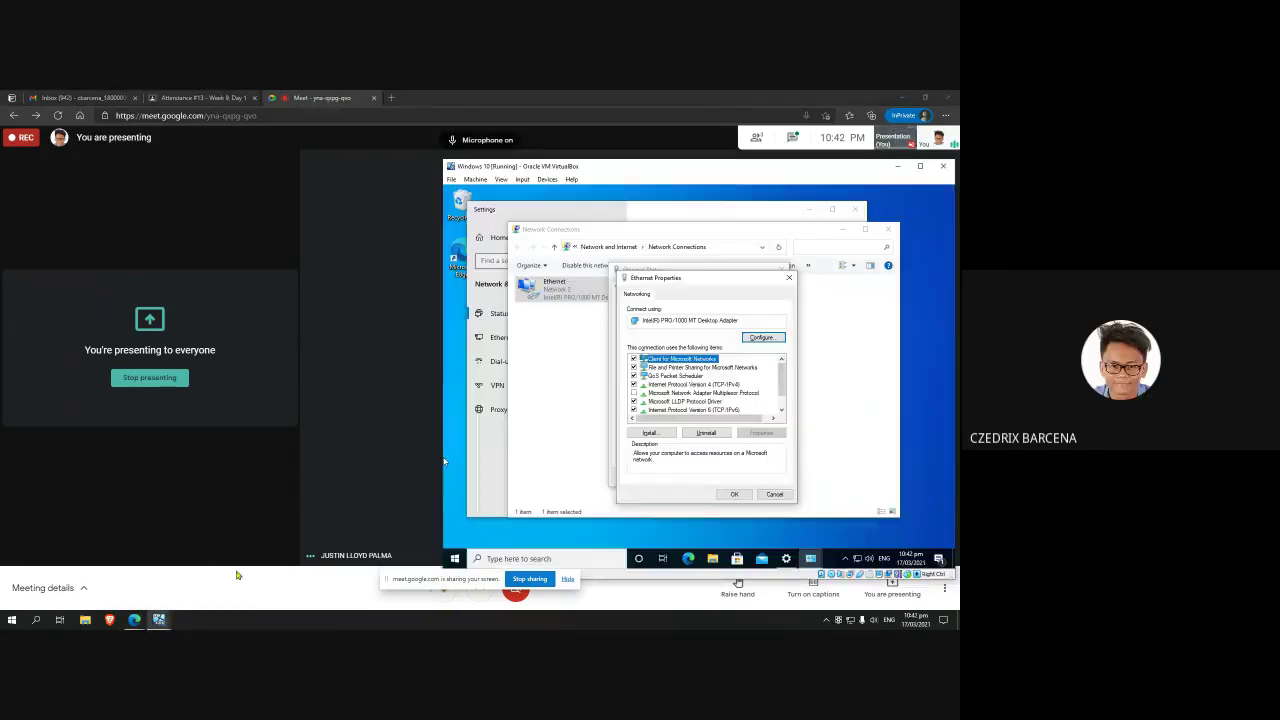
double_click(700, 384)
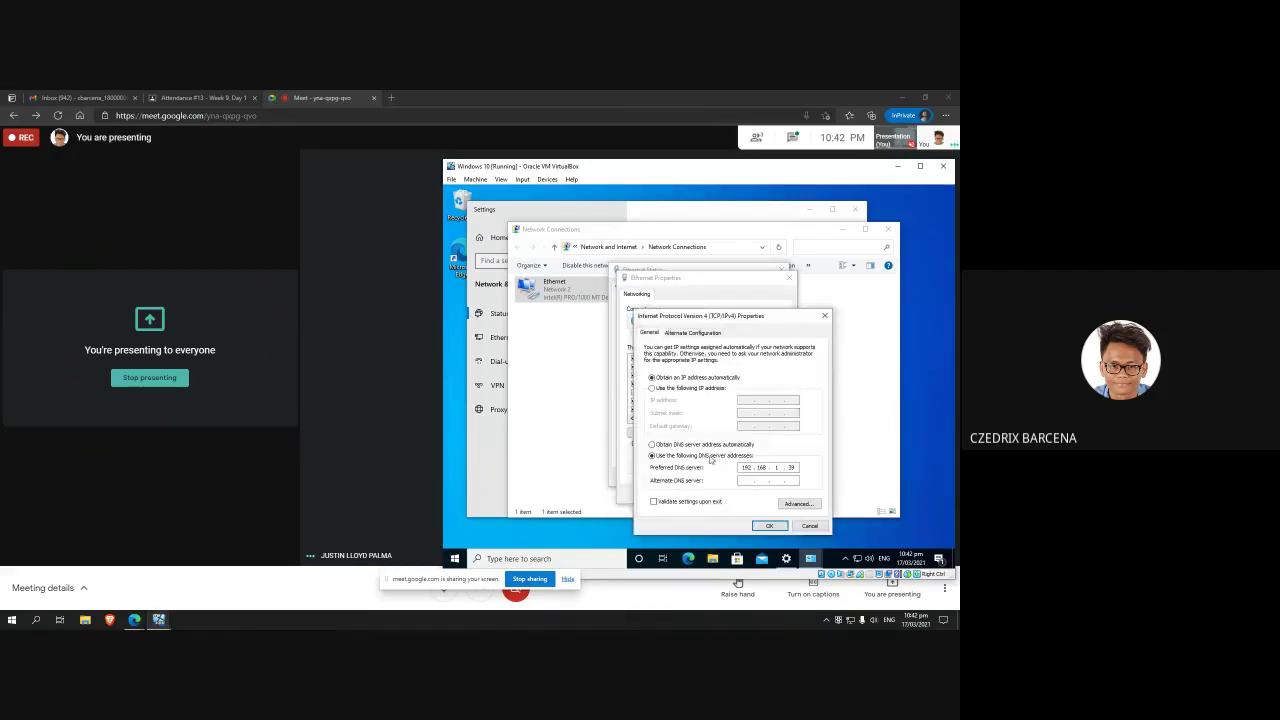
left_click(798, 503)
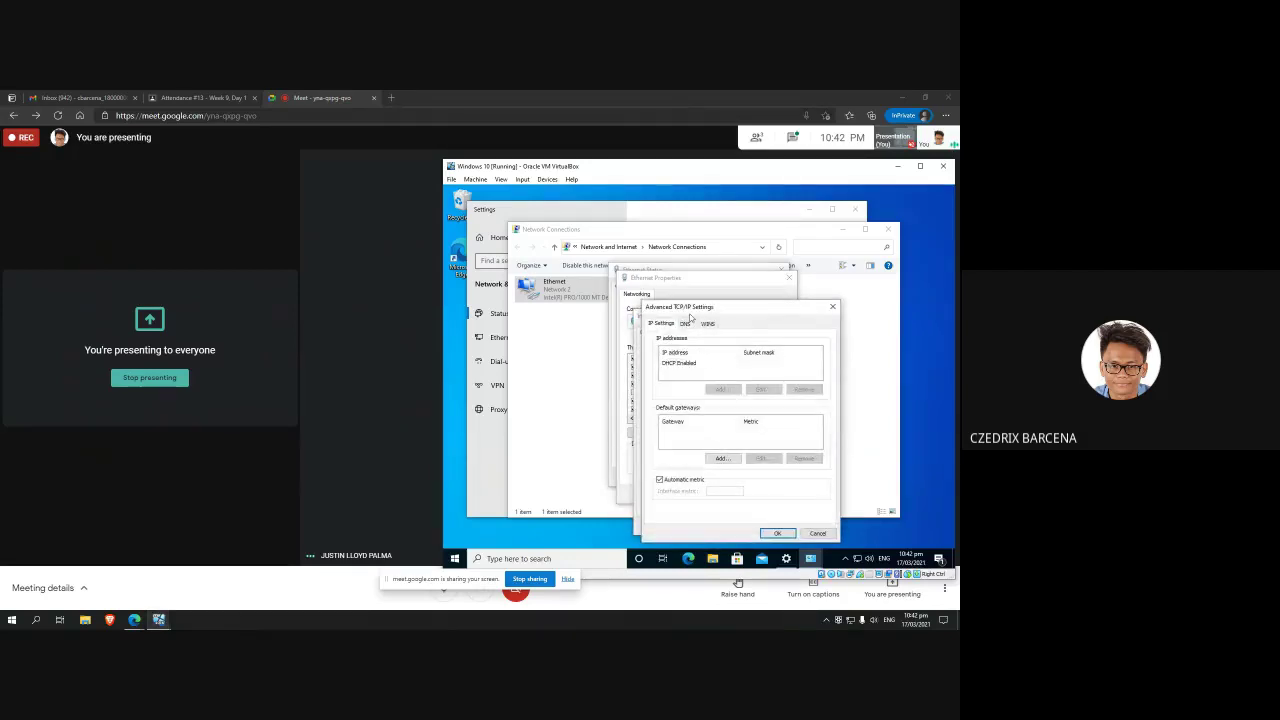
left_click(686, 324)
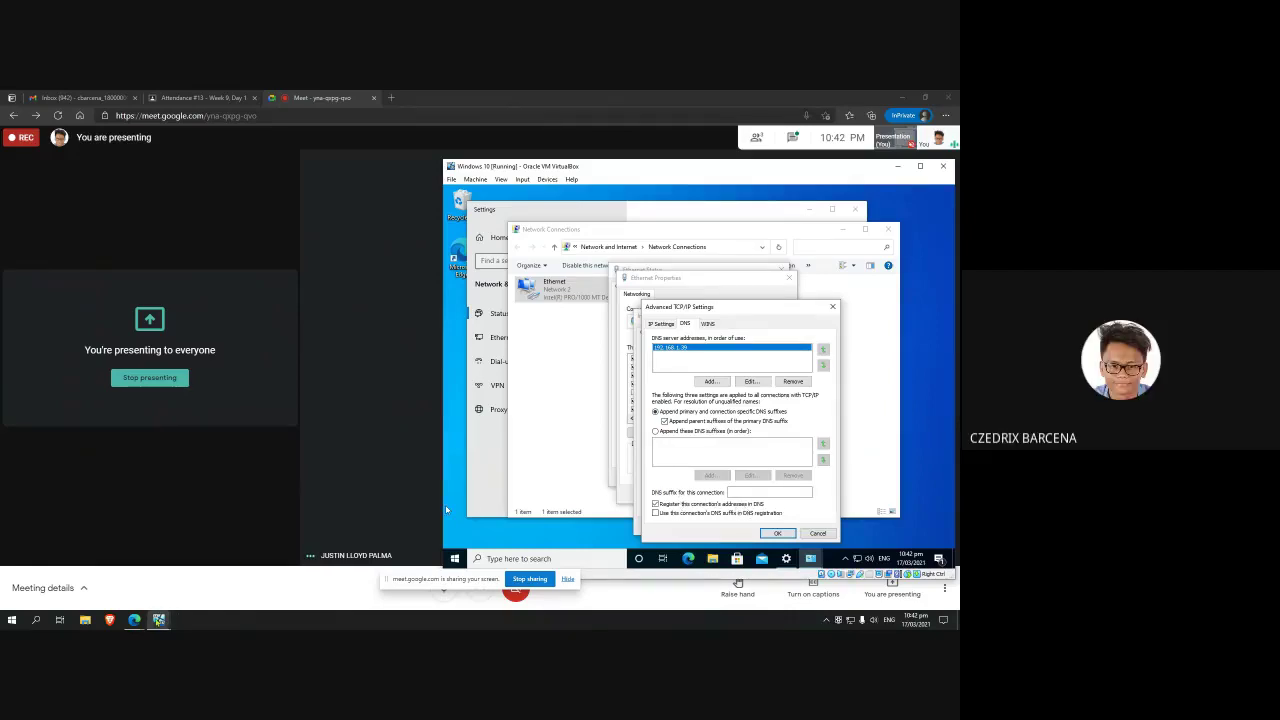
Step: Switch between the Server and Windows 10 VMs, then close the network dialogs
mouse_move(158, 620)
left_click(126, 579)
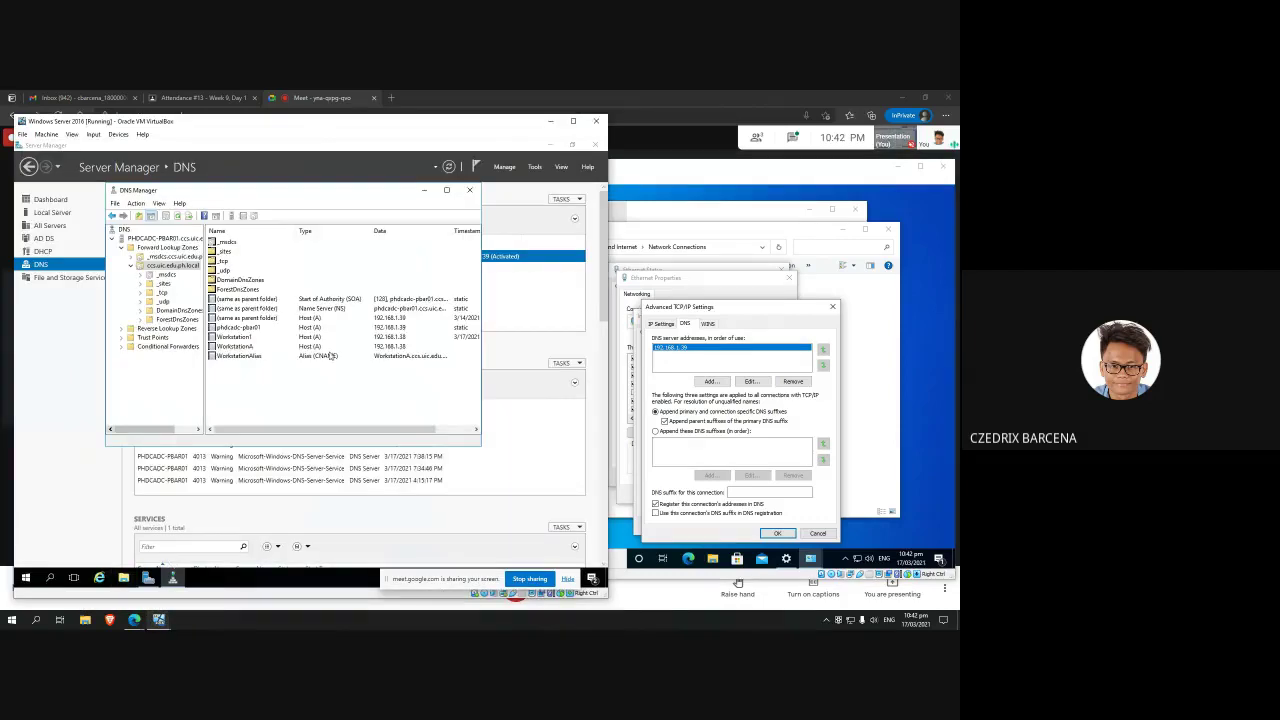
left_click(699, 536)
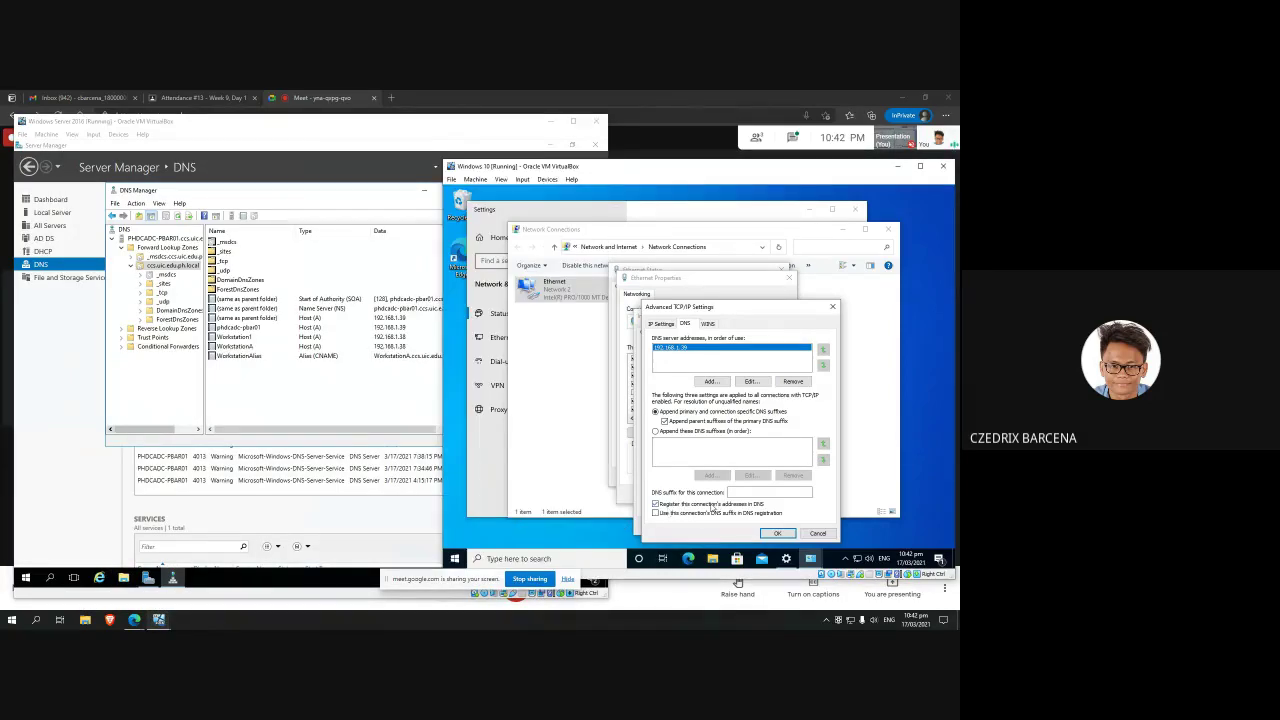
left_click(288, 393)
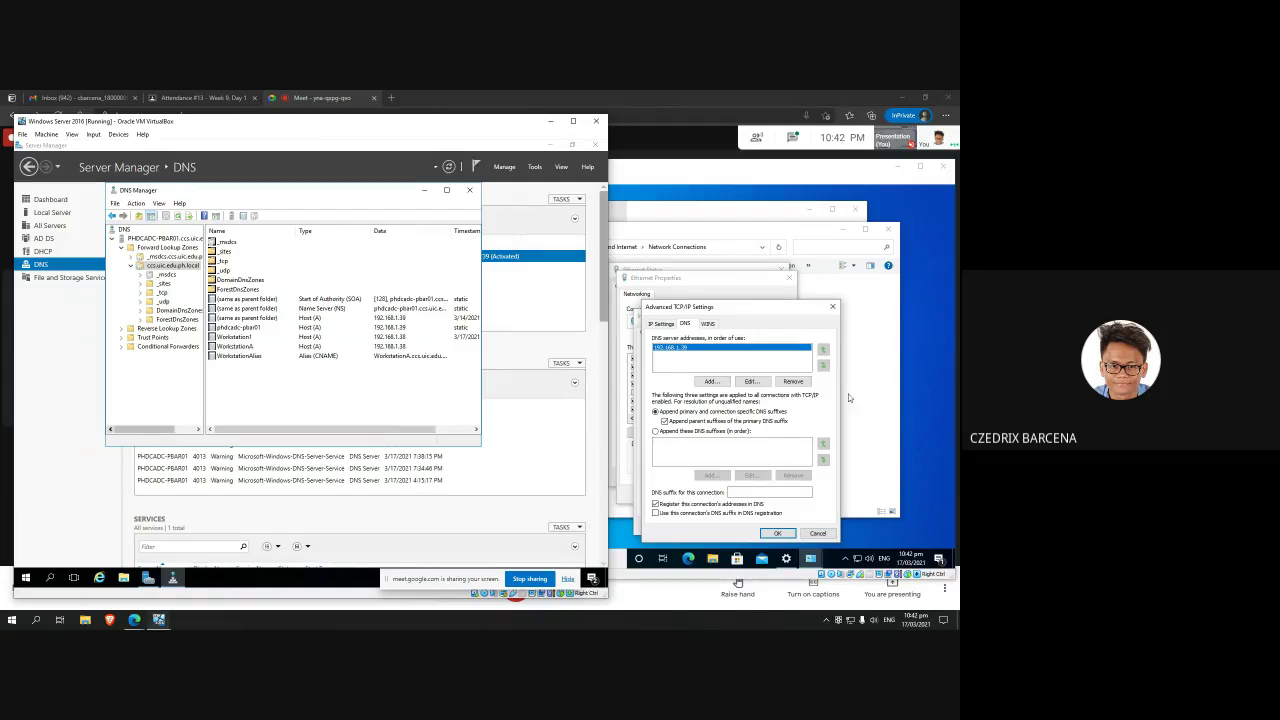
left_click(833, 306)
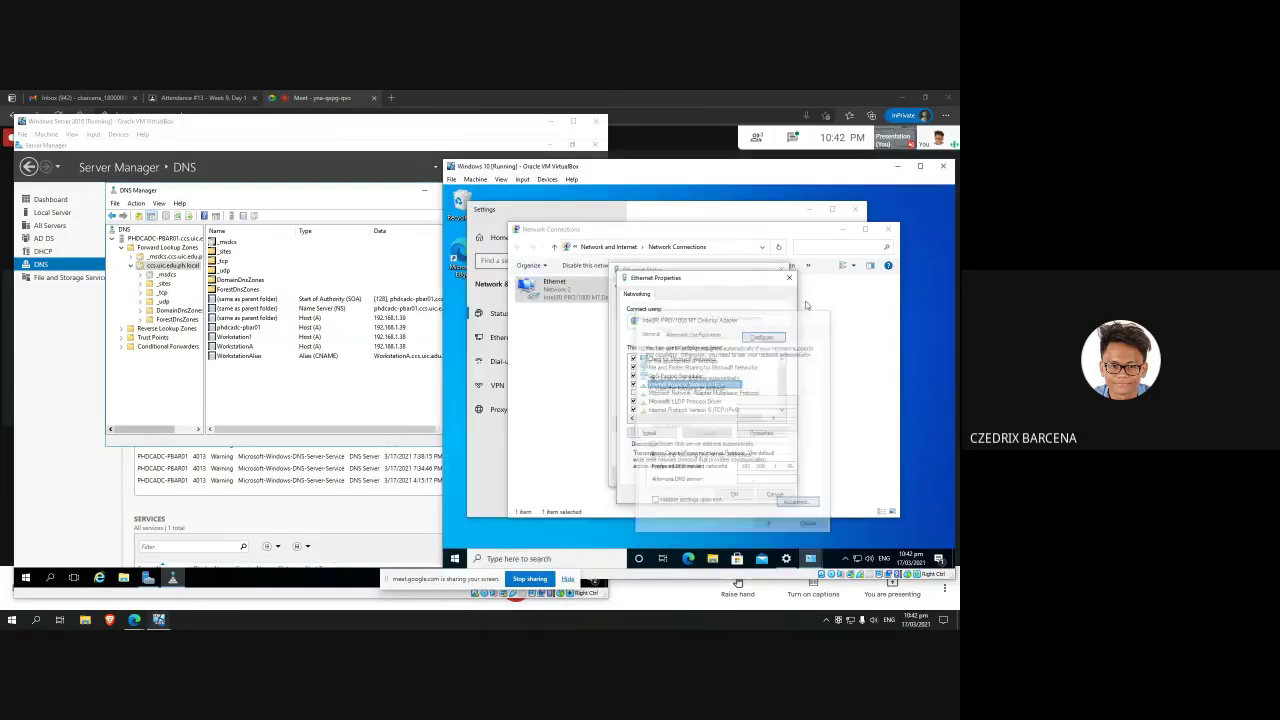
key("alt+F4")
key("alt+F4")
key("alt+F4")
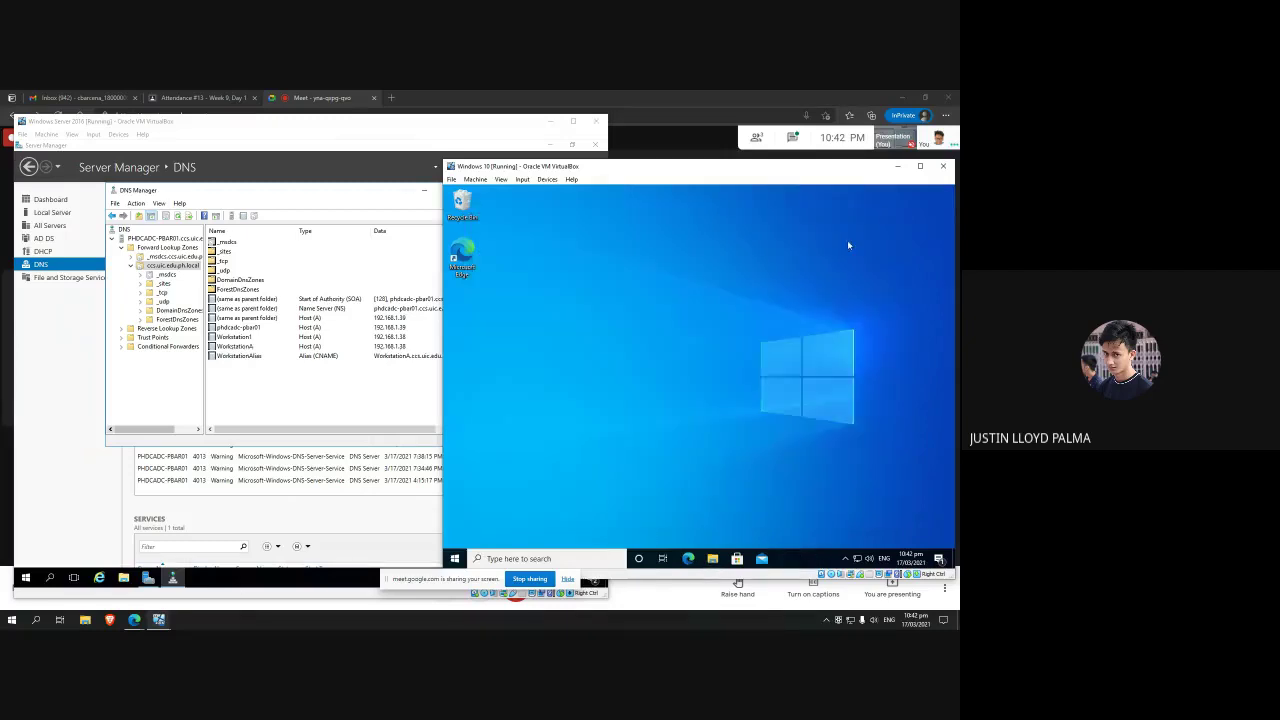
Step: Review the Attendance #13 task list on the Google Classroom page
left_click(344, 410)
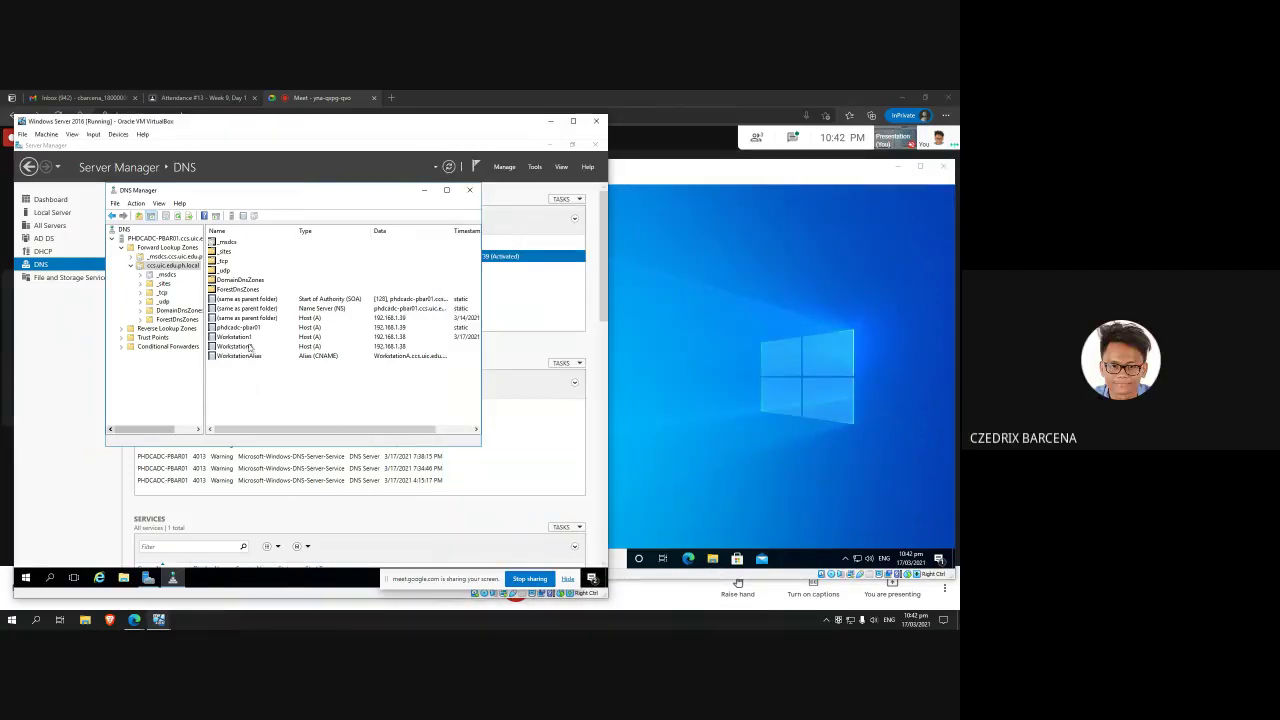
left_click(187, 97)
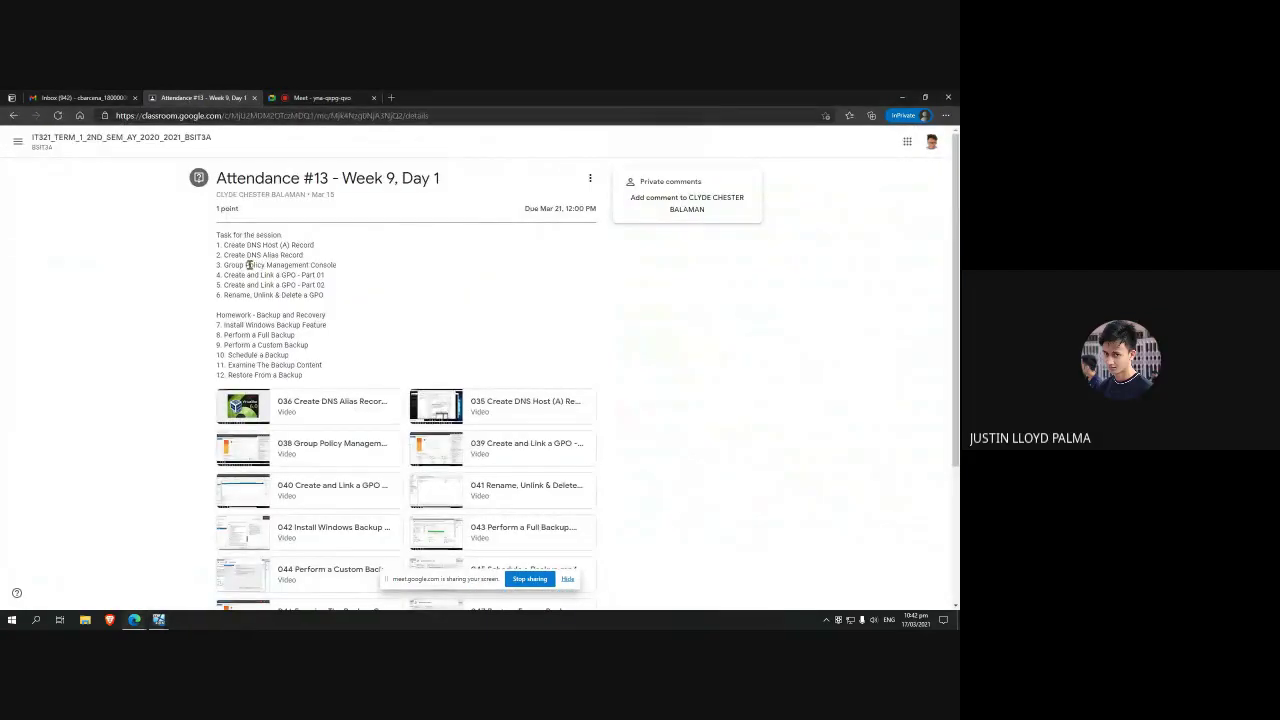
left_click_drag(266, 265, 304, 266)
left_click(330, 266)
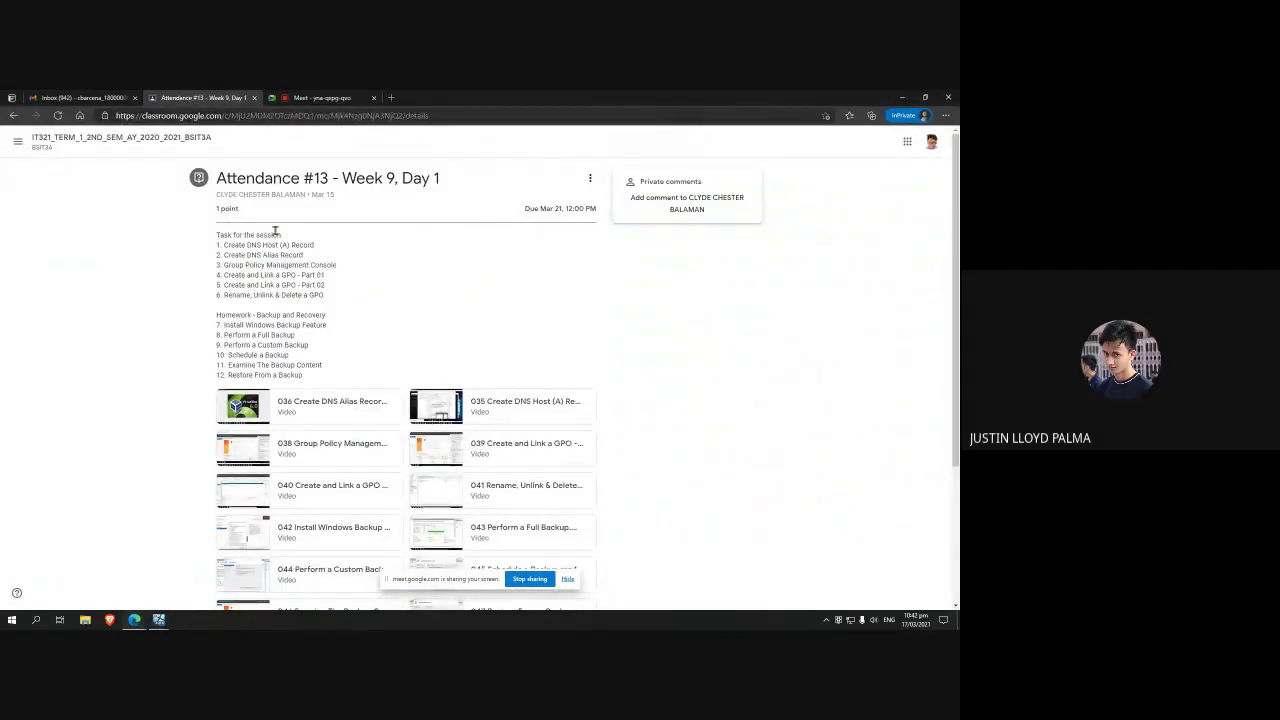
left_click(319, 98)
left_click(200, 97)
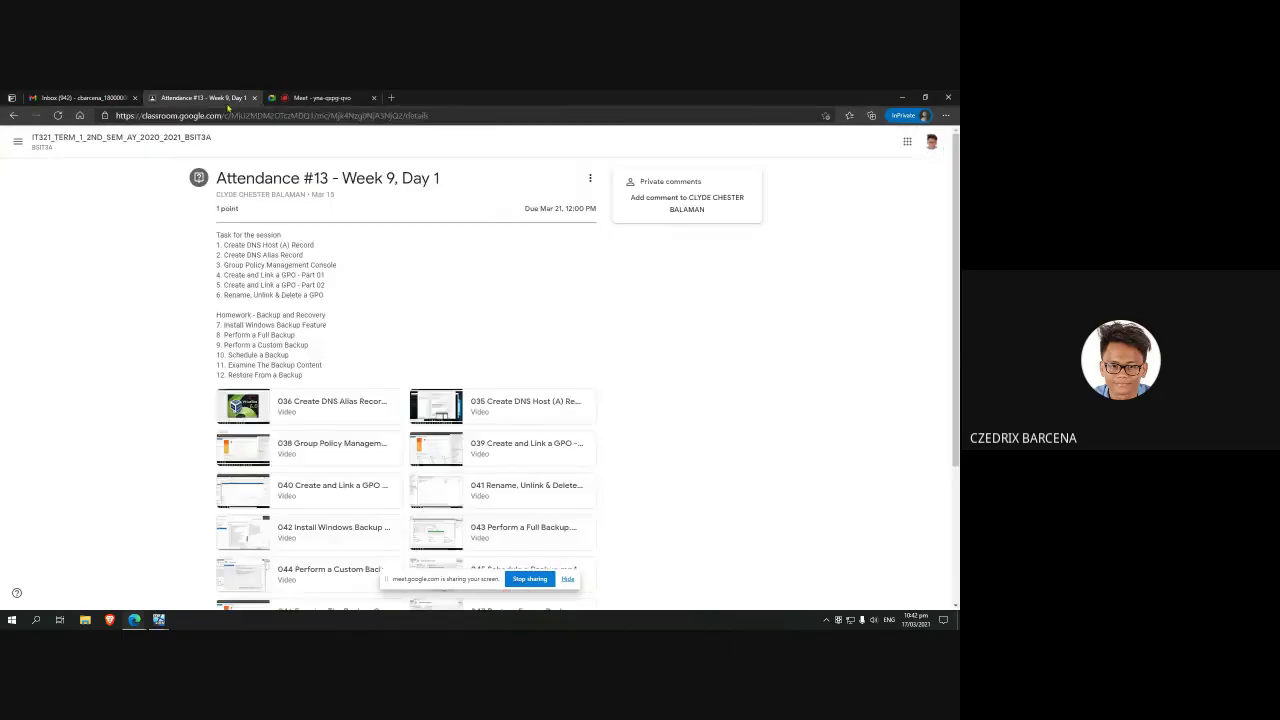
scroll(410, 367, "down", 5)
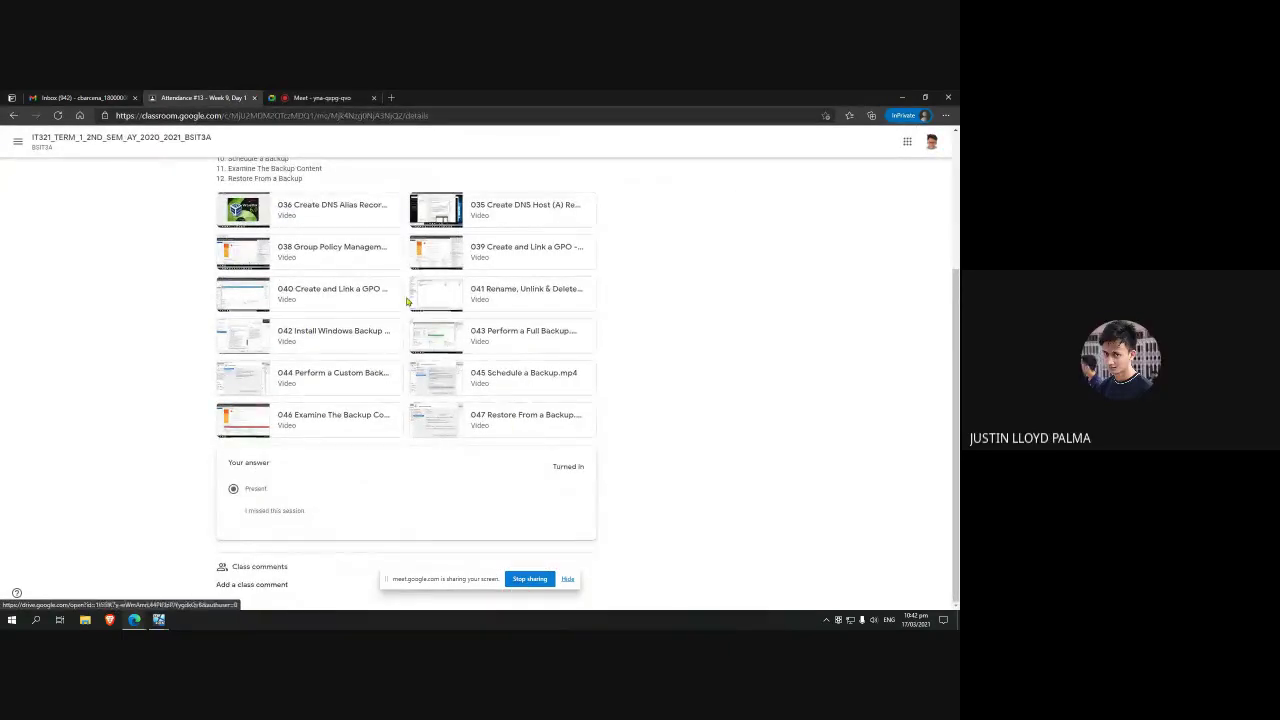
scroll(340, 294, "up", 10)
Step: Return to Windows Server DNS Manager and browse the ccs.uic.edu.ph.local zone's folders
mouse_move(159, 620)
left_click(206, 571)
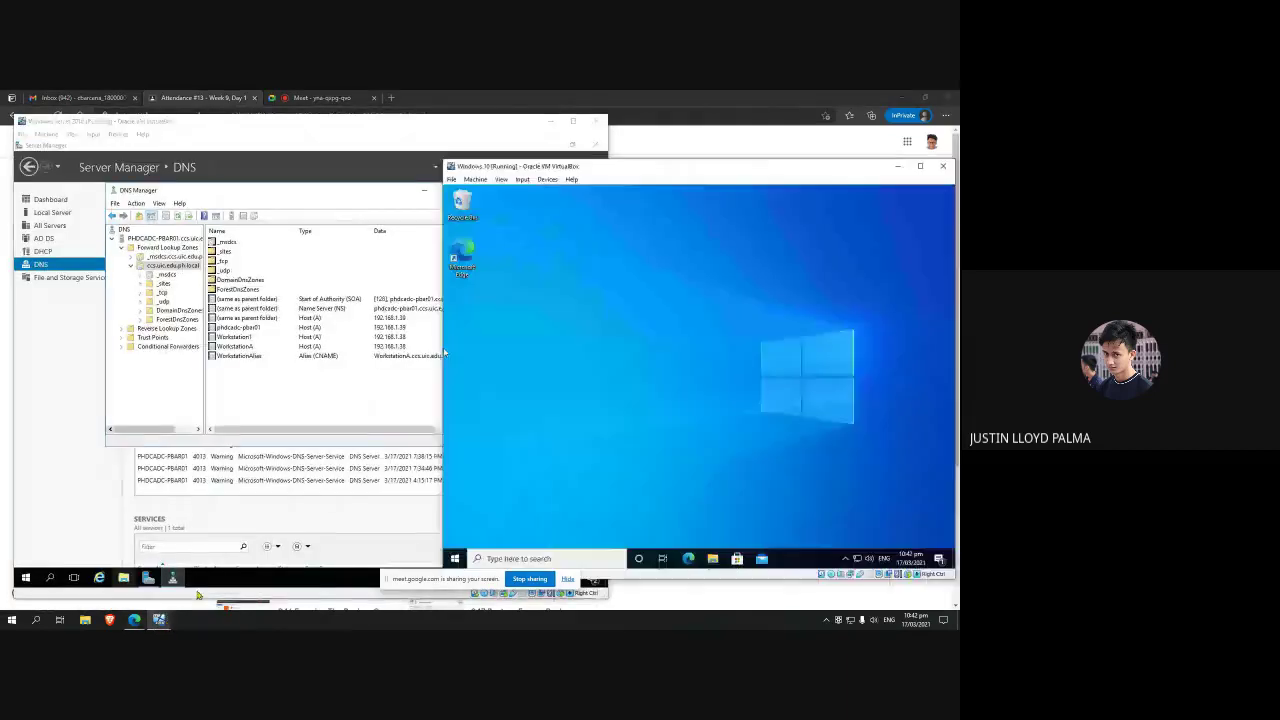
left_click(303, 397)
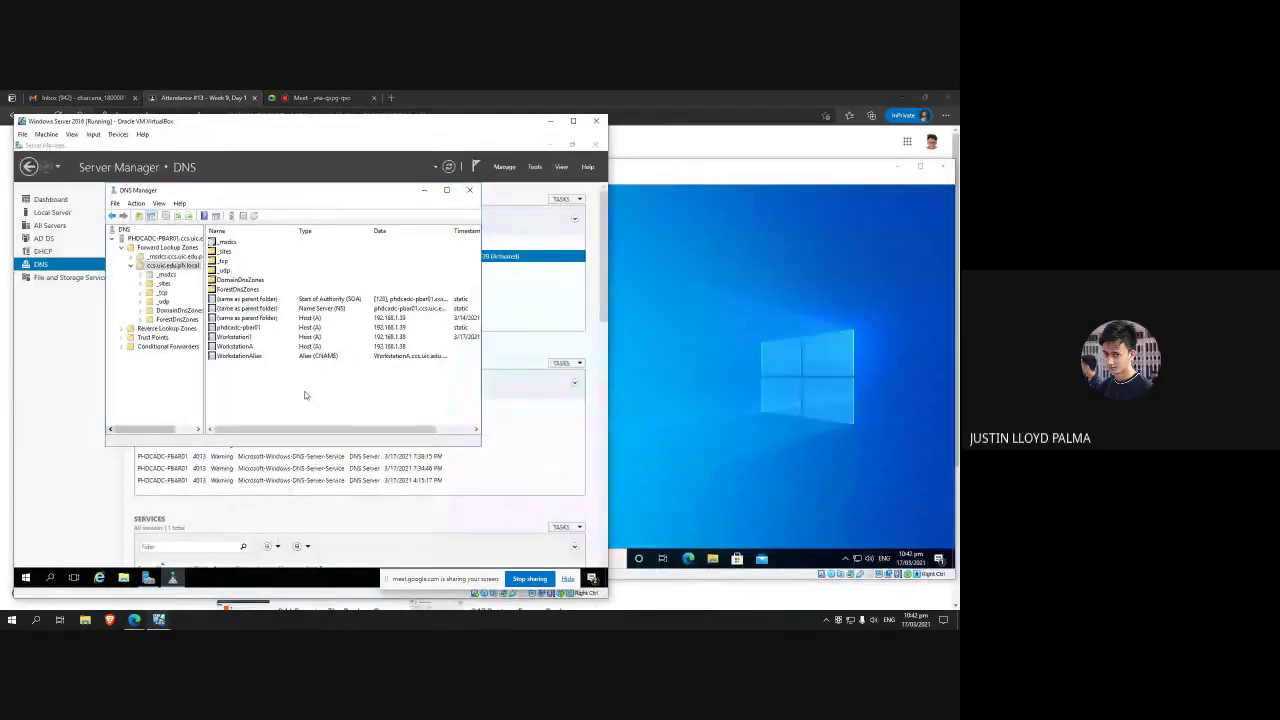
left_click(164, 292)
left_click(172, 265)
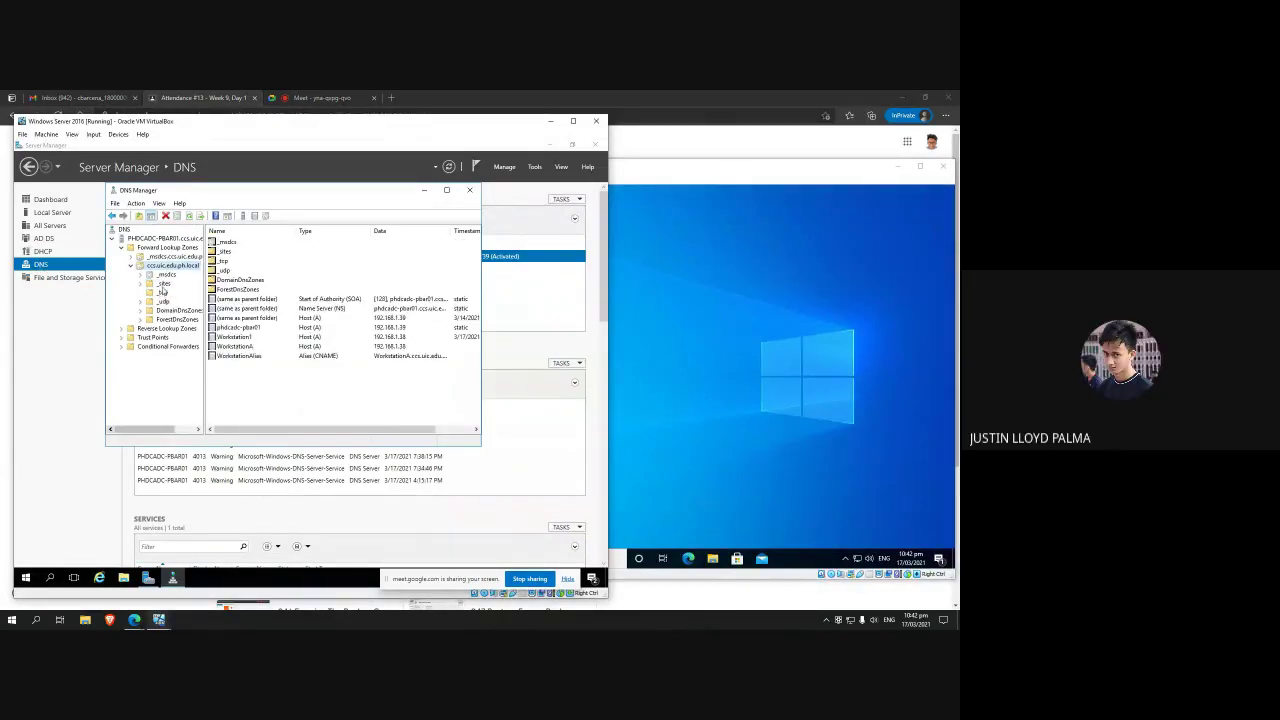
left_click(163, 283)
left_click(163, 292)
left_click(173, 257)
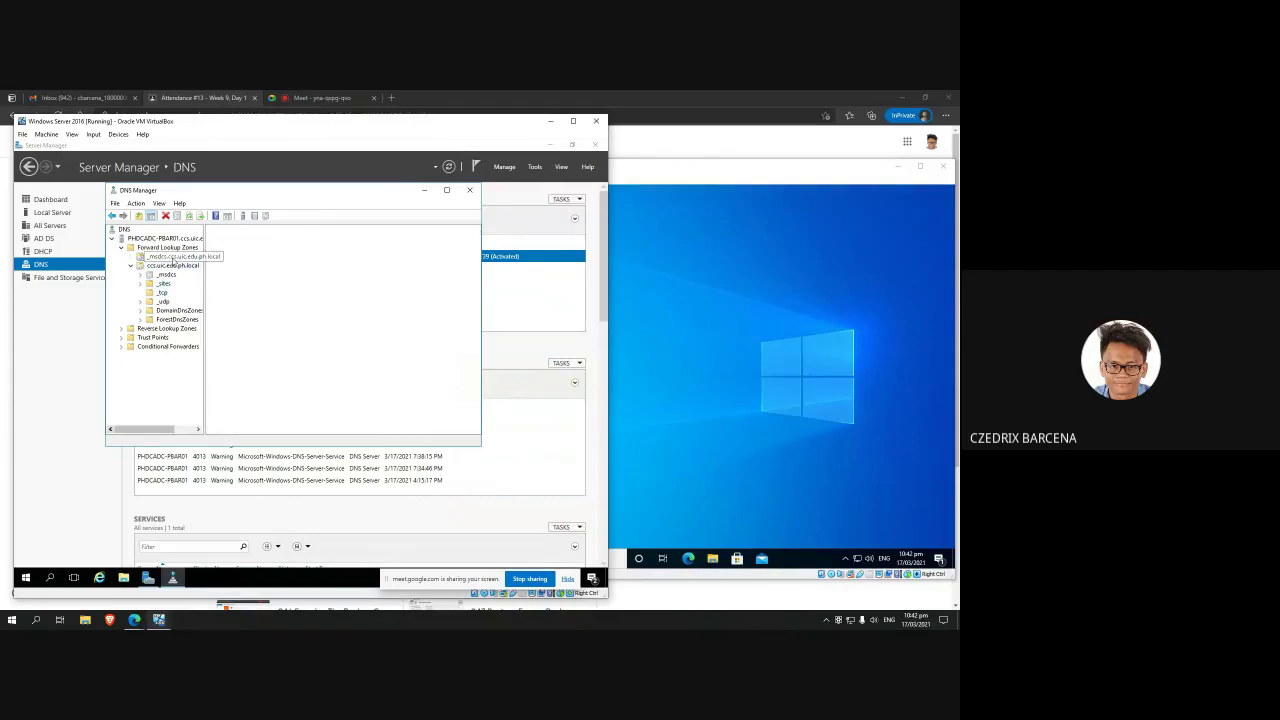
left_click(173, 264)
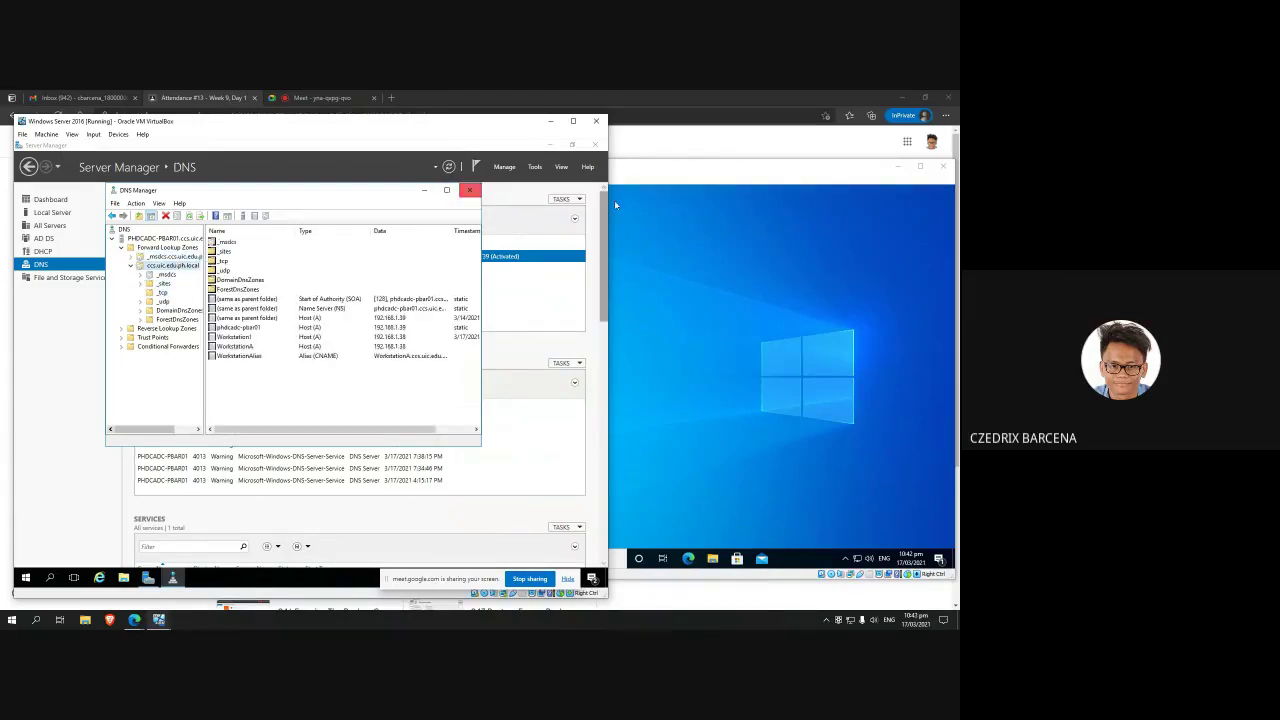
Step: Close DNS Manager, launch Group Policy Management, and widen its tree pane
left_click(535, 166)
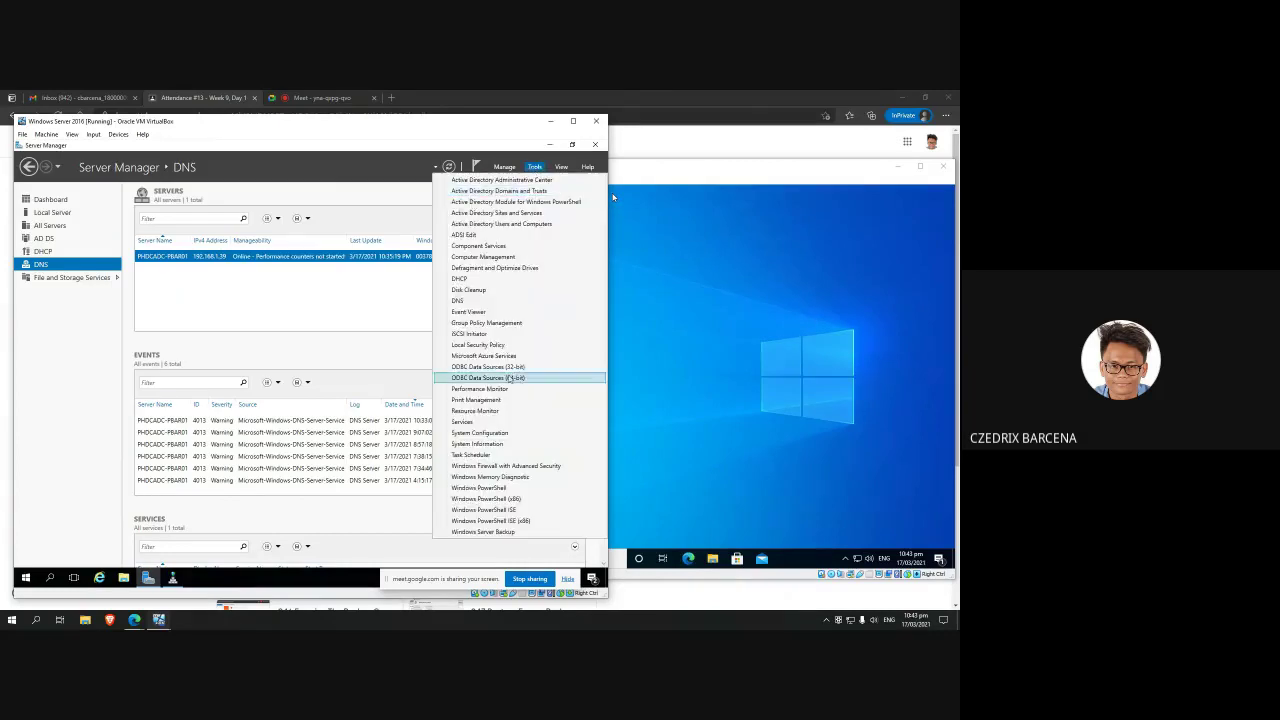
left_click(500, 322)
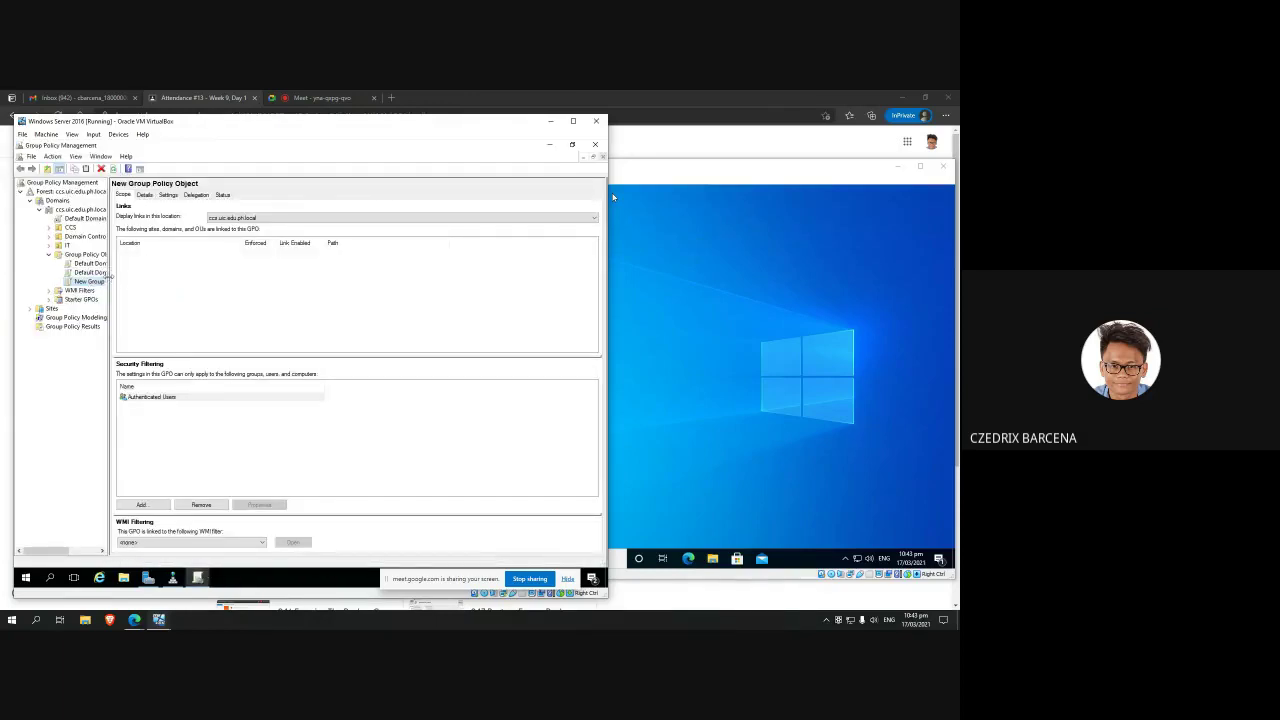
left_click_drag(108, 279, 131, 279)
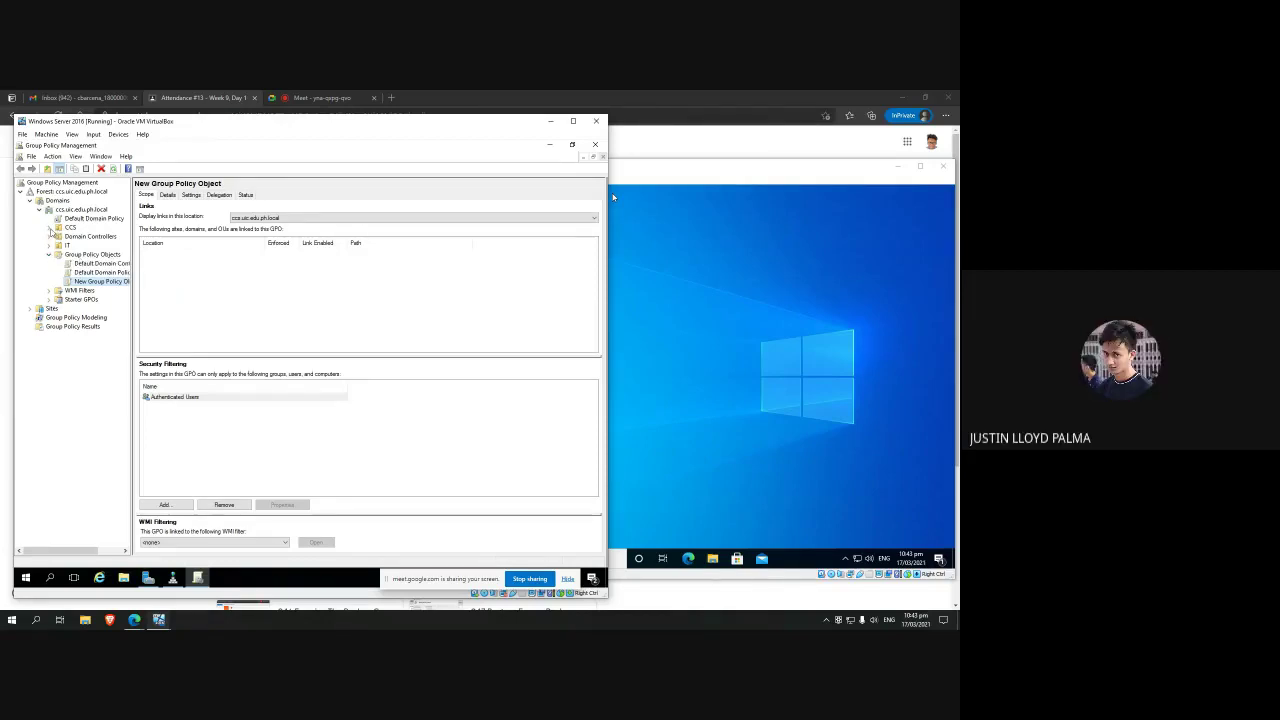
key("Up")
key("Up")
key("Up")
key("Up")
key("Up")
key("Up")
key("Up")
key("Up")
key("Up")
key("Up")
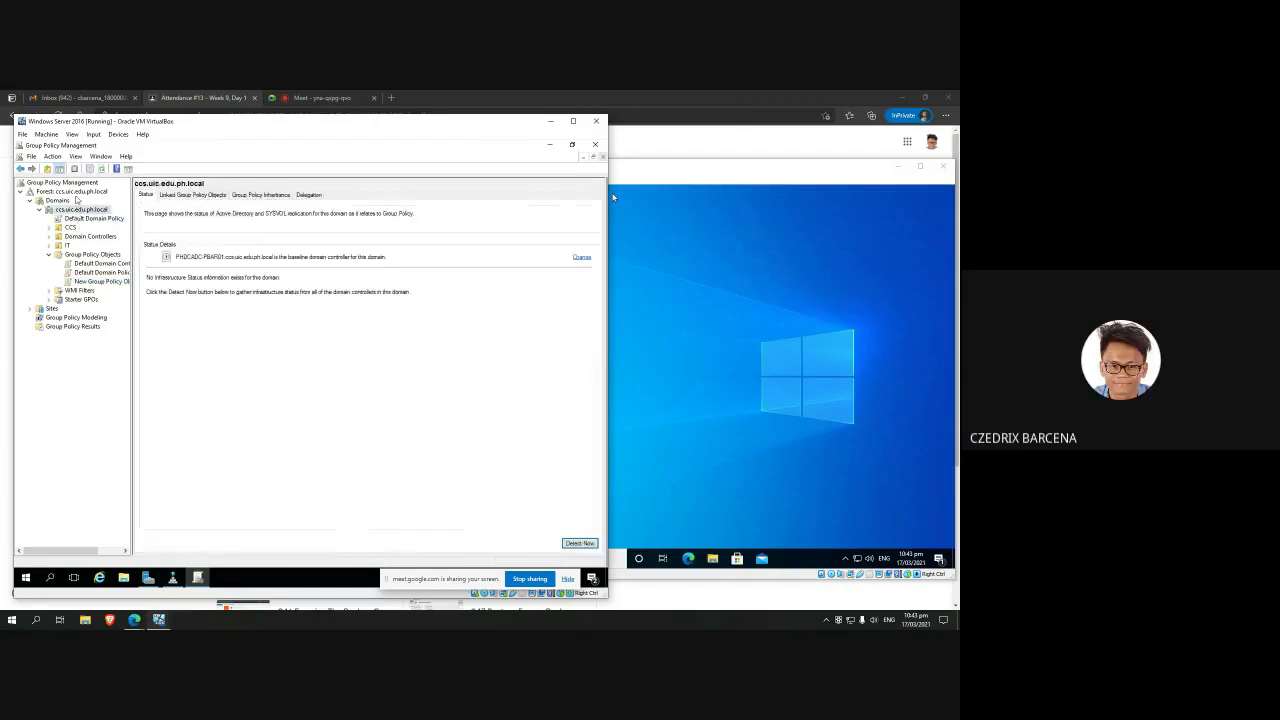
Step: Select the Default Domain Policy under ccs.uic.edu.ph.local and show its Details tab
left_click(76, 210)
left_click(77, 218)
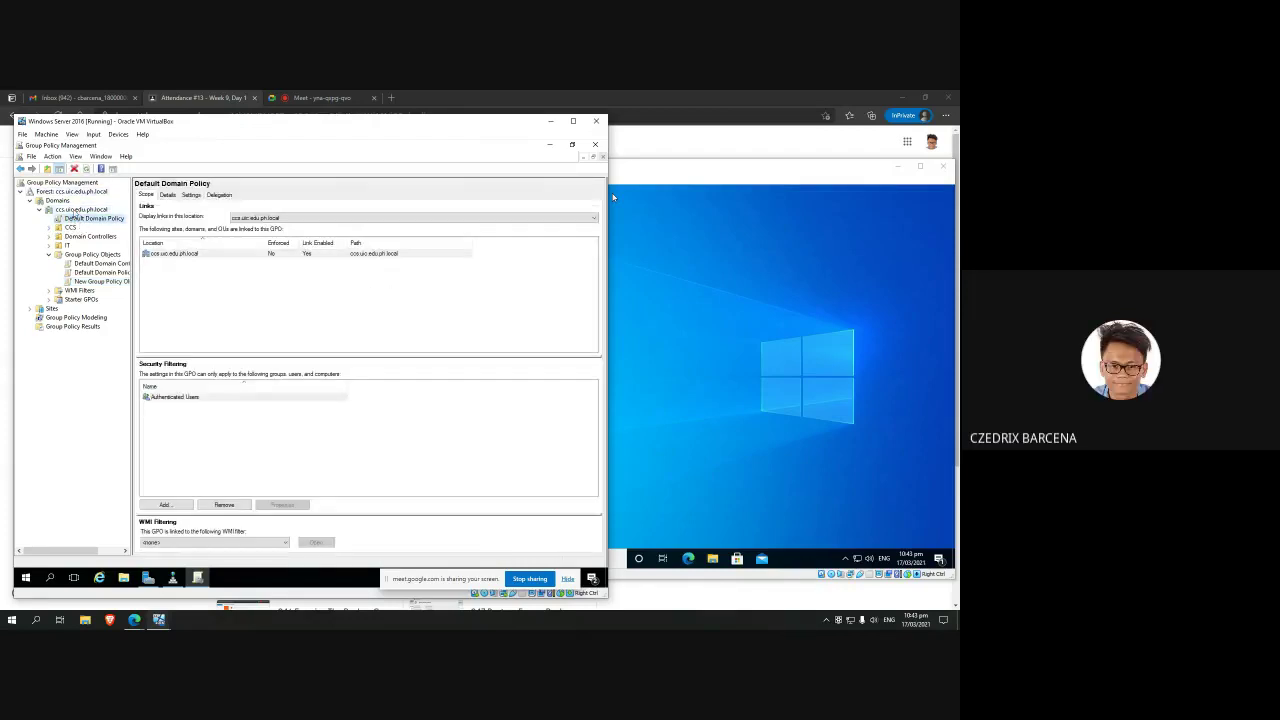
left_click(74, 210)
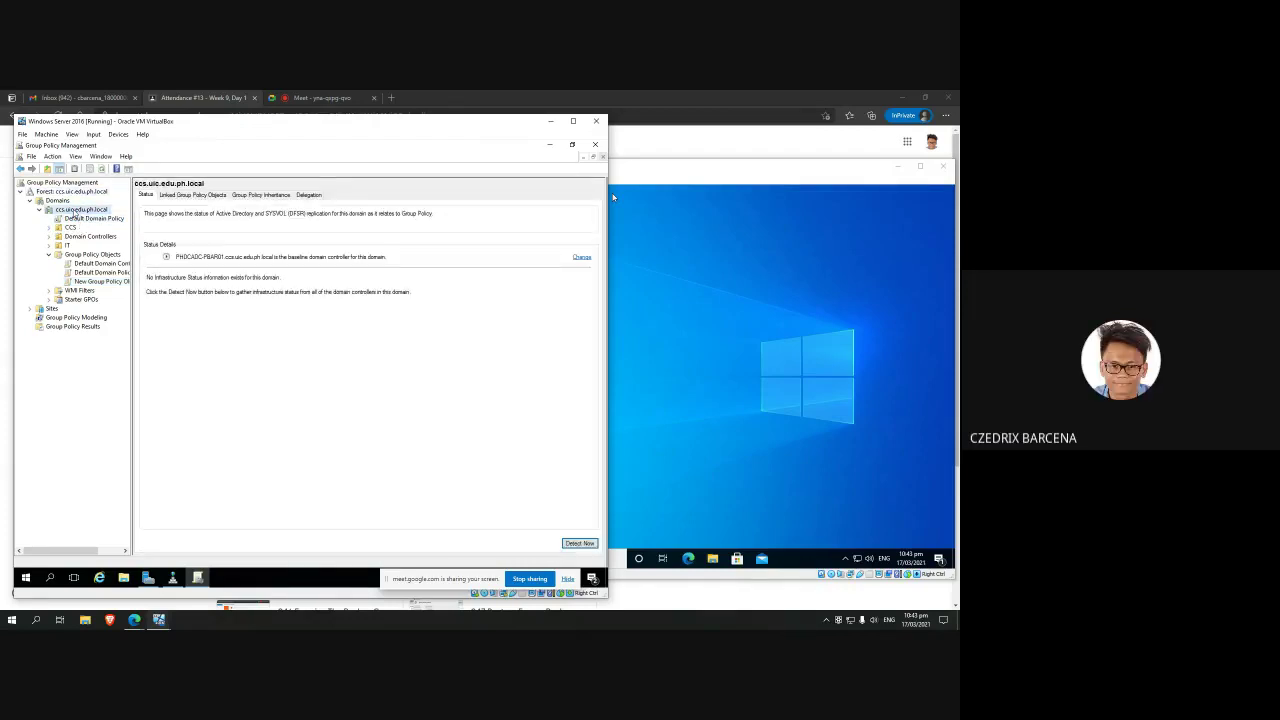
left_click(76, 218)
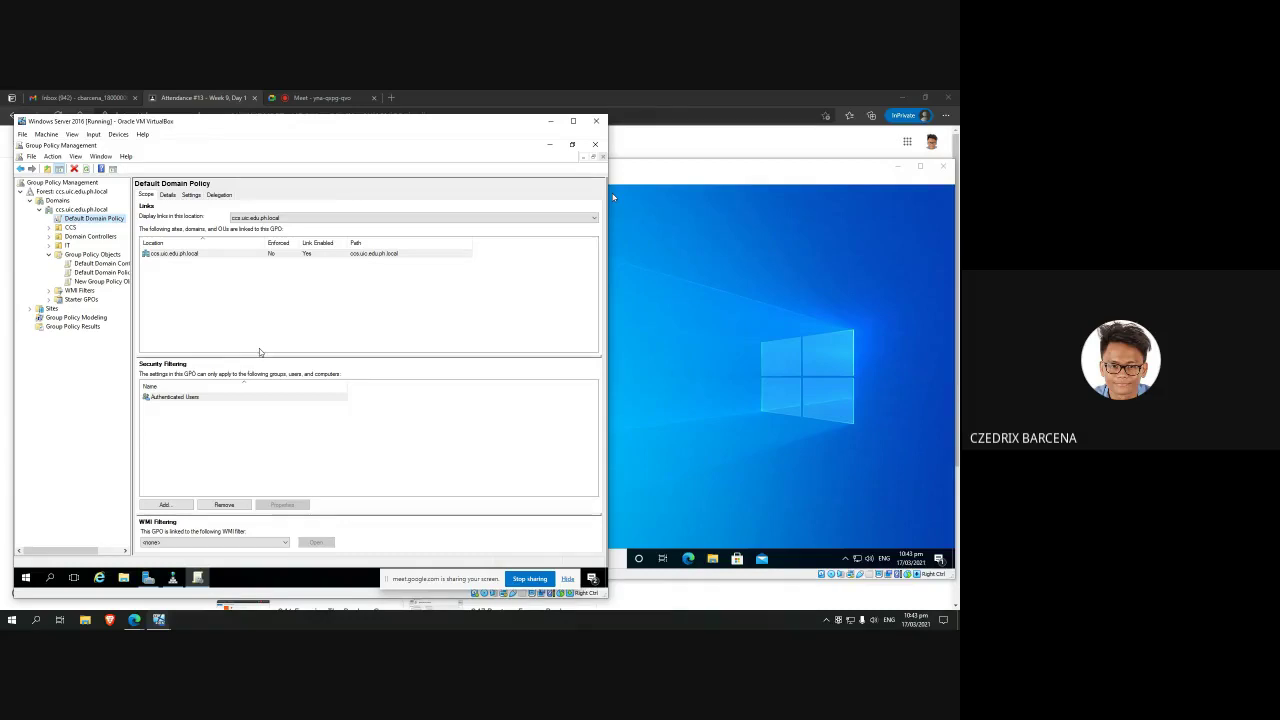
left_click(205, 393)
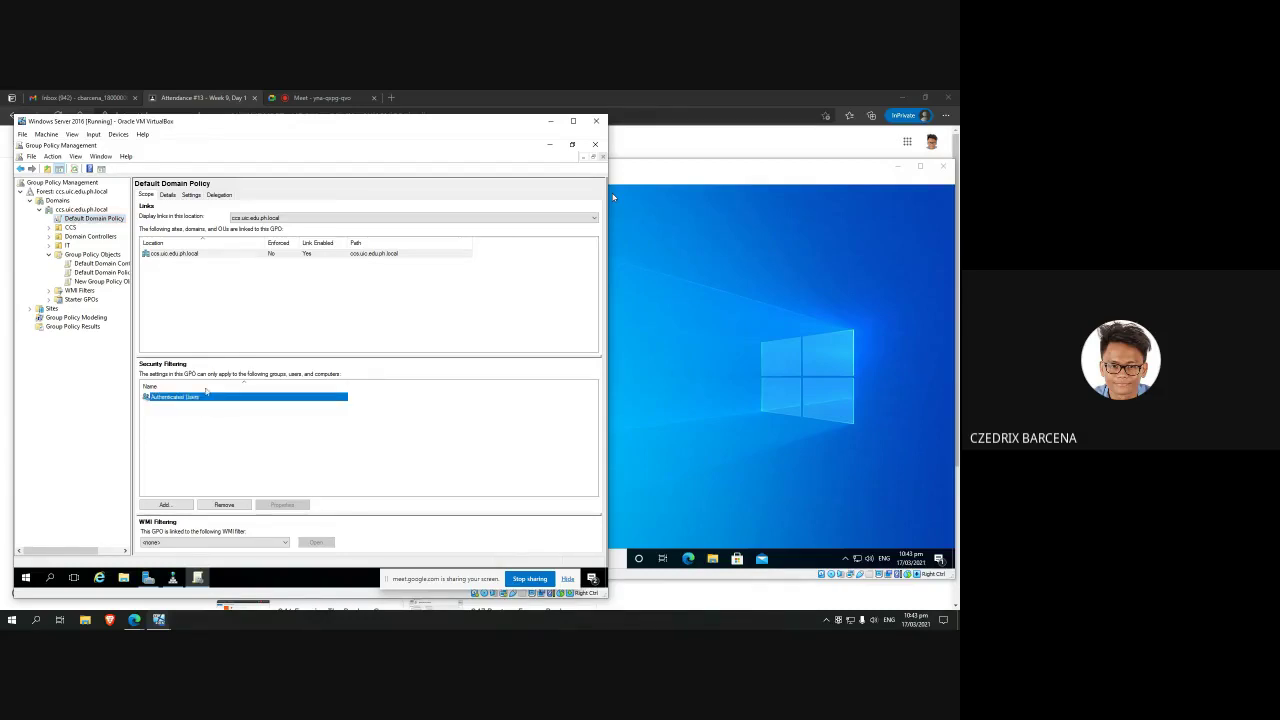
left_click(164, 297)
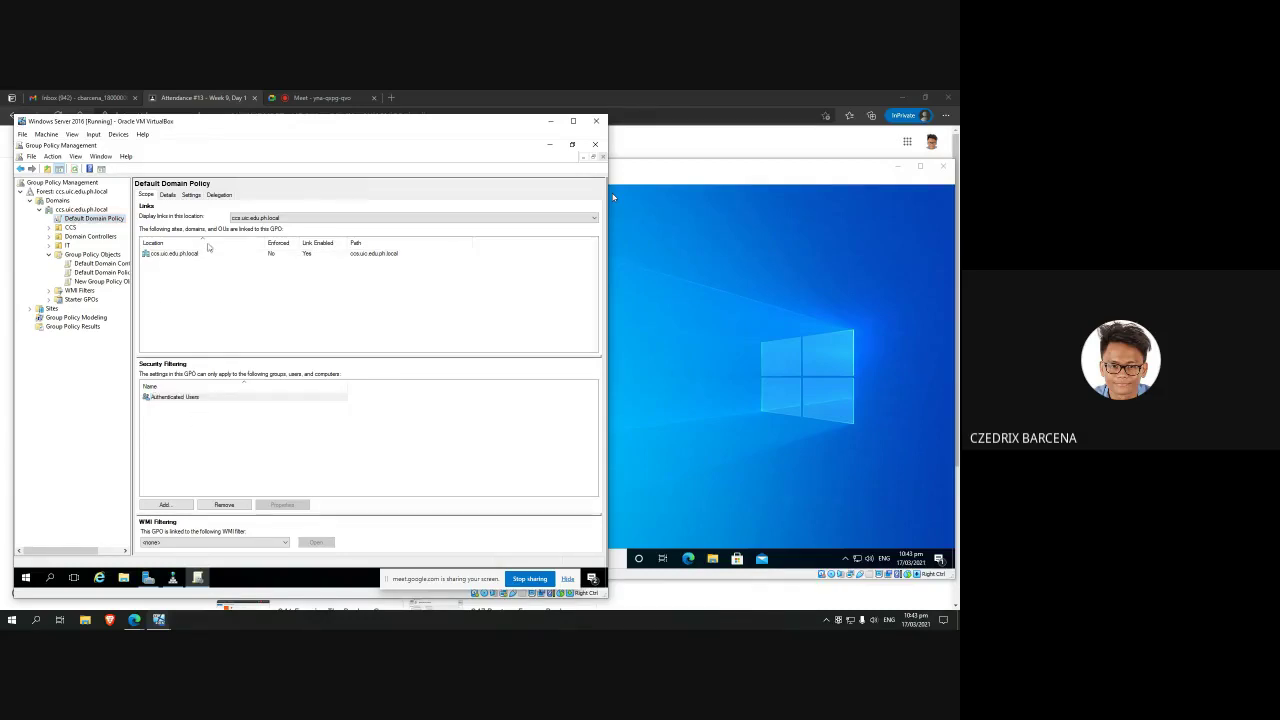
left_click(167, 194)
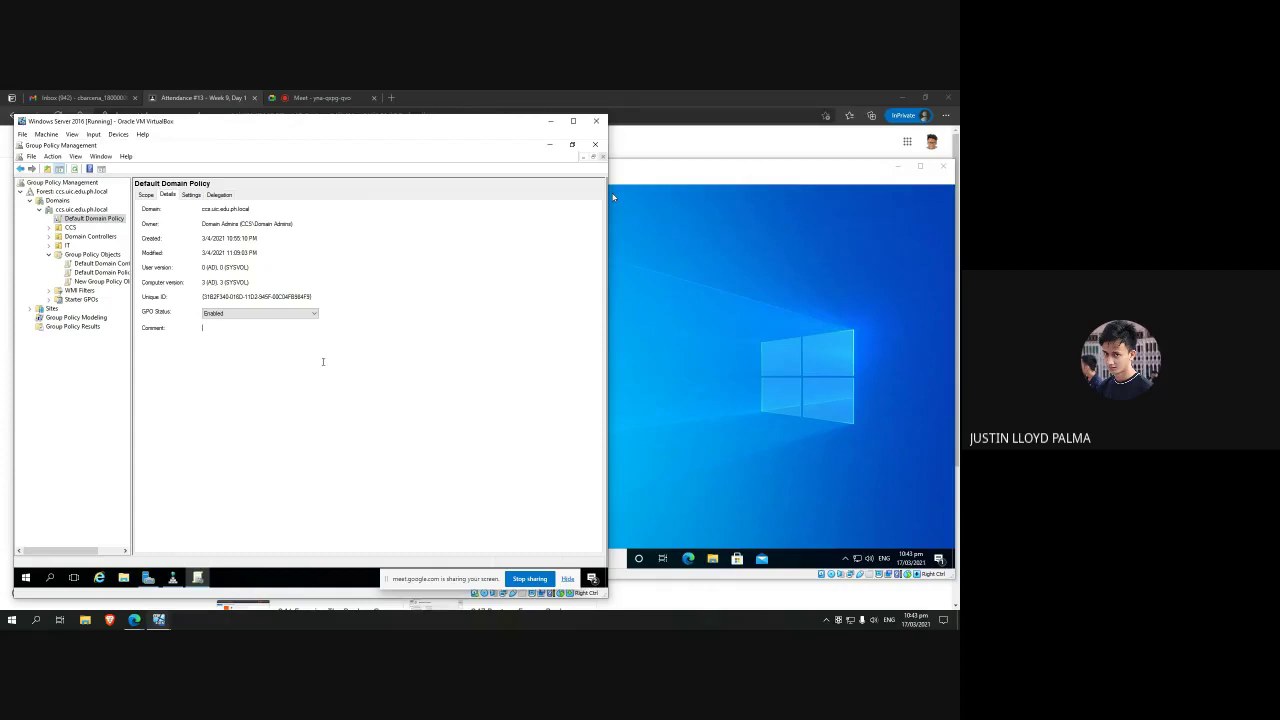
Step: Check the Default Domain Policy's GPO status options, leaving it Enabled
left_click(280, 313)
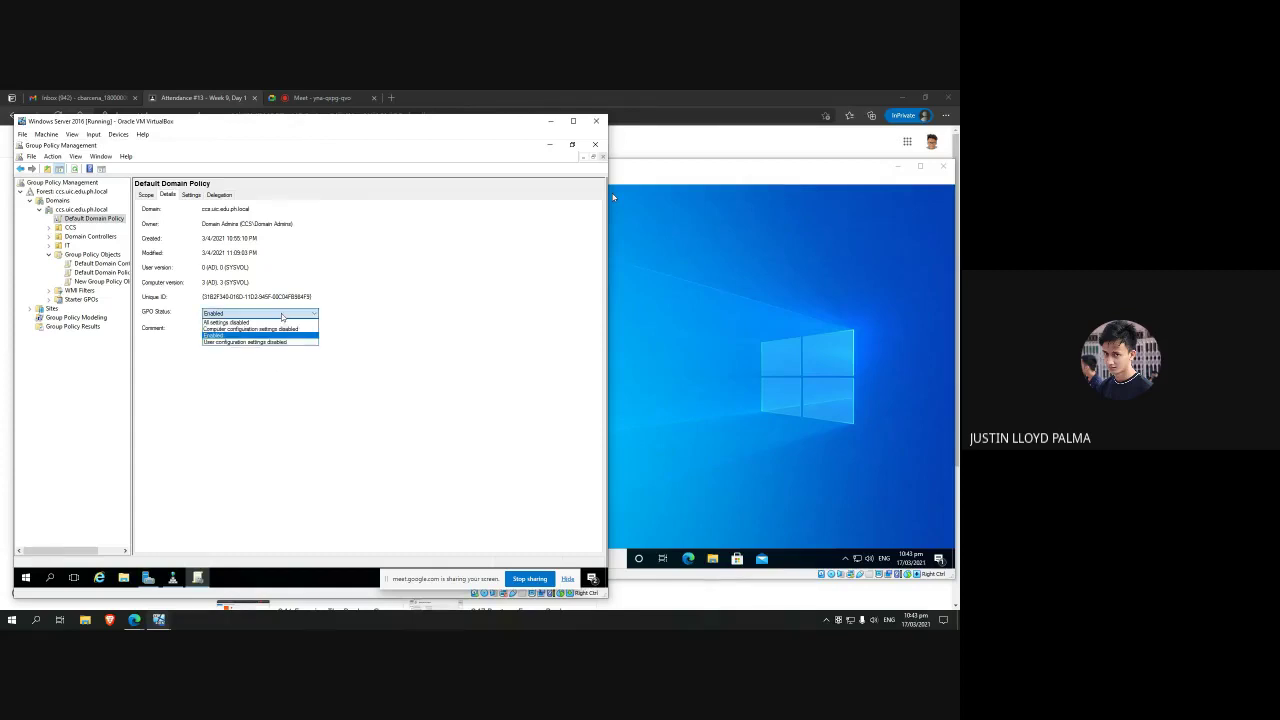
left_click(405, 302)
left_click(282, 314)
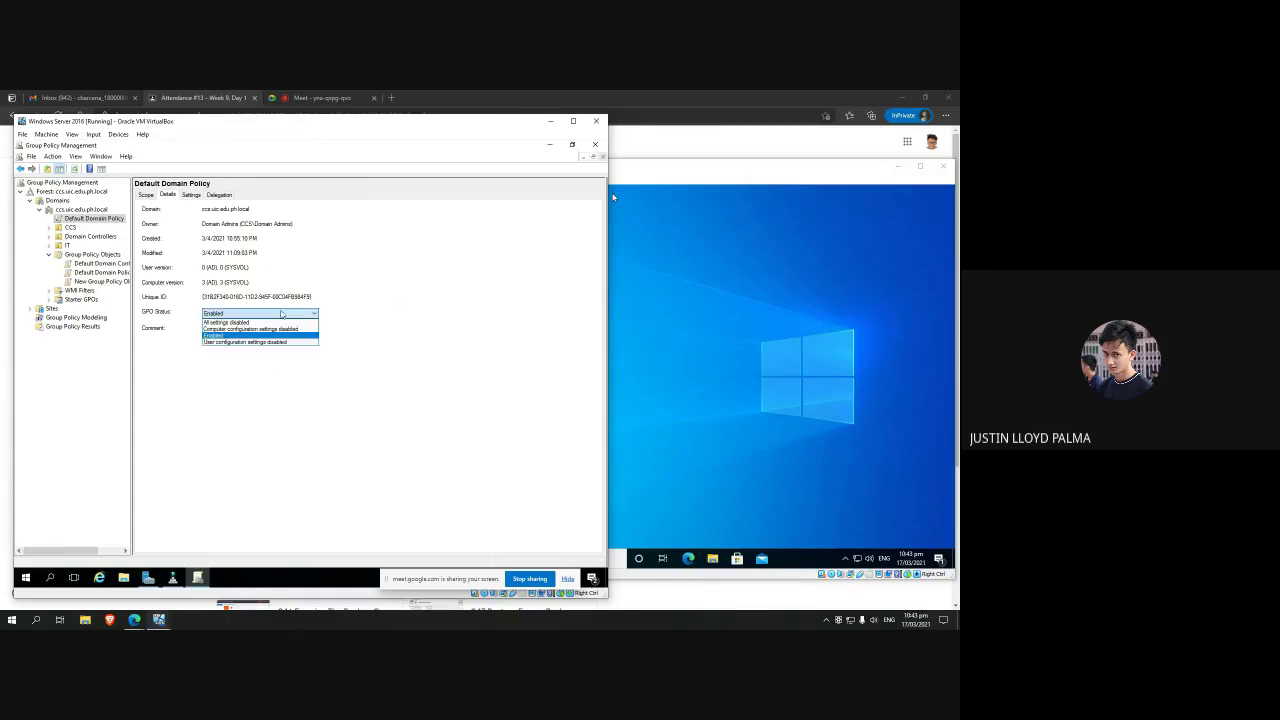
left_click(253, 358)
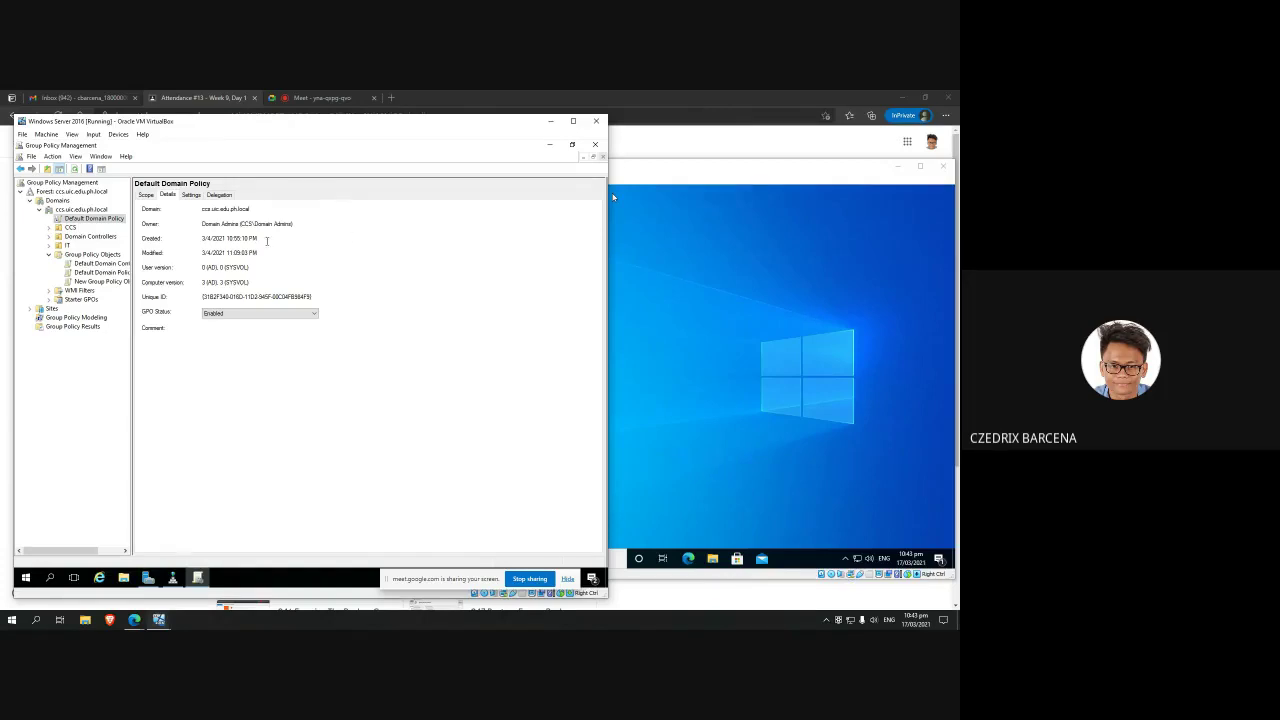
Step: Generate and scroll the policy's Settings report, then view its Delegation permissions
left_click(190, 195)
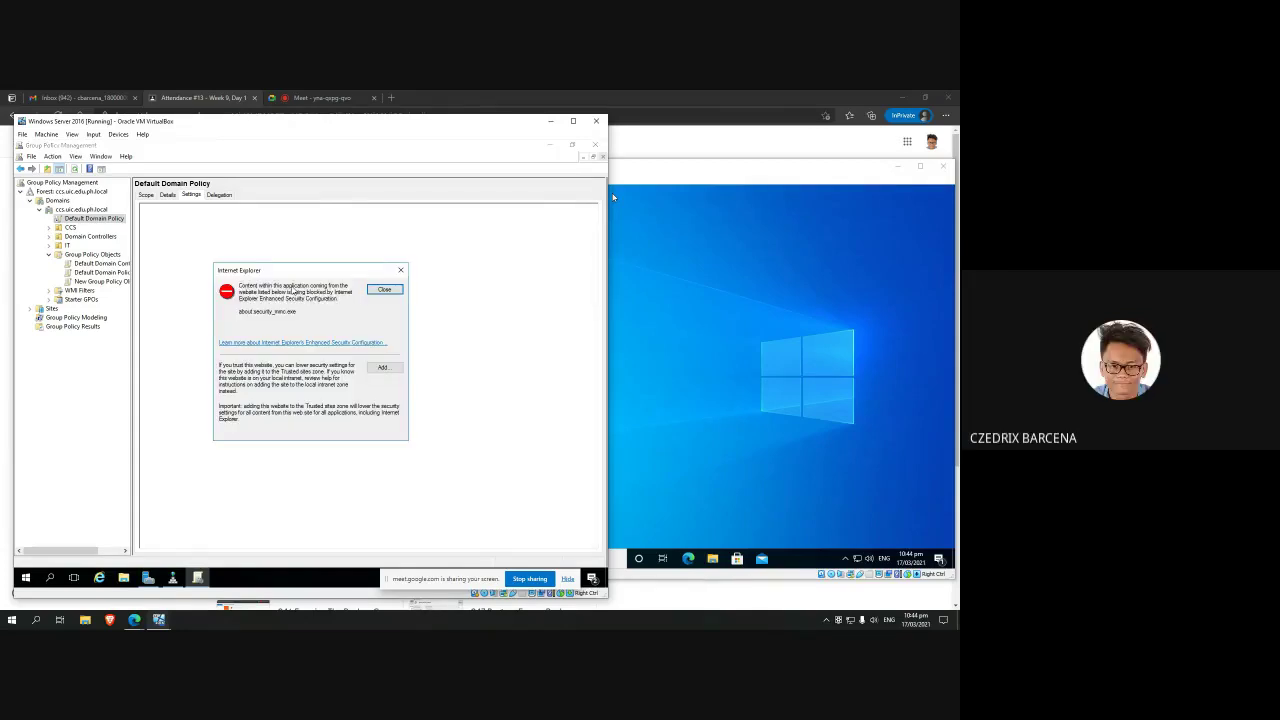
left_click(385, 290)
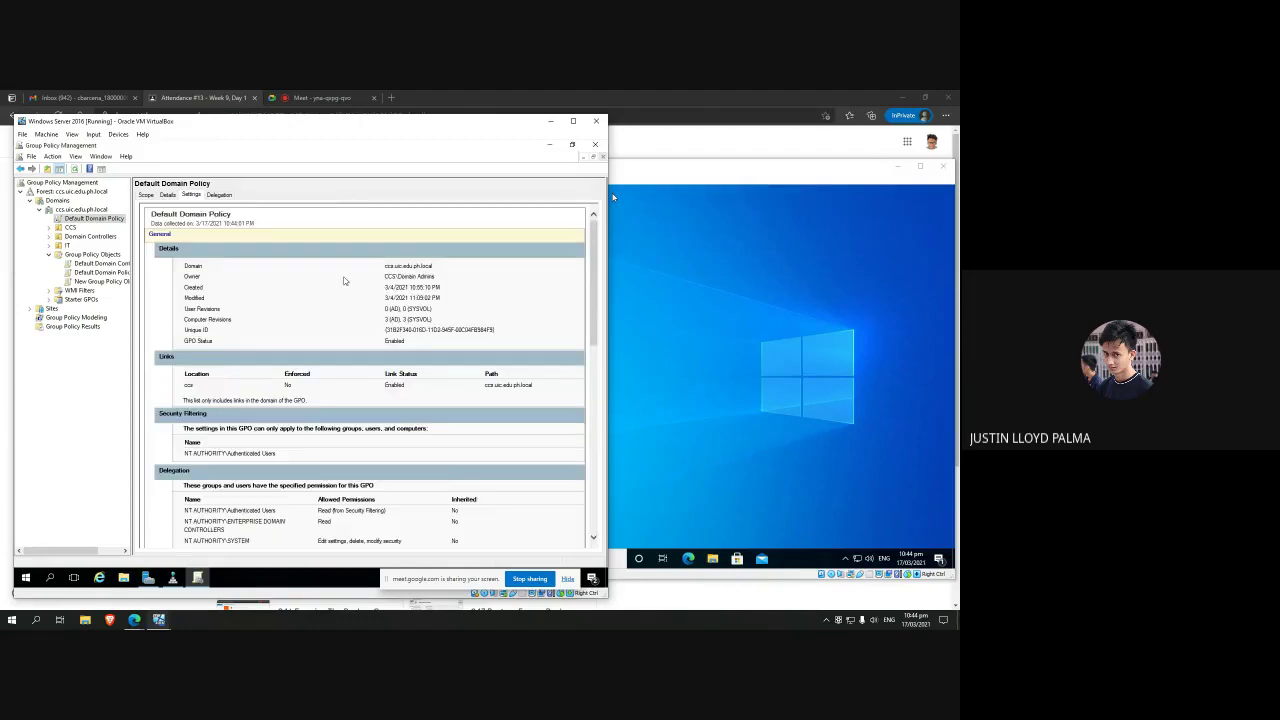
scroll(343, 280, "down", 2)
scroll(343, 280, "up", 2)
scroll(343, 282, "down", 2)
scroll(342, 286, "up", 2)
scroll(342, 286, "down", 2)
scroll(342, 286, "down", 1)
scroll(342, 286, "up", 8)
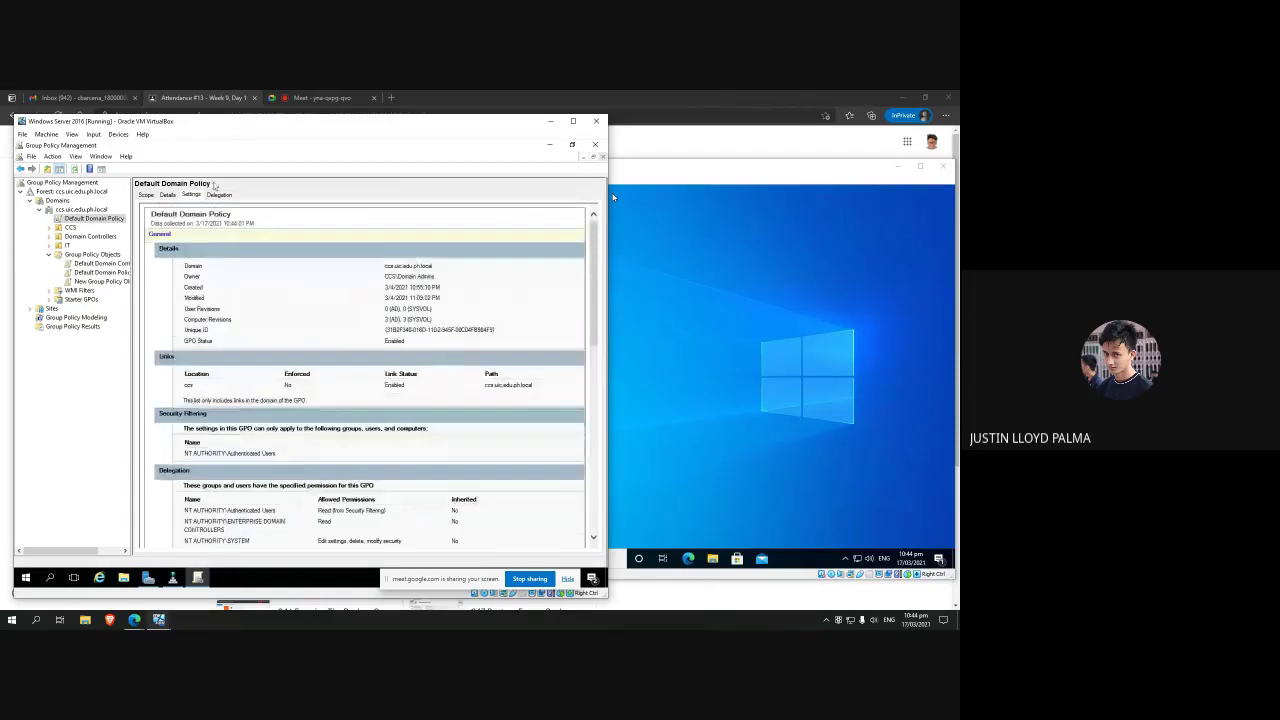
left_click(219, 194)
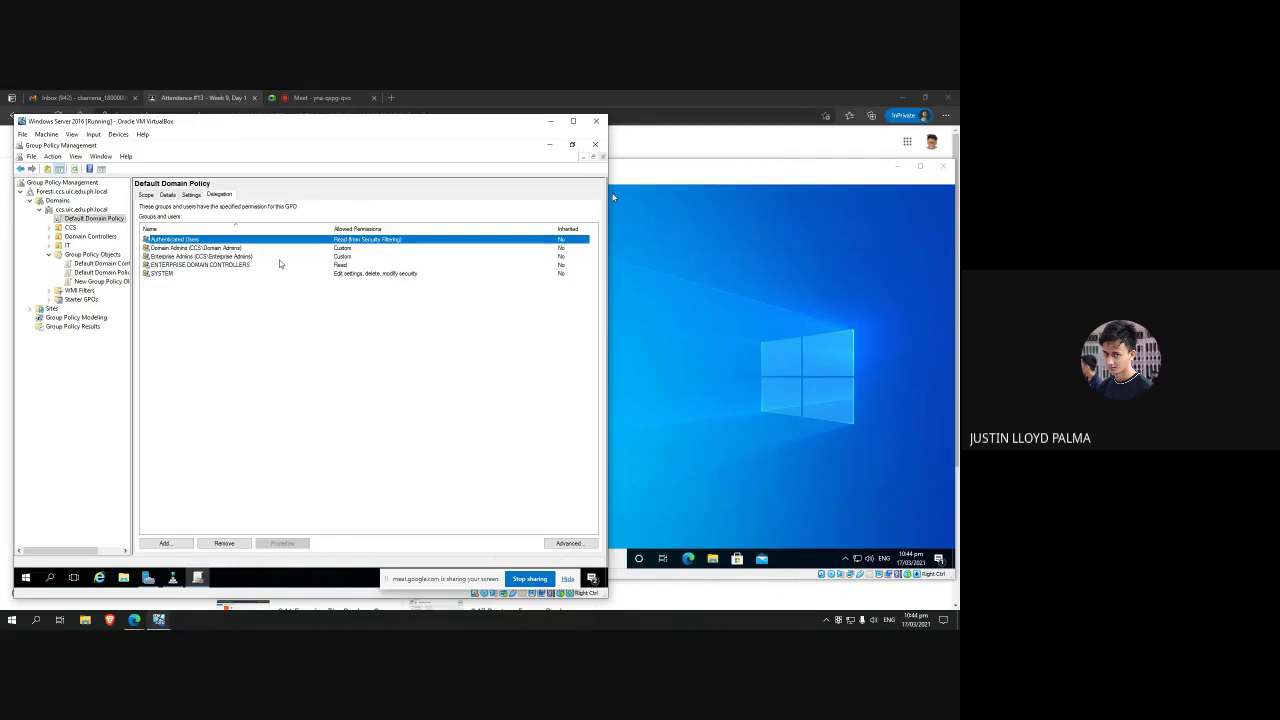
left_click(228, 266)
left_click(229, 249)
left_click(229, 241)
left_click(569, 543)
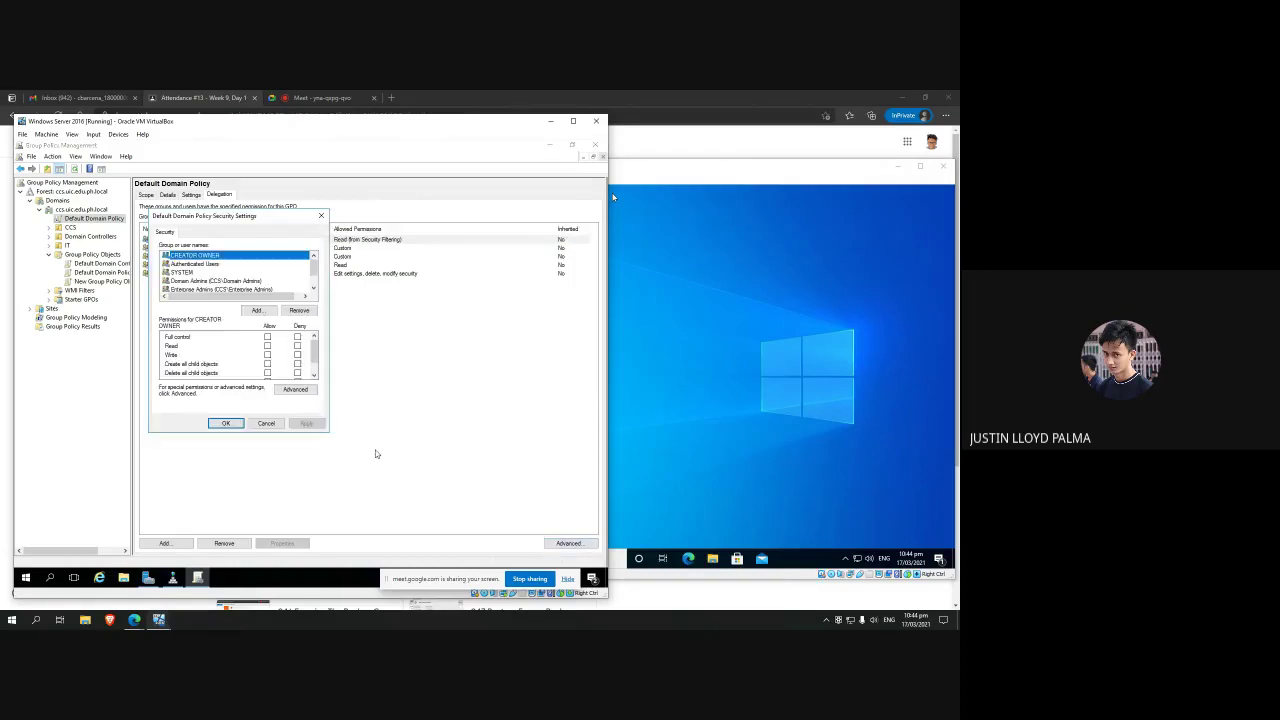
left_click(195, 279)
left_click(195, 266)
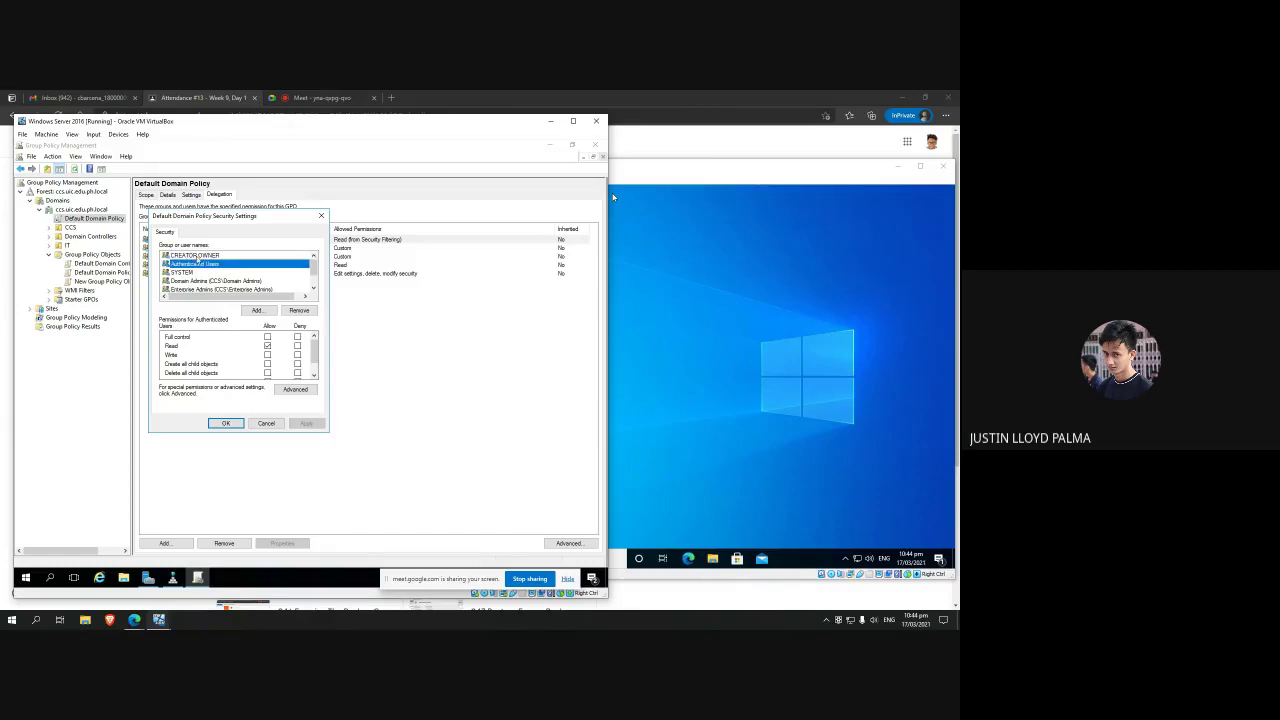
left_click(195, 255)
left_click(195, 264)
scroll(245, 356, "down", 1)
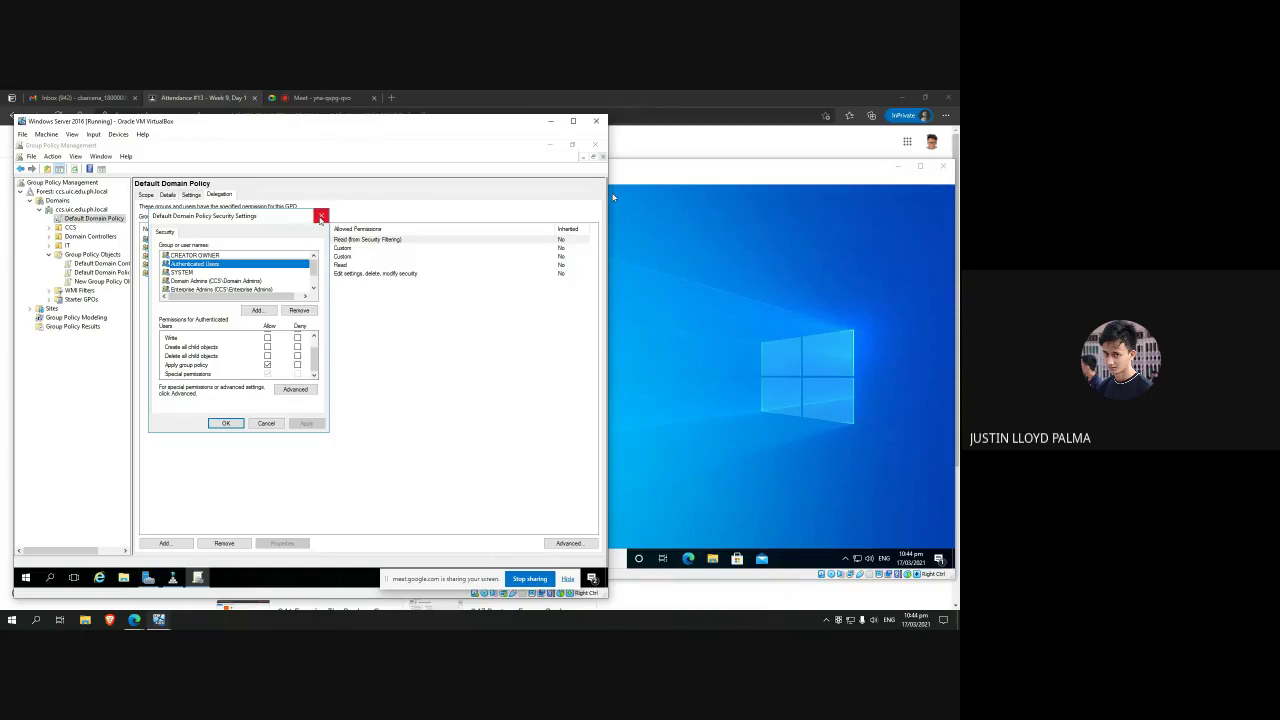
left_click(320, 218)
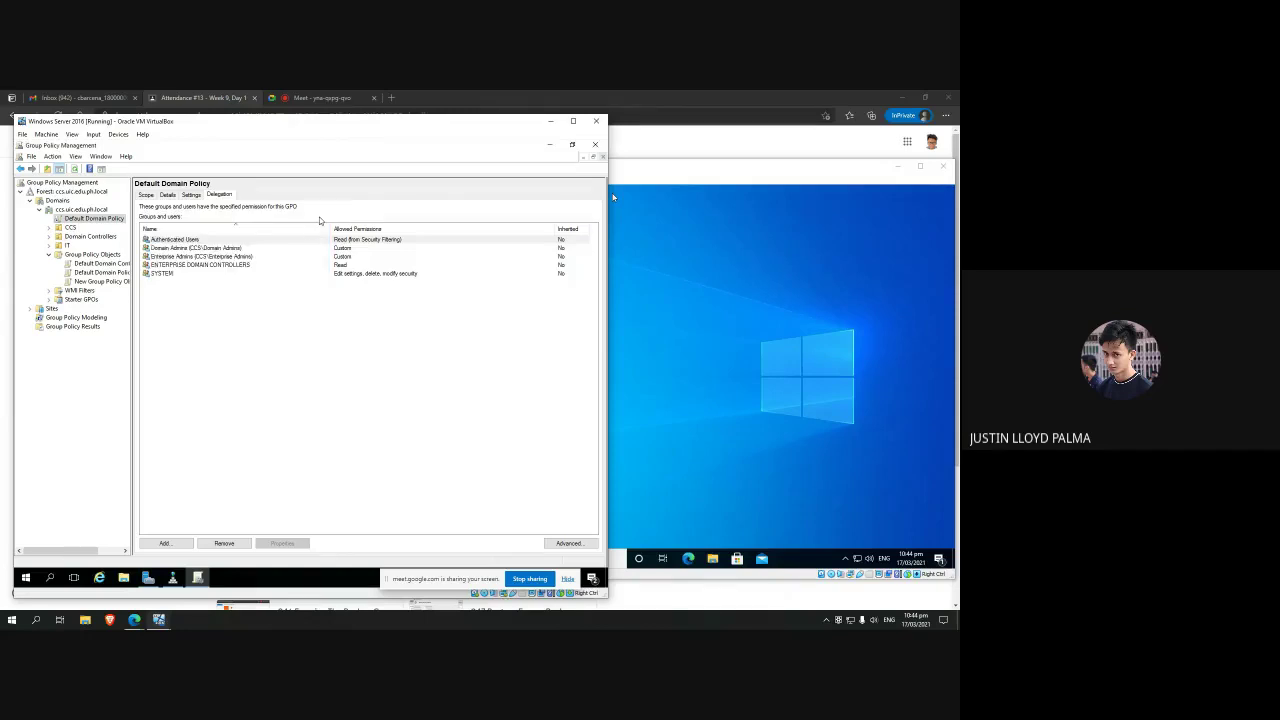
Step: Show the CCS OU's empty linked GPOs and its actions menu, then bring DNS Manager forward
left_click(70, 228)
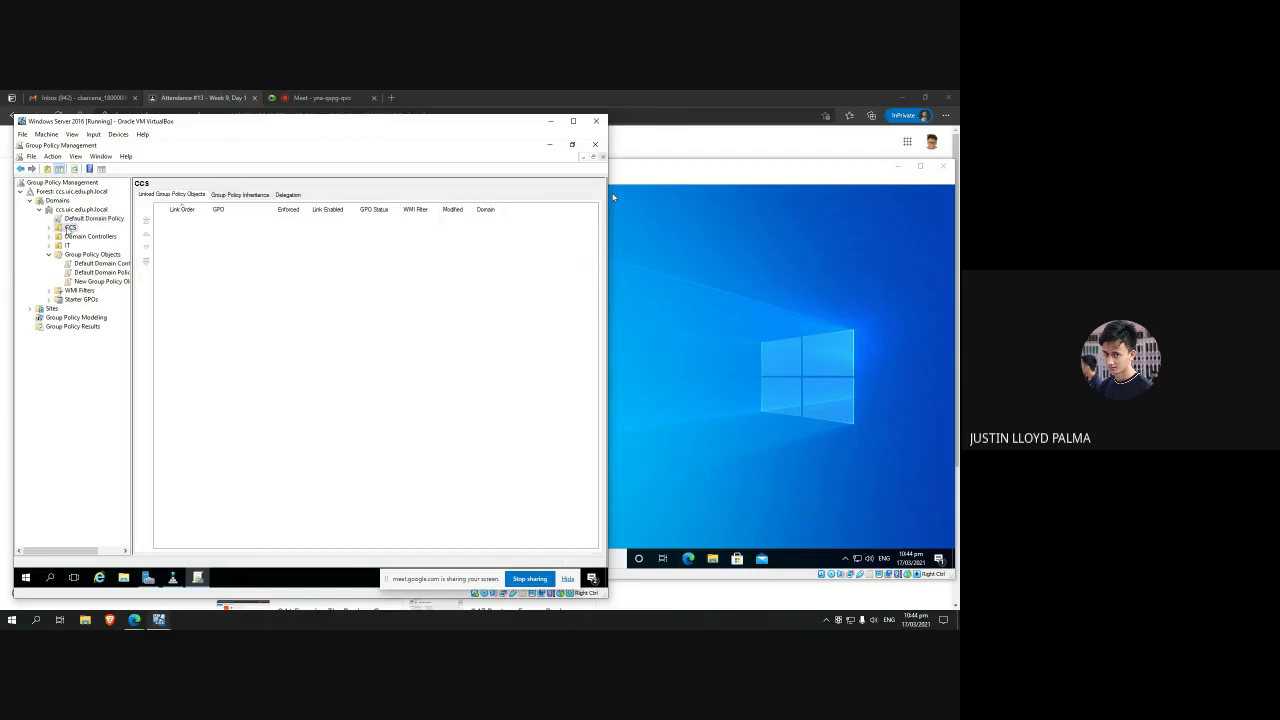
left_click(88, 218)
left_click(68, 228)
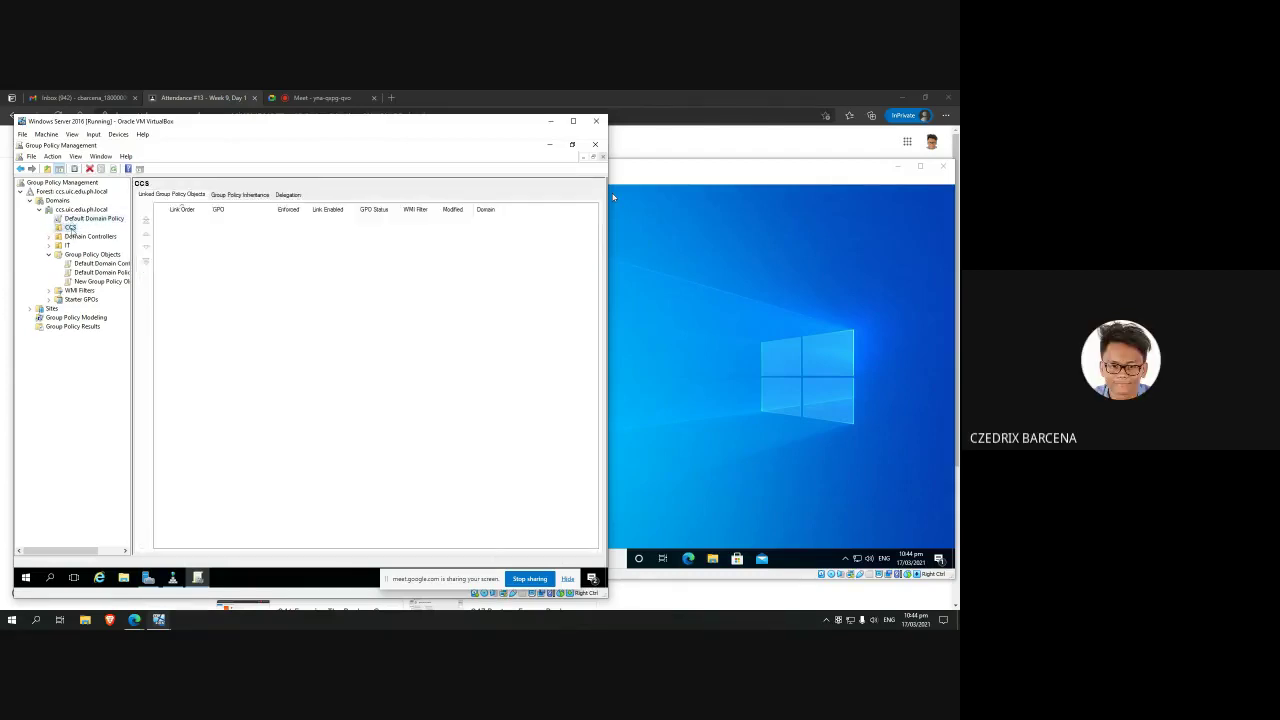
right_click(70, 228)
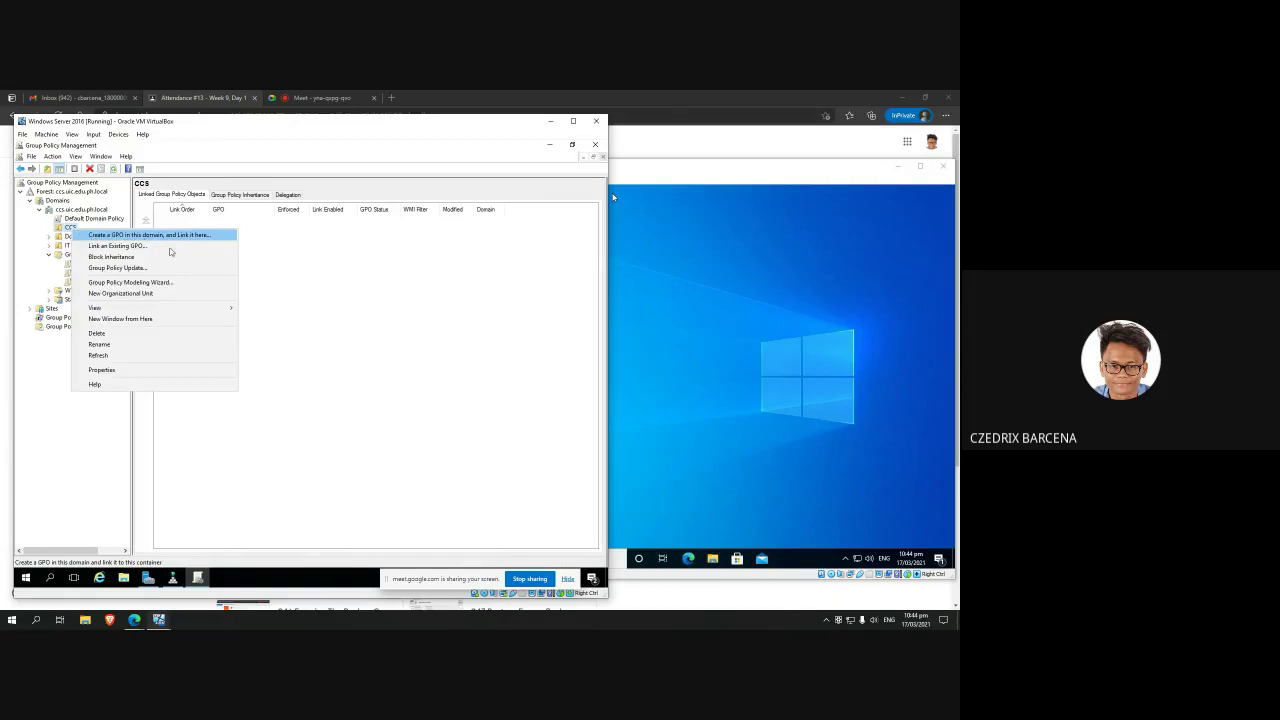
left_click(265, 252)
right_click(68, 230)
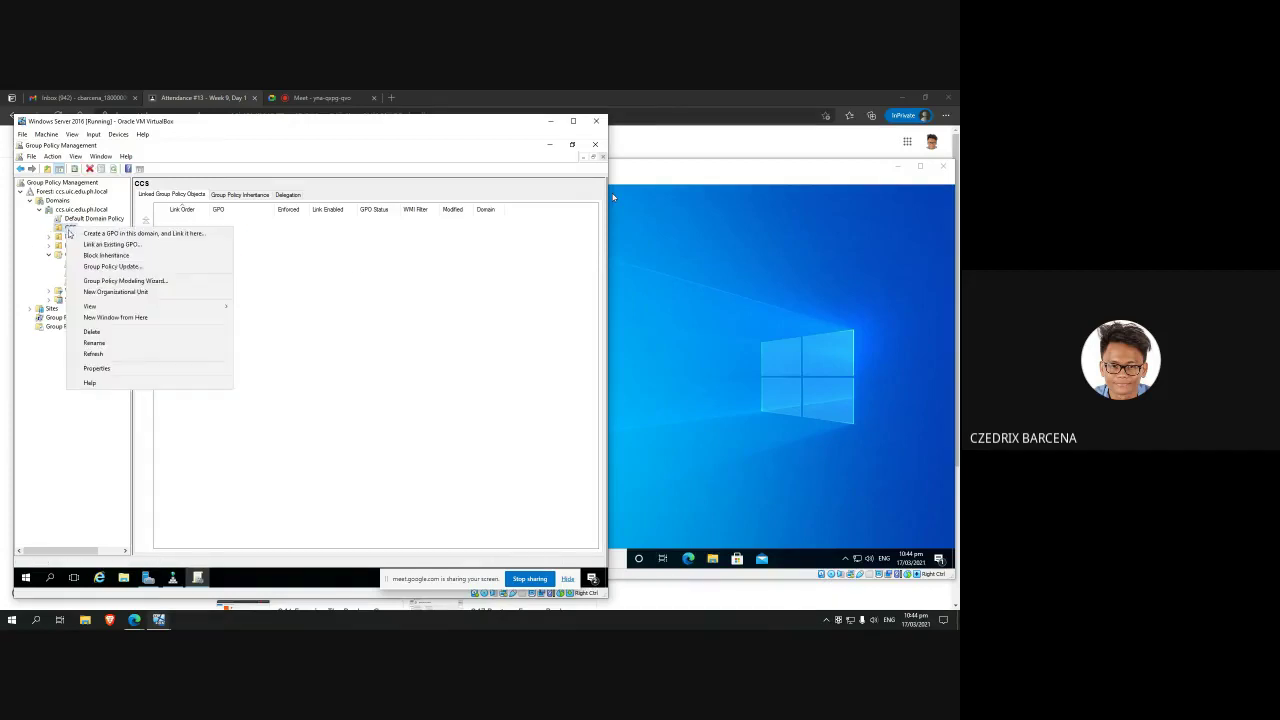
left_click(68, 231)
right_click(70, 230)
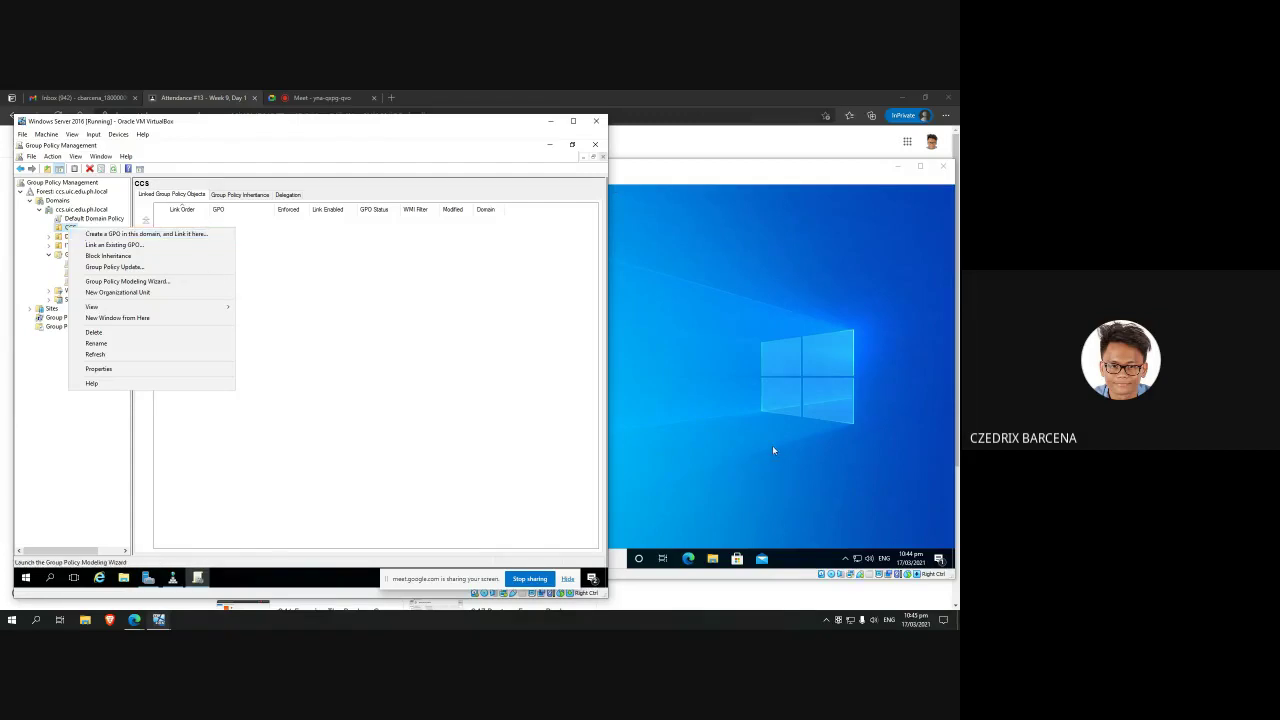
left_click(406, 361)
left_click(172, 578)
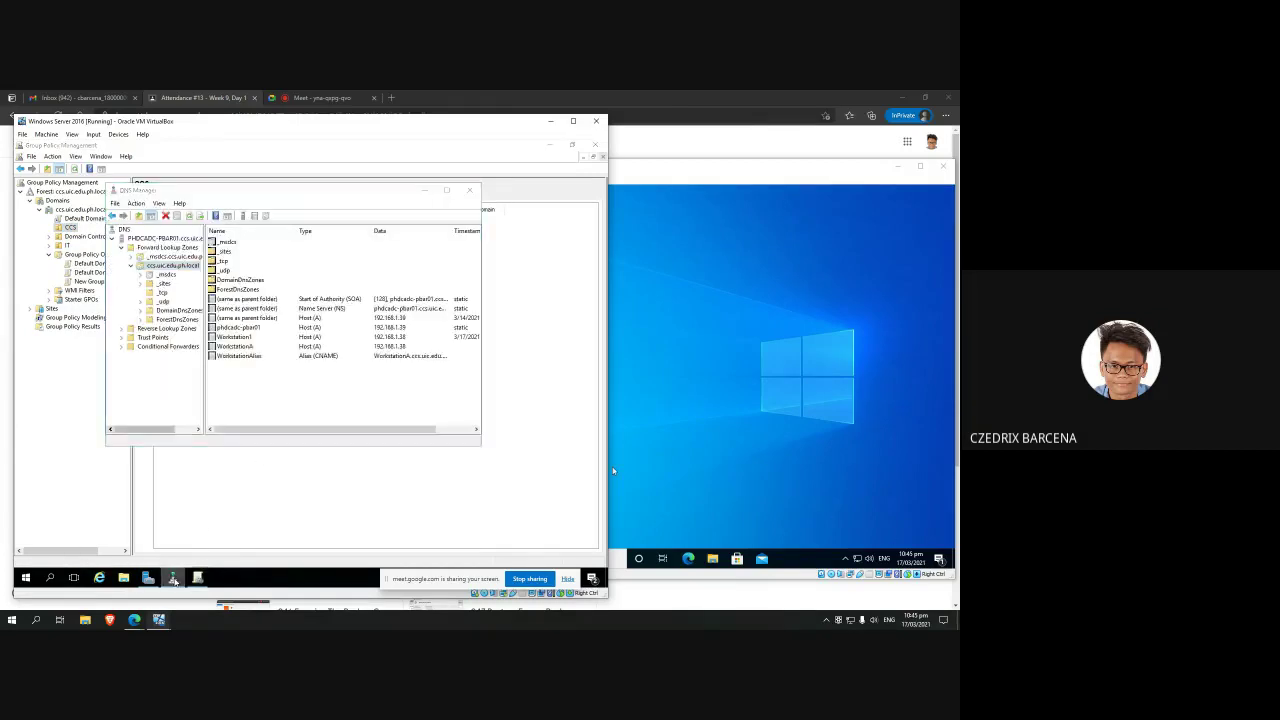
Step: Launch Active Directory Users and Computers to view a CCS user, then return to Group Policy Management
left_click(173, 578)
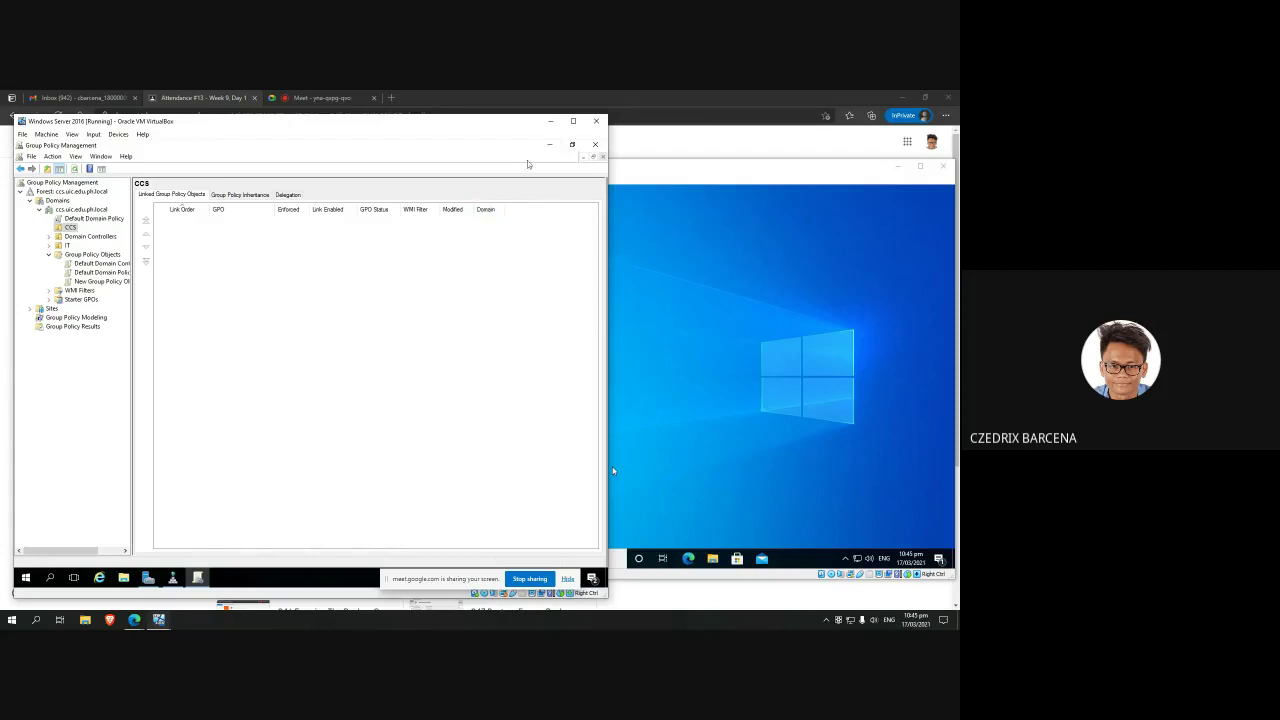
left_click(148, 578)
left_click(535, 166)
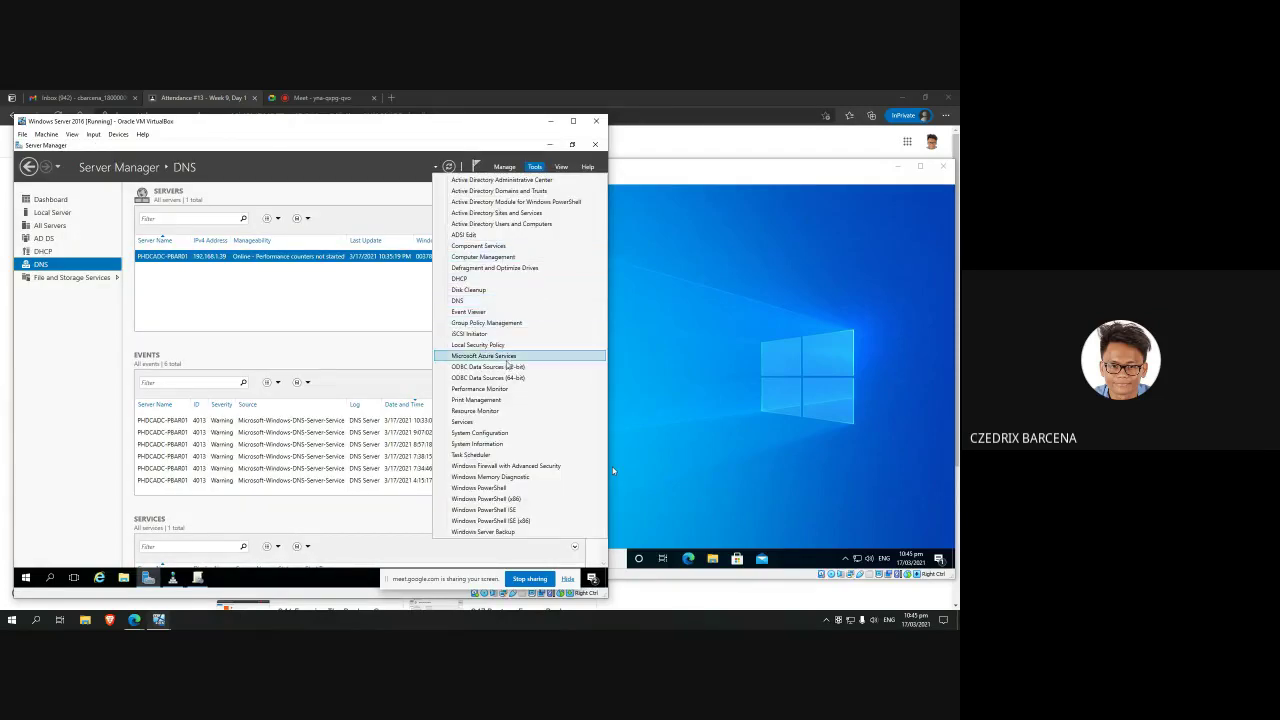
left_click(521, 228)
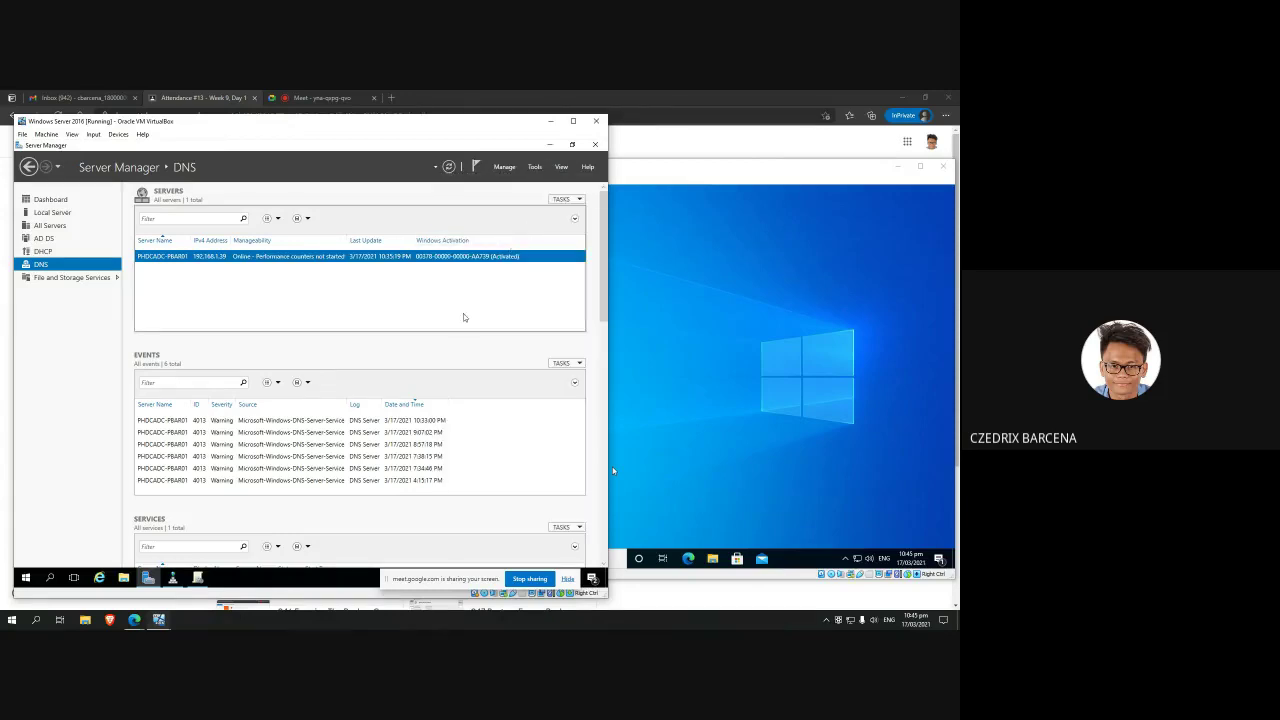
left_click(172, 578)
left_click(195, 437)
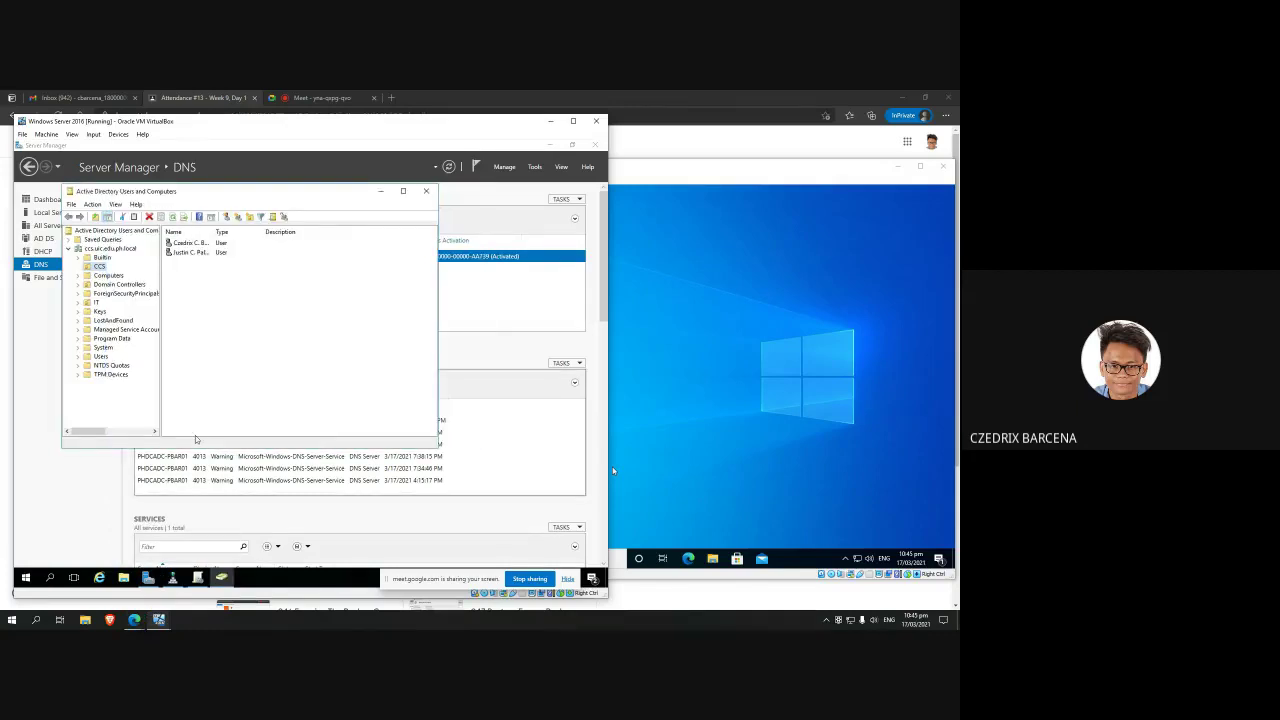
left_click(195, 252)
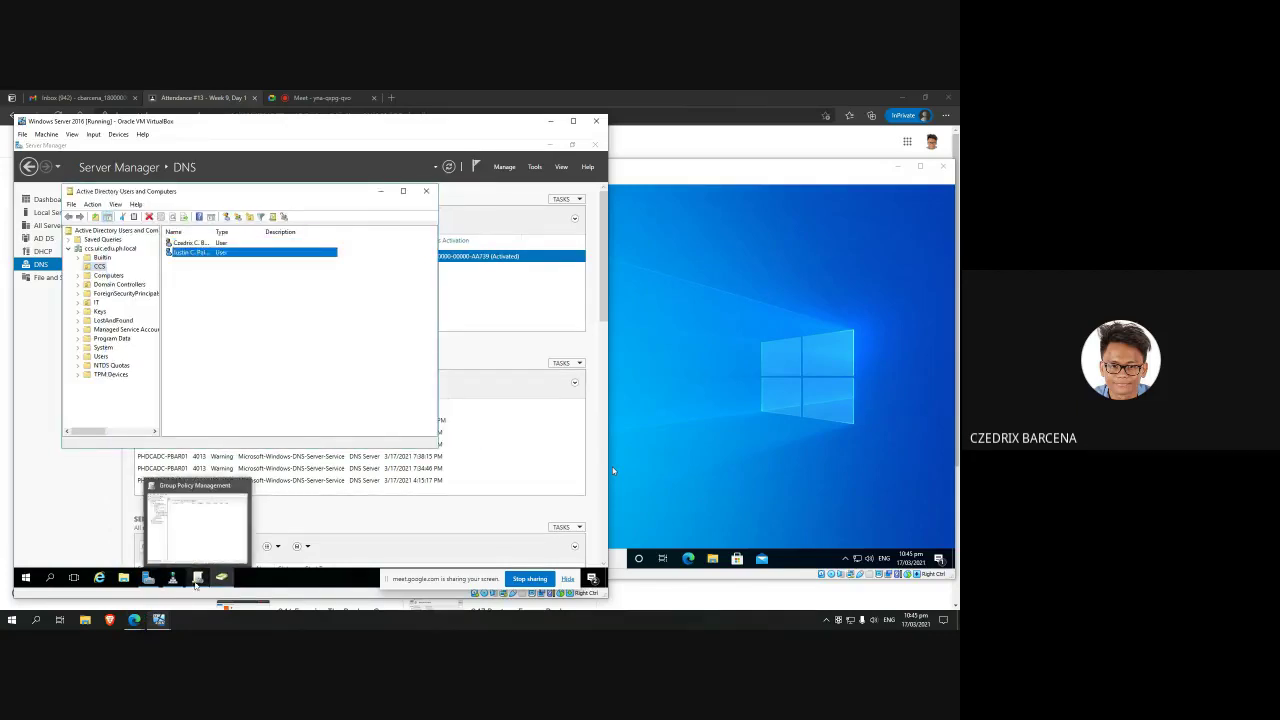
left_click(197, 578)
right_click(75, 232)
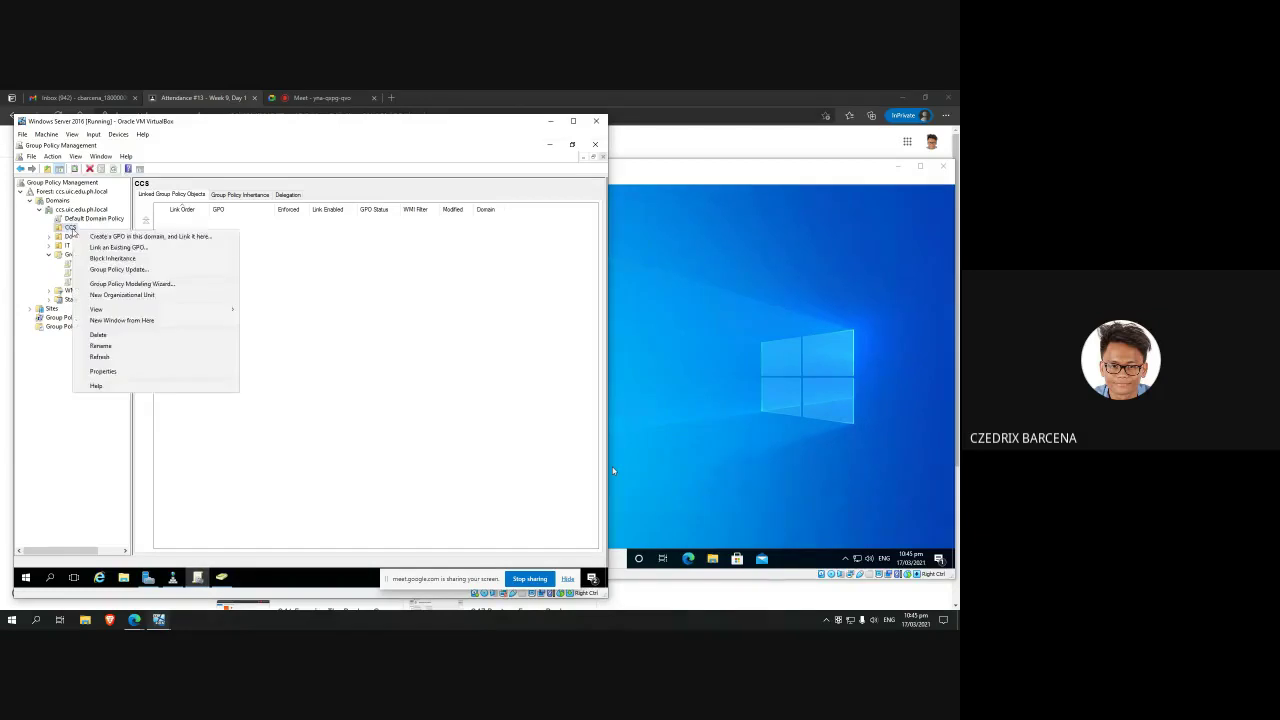
Step: Create a new GPO named 'Disable IE' linked to the CCS unit
left_click(120, 237)
key("BackSpace")
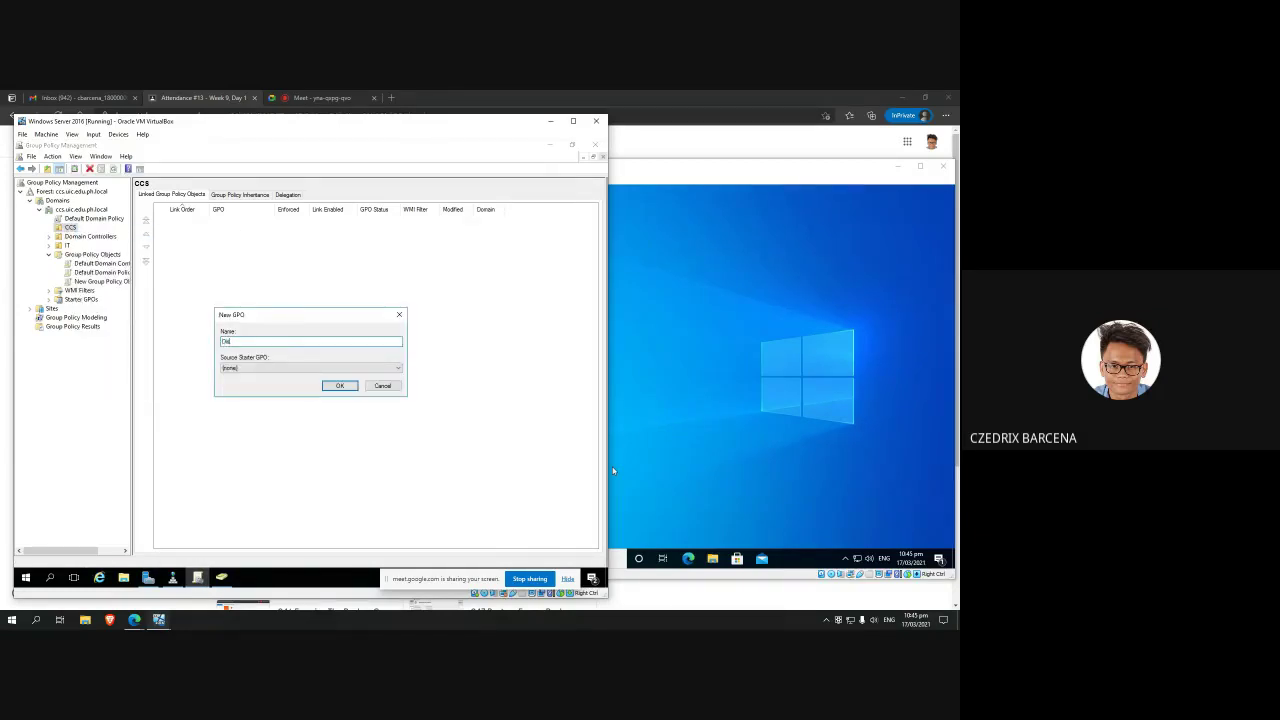
type("Disable IE")
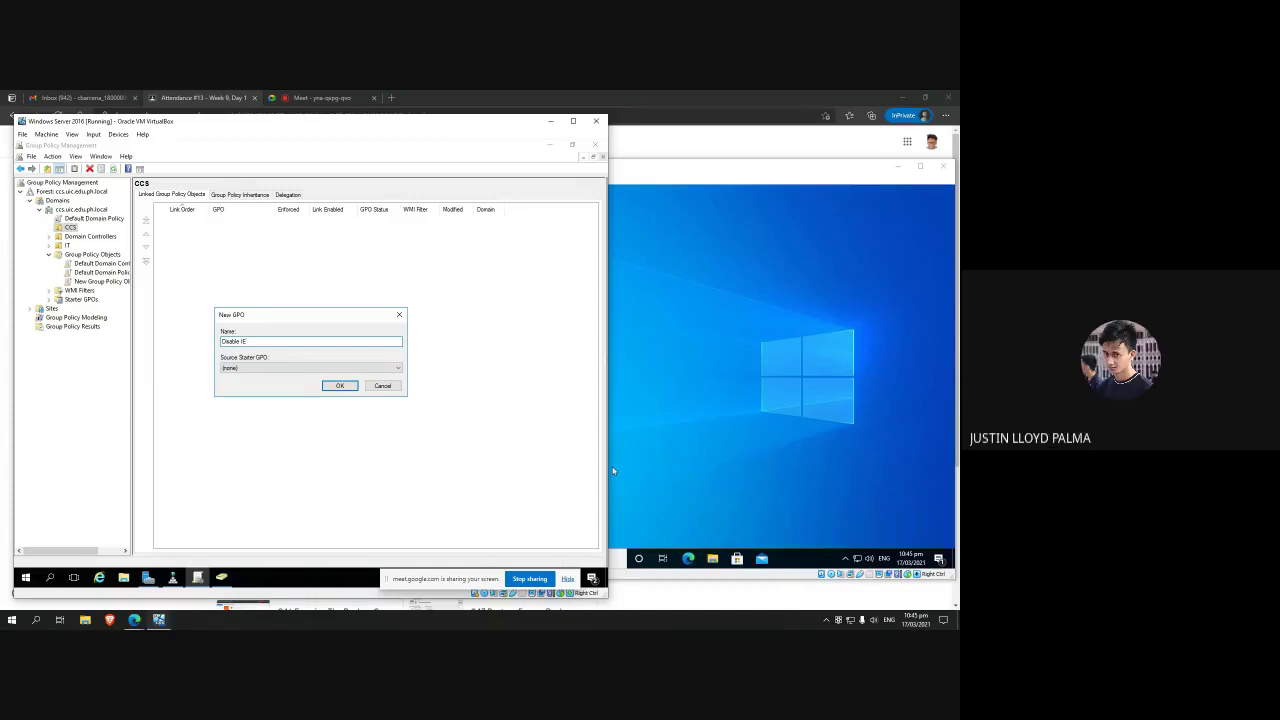
left_click(331, 385)
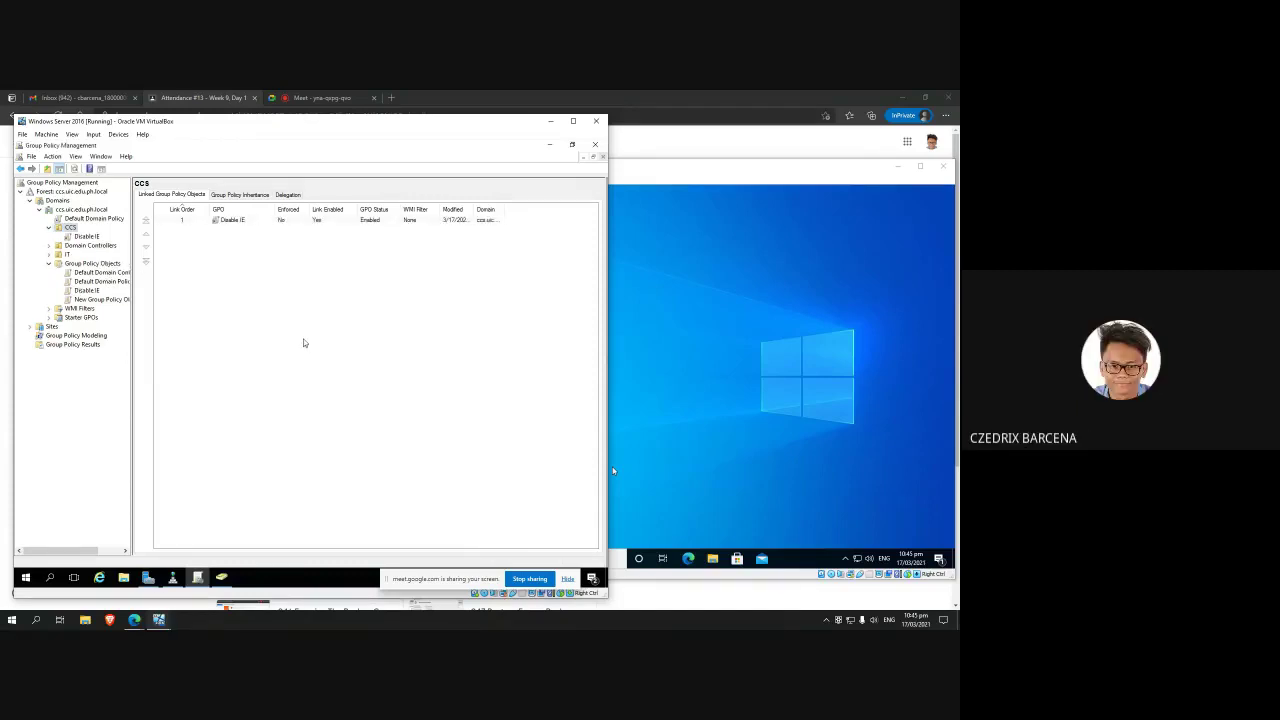
Step: Open the Disable IE link in the Group Policy Management Editor
left_click(231, 220)
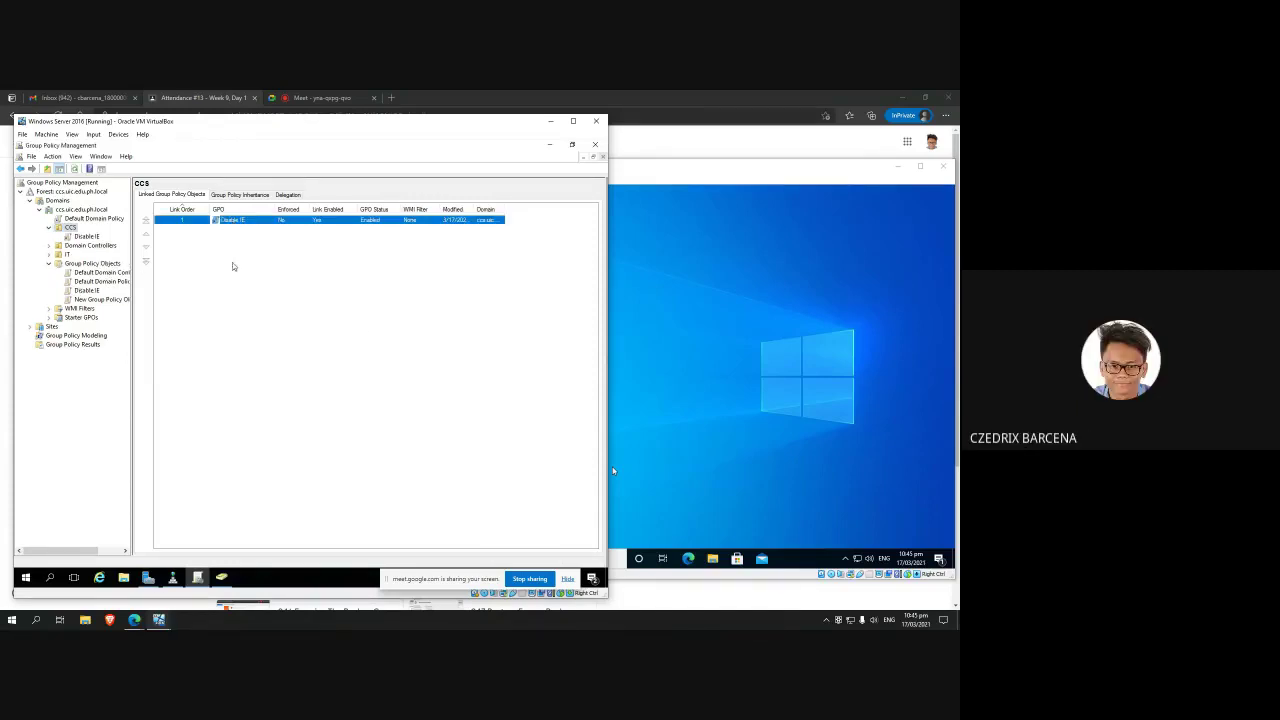
right_click(232, 221)
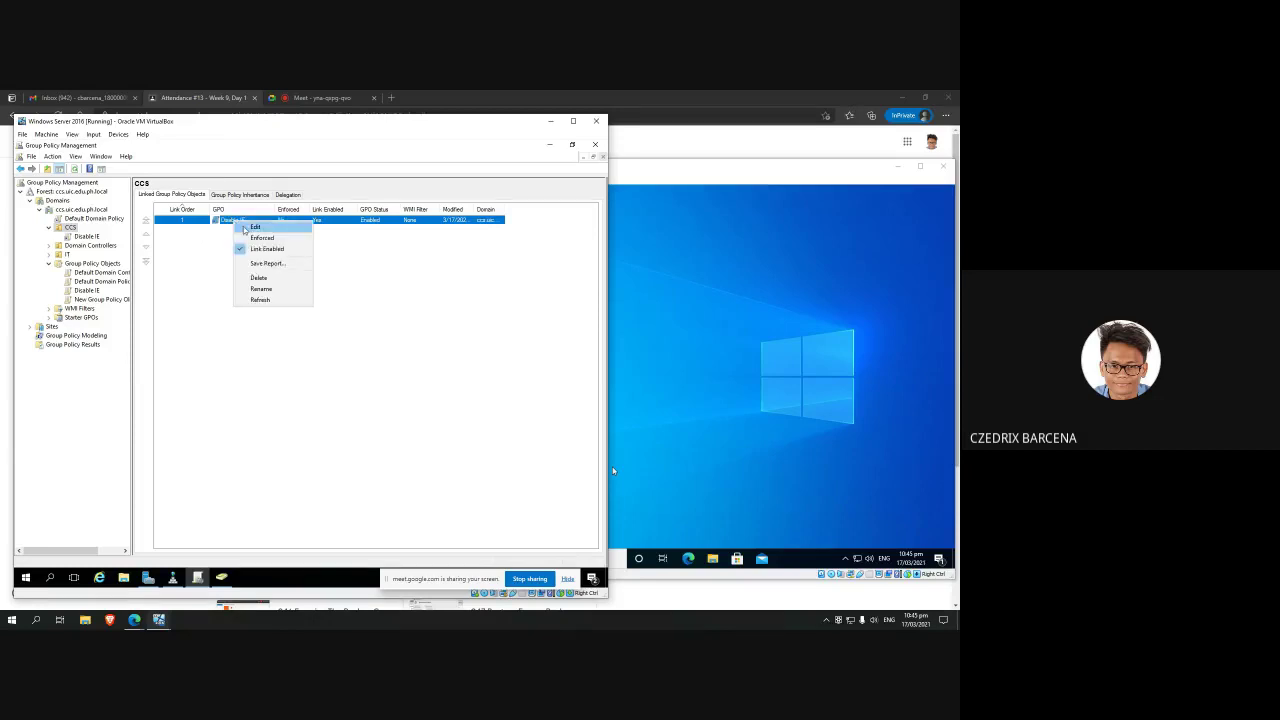
left_click(243, 230)
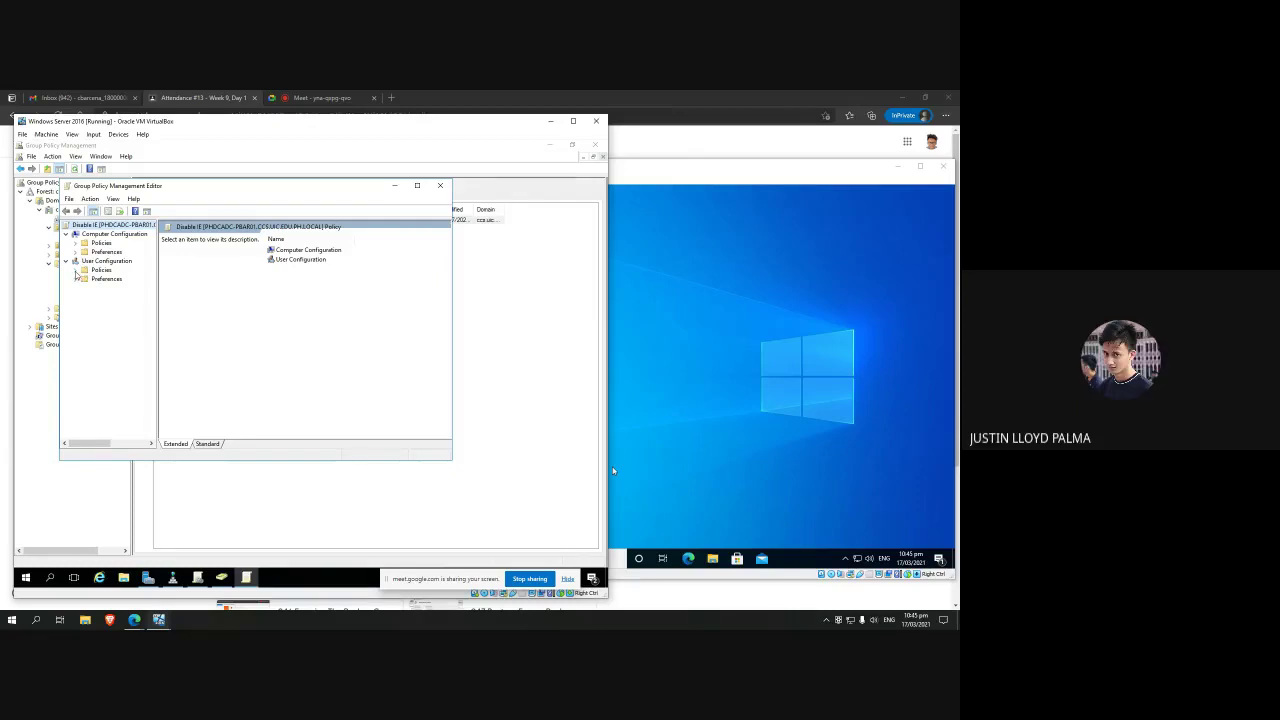
Step: Under User Configuration > Administrative Templates > System, open 'Don't run specified Windows applications'
left_click(76, 270)
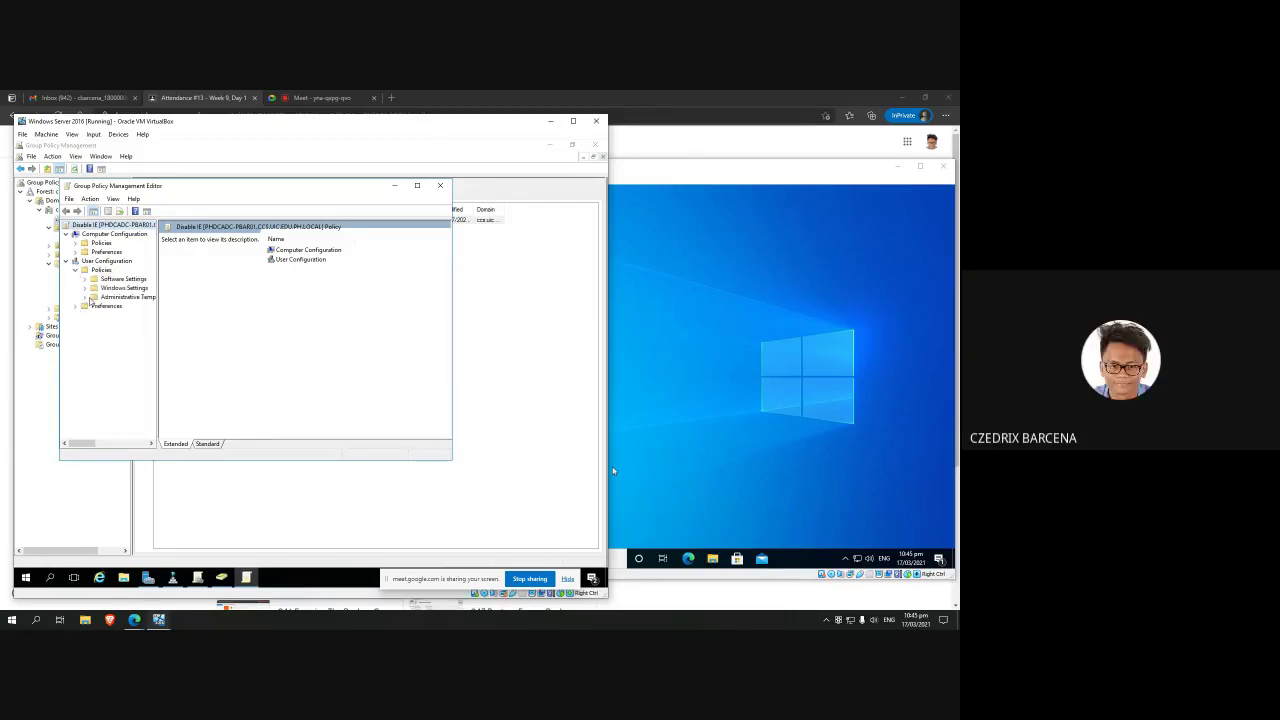
left_click(88, 297)
left_click(119, 351)
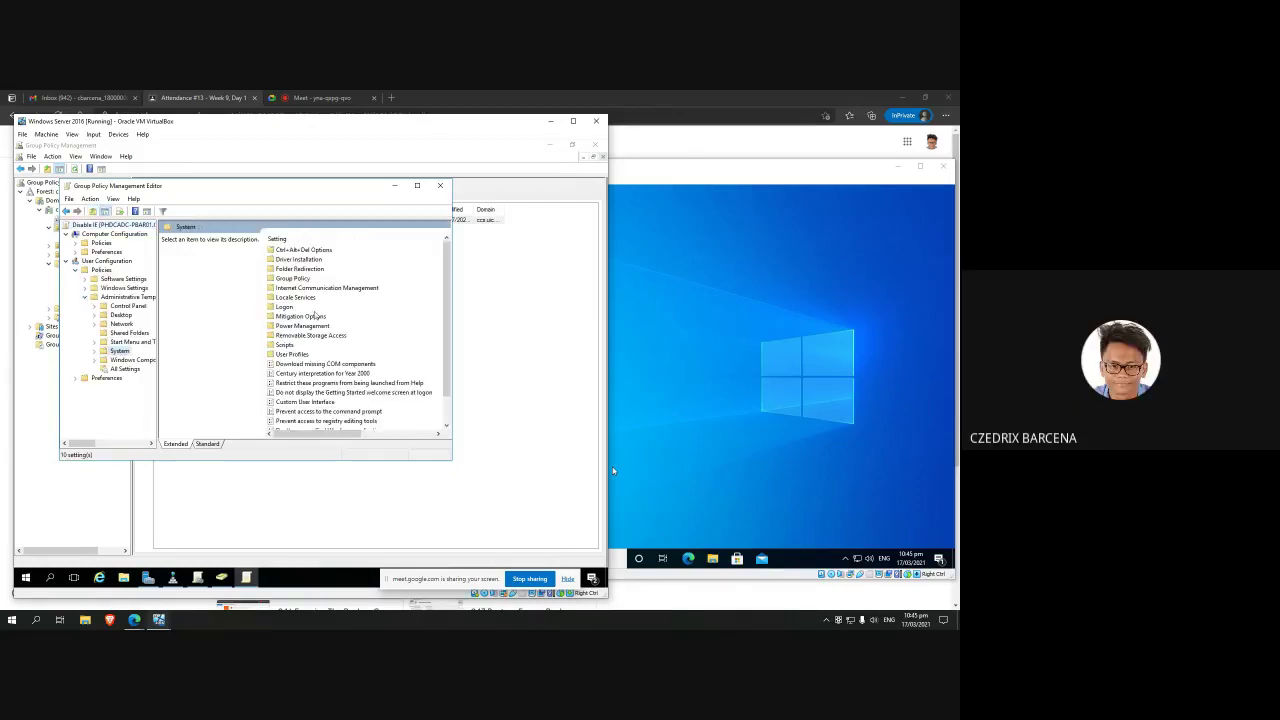
scroll(315, 316, "down", 1)
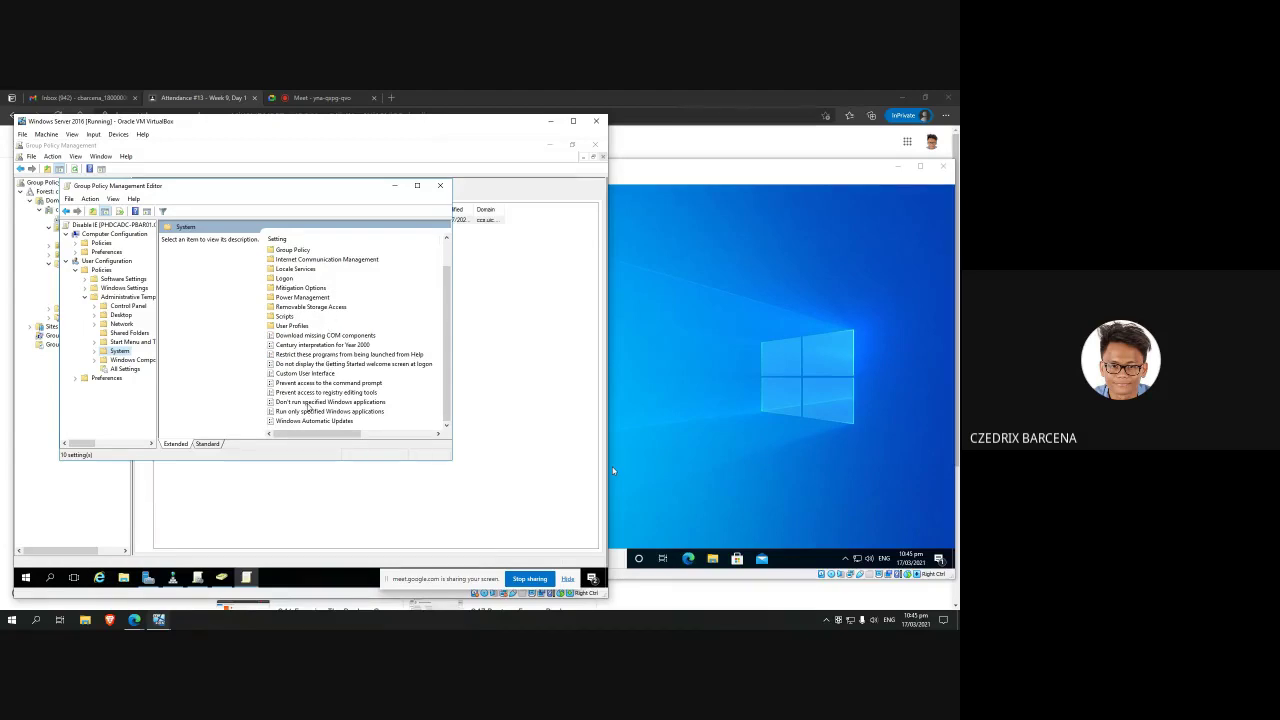
double_click(310, 402)
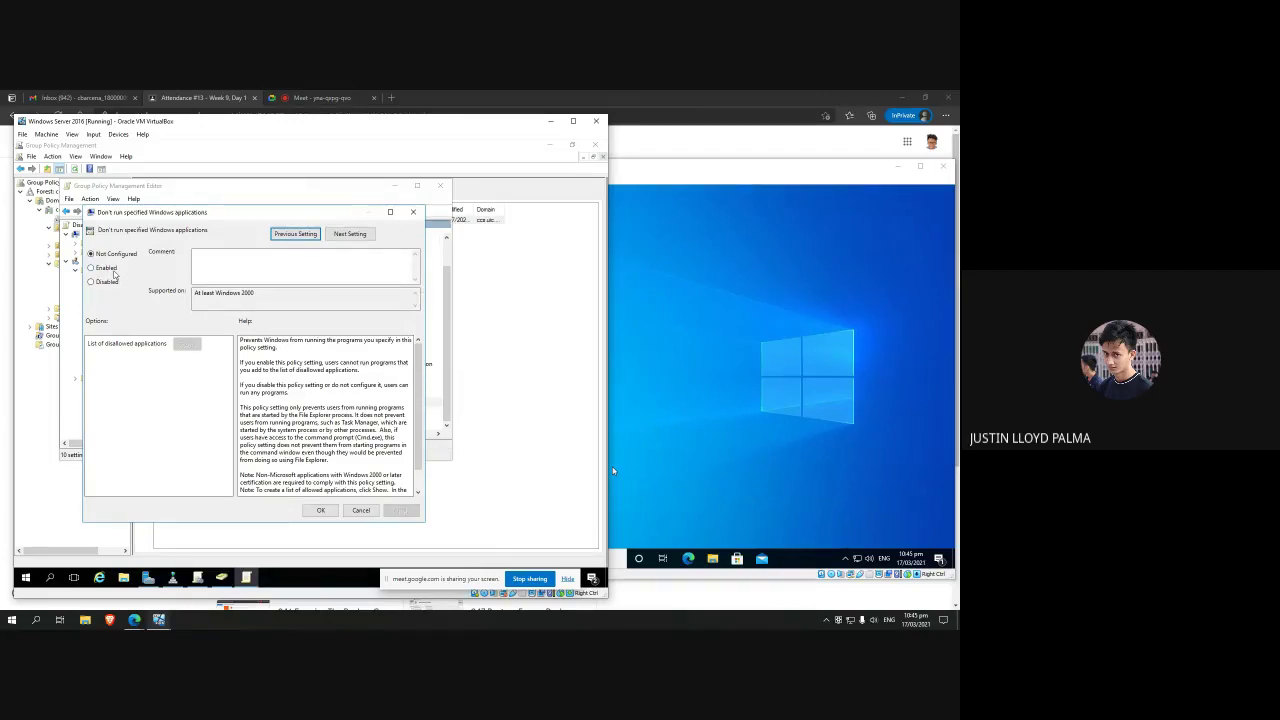
Step: Enable the policy with iexplore.exe as a disallowed application, apply it, and close the editor
left_click(110, 270)
left_click(186, 344)
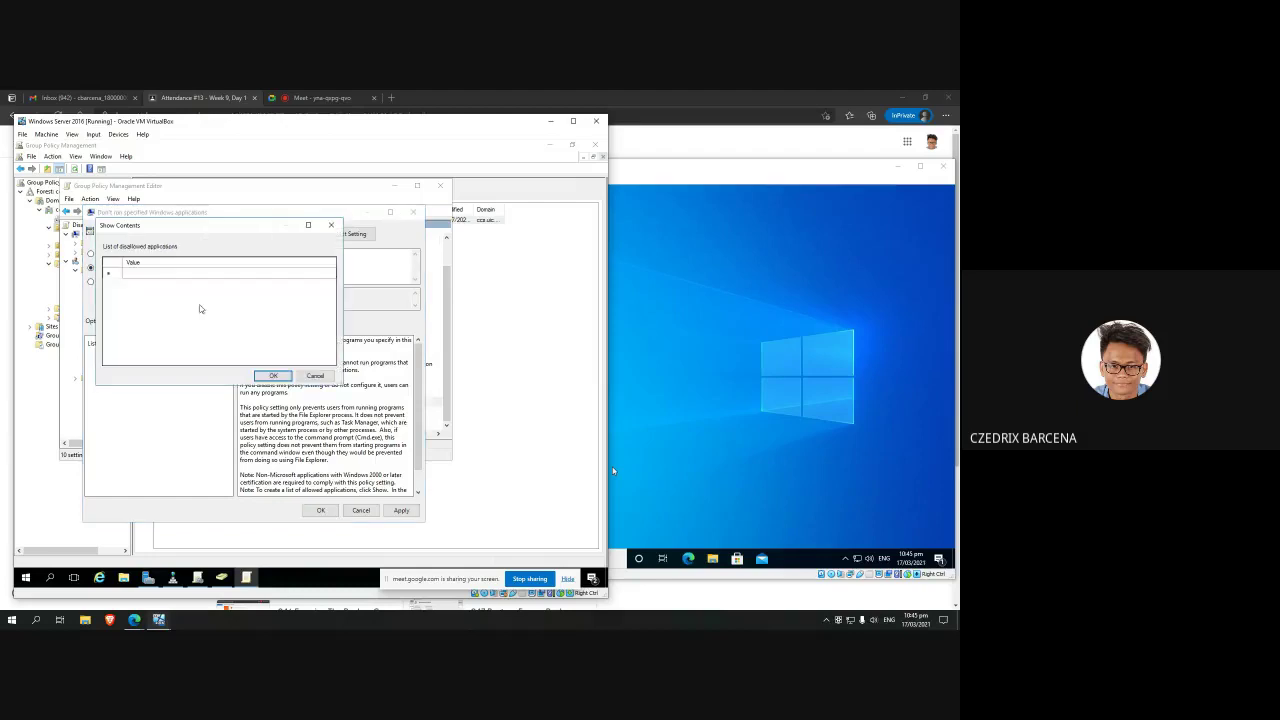
left_click(185, 273)
left_click(190, 275)
type("a")
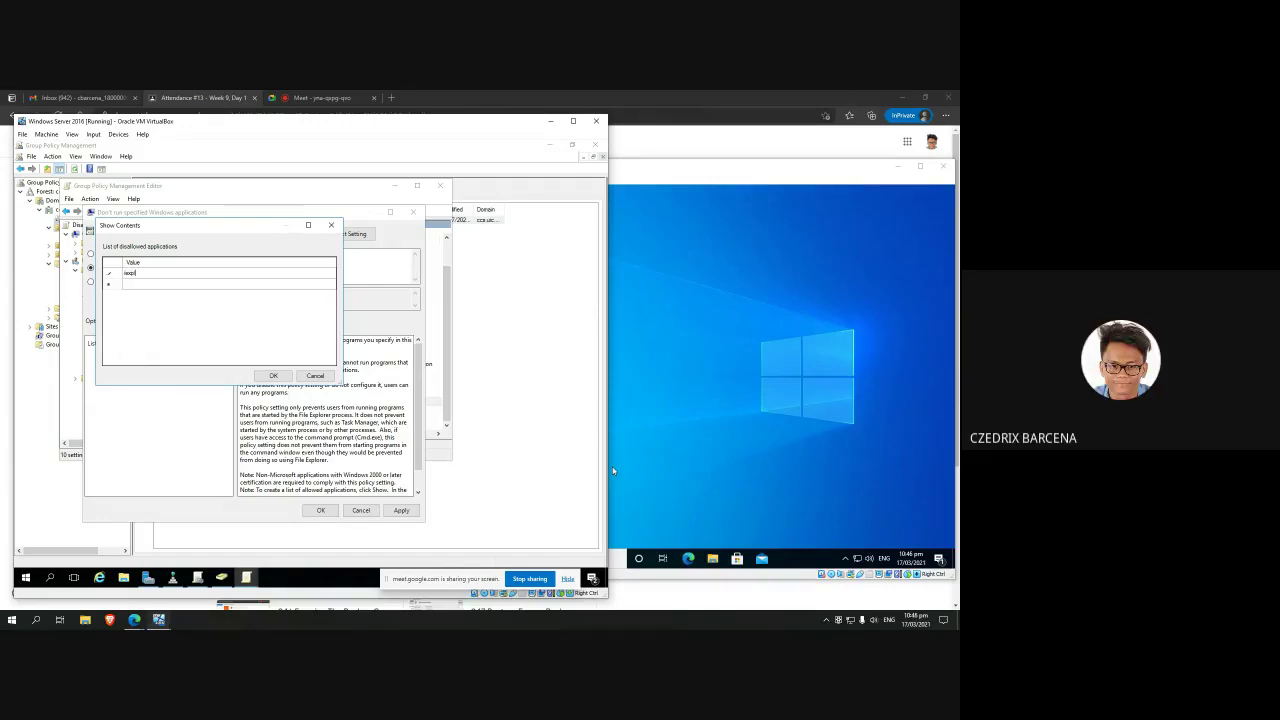
type("plore.ex")
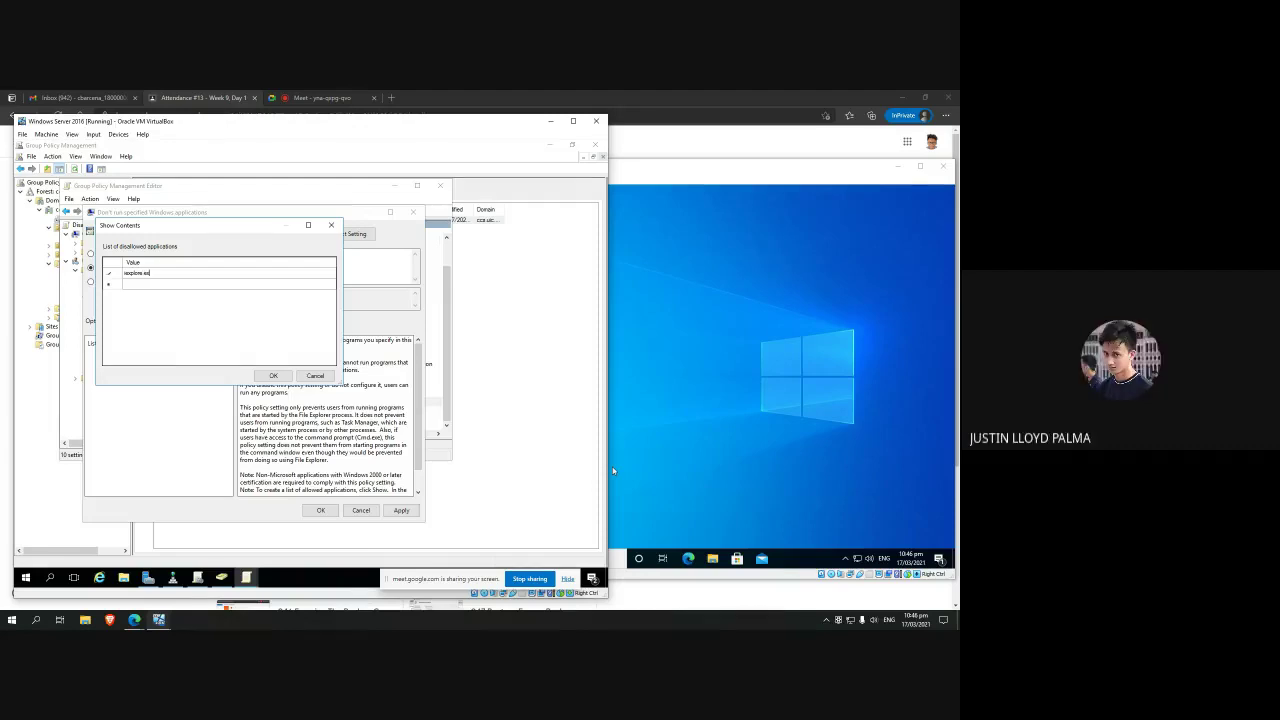
type("e")
left_click(274, 376)
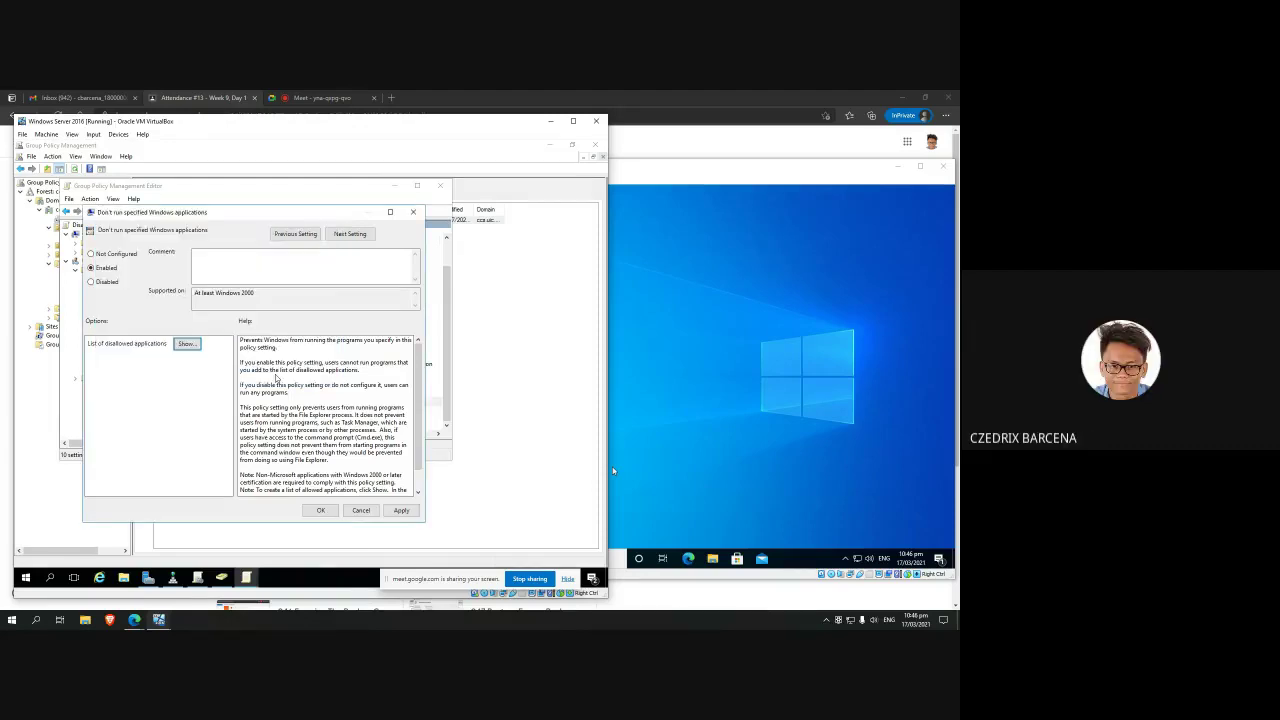
left_click(401, 510)
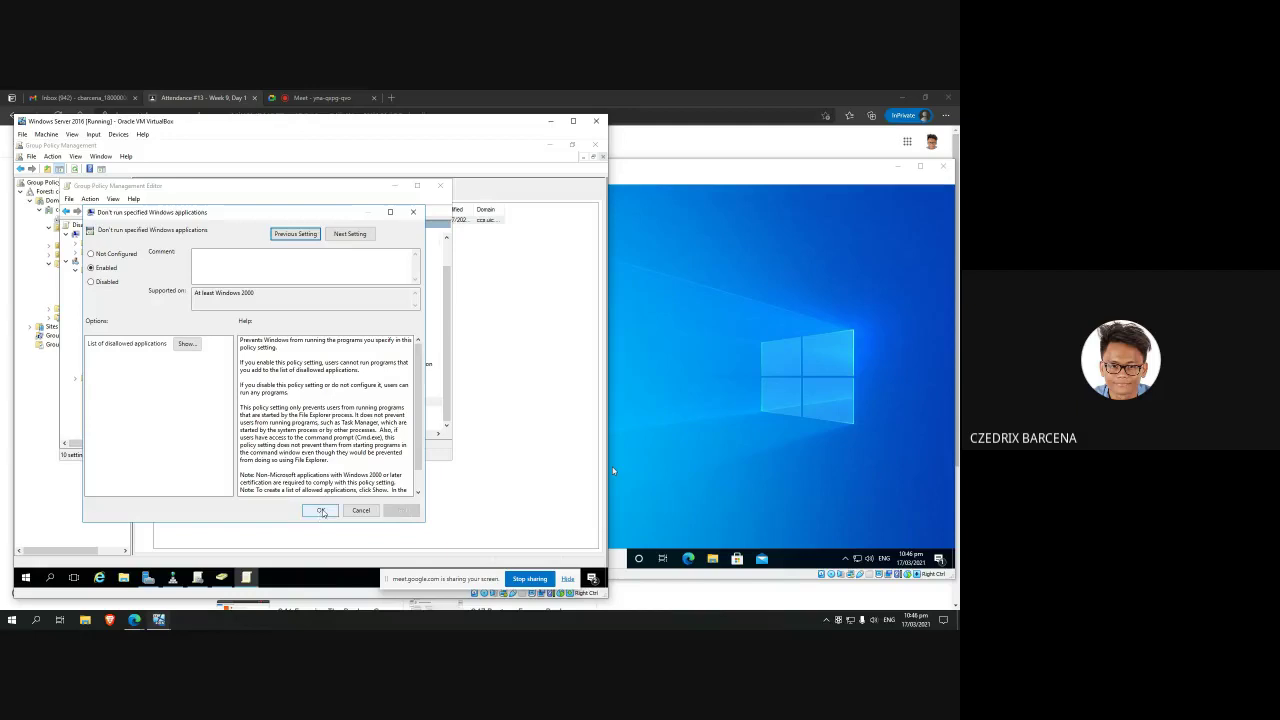
left_click(320, 510)
left_click(439, 185)
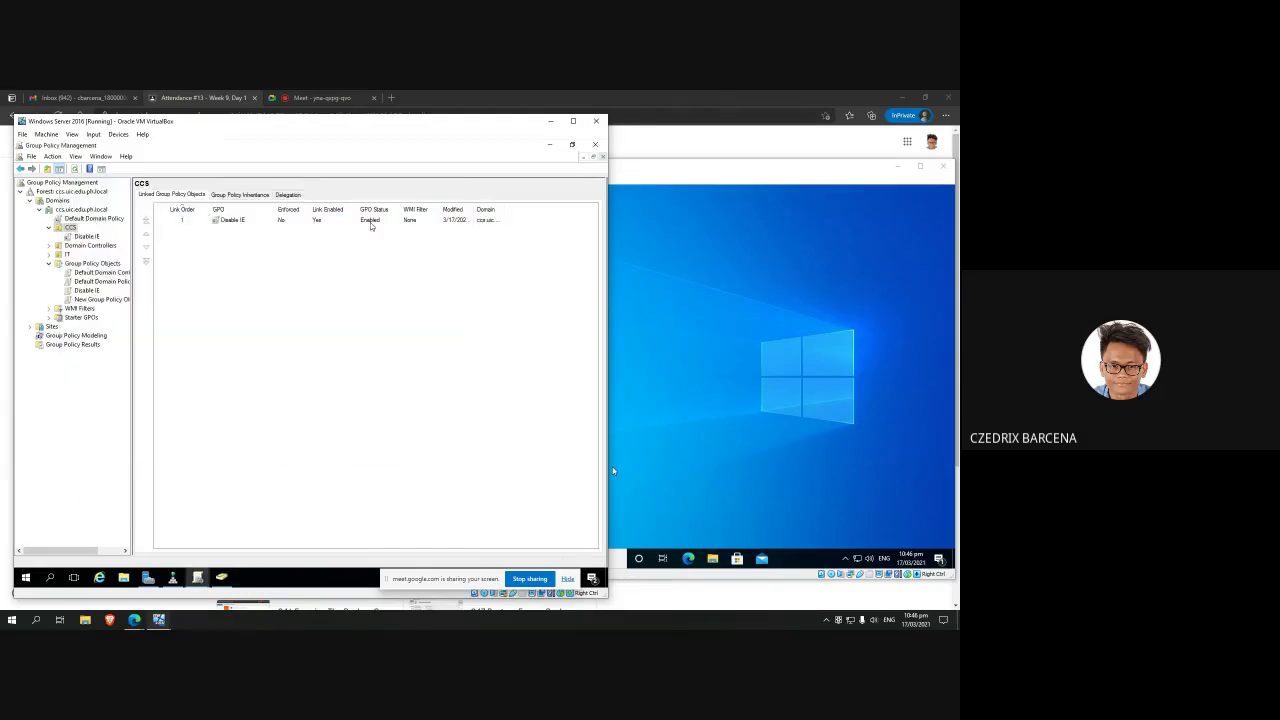
Step: On the Windows 10 VM, search Start for 'cmd' and launch Command Prompt
left_click(730, 307)
left_click(346, 340)
left_click(682, 405)
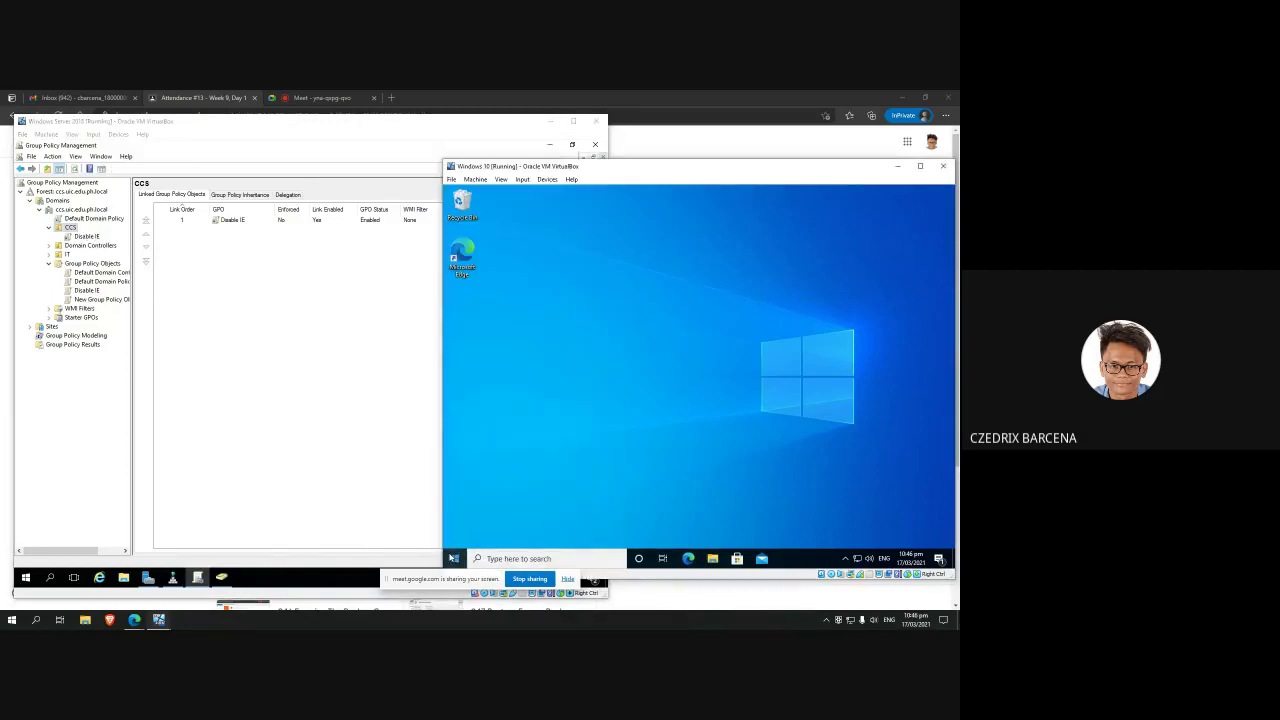
left_click(456, 558)
left_click(454, 559)
left_click(454, 558)
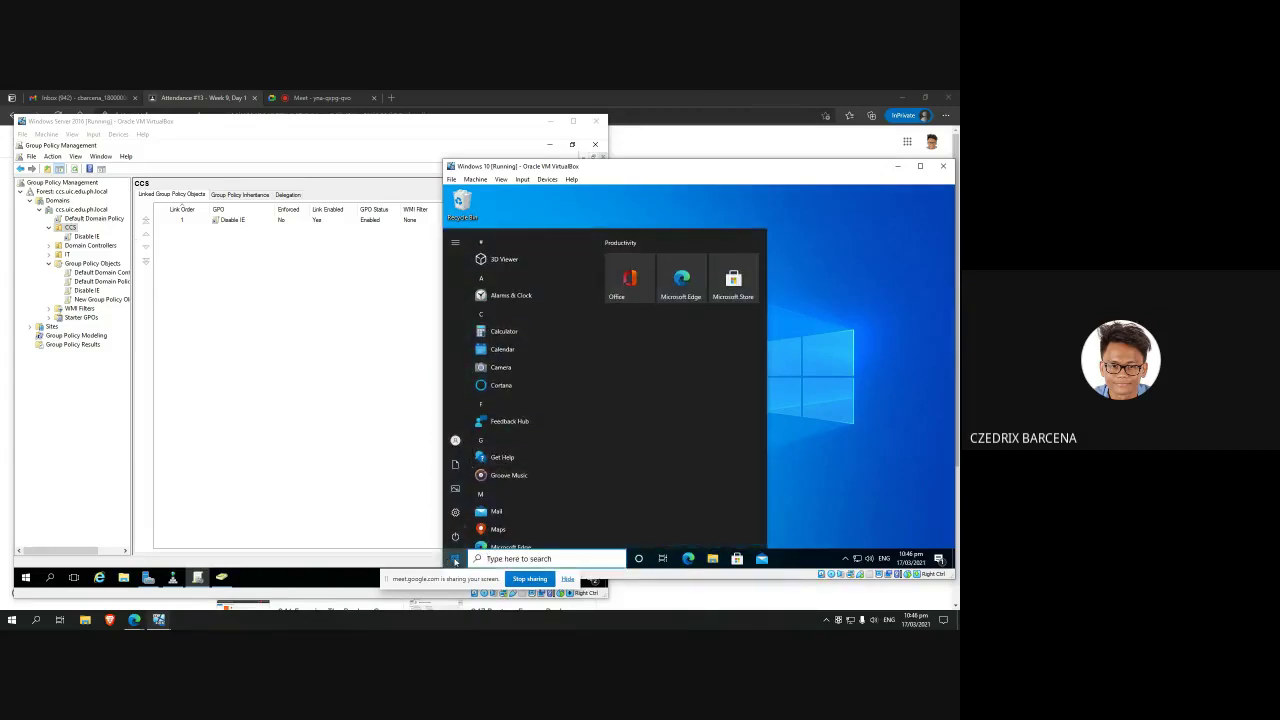
left_click(454, 558)
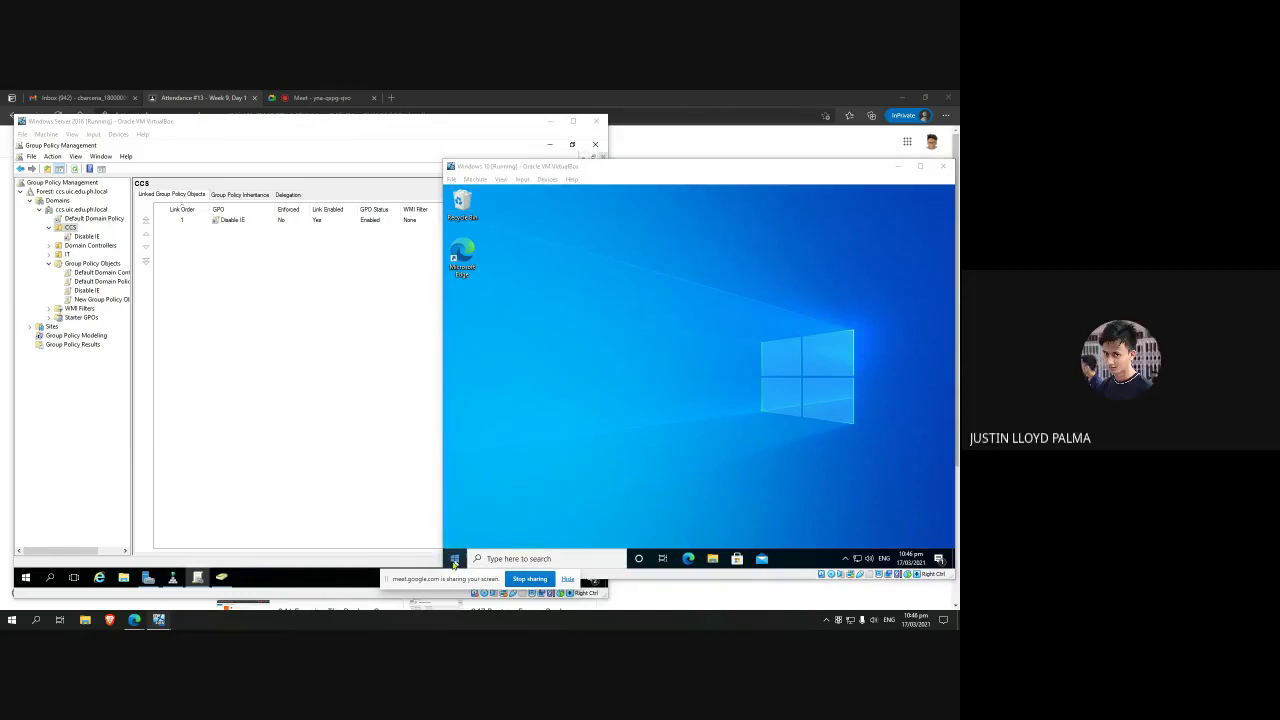
left_click(575, 497)
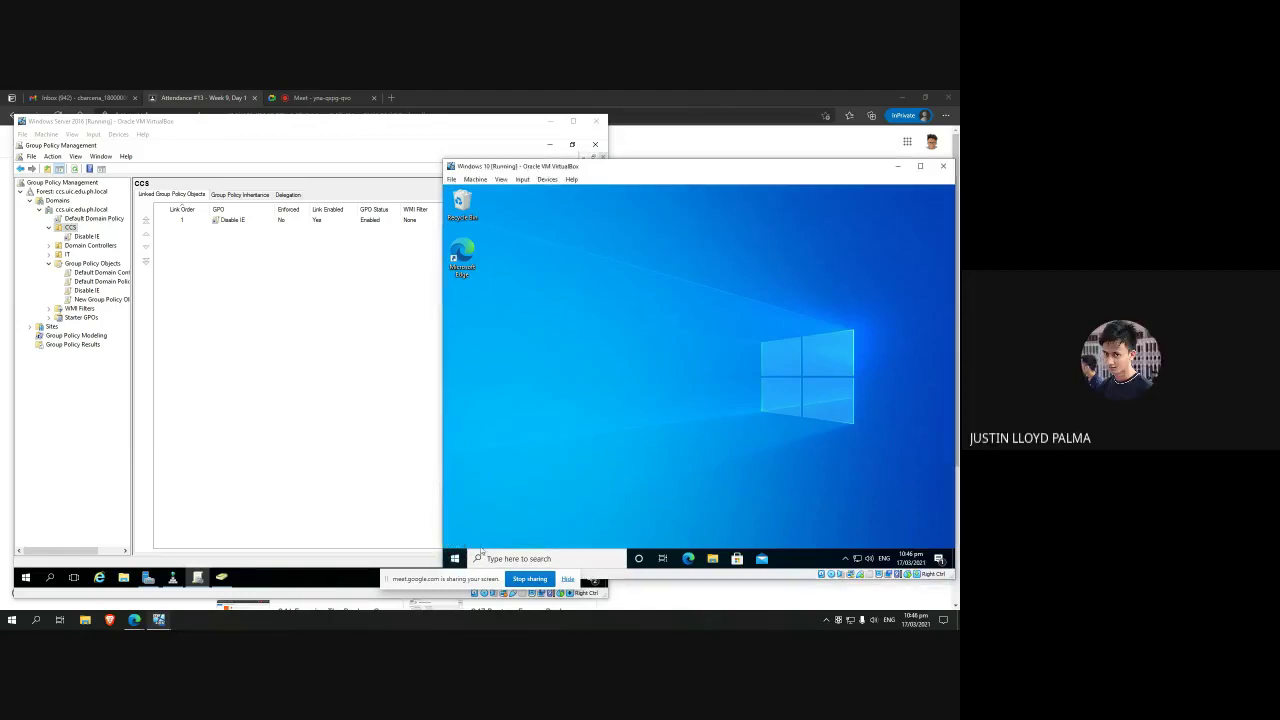
left_click(456, 558)
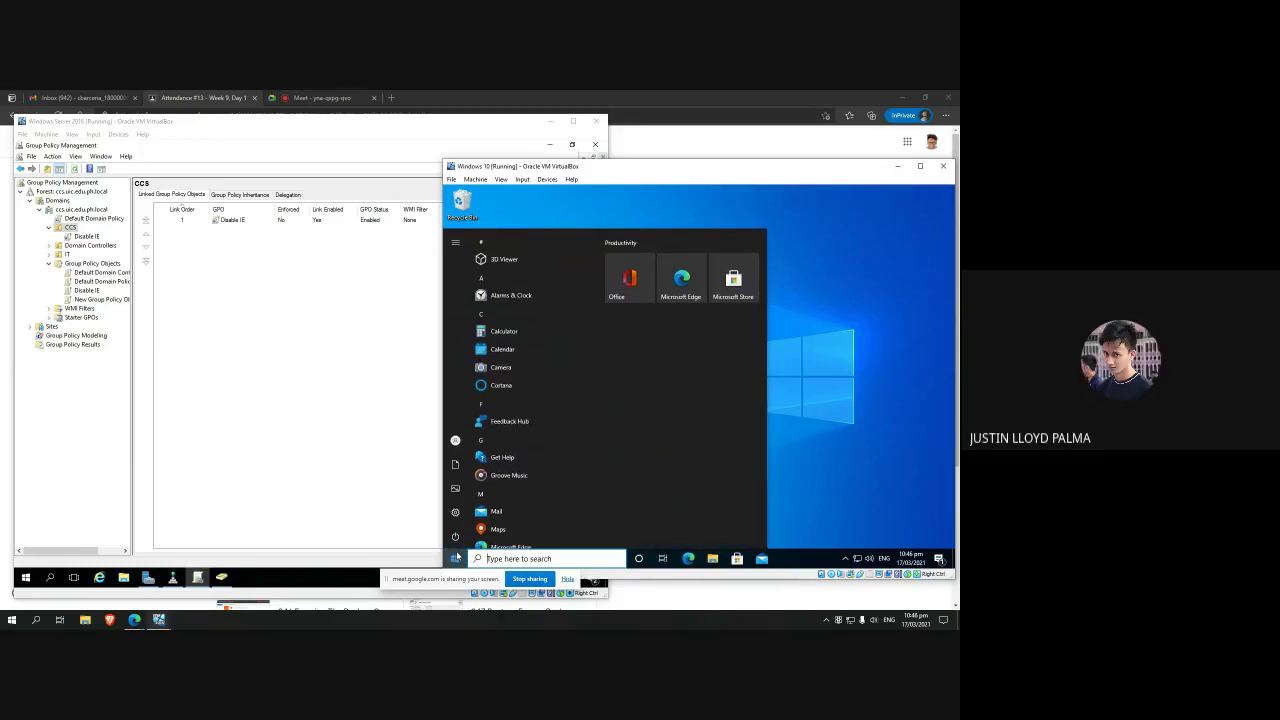
type("cmd")
key("Return")
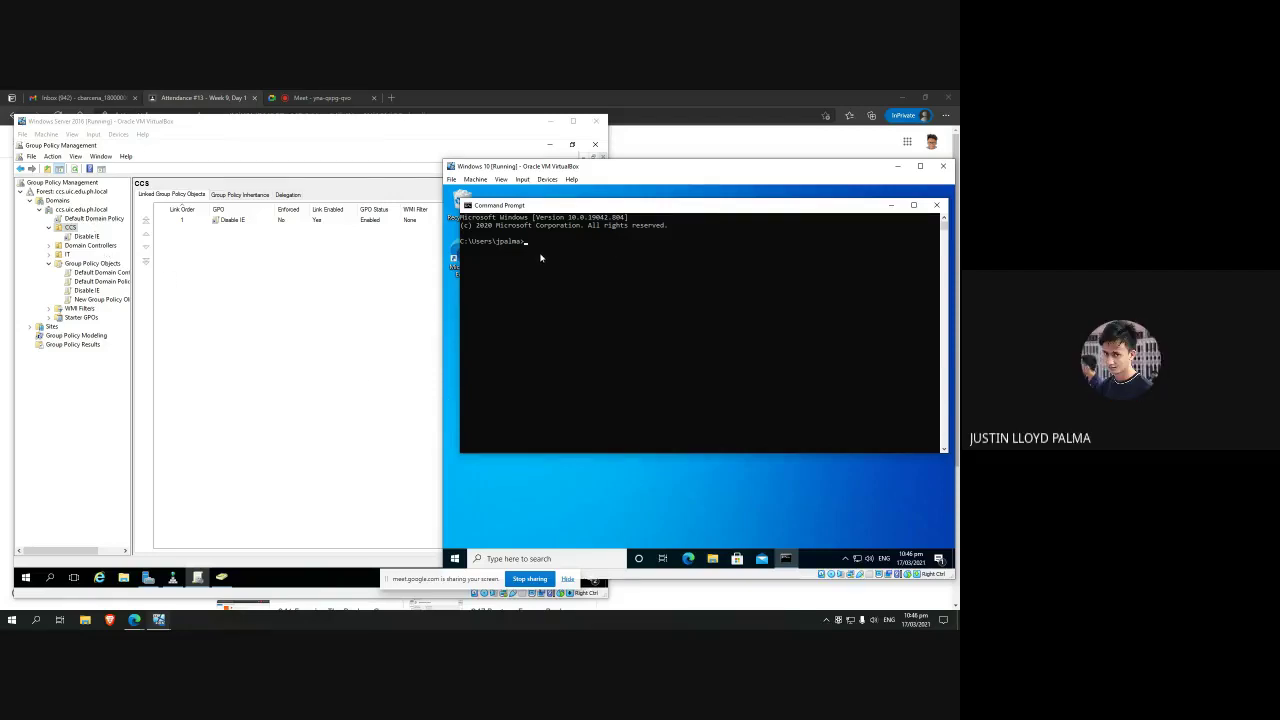
Step: Run 'gpupdate /force' in the Windows 10 Command Prompt to refresh Computer and User policy
left_click(541, 250)
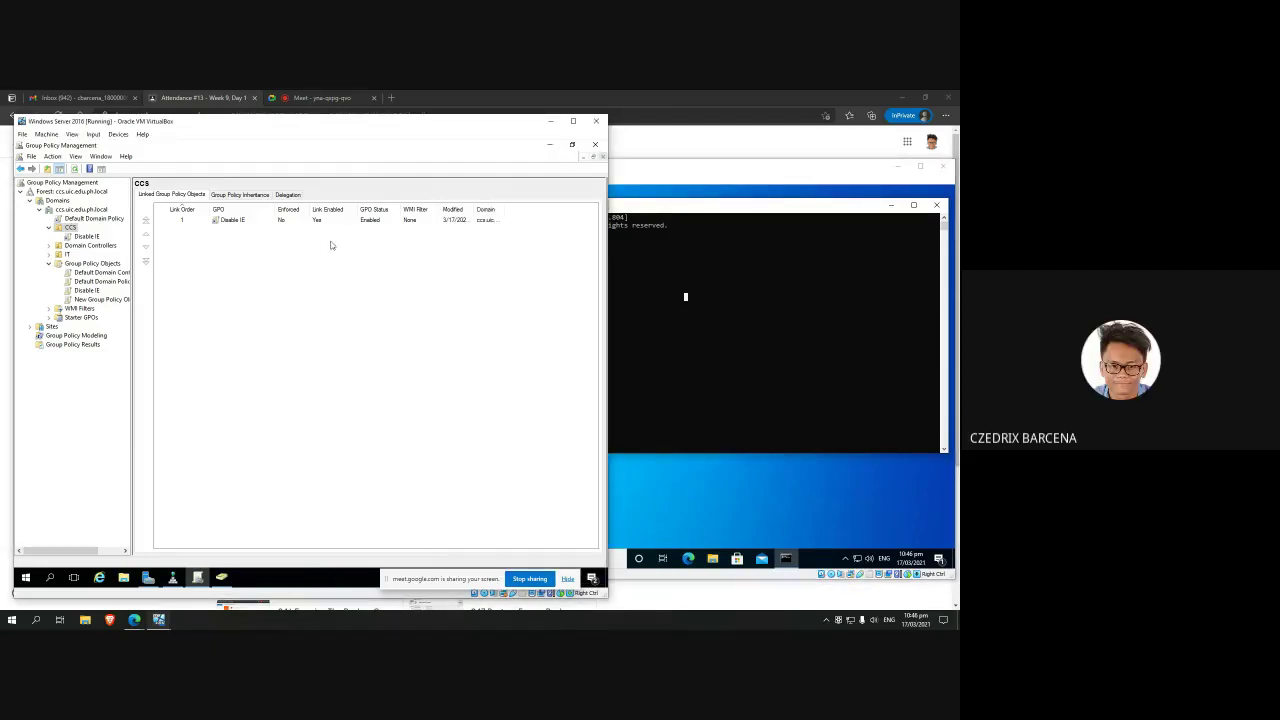
left_click(325, 222)
left_click(358, 289)
left_click(677, 290)
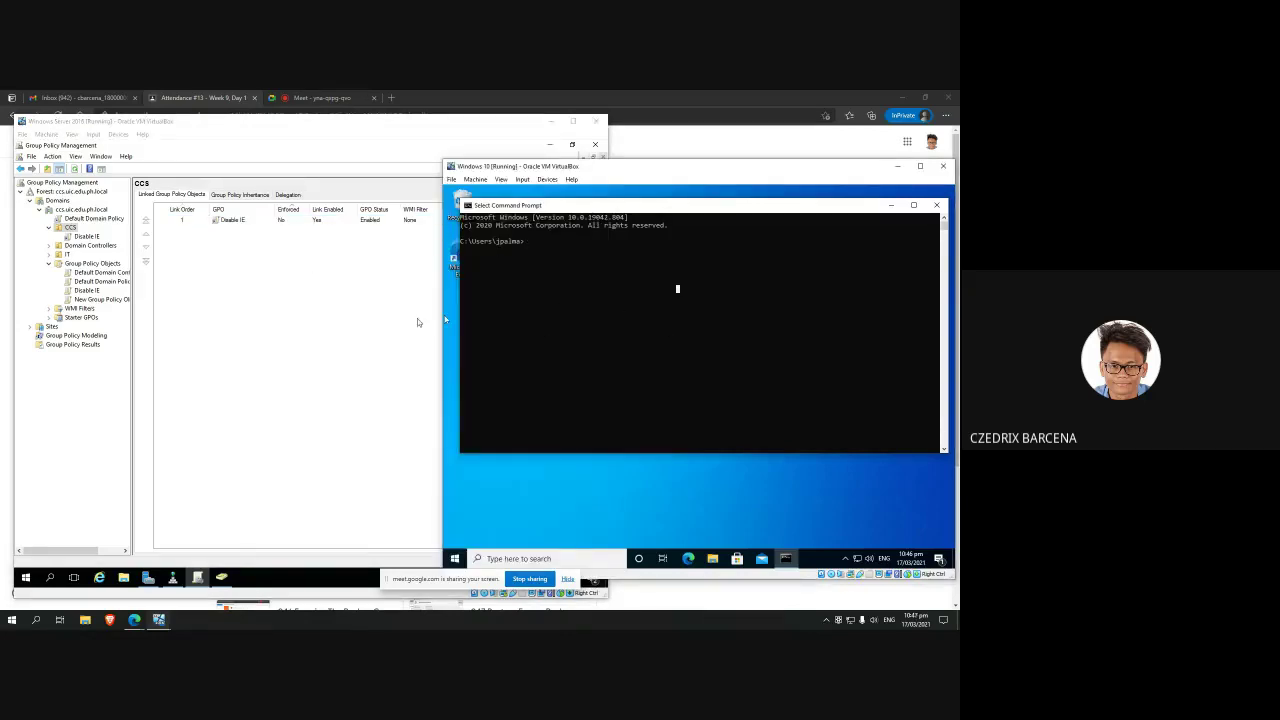
left_click(577, 265)
key("Escape")
type("gpupdate /force")
key("Return")
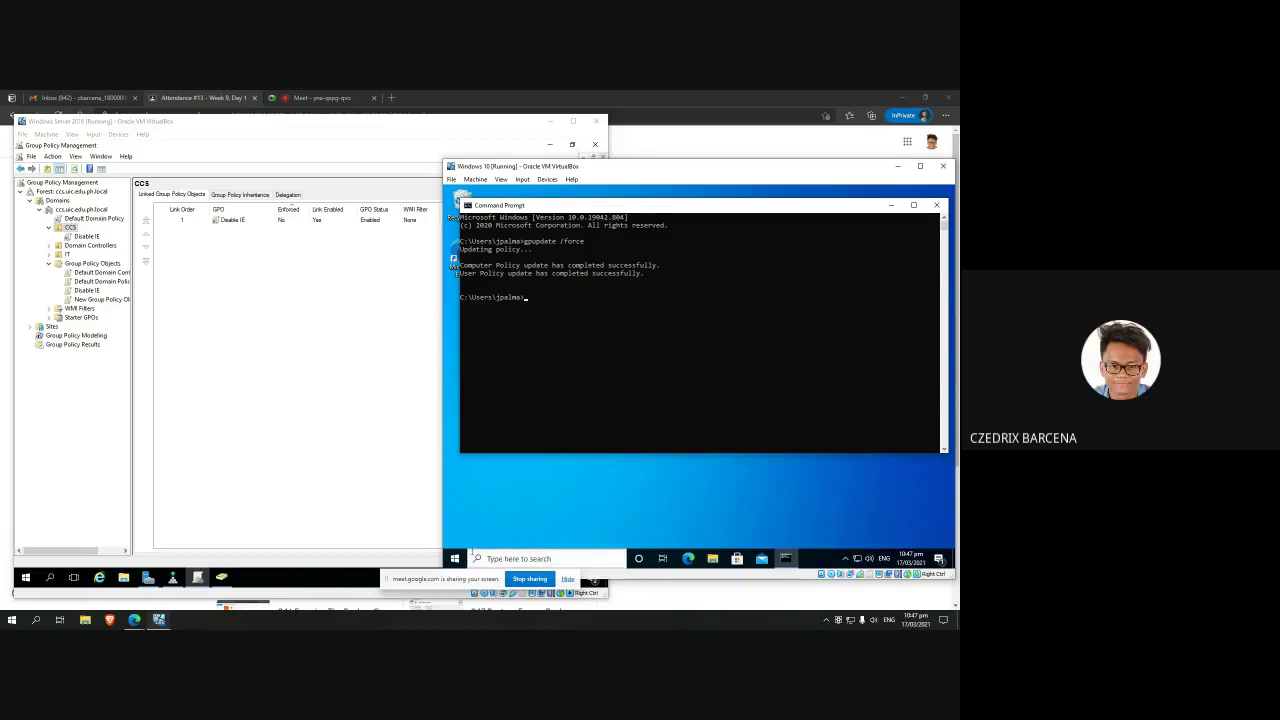
Step: Search Start for 'explorer', then select the New Group Policy Object GPO on the server
left_click(454, 559)
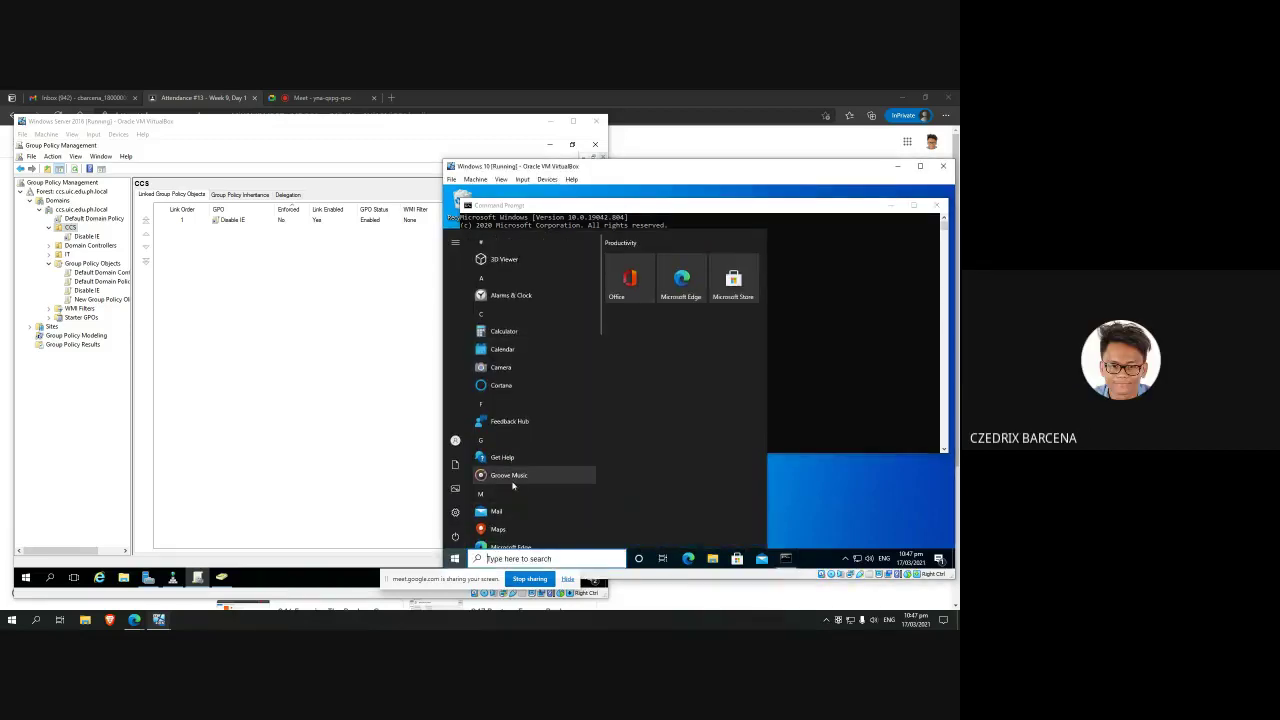
type("explorer")
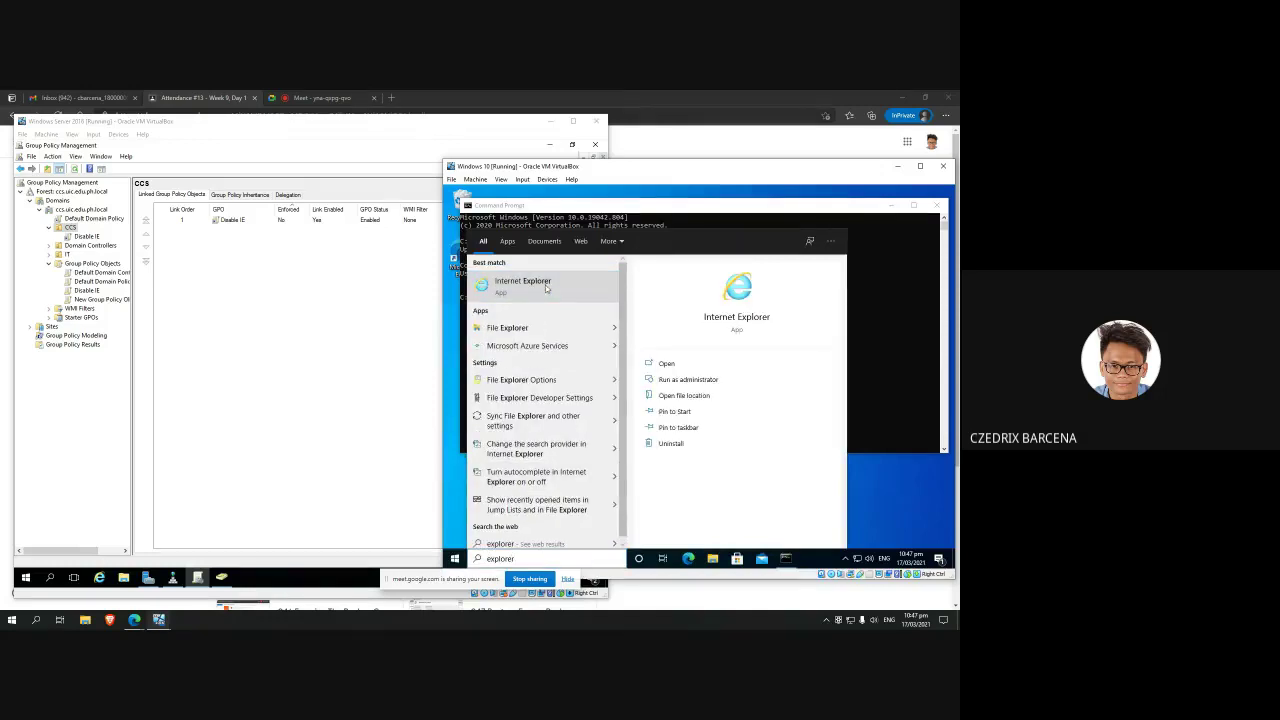
left_click(344, 320)
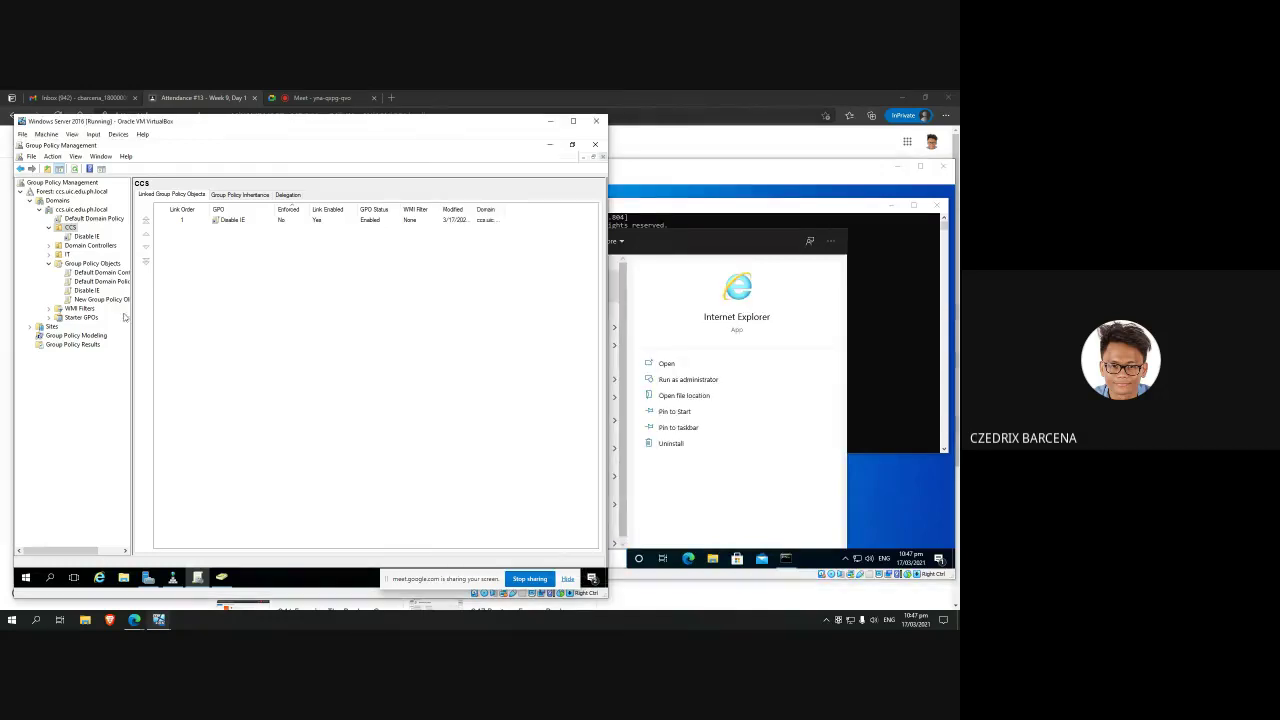
left_click(100, 299)
Step: Delete the unused New Group Policy Object GPO, leaving three GPOs
right_click(105, 298)
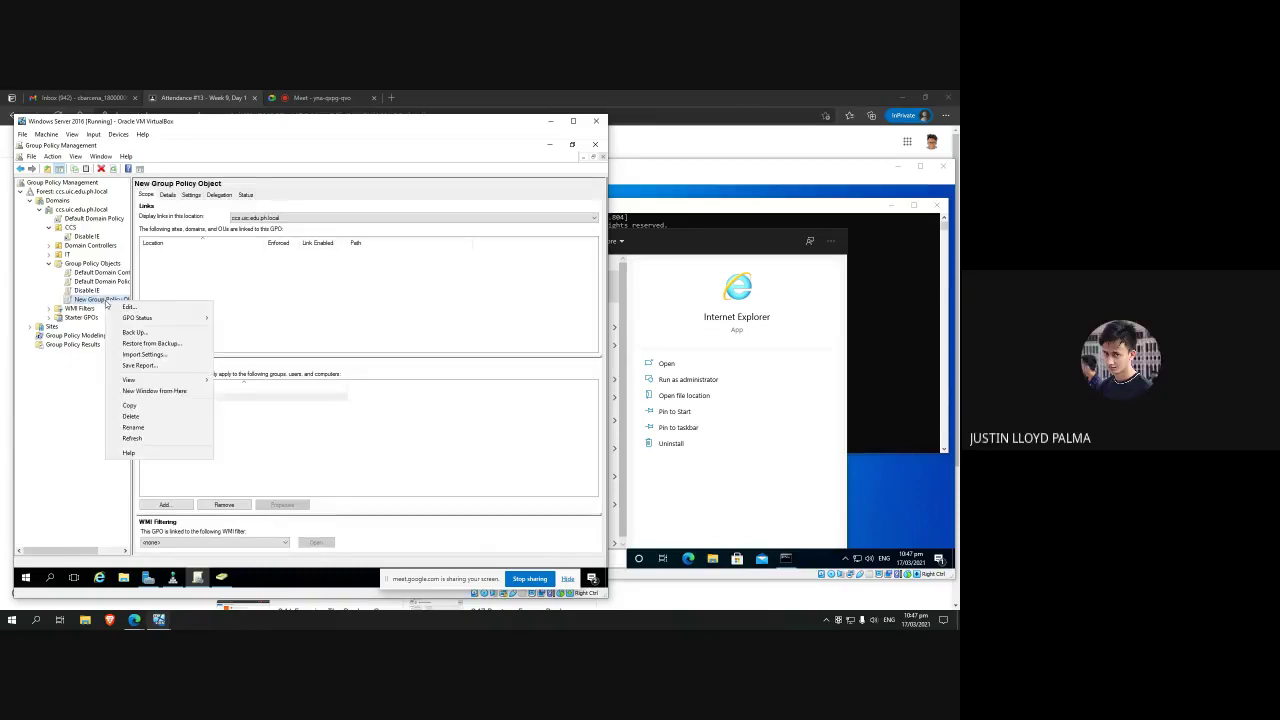
left_click(159, 410)
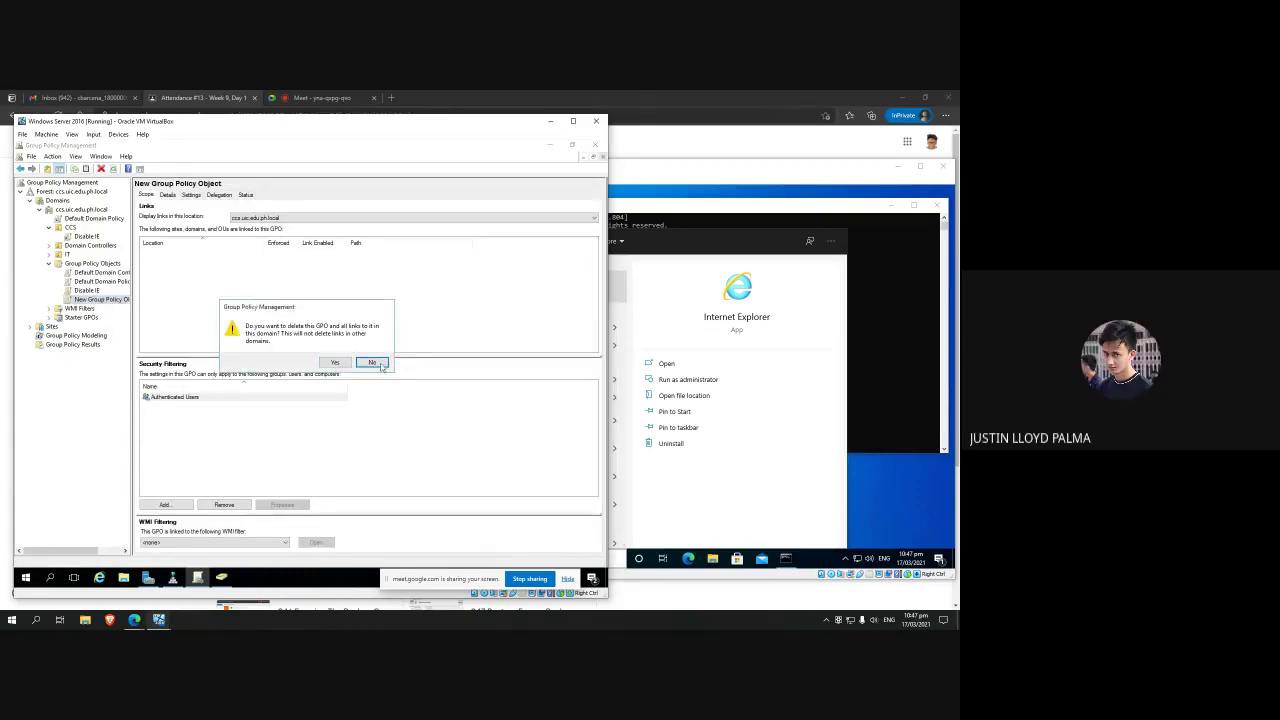
left_click(372, 362)
left_click(84, 237)
right_click(84, 237)
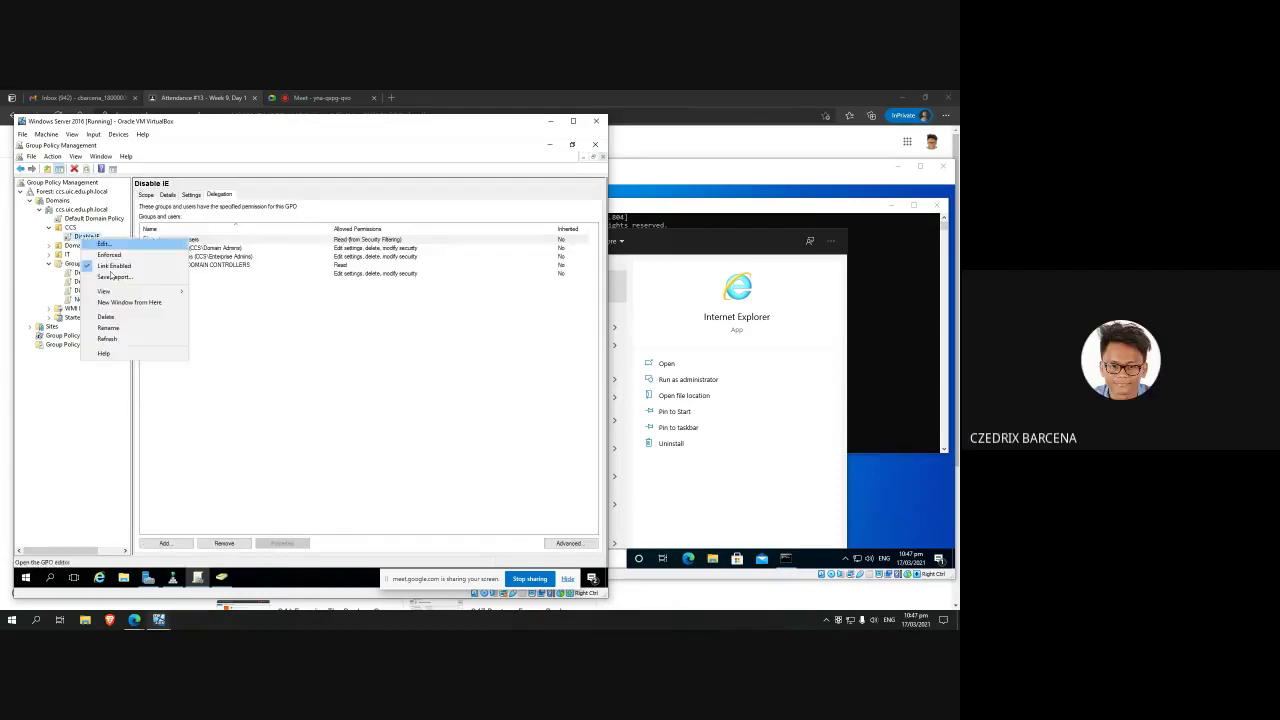
key("Escape")
left_click(90, 300)
right_click(92, 300)
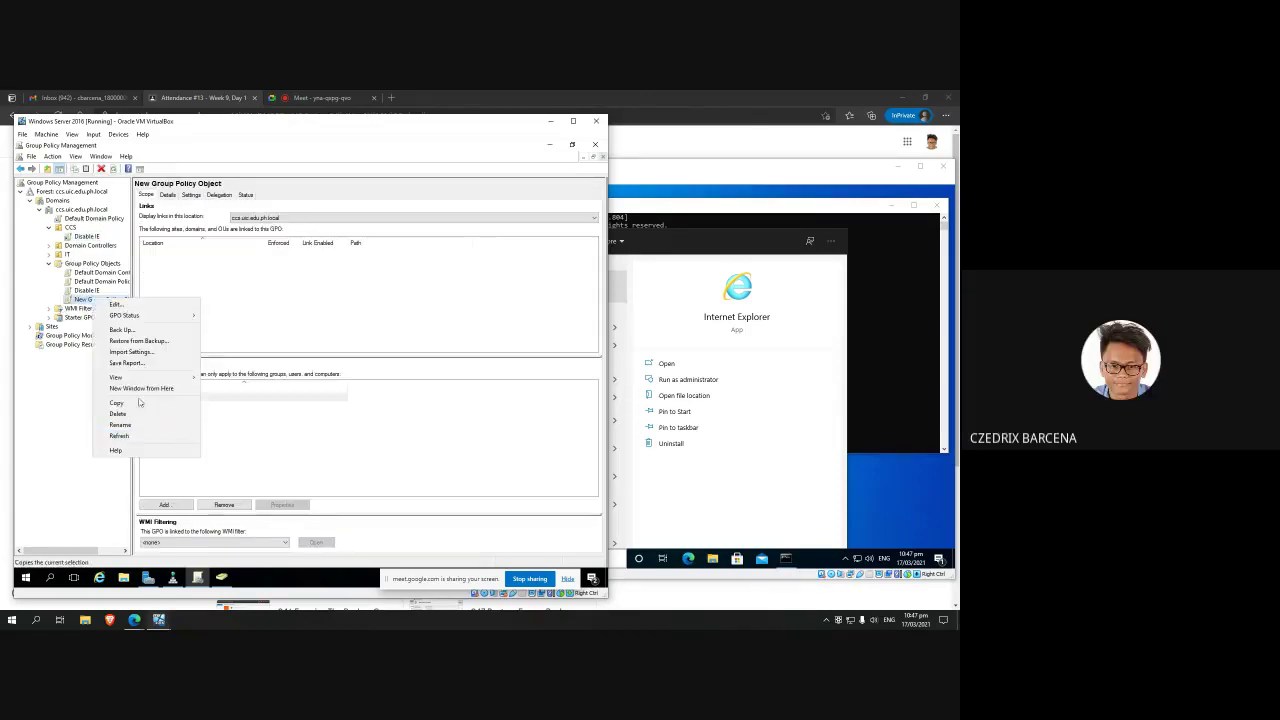
left_click(129, 414)
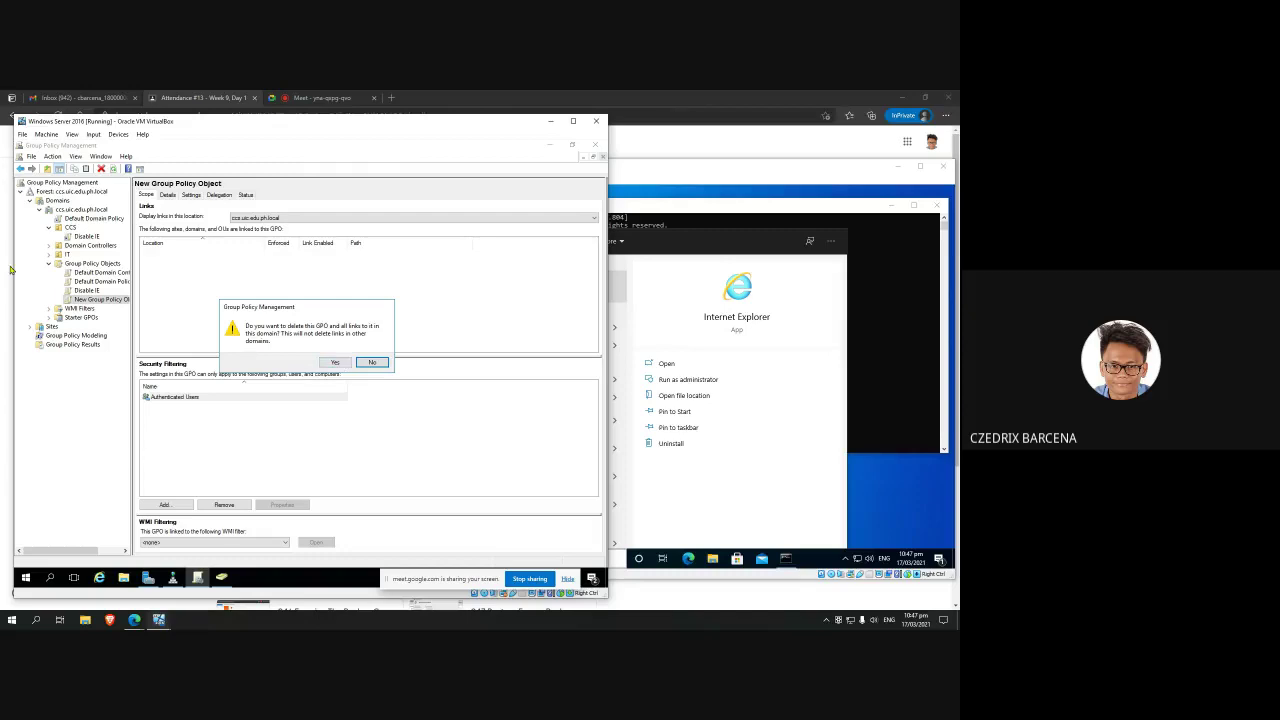
left_click(335, 362)
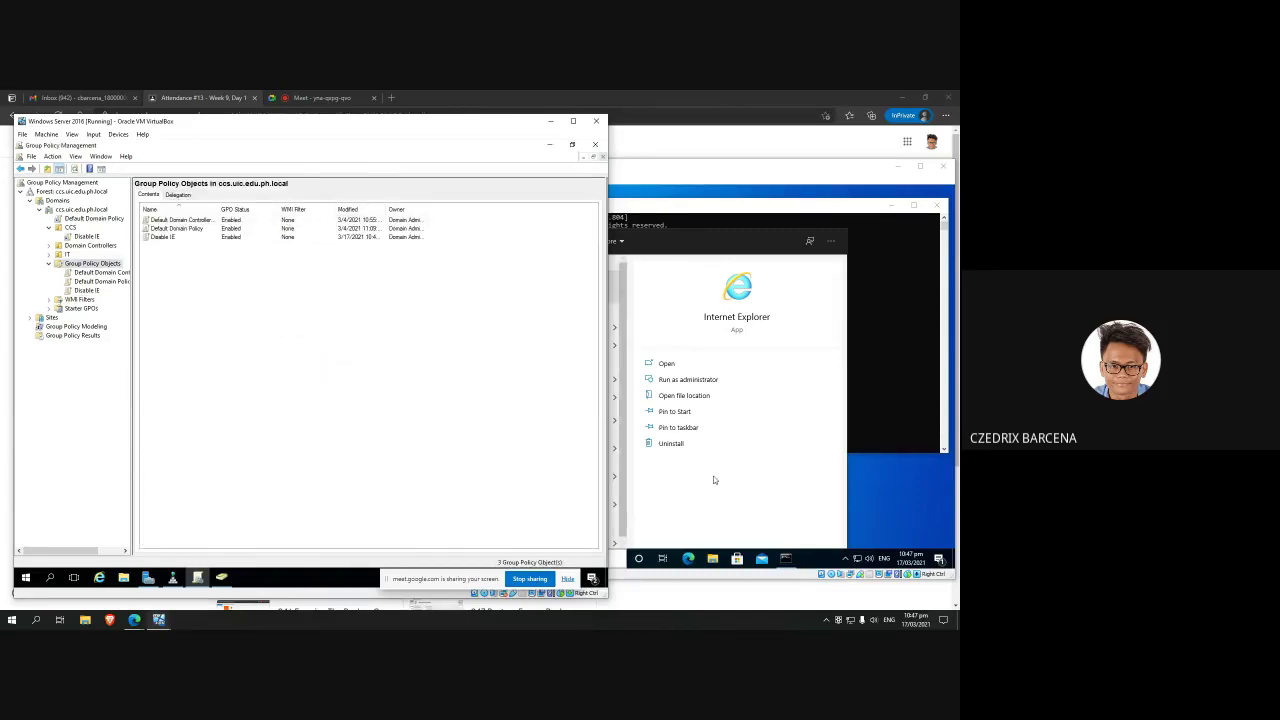
Step: Rerun 'gpupdate /force' on the Windows 10 client
left_click(615, 285)
key("Escape")
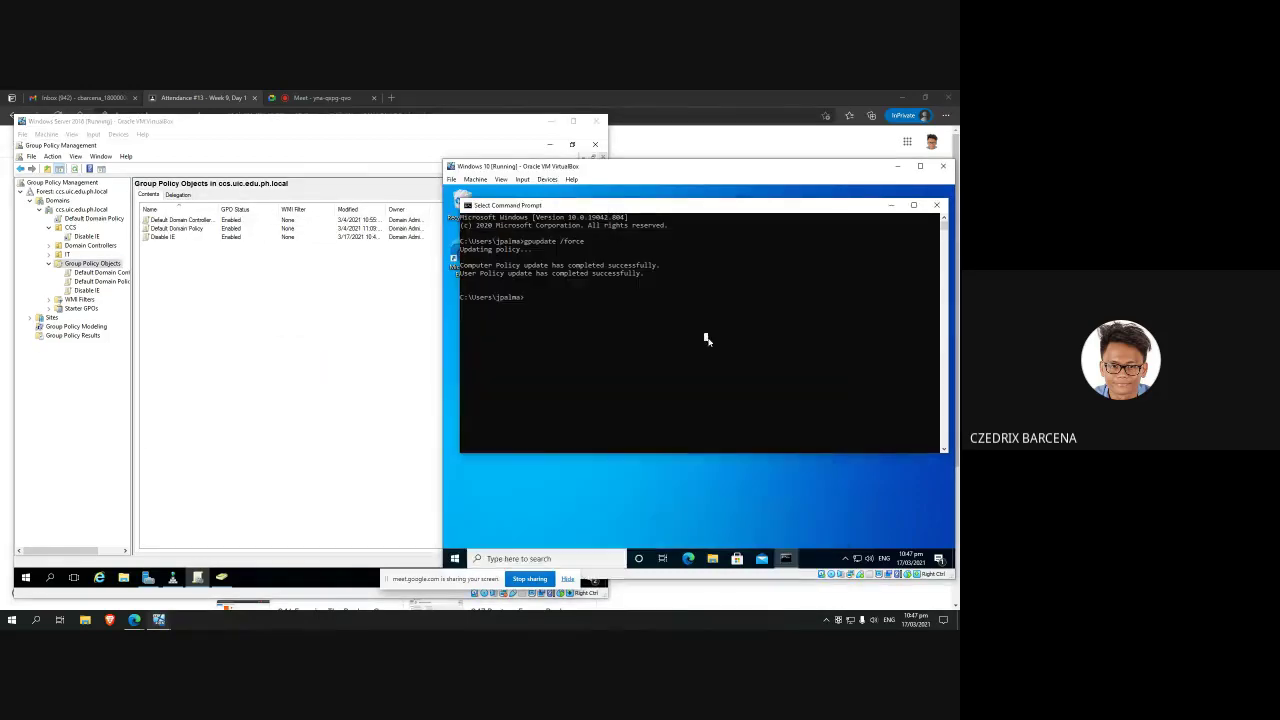
key("Up")
key("Return")
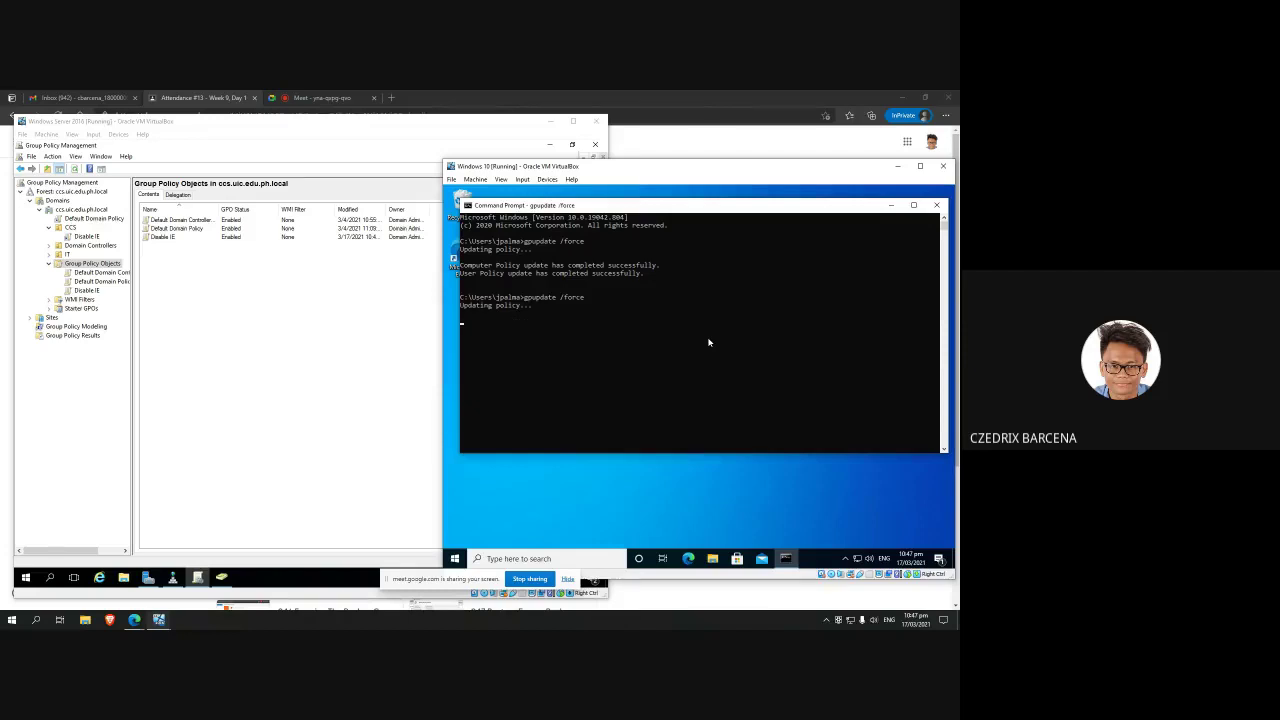
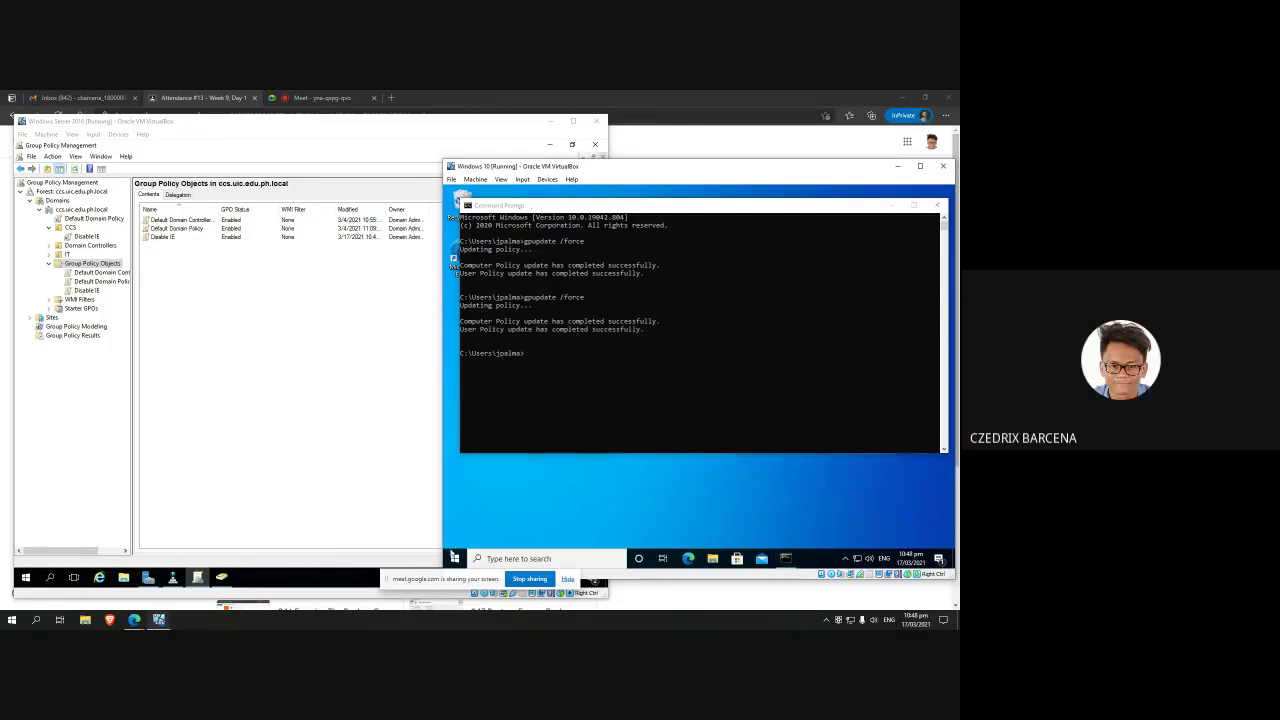
Step: Search the Windows 10 Start menu for 'expl' to confirm Internet Explorer still appears
left_click(454, 558)
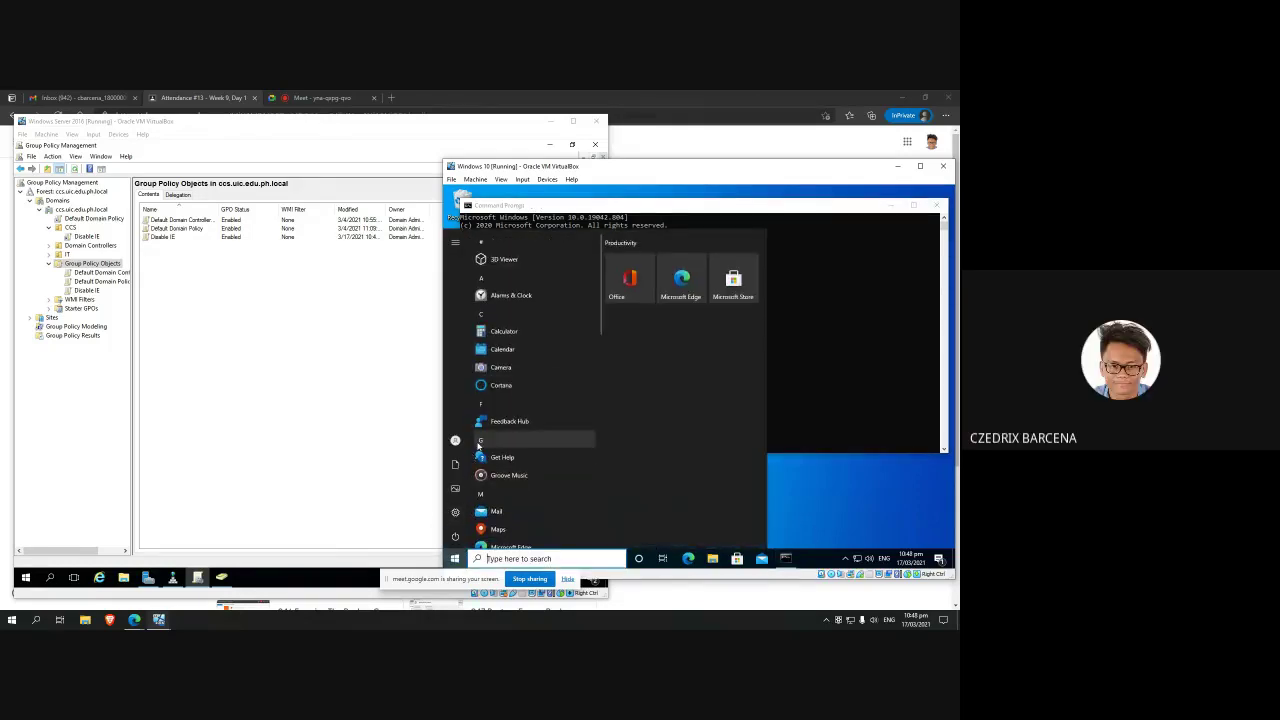
type("a")
key("BackSpace")
type("internet")
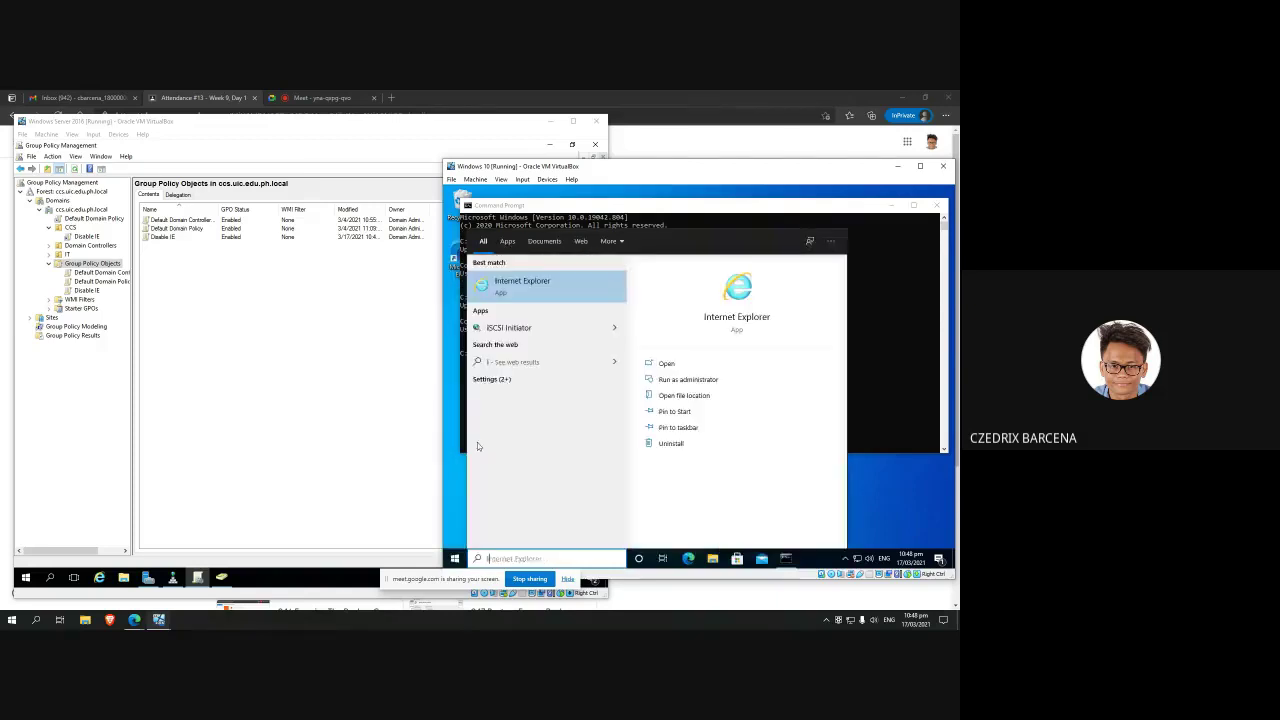
key("BackSpace")
key("BackSpace")
key("BackSpace")
key("BackSpace")
key("BackSpace")
key("BackSpace")
key("BackSpace")
key("BackSpace")
type("expl")
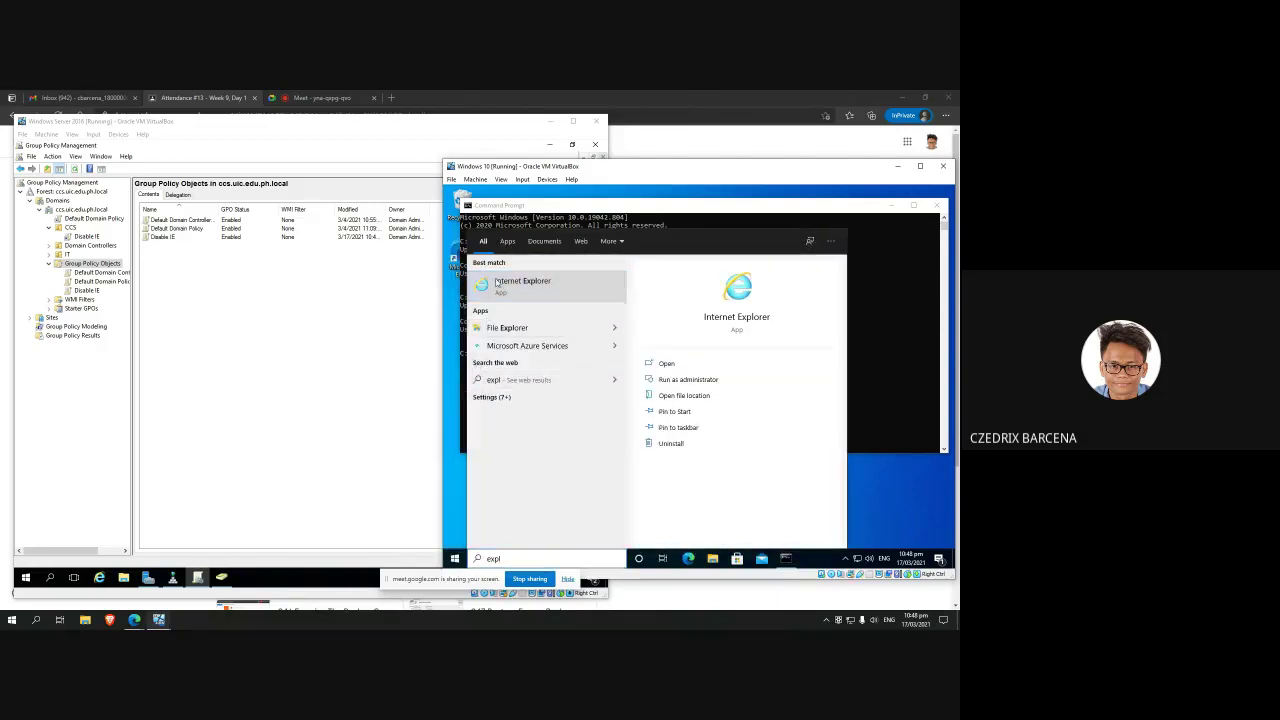
left_click(354, 301)
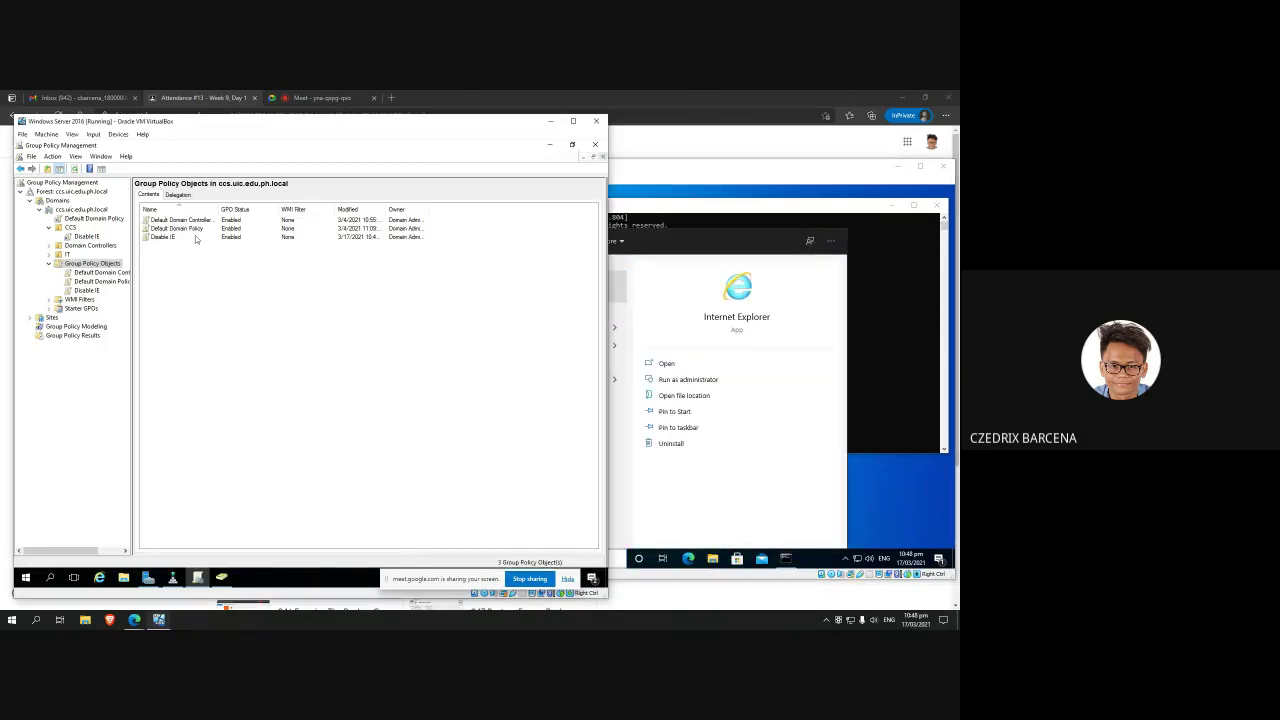
Step: Select the Disable IE GPO under CCS and inspect its User Configuration in the policy editor
left_click(190, 238)
left_click(92, 263)
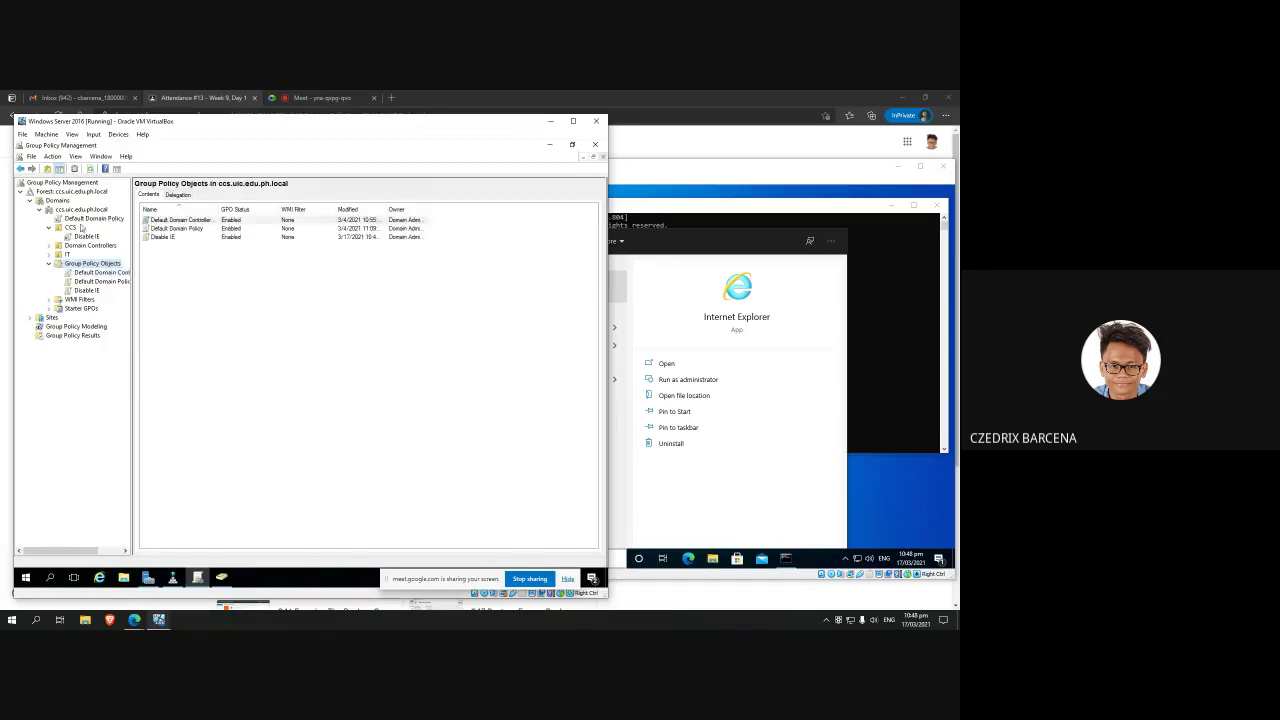
left_click(80, 236)
right_click(80, 236)
key("Escape")
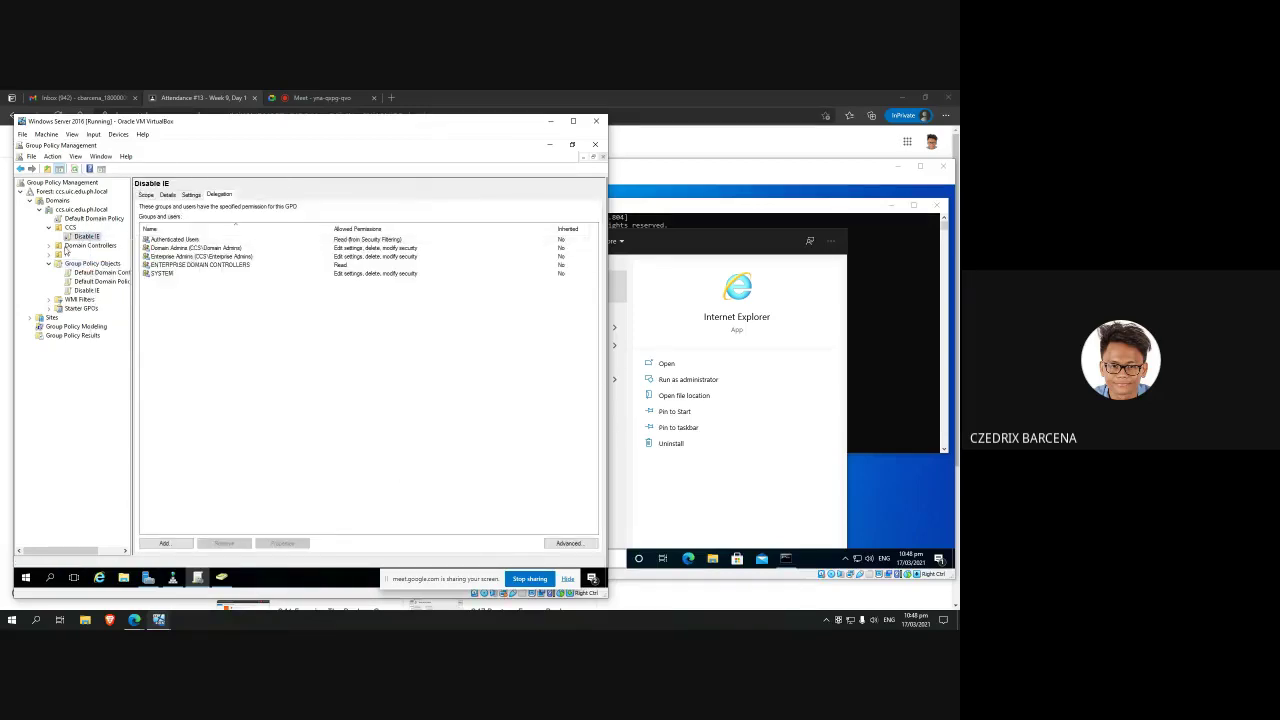
right_click(78, 236)
key("Escape")
right_click(88, 240)
left_click(108, 247)
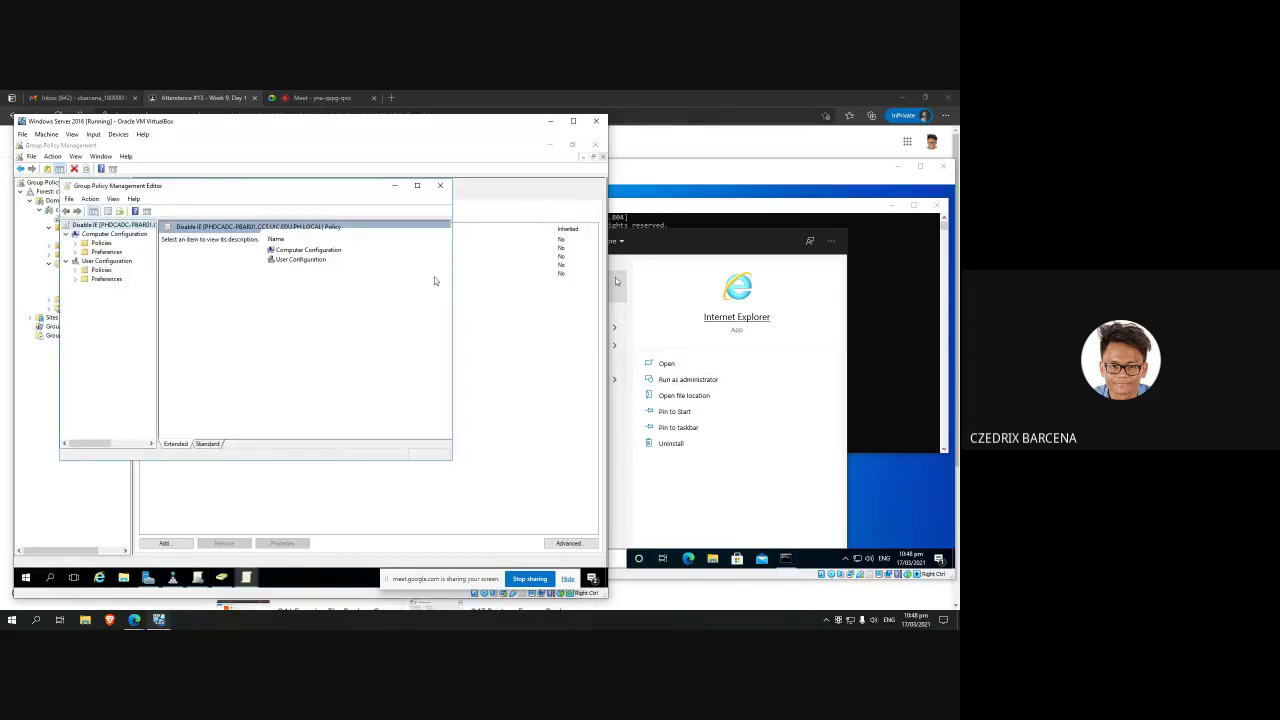
left_click(76, 270)
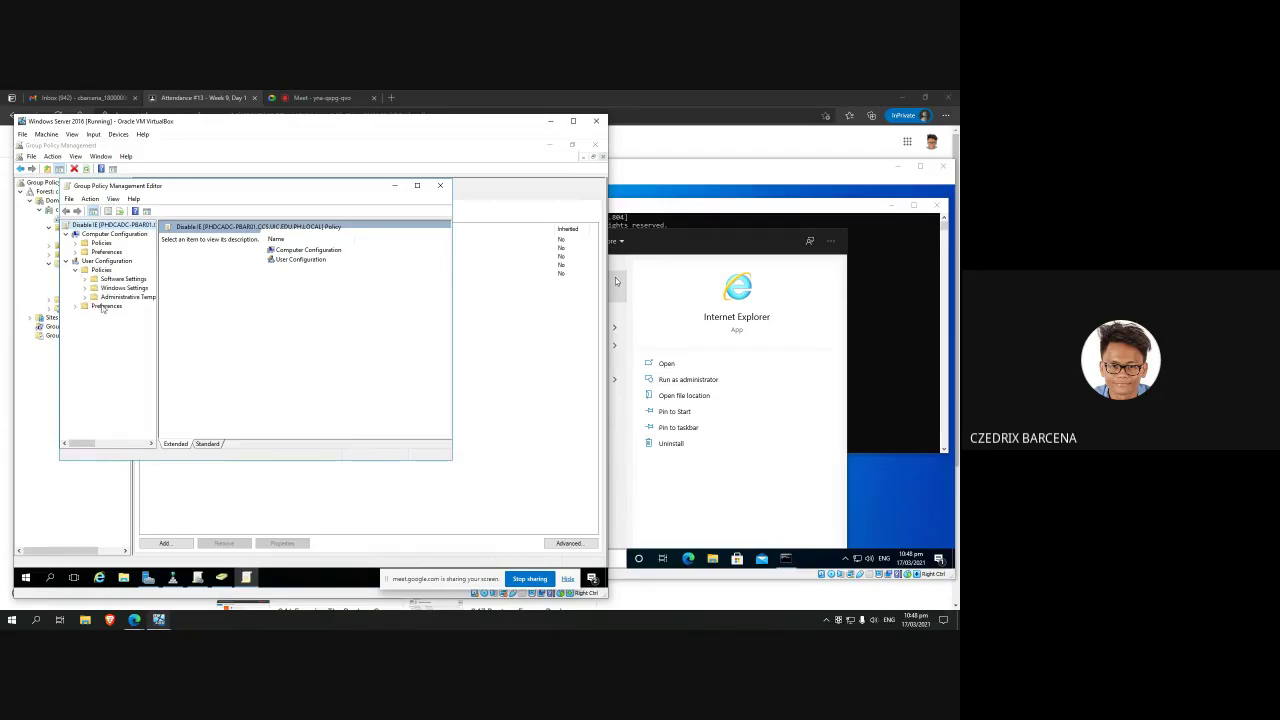
left_click(440, 185)
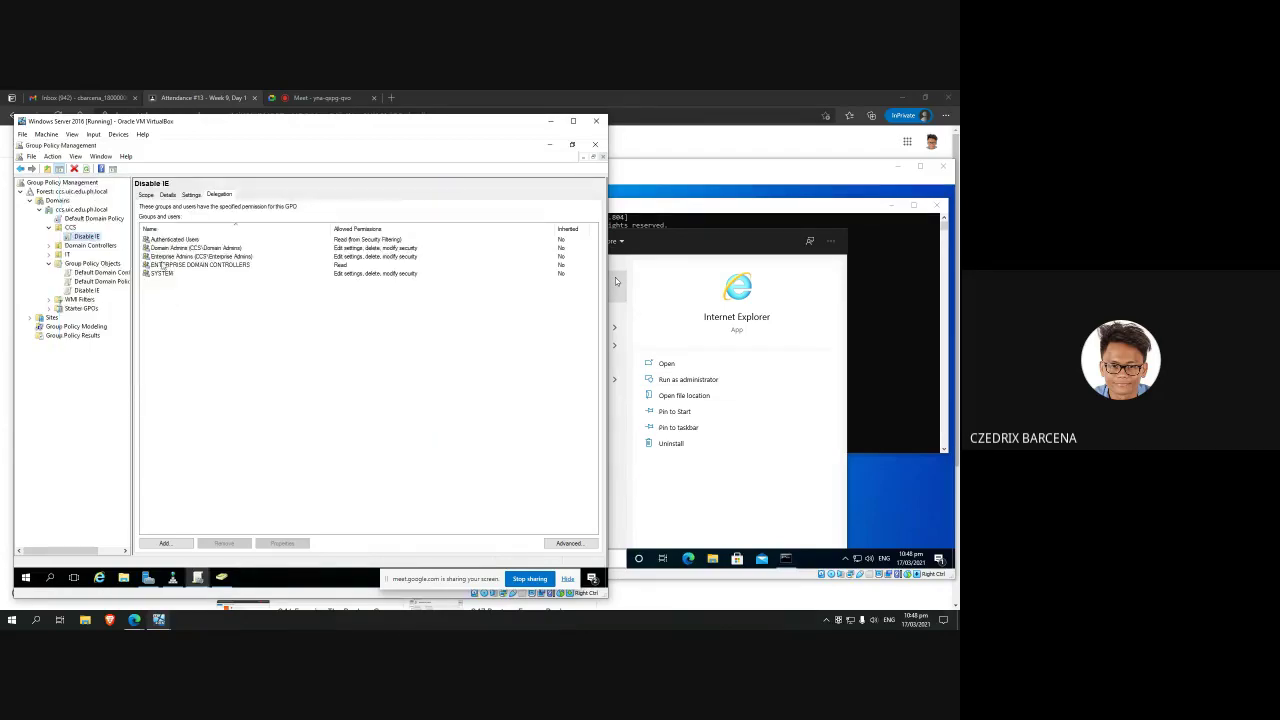
Step: Review the Disable IE scope and its Authenticated Users security filtering entry
left_click(190, 264)
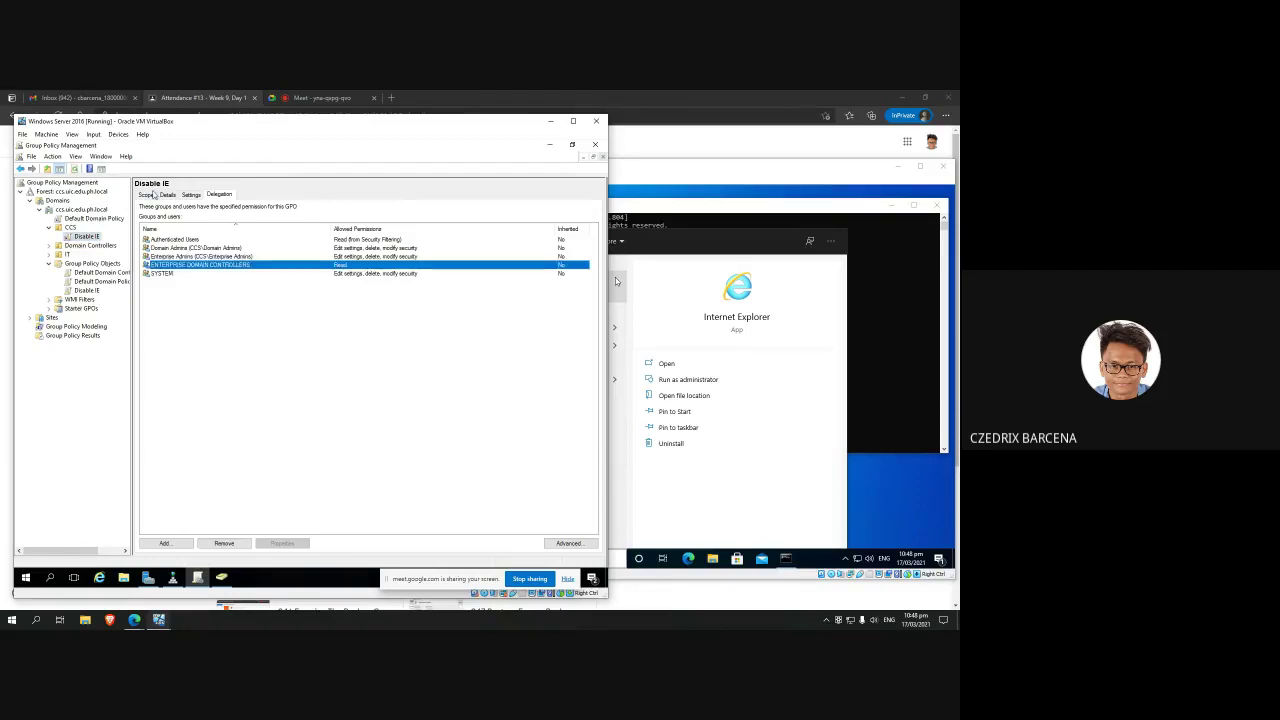
left_click(153, 194)
left_click(185, 398)
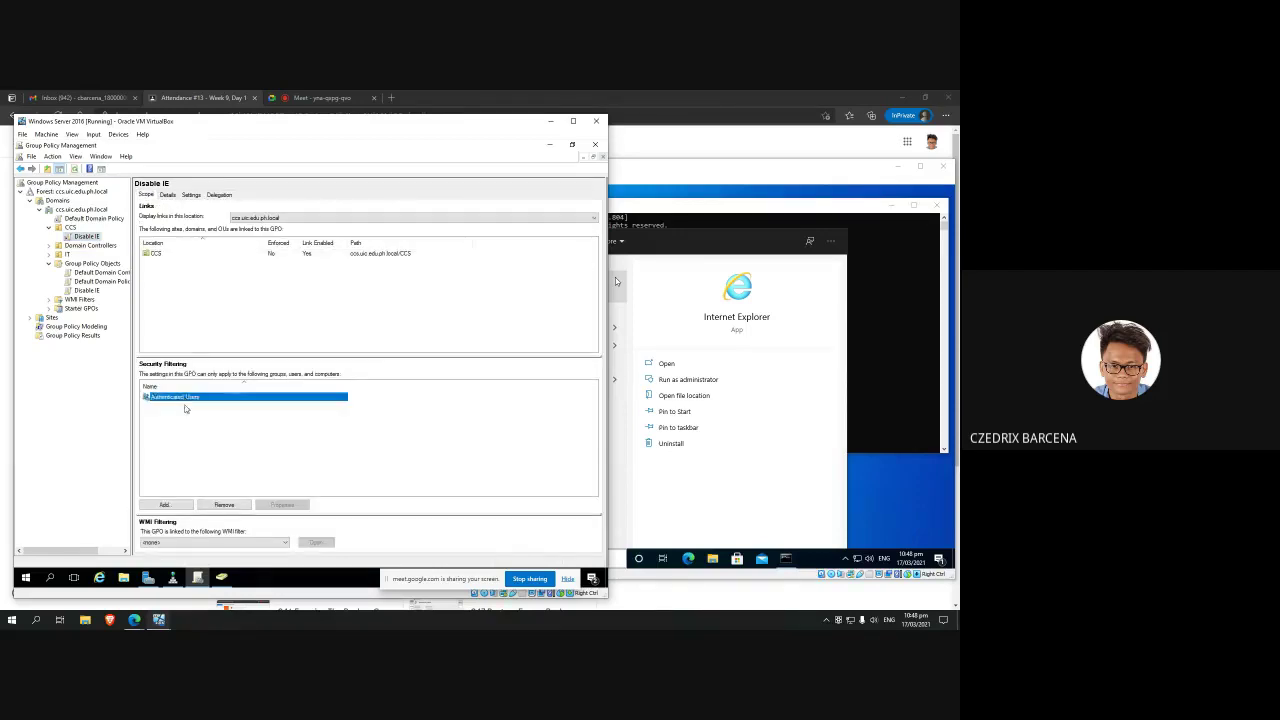
left_click(185, 408)
left_click(187, 401)
left_click(175, 424)
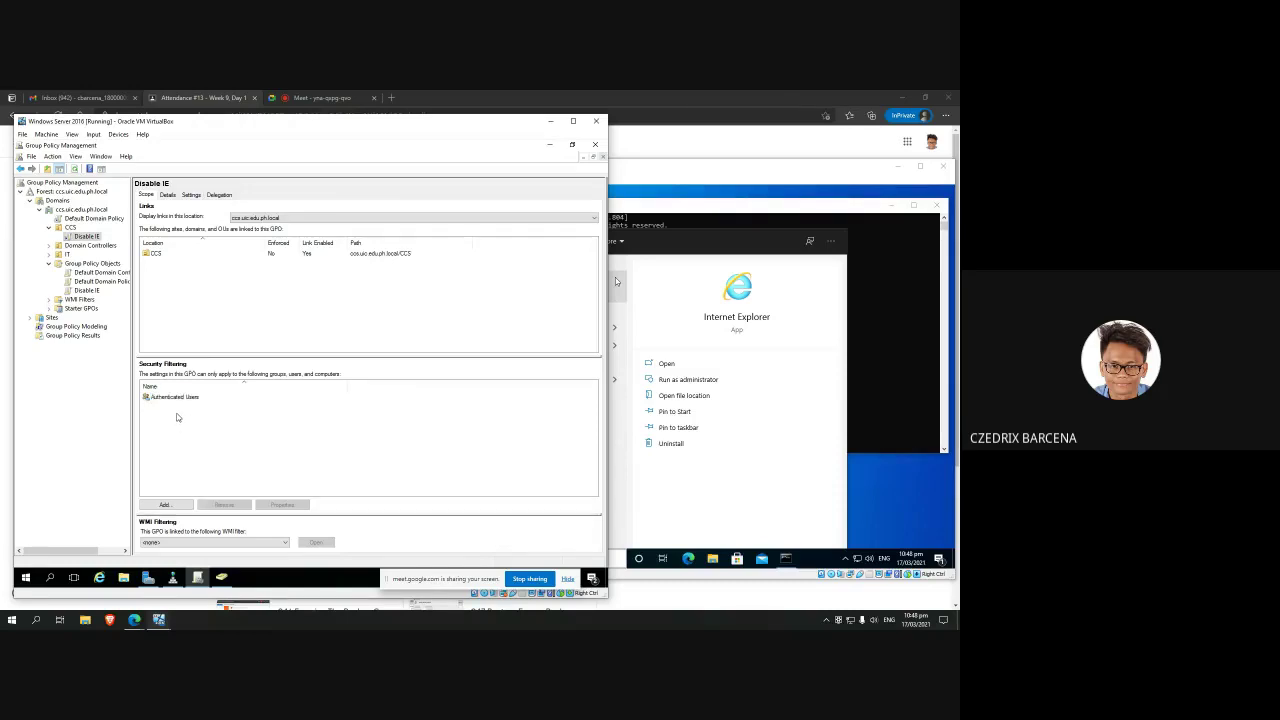
left_click(173, 405)
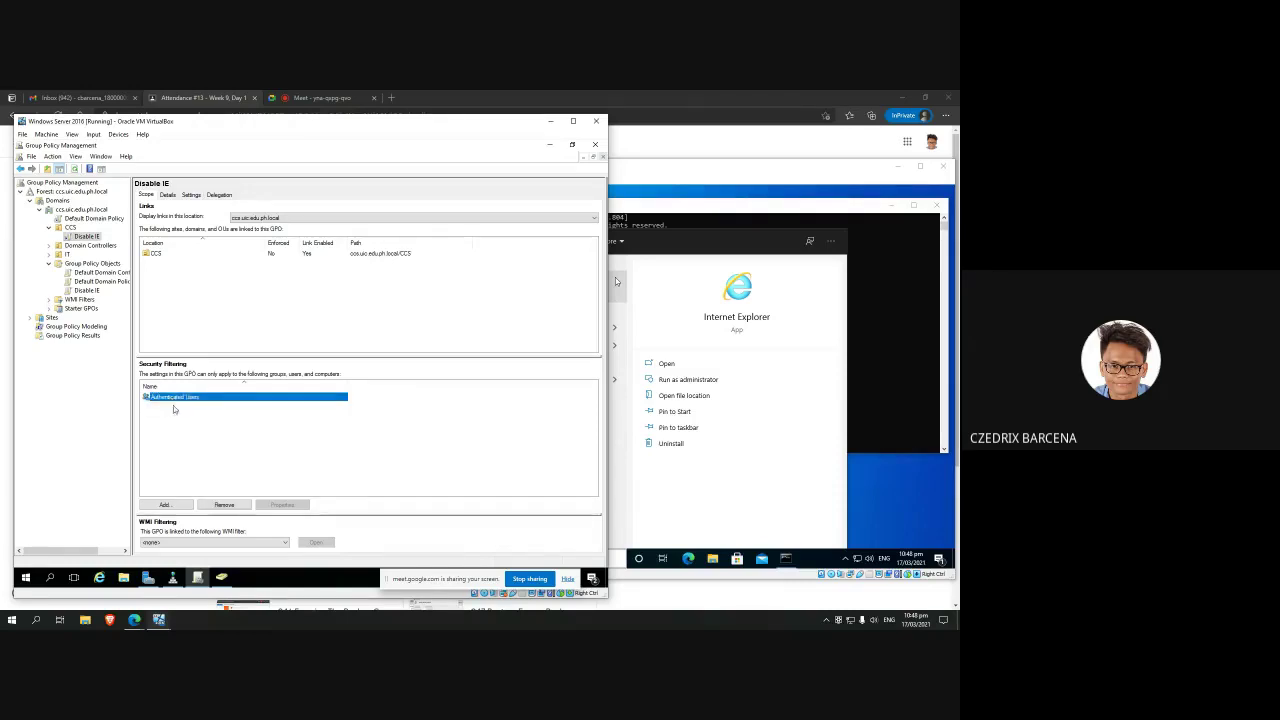
left_click(171, 432)
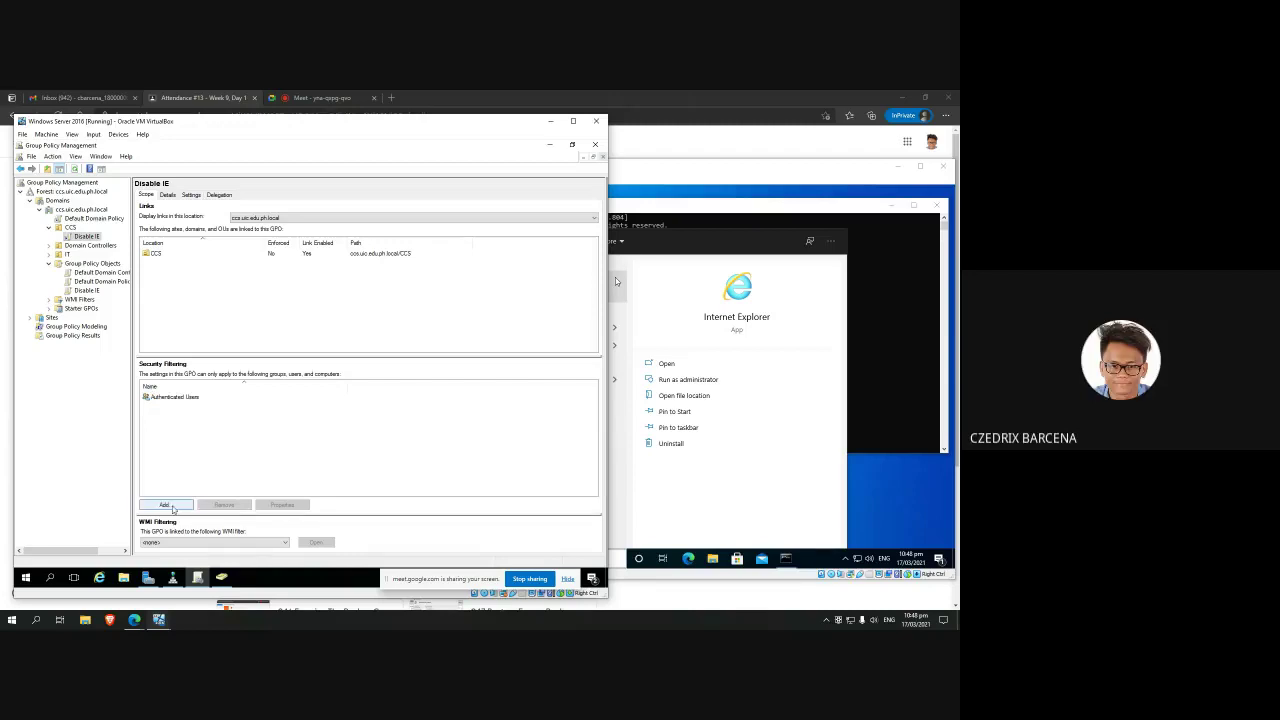
Step: Add a domain user account to Disable IE's security filtering, resolving it with Check Names
left_click(165, 505)
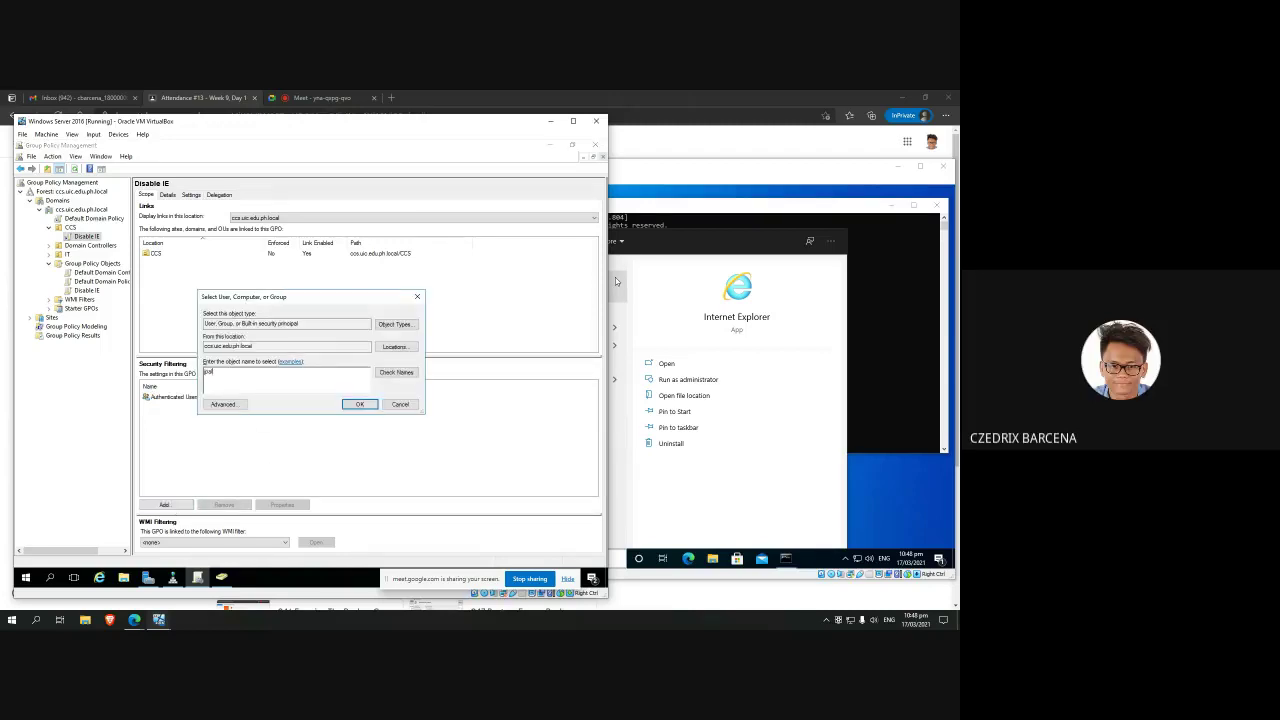
left_click(395, 372)
left_click(359, 404)
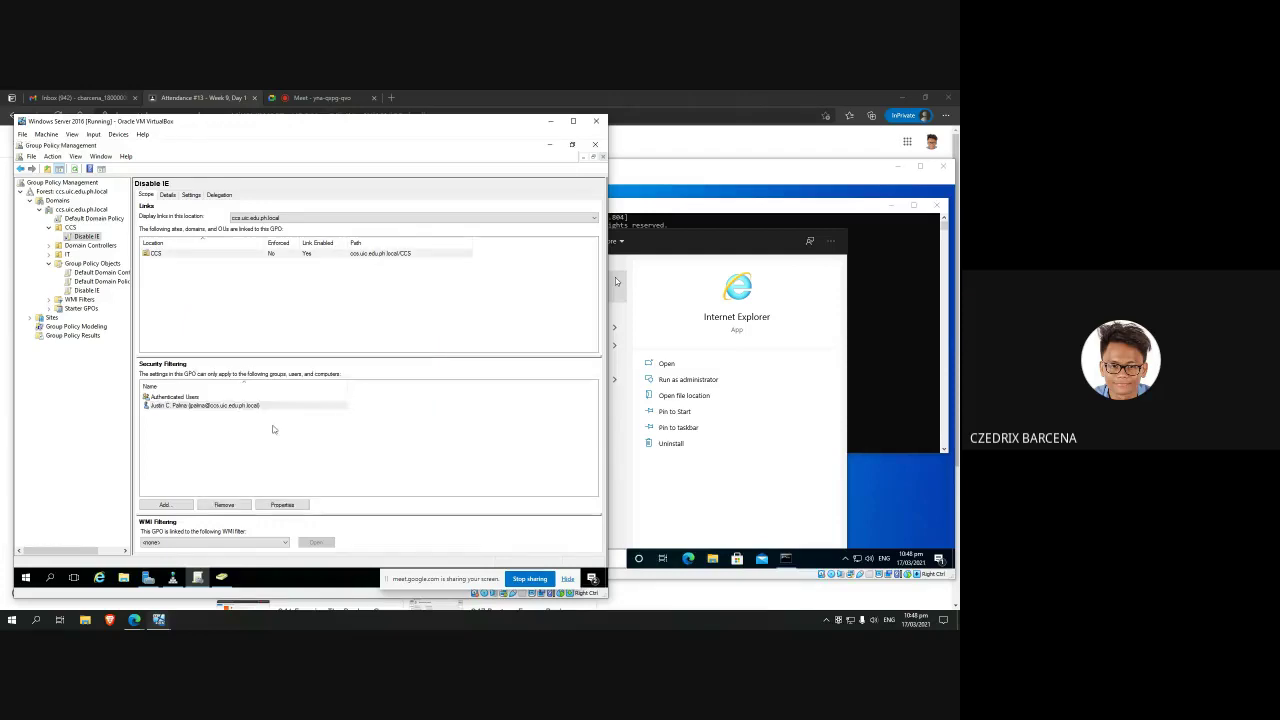
left_click(750, 484)
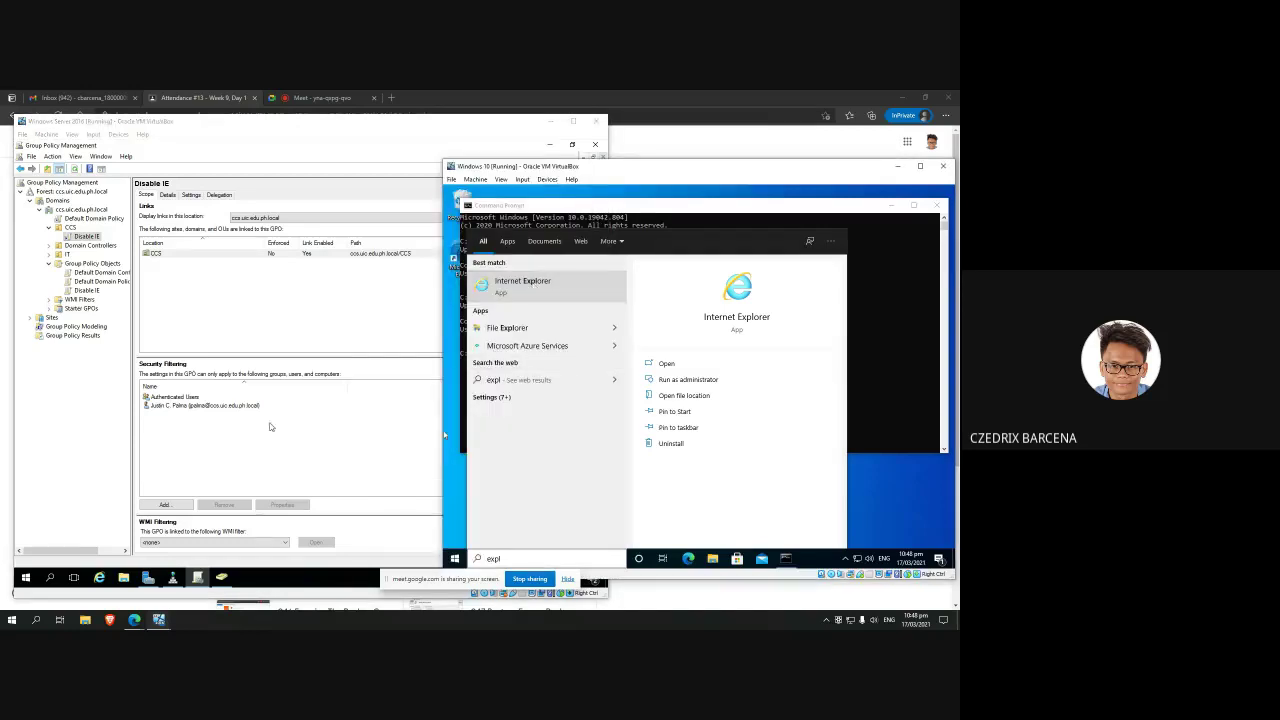
left_click(272, 427)
left_click(85, 290)
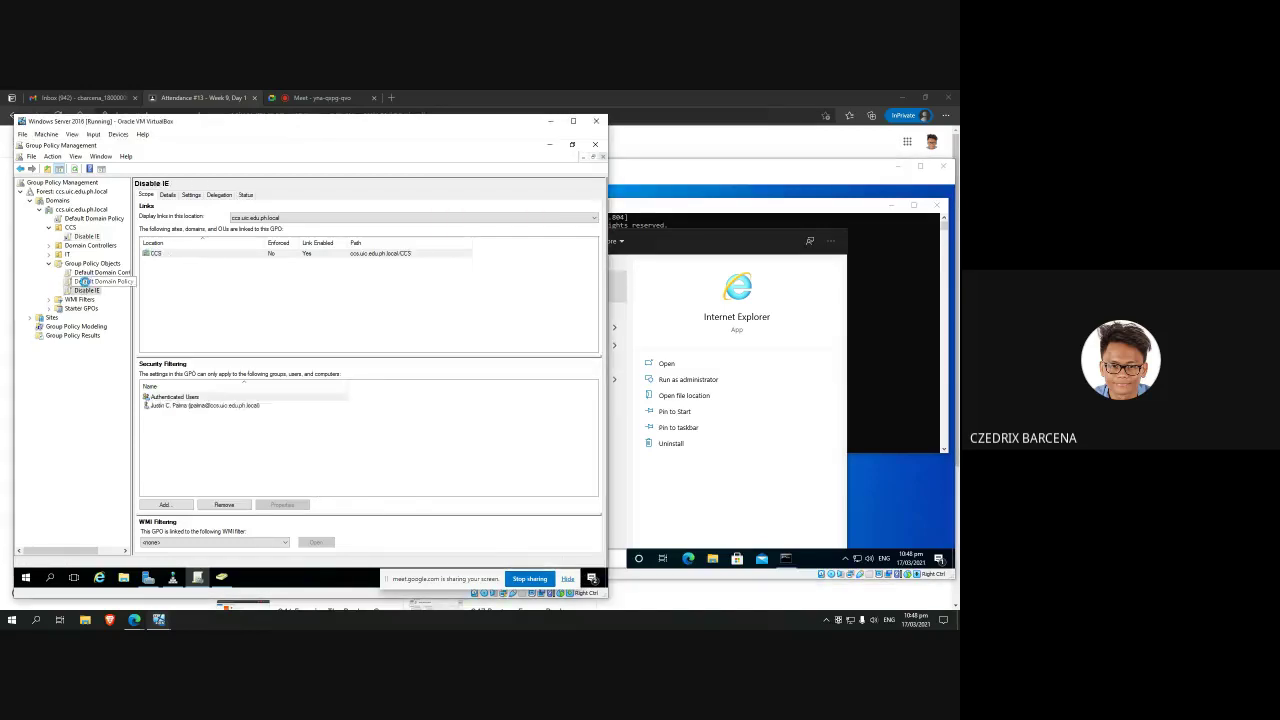
right_click(88, 292)
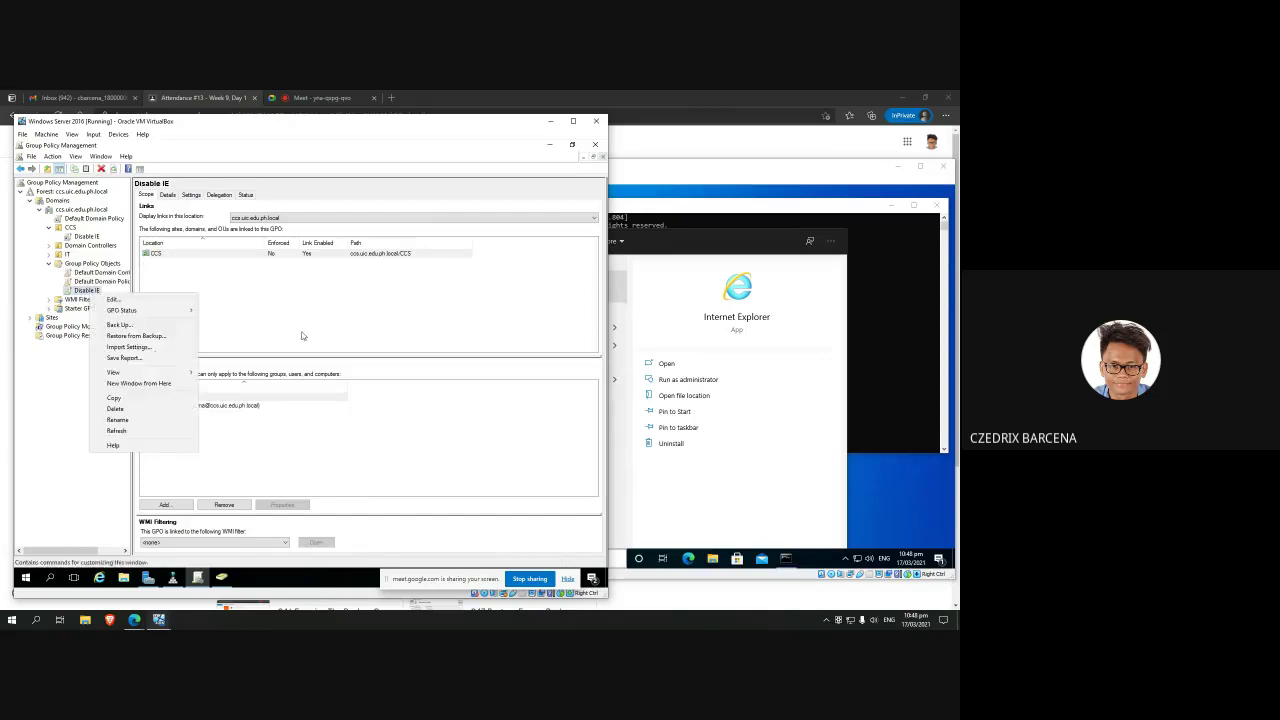
left_click(88, 292)
right_click(88, 292)
left_click(107, 296)
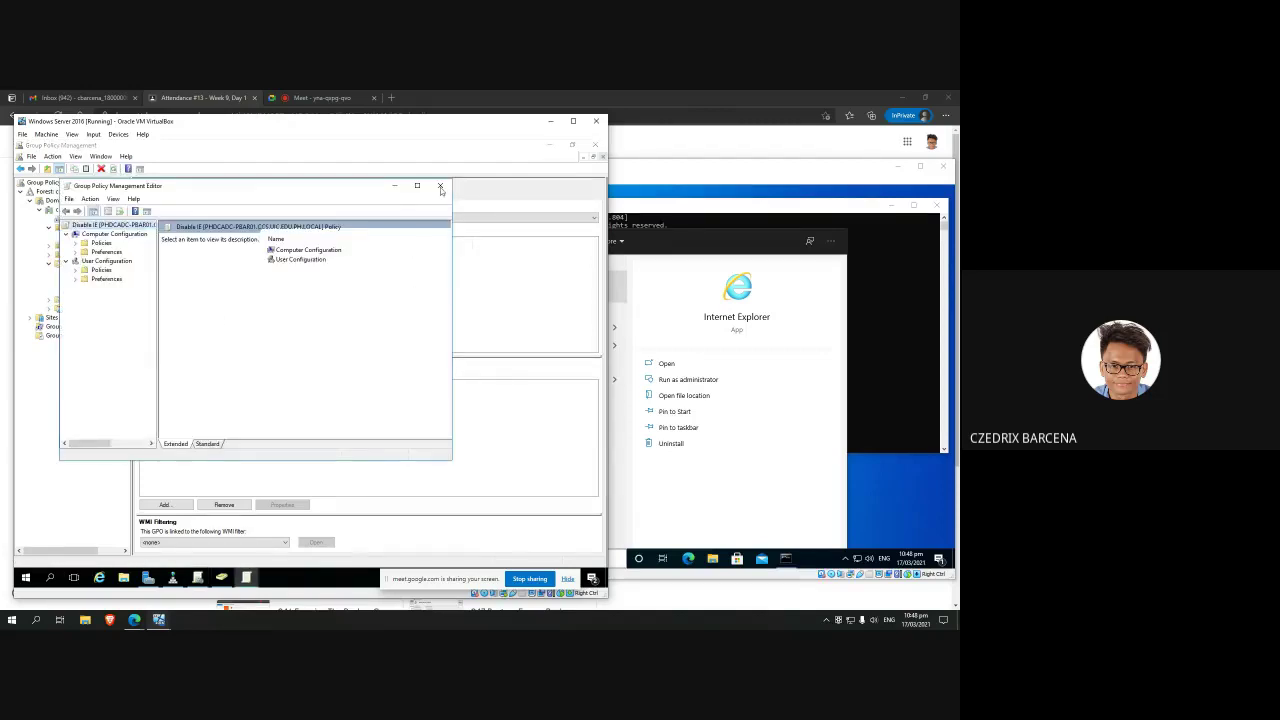
left_click(440, 187)
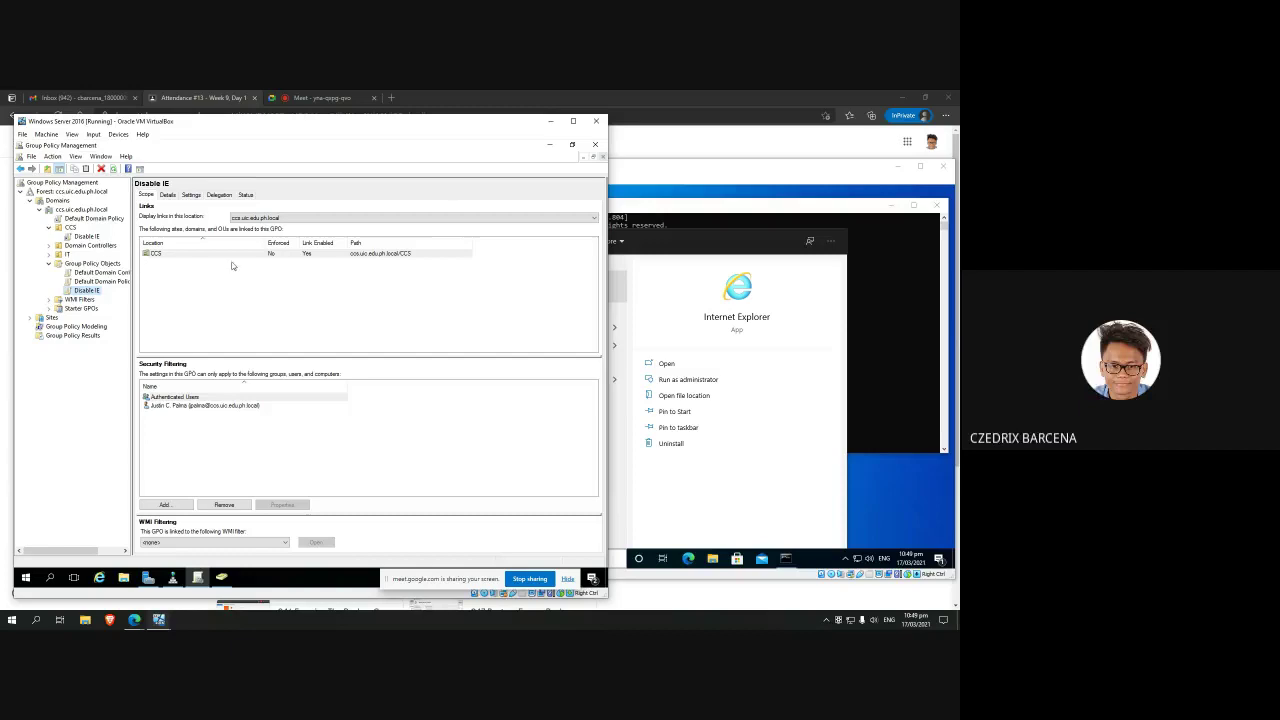
left_click(87, 237)
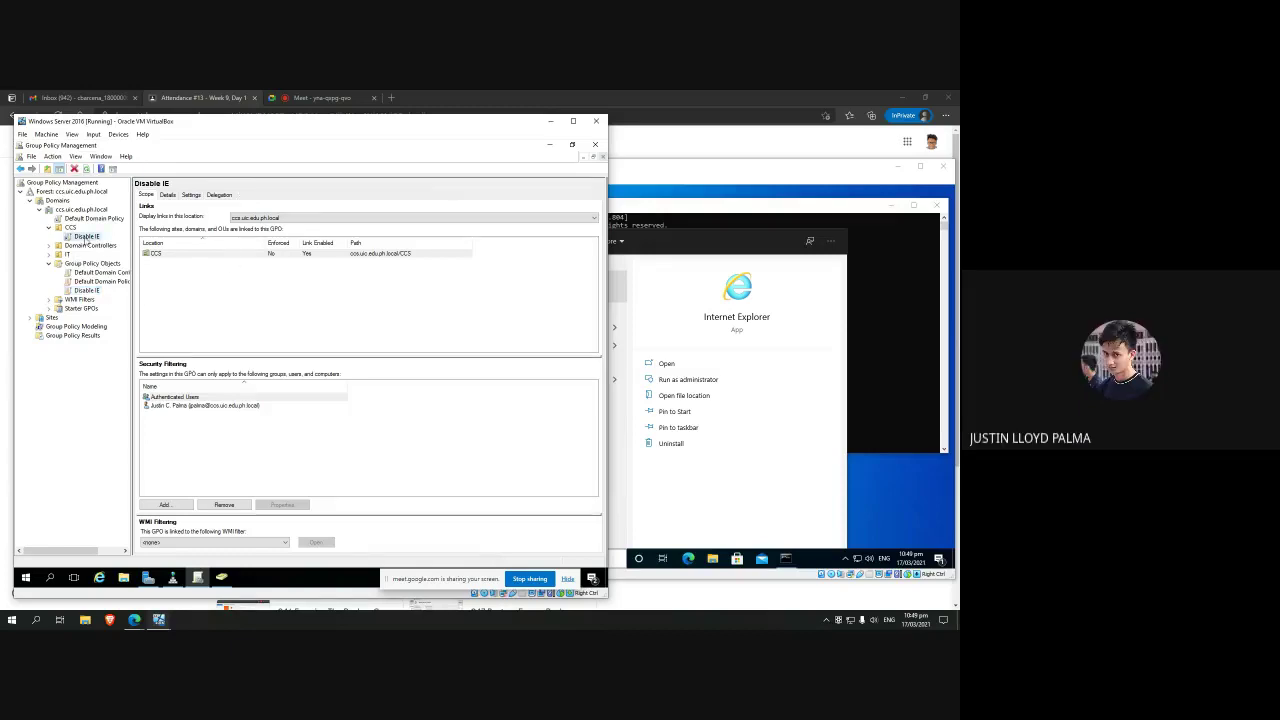
left_click(87, 290)
left_click(221, 195)
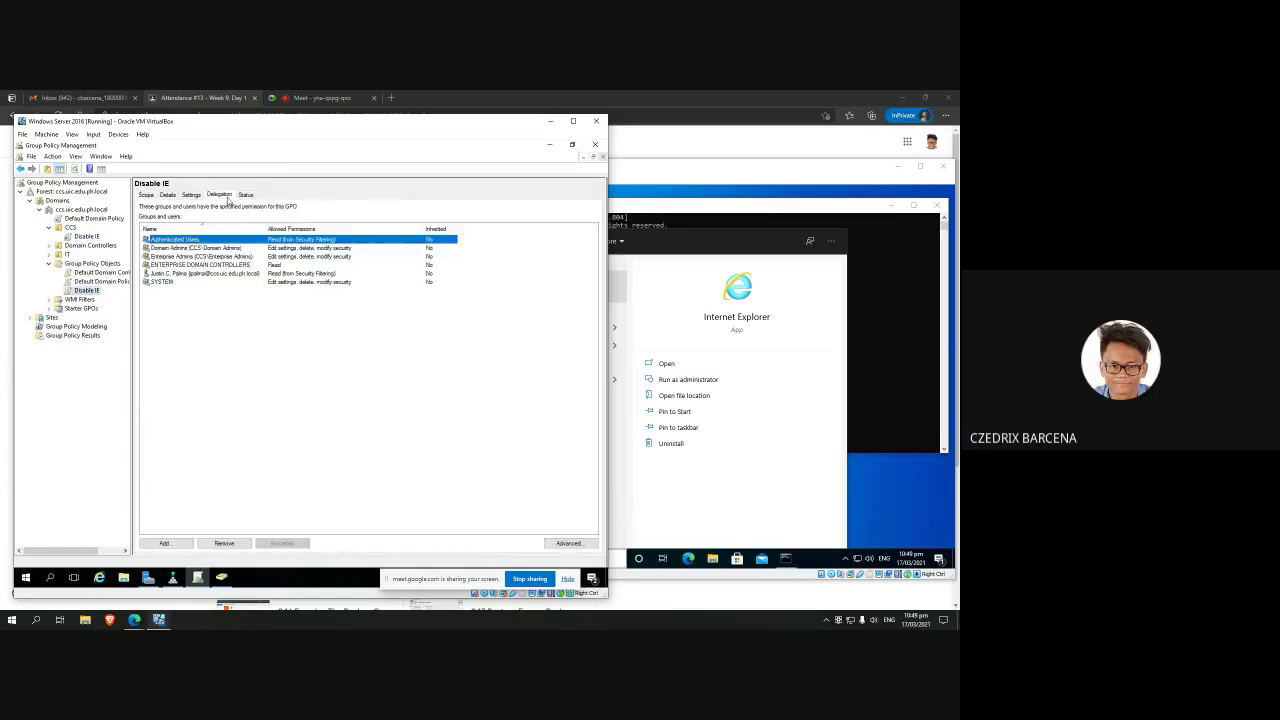
left_click(146, 195)
left_click(773, 512)
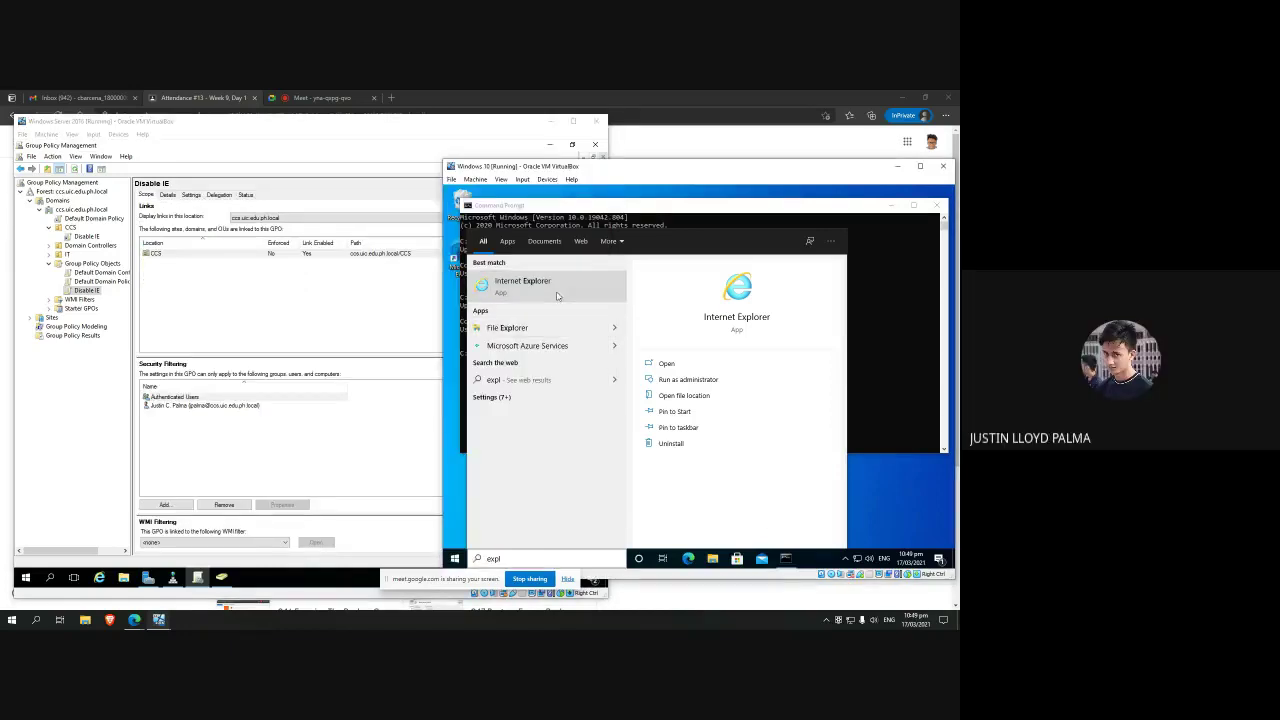
Step: Filter the Windows 10 Start search results to Apps only, then return to the server VM
key("ctrl+Tab")
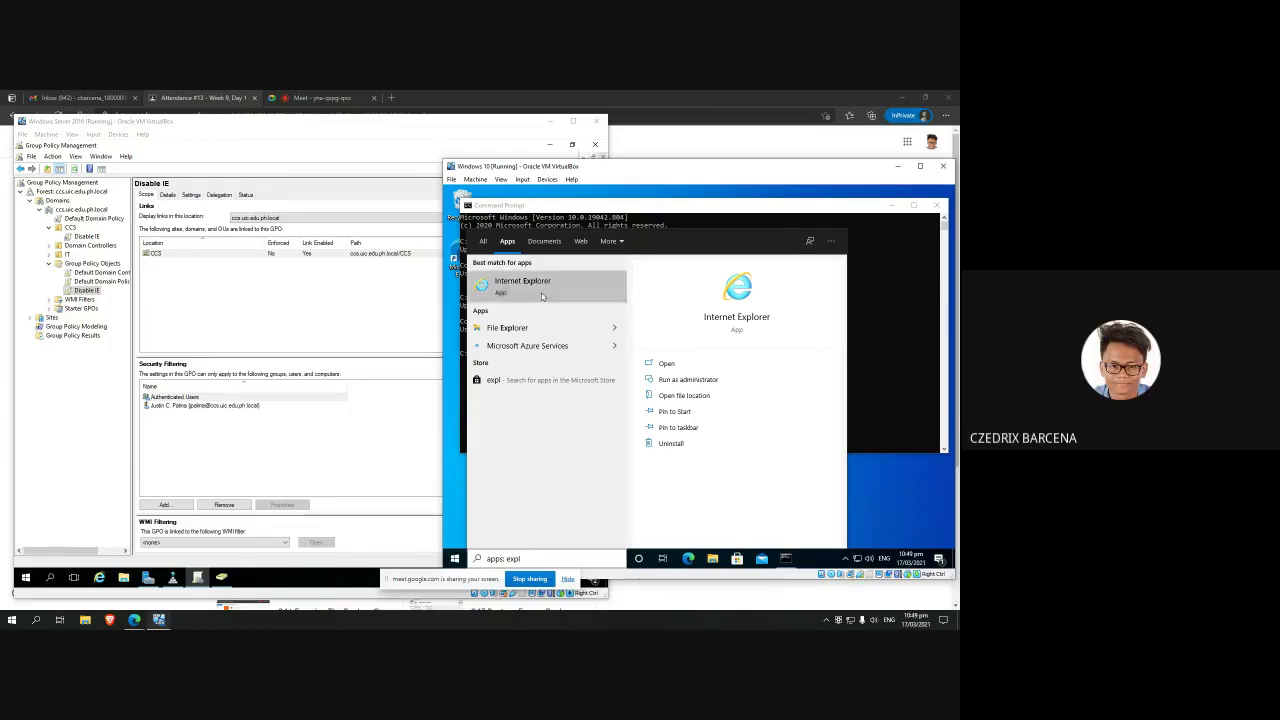
left_click(345, 324)
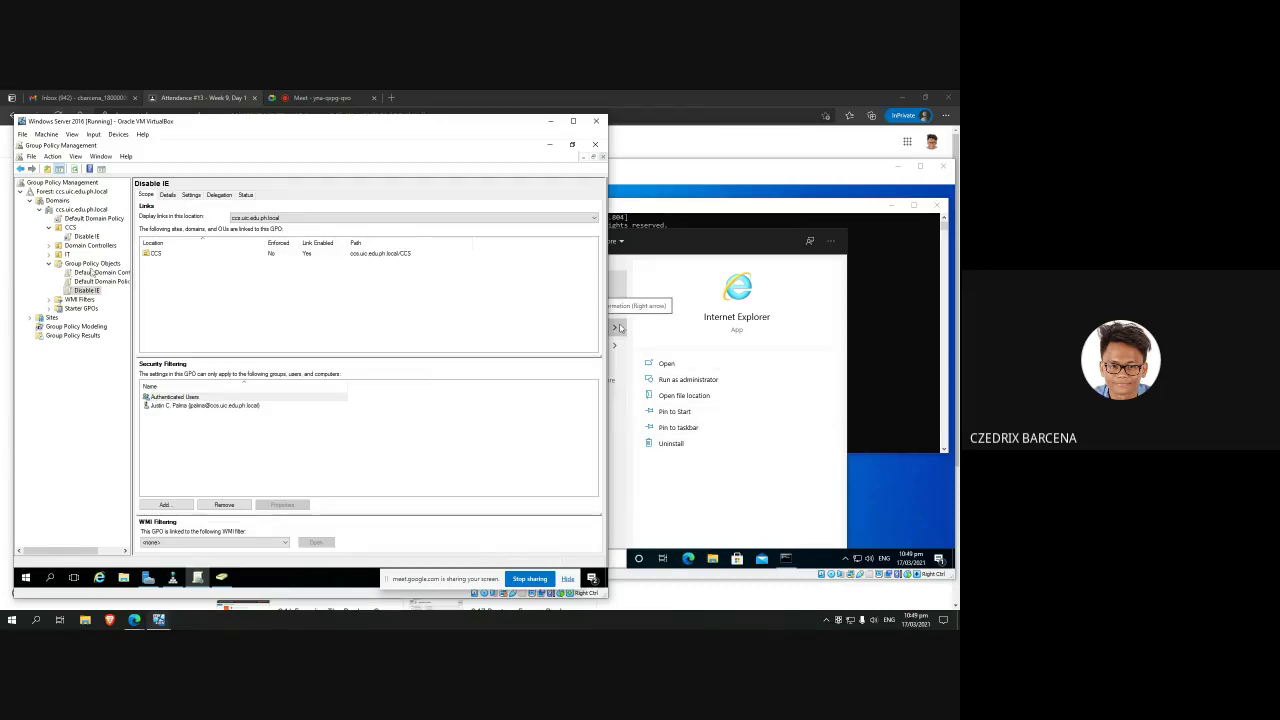
Step: Review the links of the CCS OU, Disable IE and Default Domain Policy
left_click(70, 227)
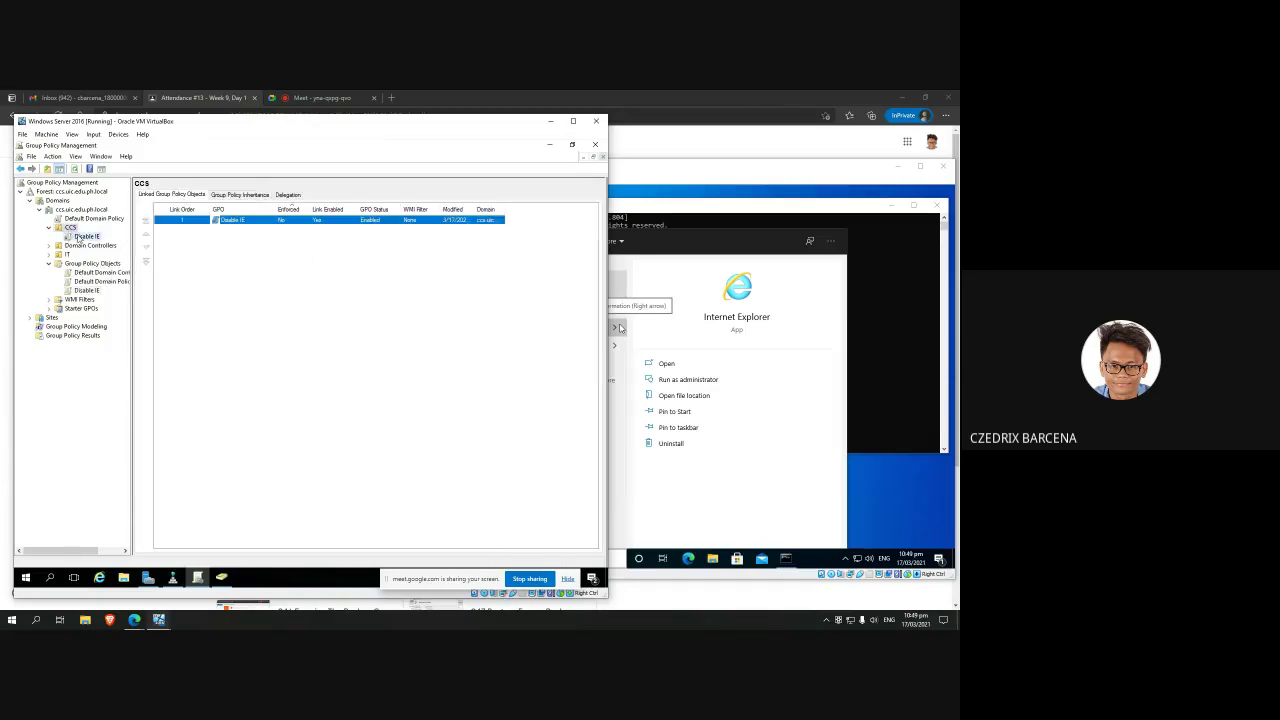
left_click(82, 236)
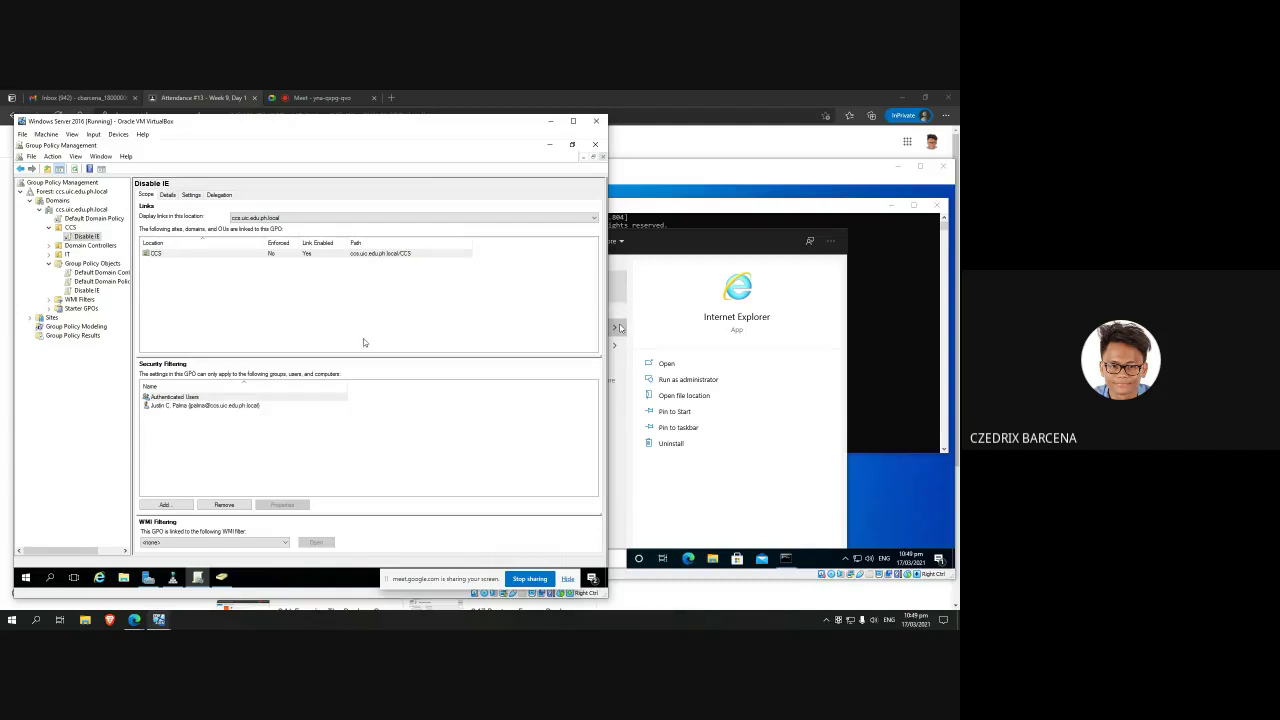
left_click(78, 219)
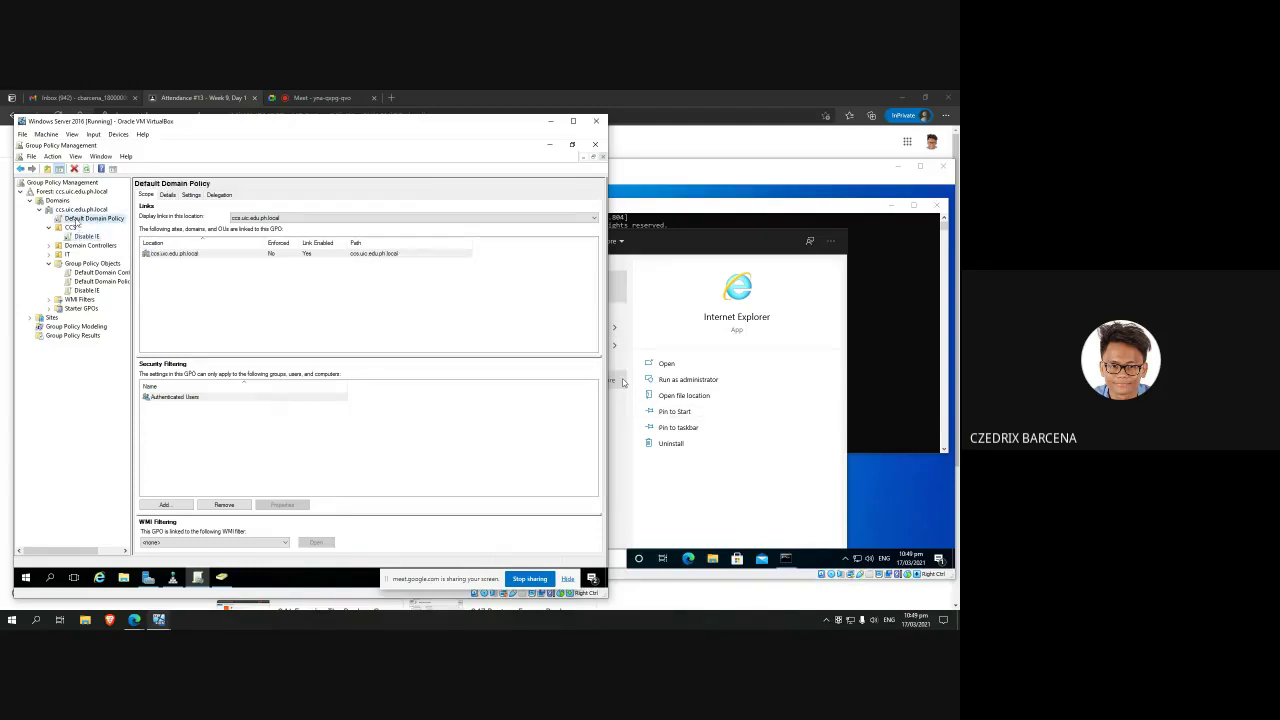
left_click(72, 228)
left_click(78, 219)
left_click(82, 210)
Step: Create and link a GPO named 'Disable Internet Explorer' at ccs.uic.edu.ph.local
right_click(82, 210)
left_click(150, 216)
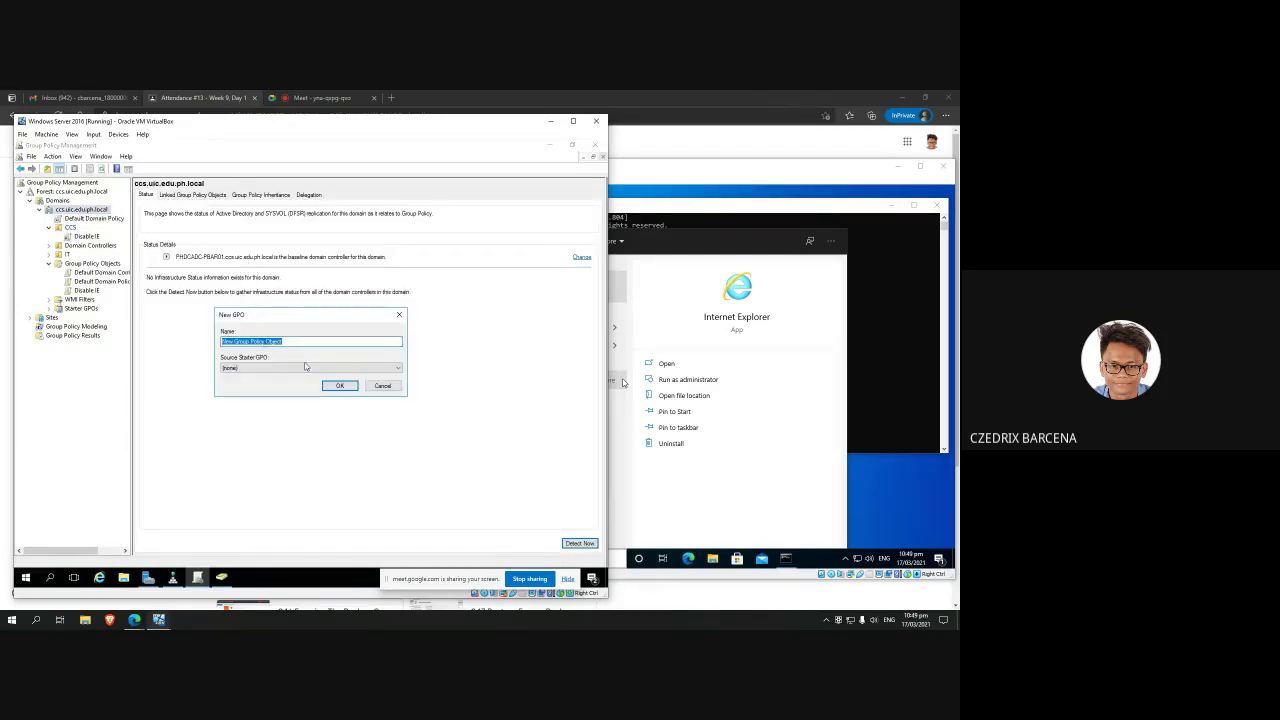
key("BackSpace")
left_click(336, 386)
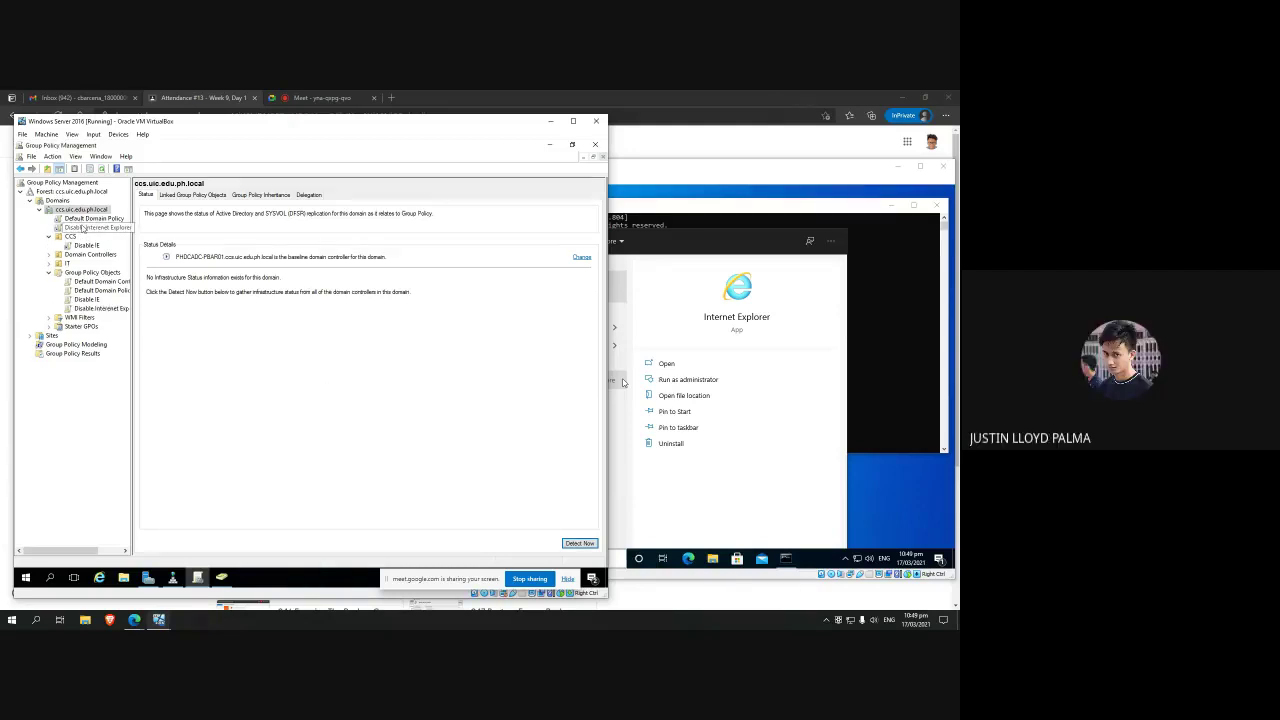
left_click(85, 228)
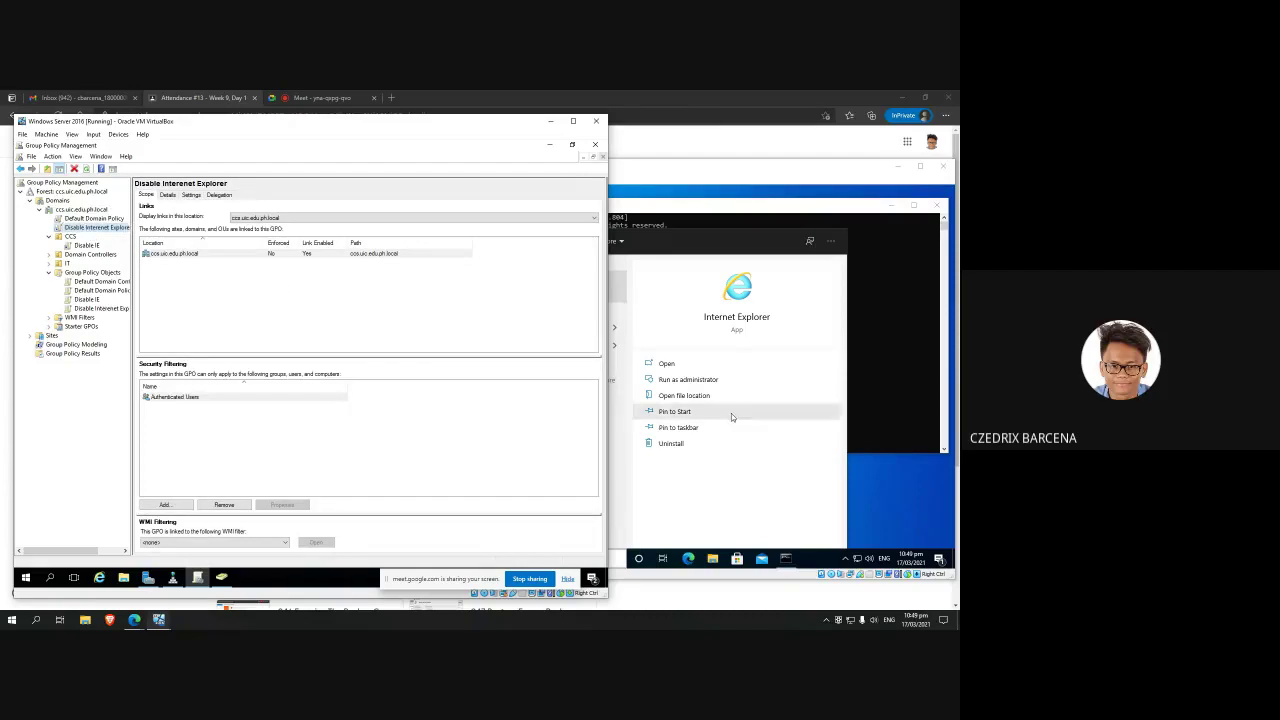
left_click(871, 374)
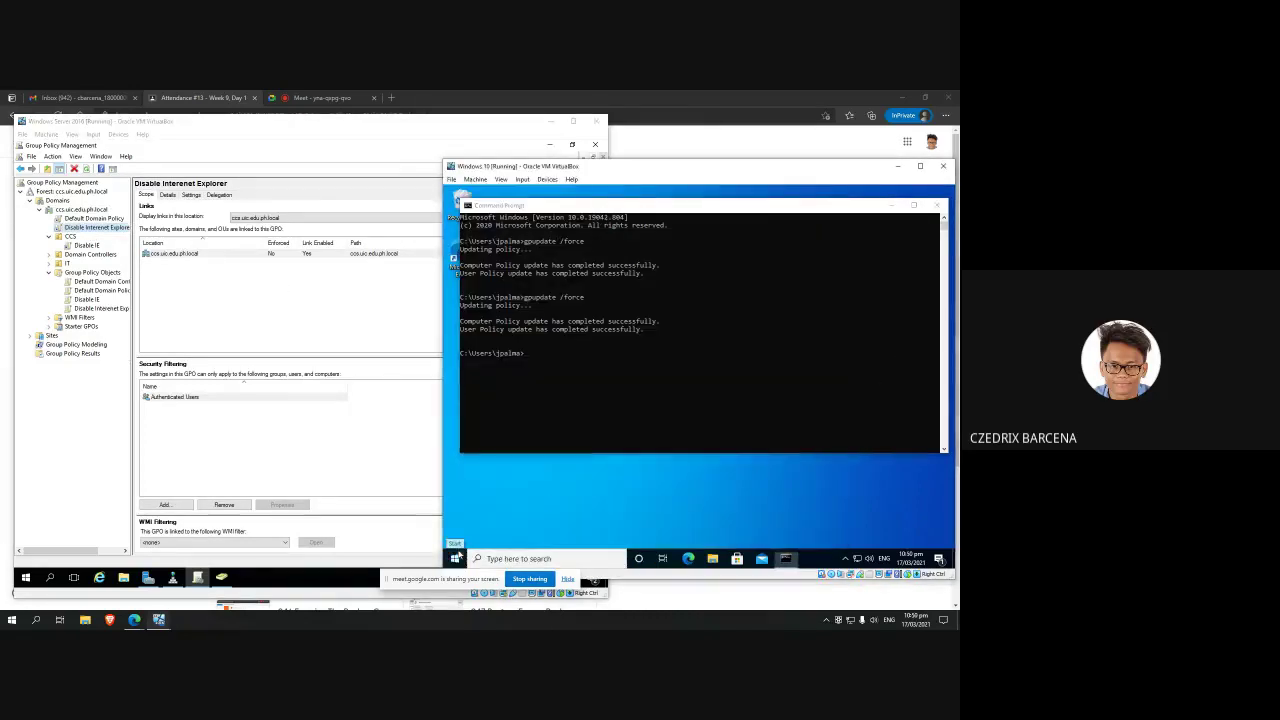
Step: Switch the Windows 10 client to another CCS domain user and sign in with its credentials
left_click(455, 559)
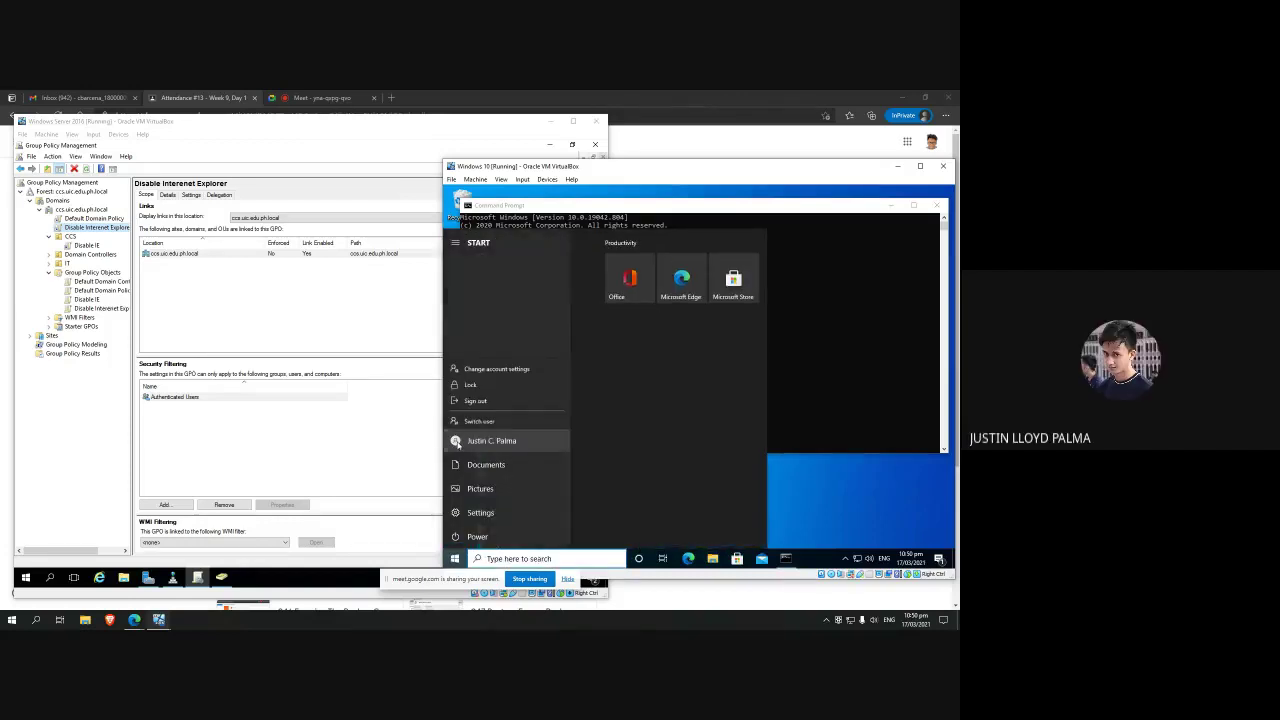
left_click(458, 441)
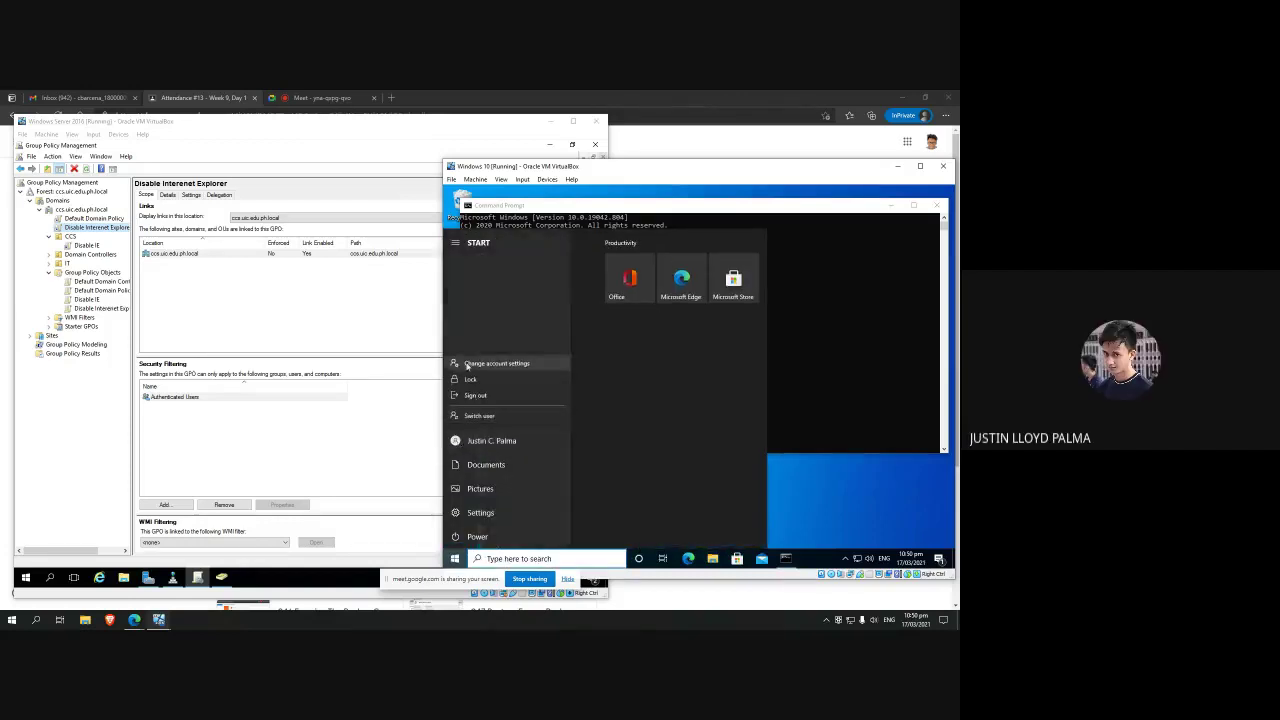
left_click(480, 416)
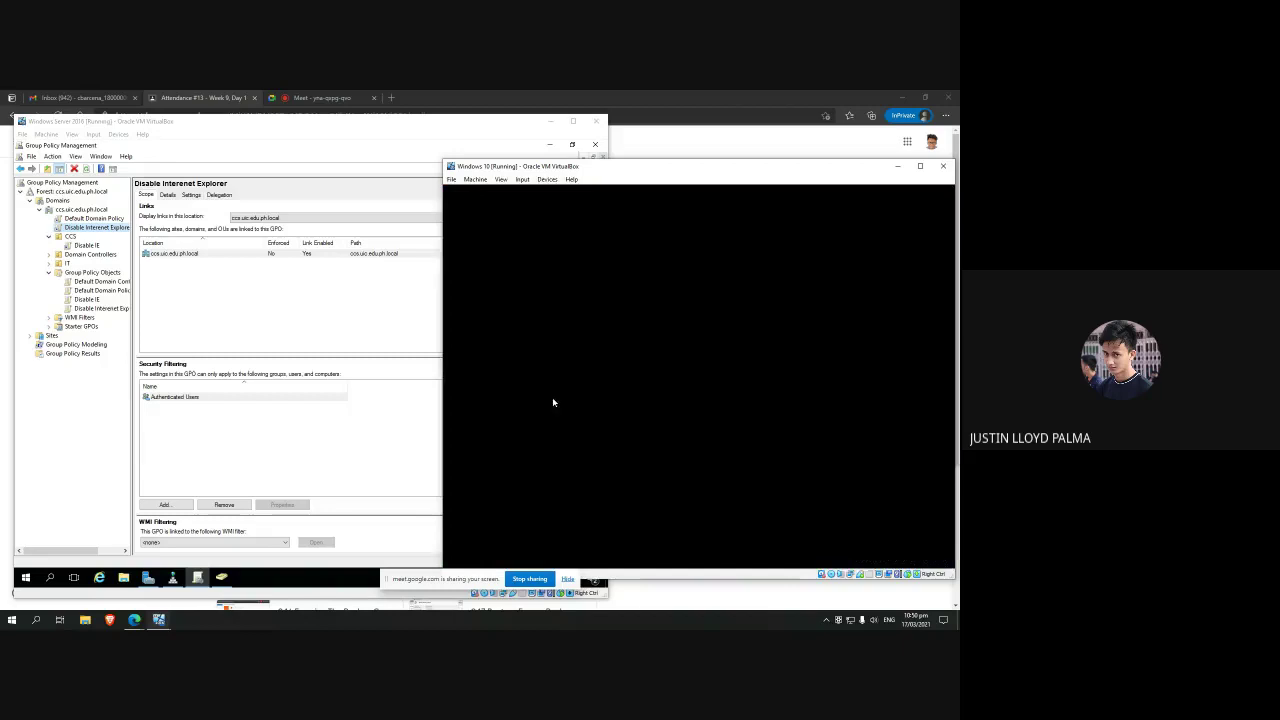
left_click(508, 540)
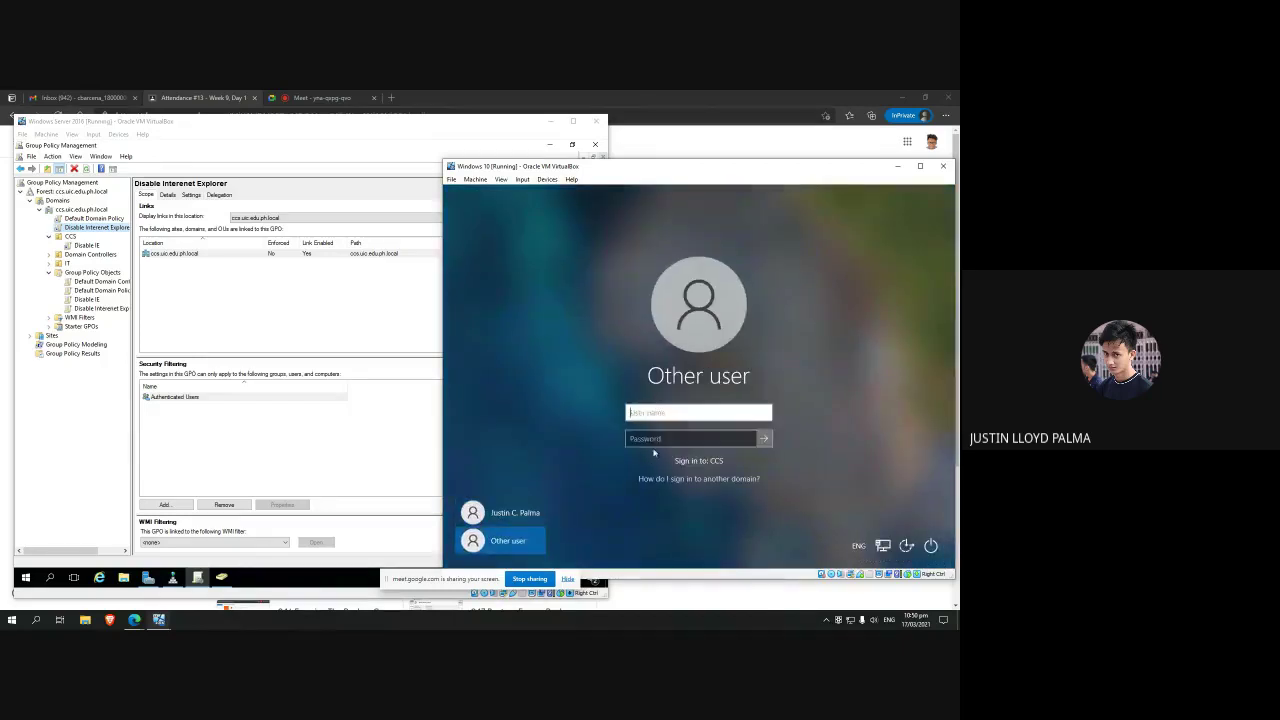
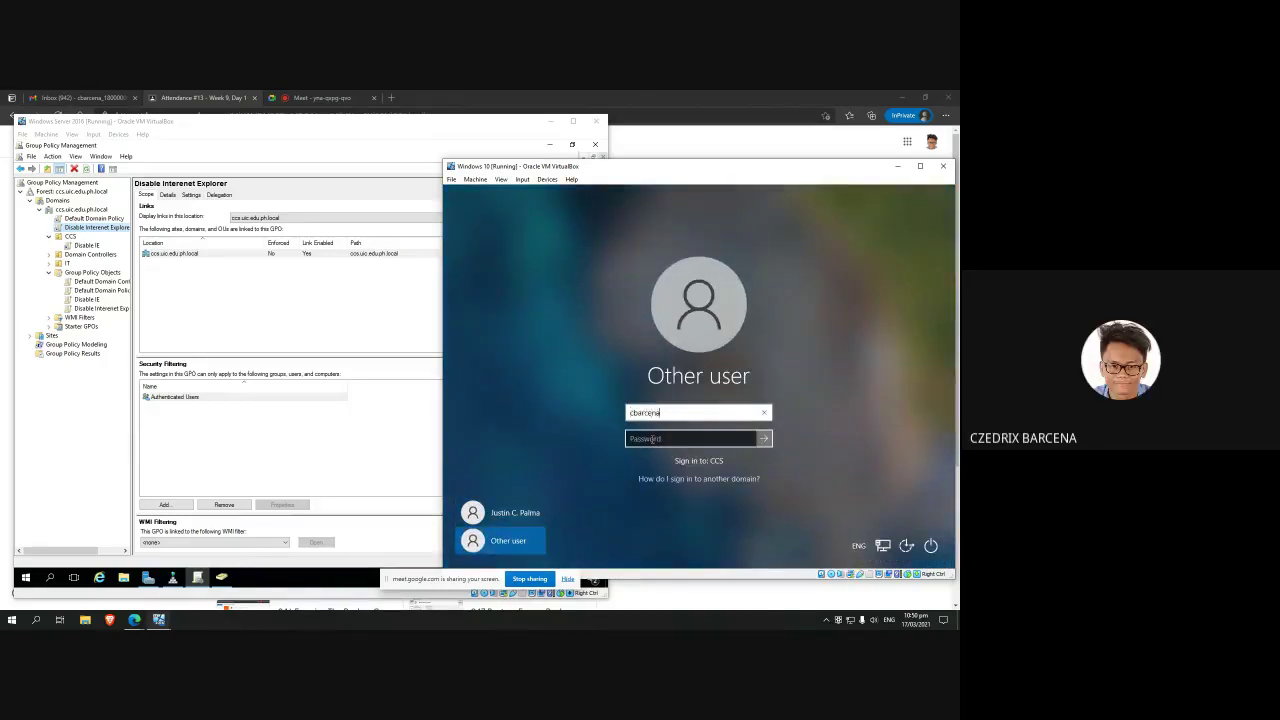
left_click(651, 438)
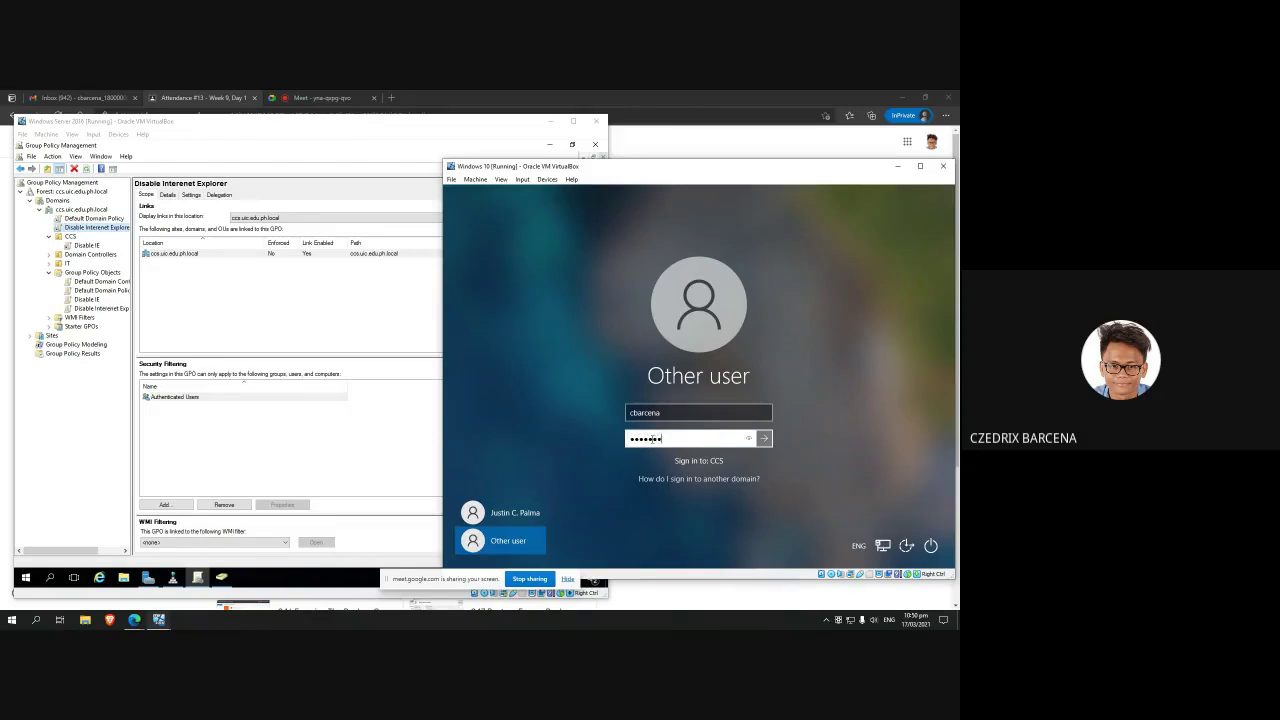
key("Return")
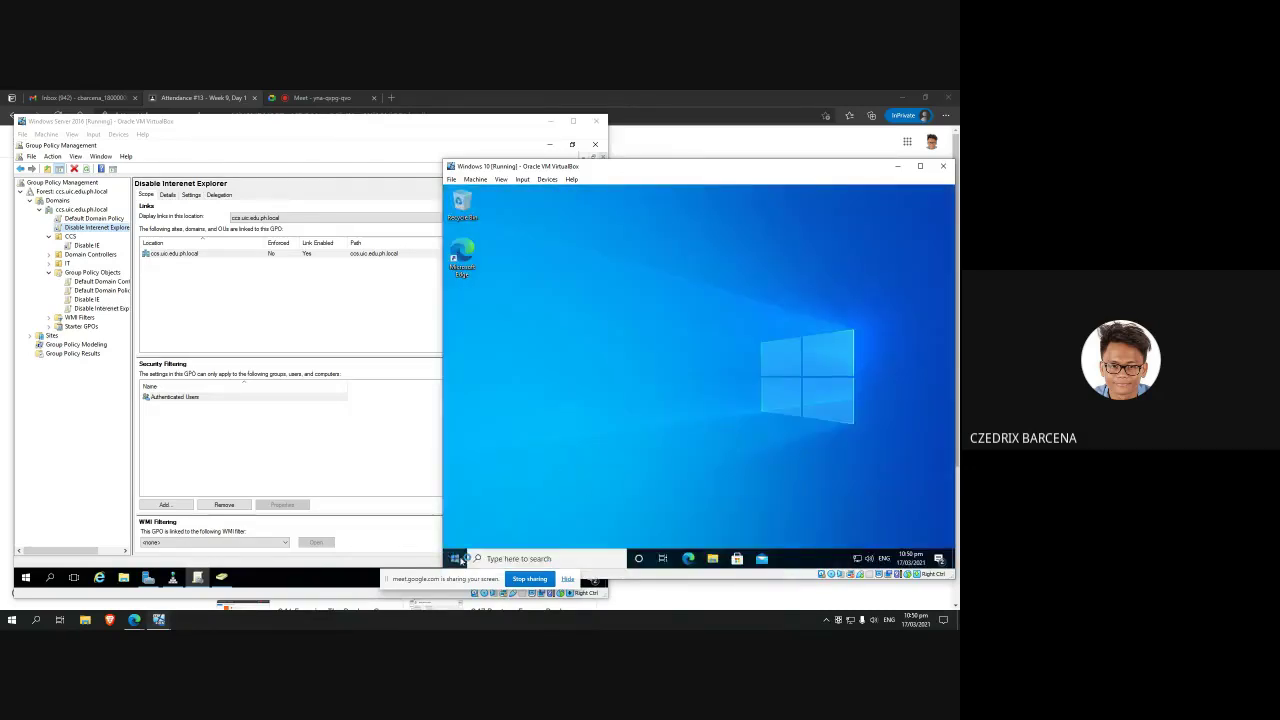
Step: Search the Start menu for 'inter' and open Microsoft Edge from the results
left_click(454, 558)
left_click(454, 558)
left_click(454, 558)
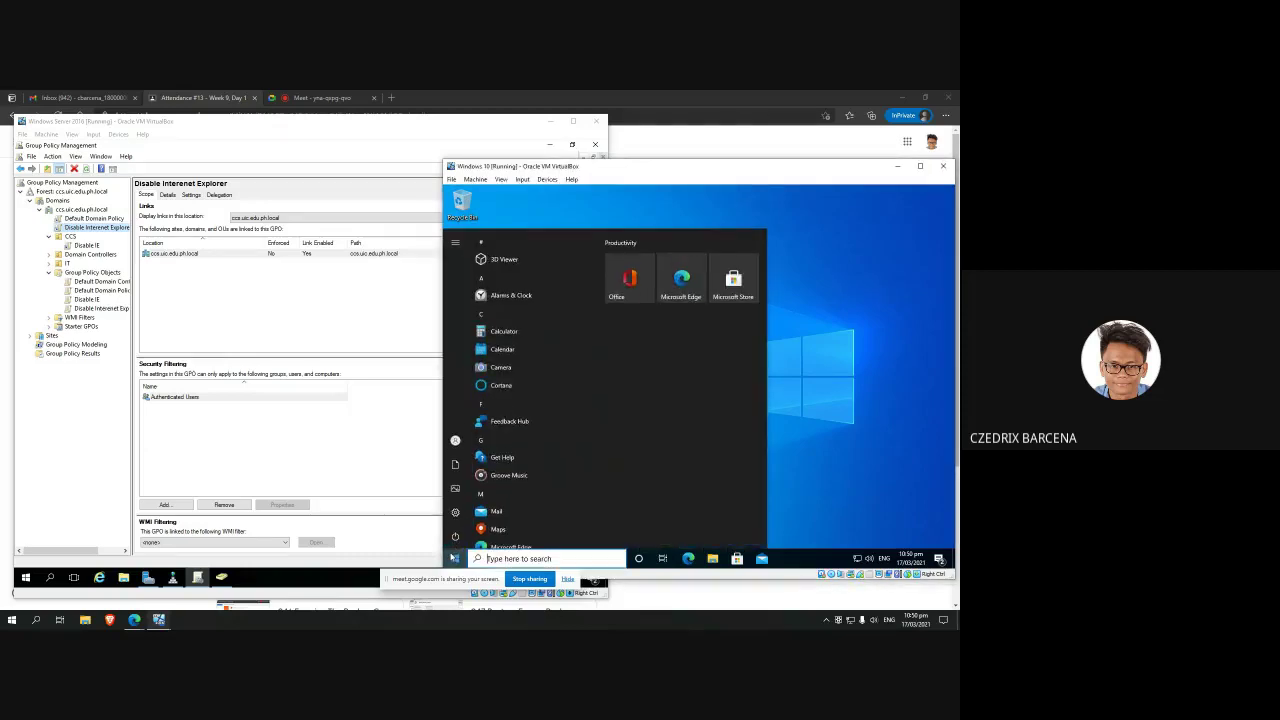
left_click(498, 558)
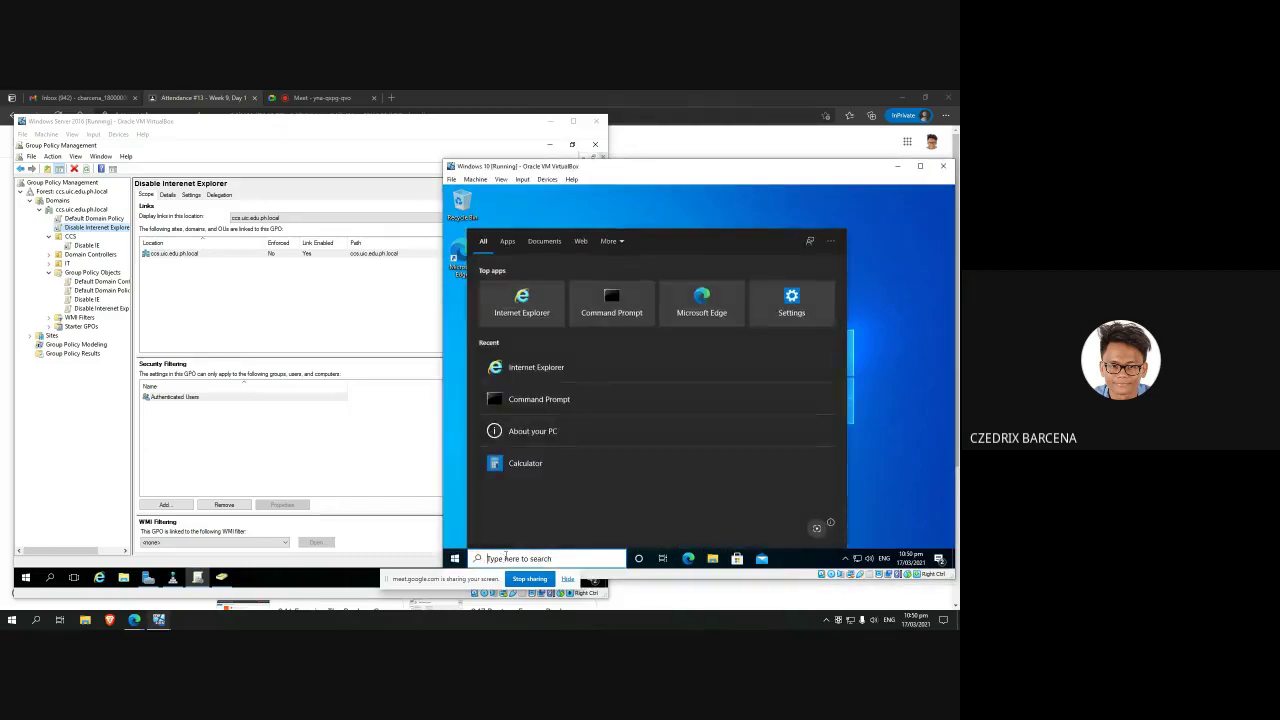
type("inter")
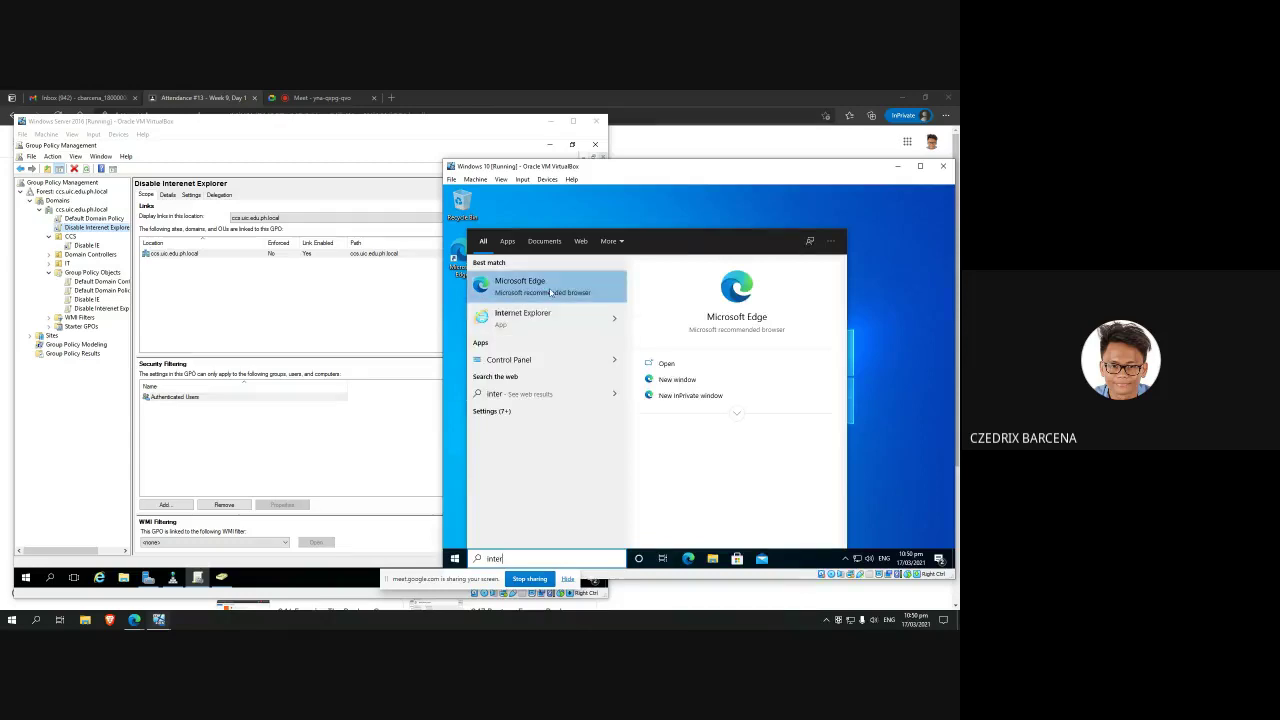
left_click(550, 292)
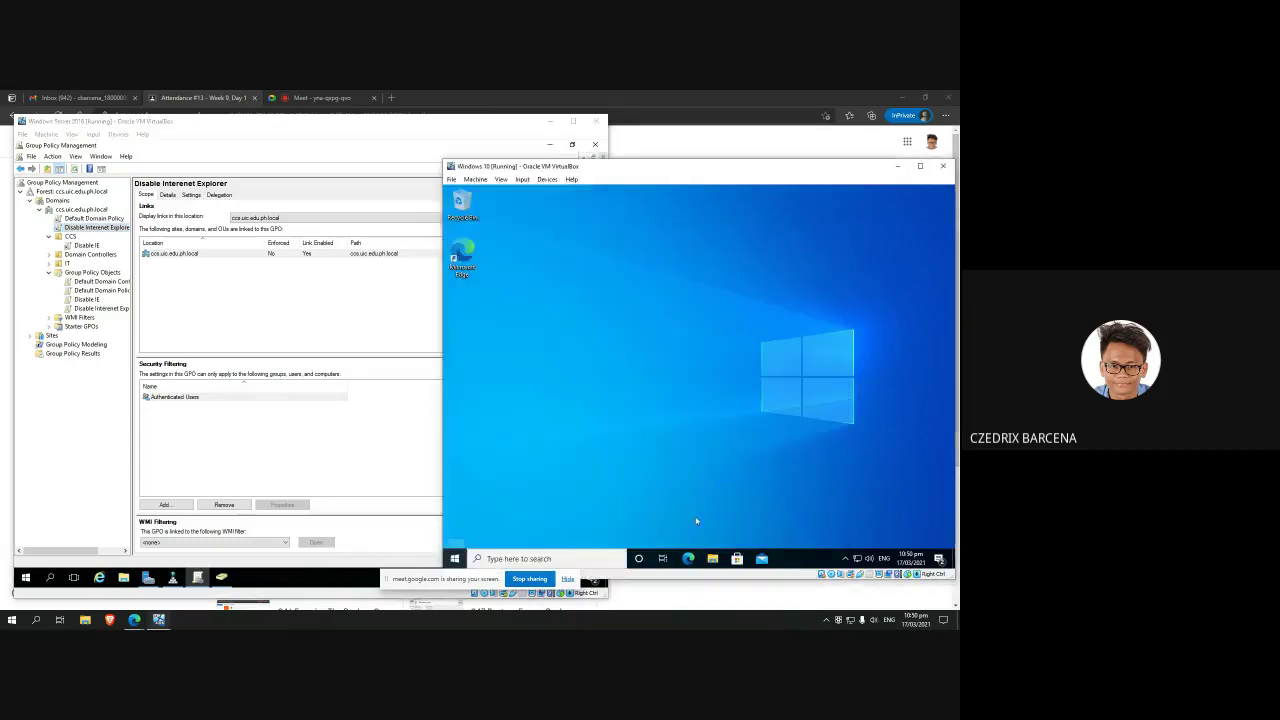
Step: Search Start for 'explorer' to check for Internet Explorer, then close Edge
left_click(457, 558)
type("exploorewr")
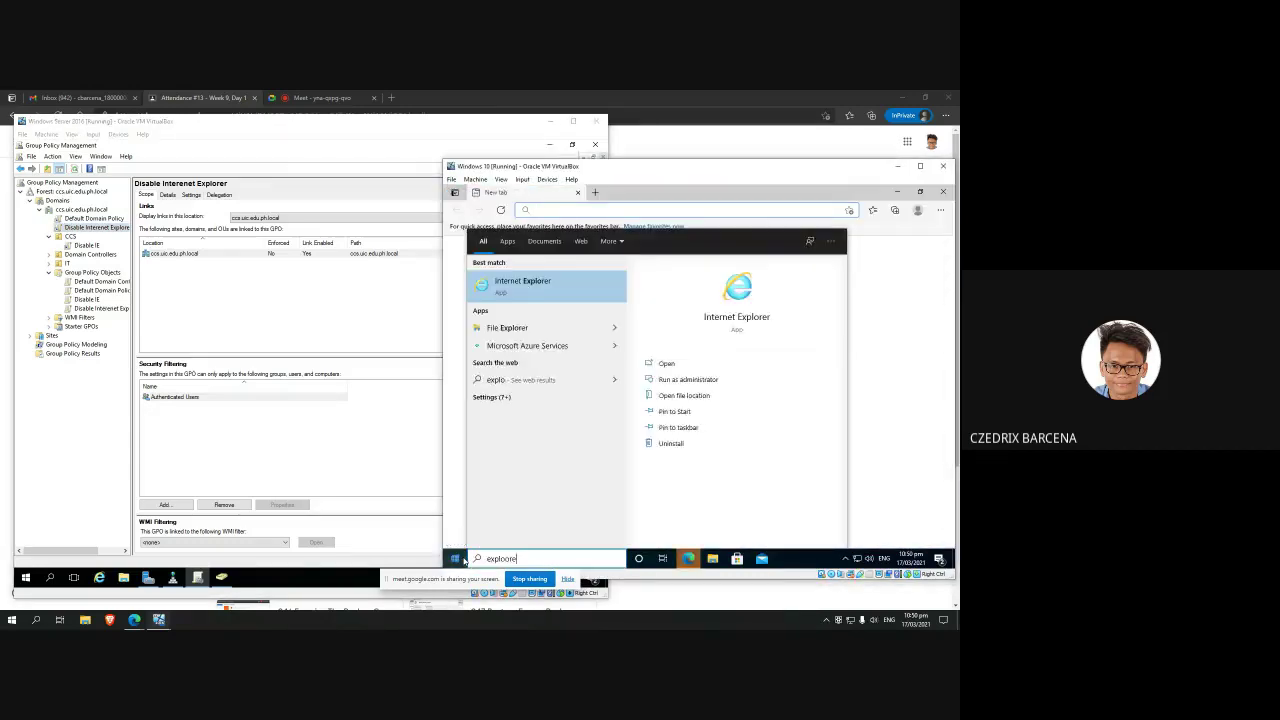
key("BackSpace")
key("BackSpace")
key("BackSpace")
key("BackSpace")
key("BackSpace")
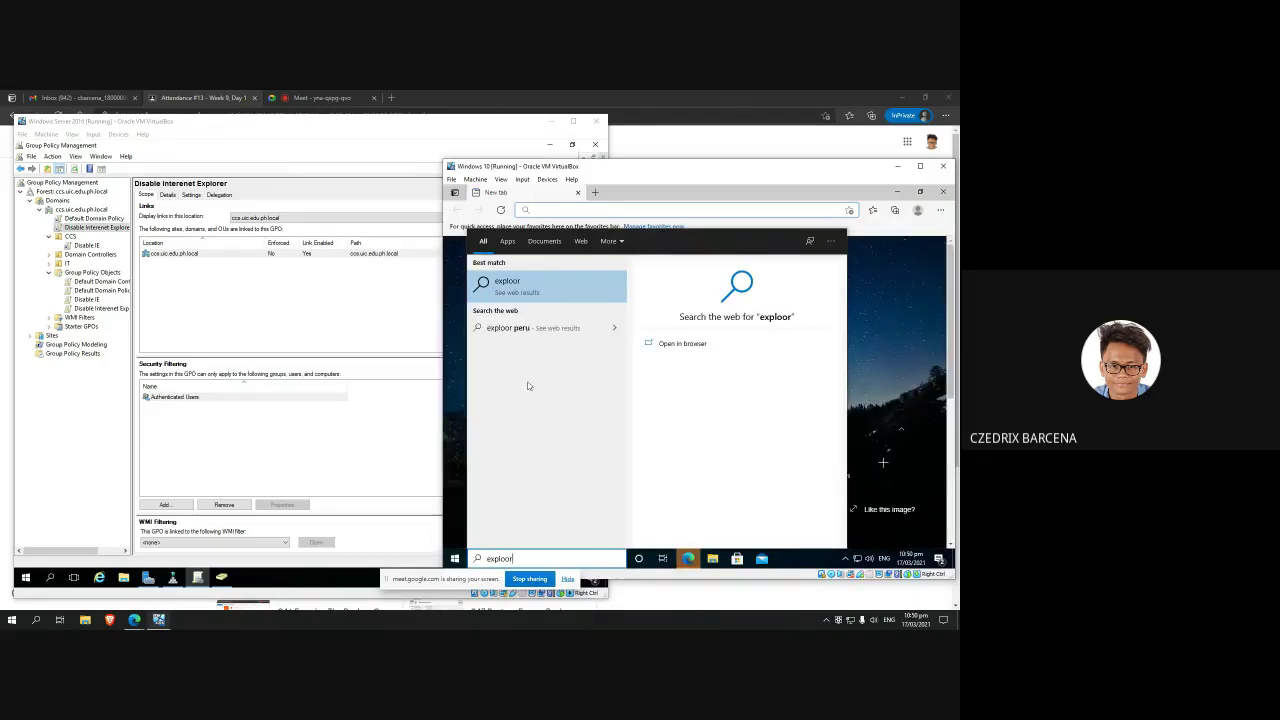
type("rer")
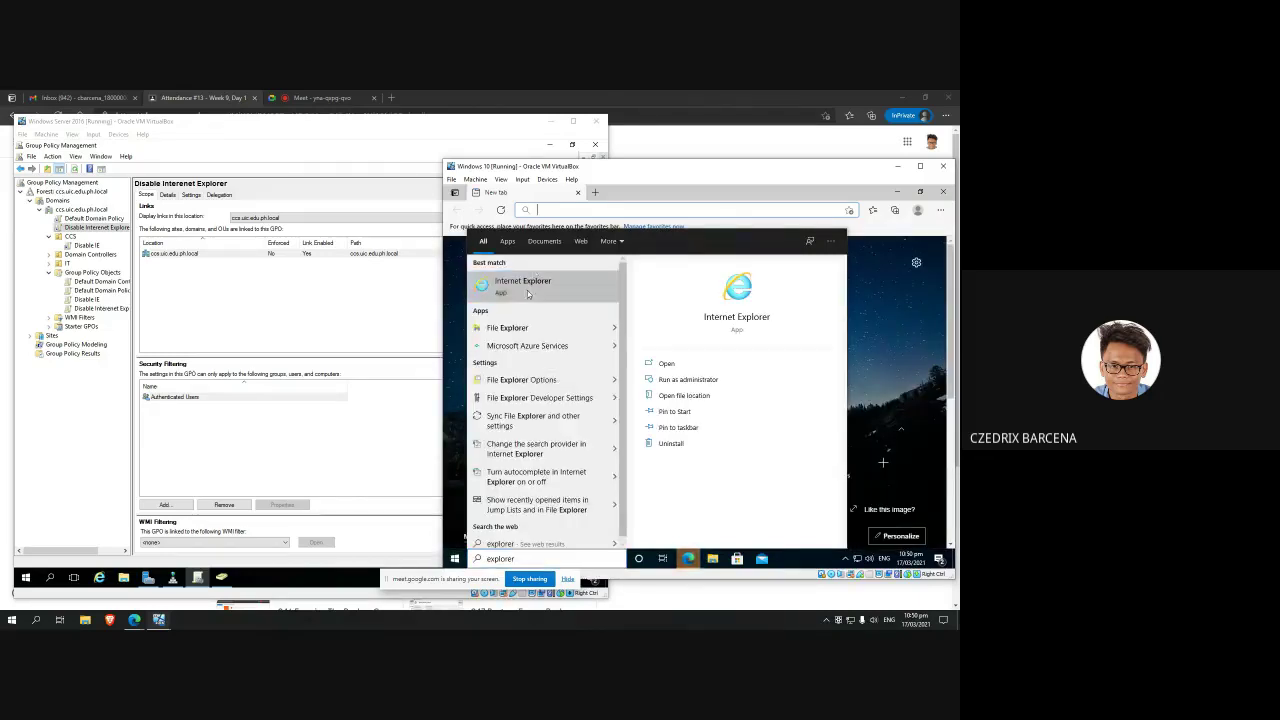
key("Escape")
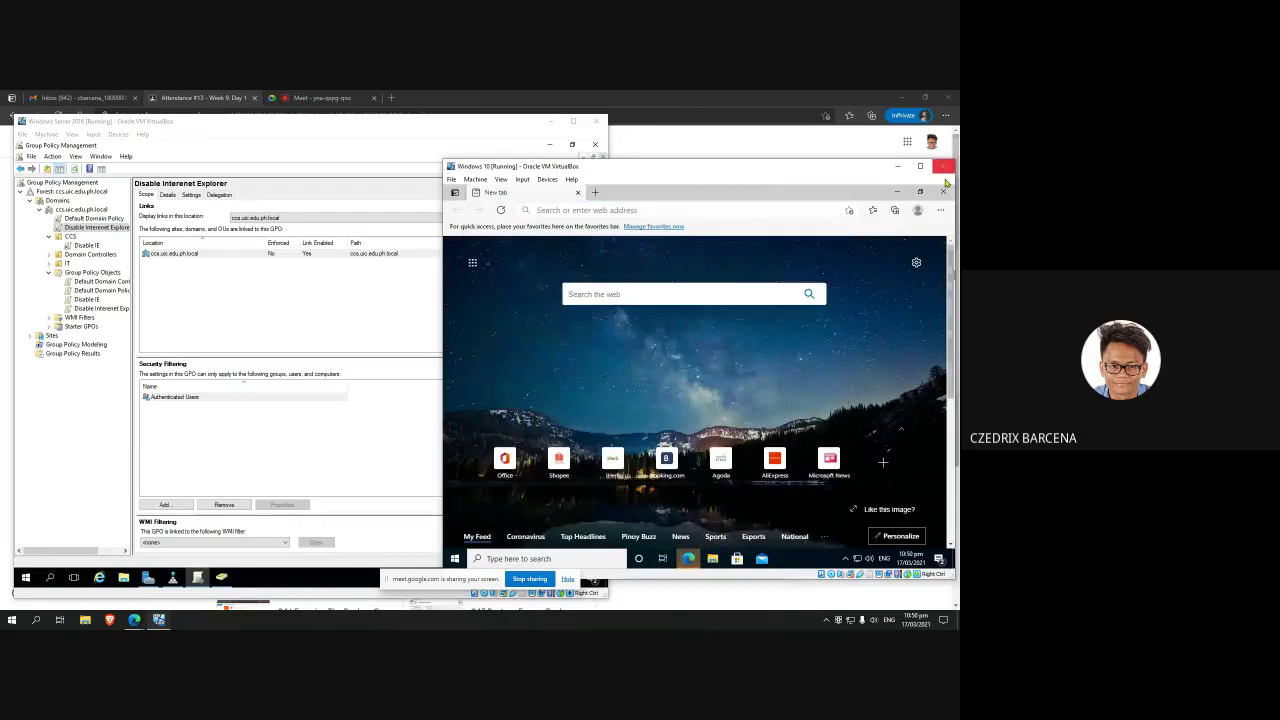
left_click(942, 191)
left_click(241, 320)
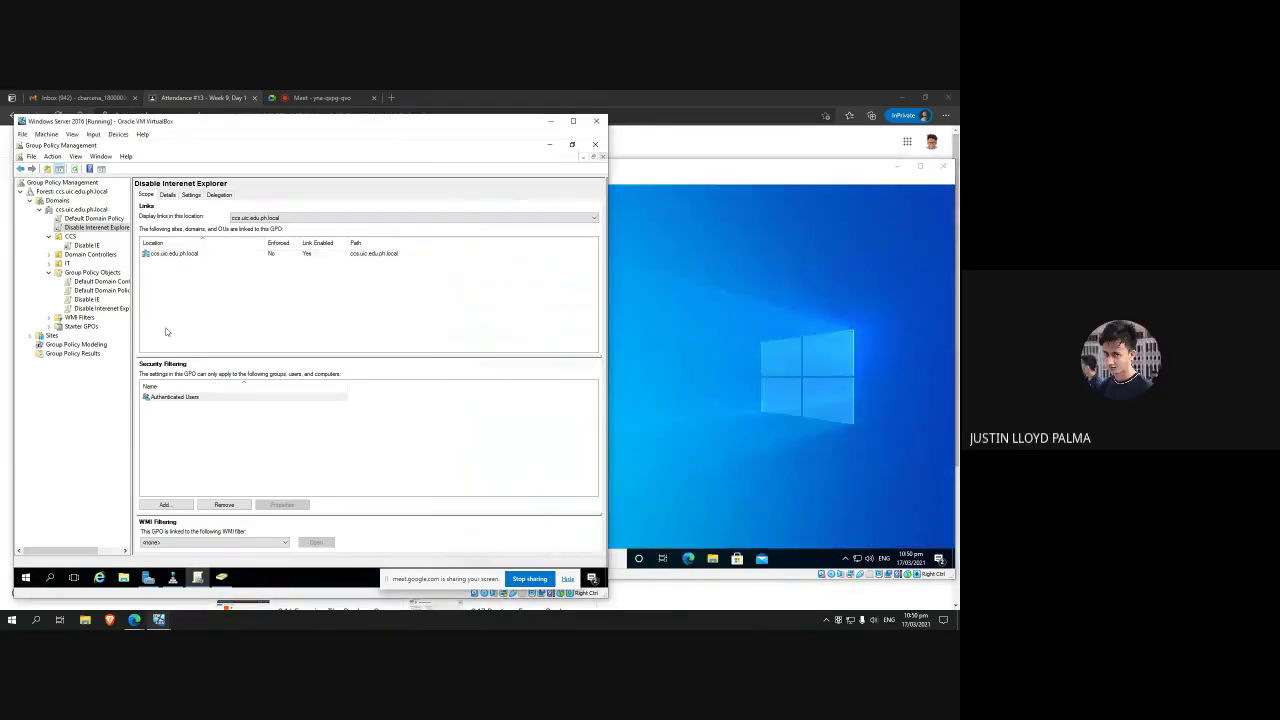
left_click(90, 299)
left_click(98, 281)
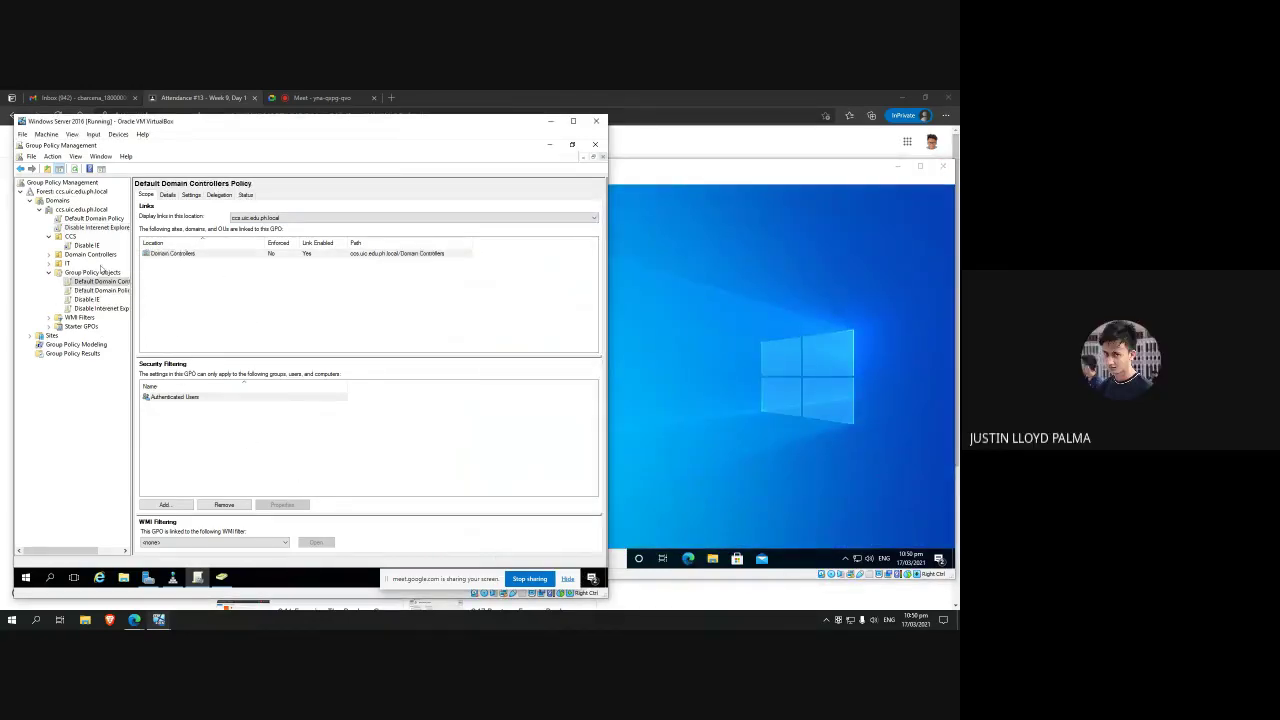
left_click(95, 254)
left_click(90, 245)
left_click(98, 274)
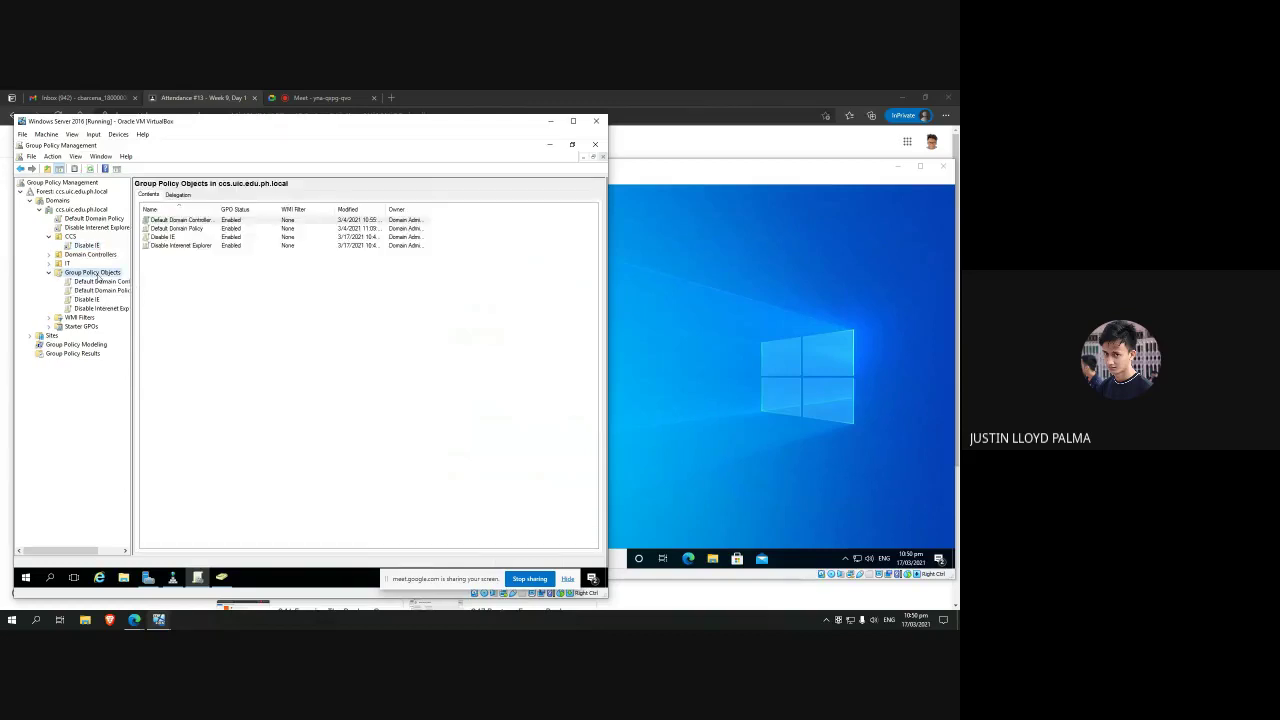
left_click(91, 249)
left_click(95, 227)
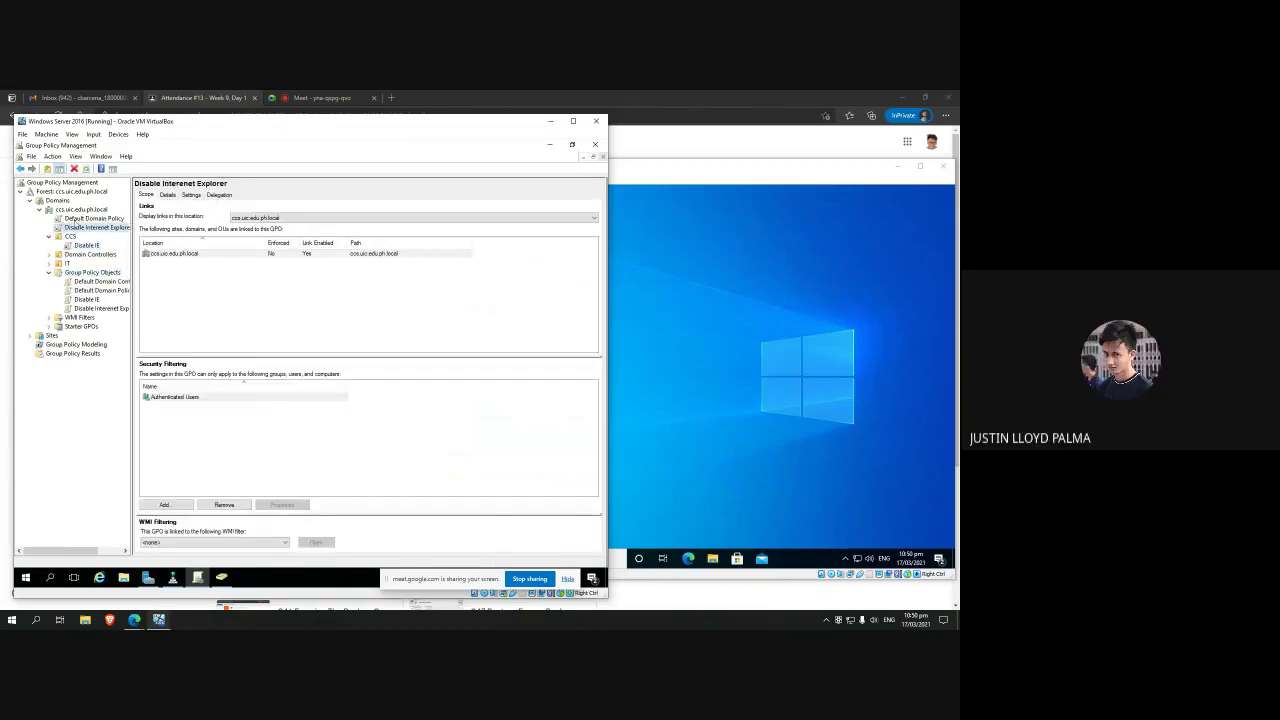
left_click(90, 218)
left_click(88, 227)
right_click(82, 210)
left_click(370, 410)
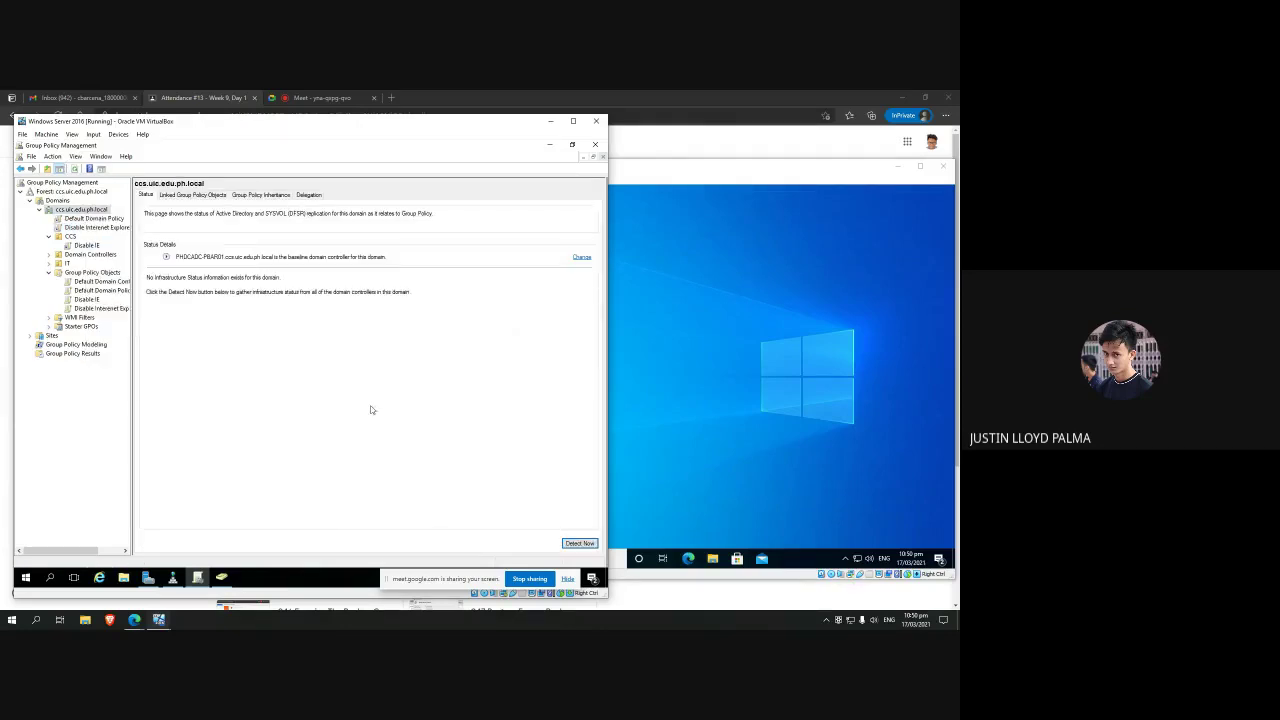
left_click(98, 290)
left_click(98, 308)
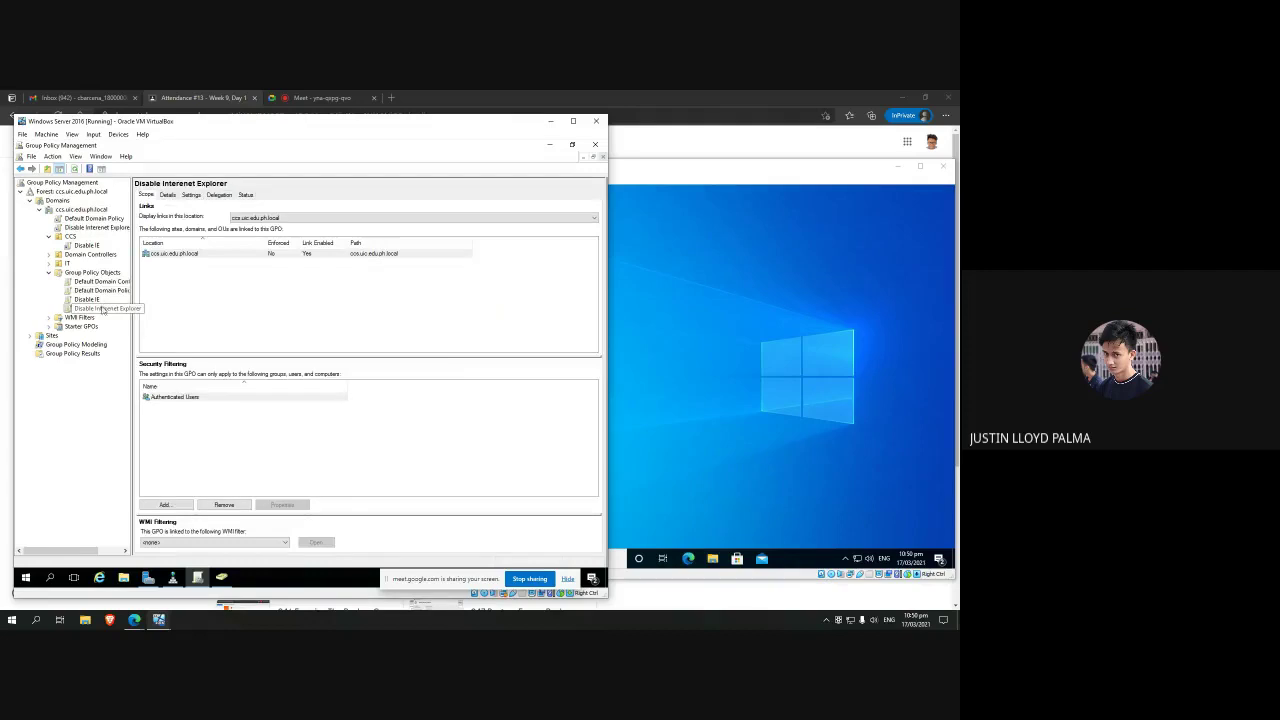
left_click(88, 300)
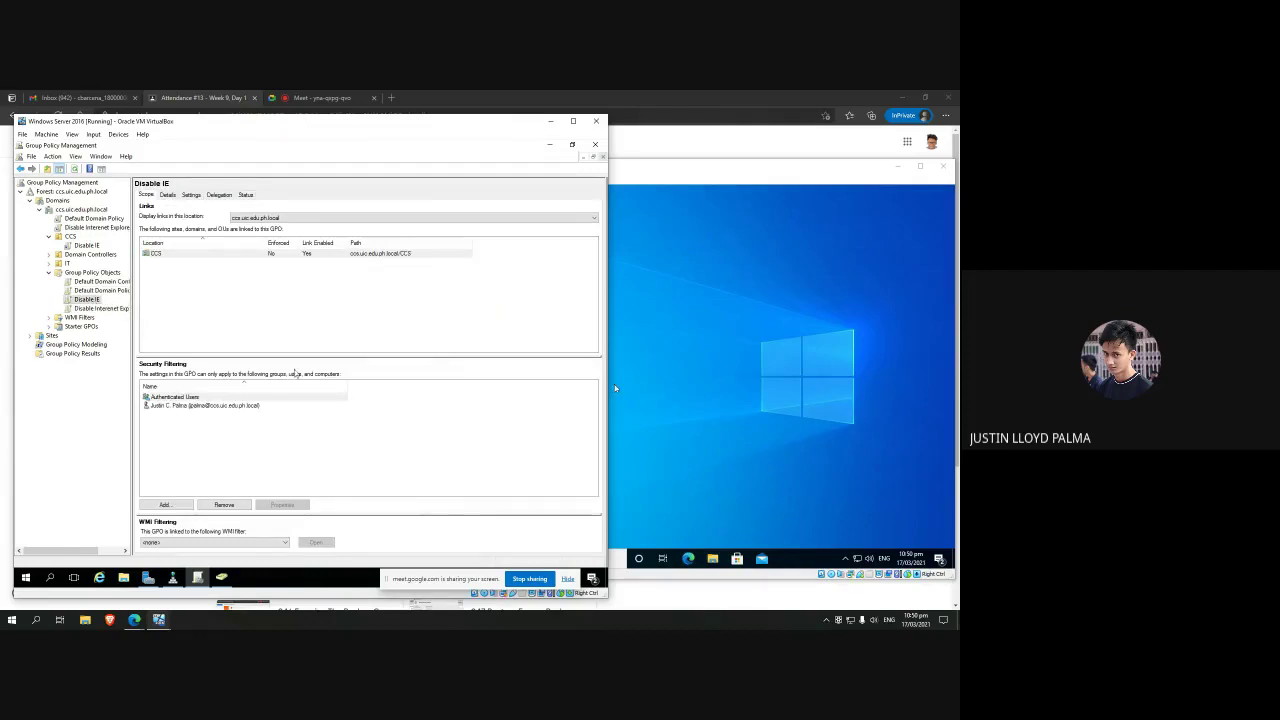
left_click(104, 230)
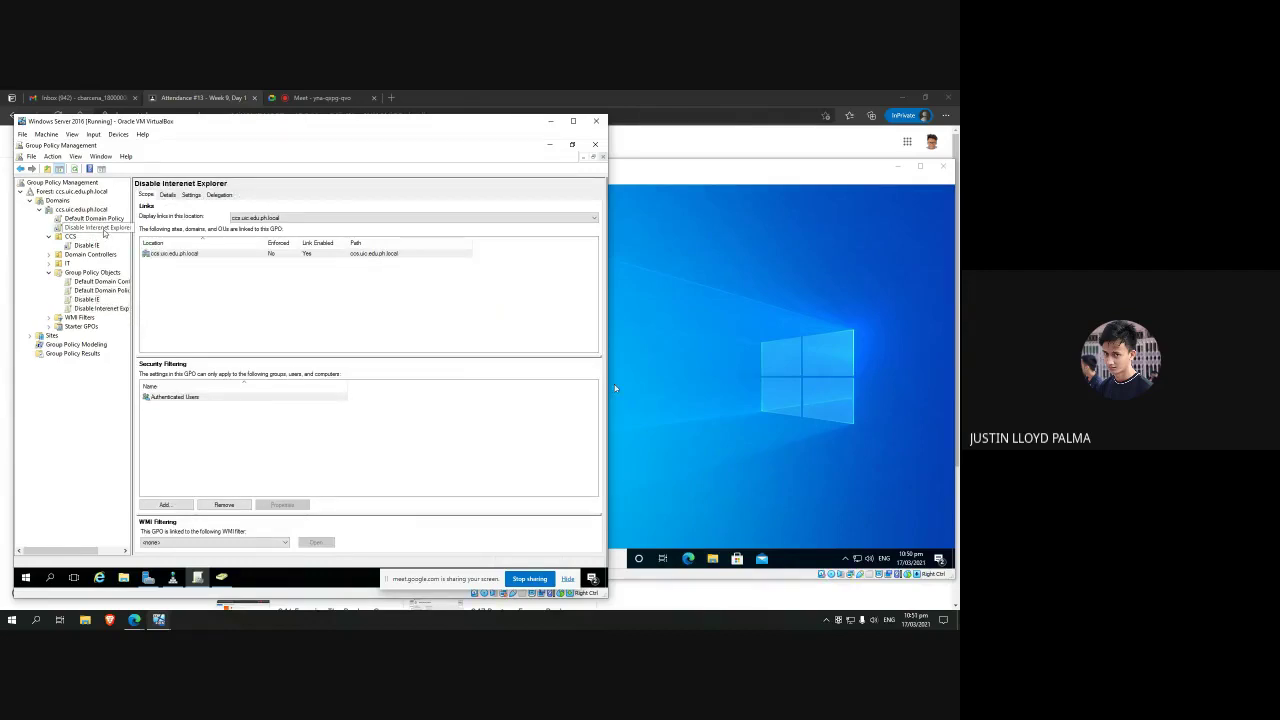
right_click(104, 232)
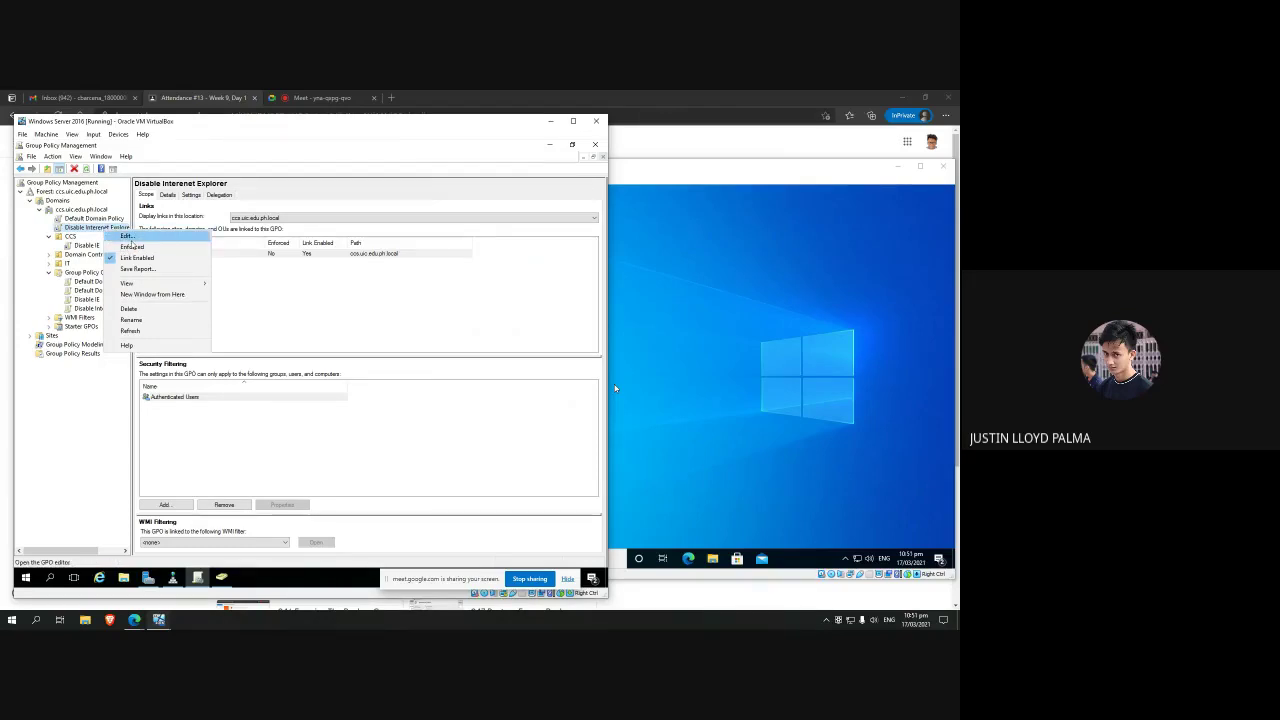
left_click(358, 343)
left_click(86, 306)
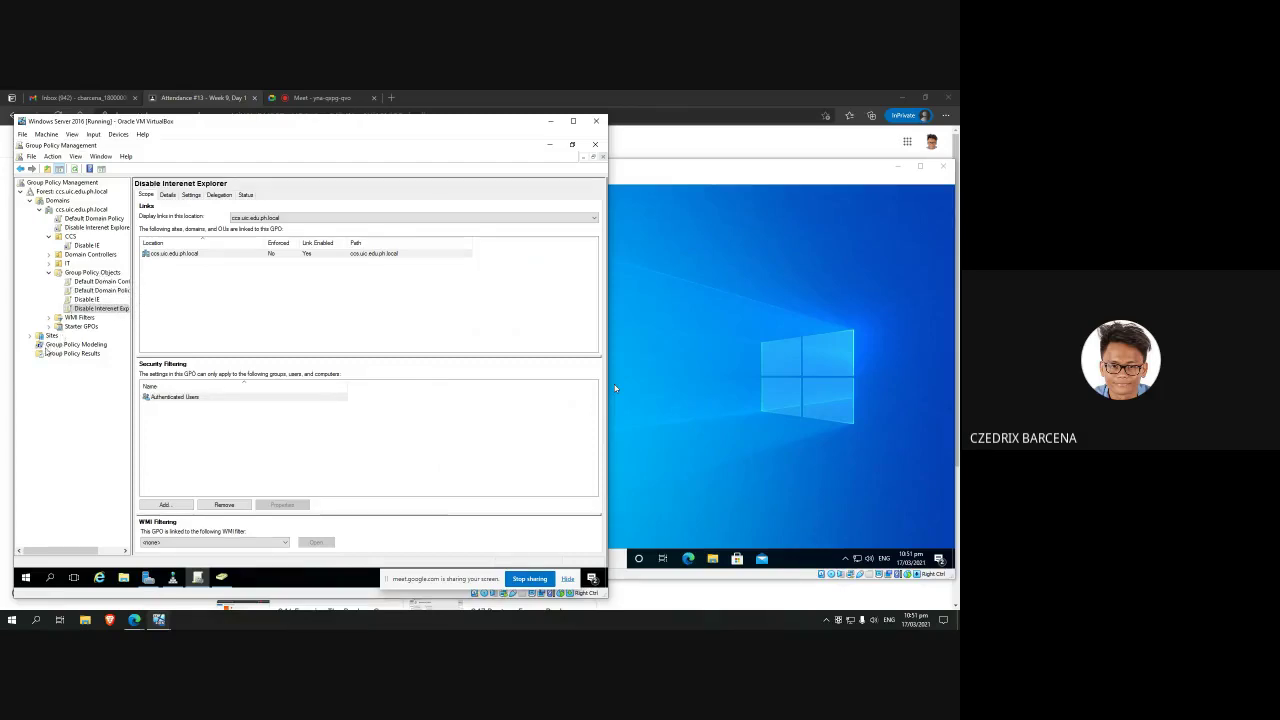
left_click(218, 195)
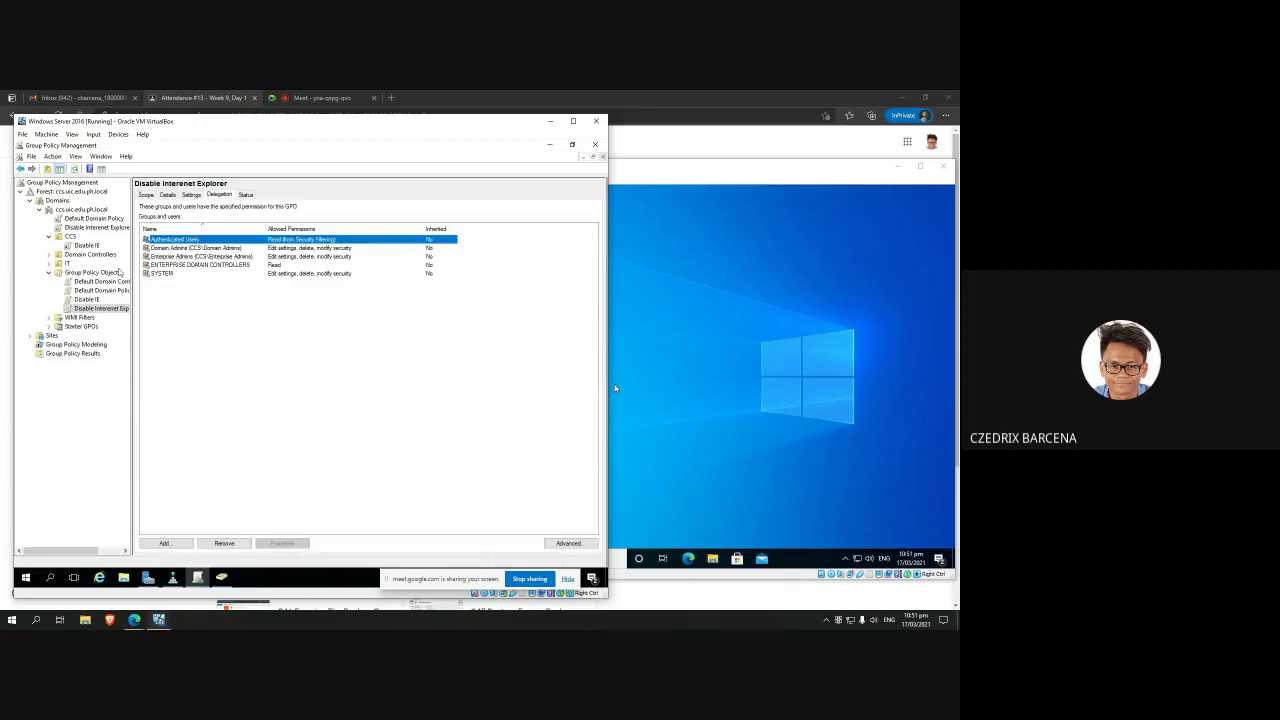
left_click(81, 209)
left_click(97, 227)
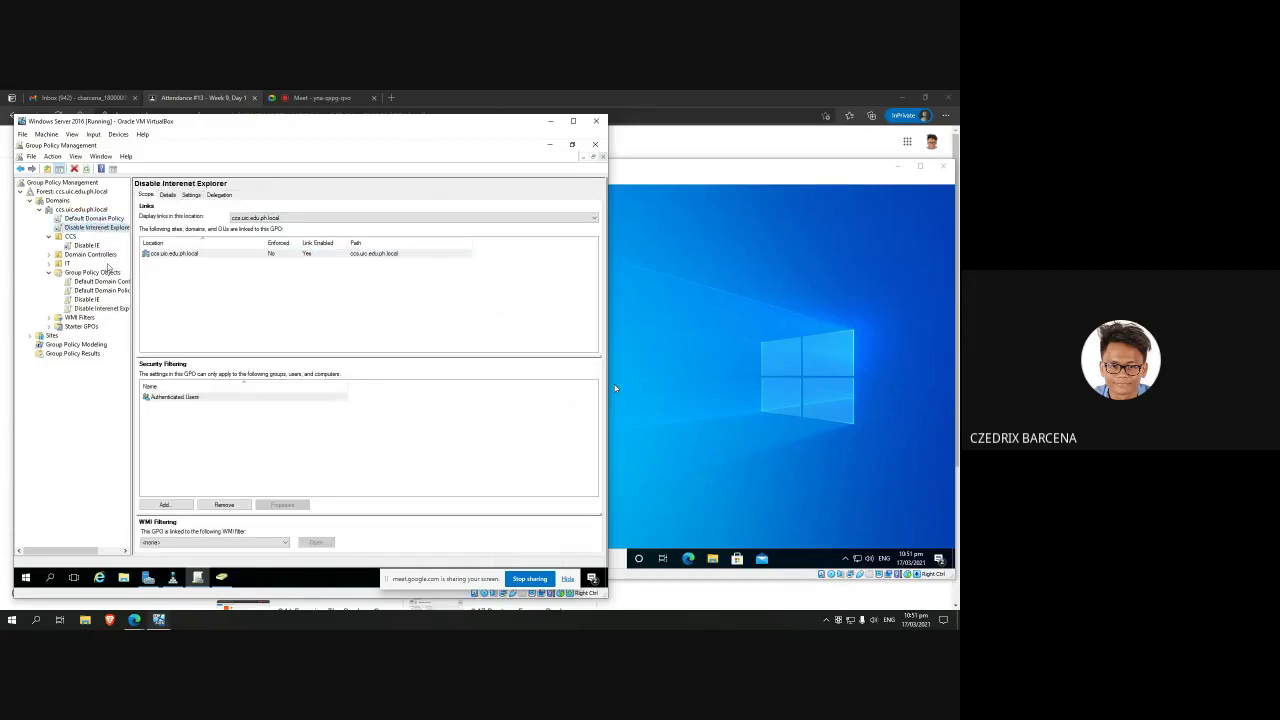
key("Down")
key("Up")
left_click(618, 360)
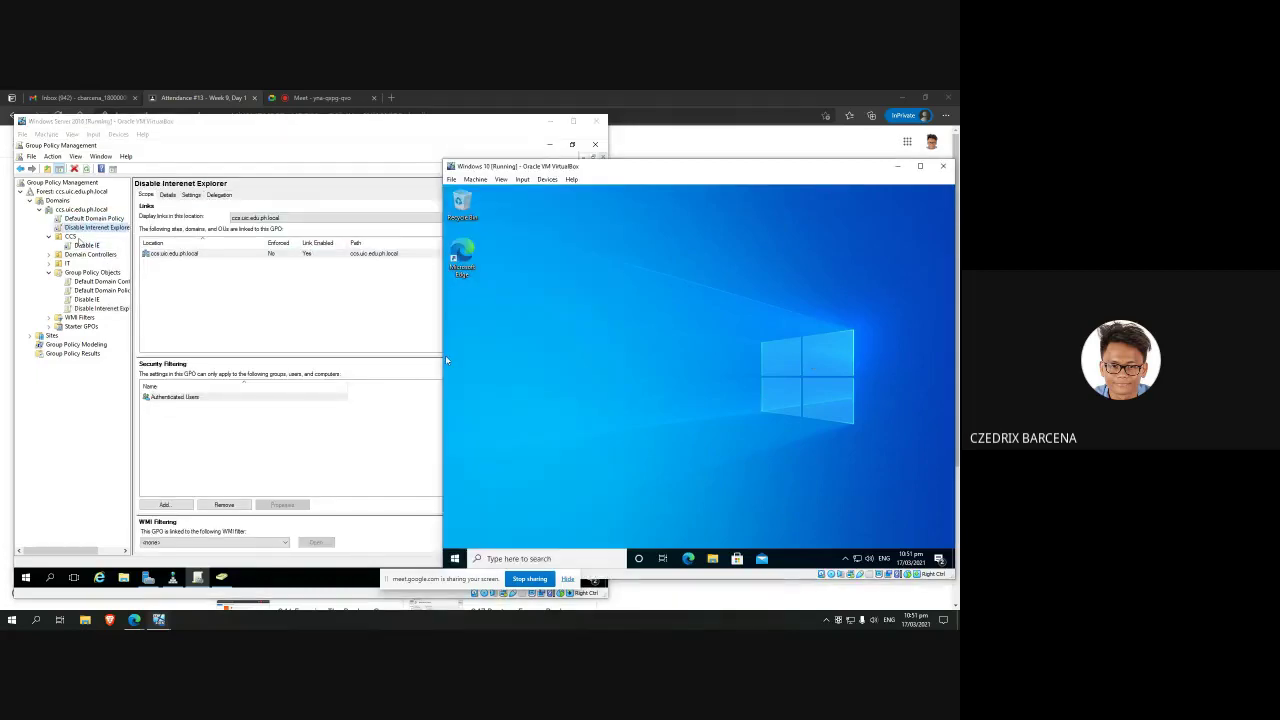
left_click(95, 227)
key("Up")
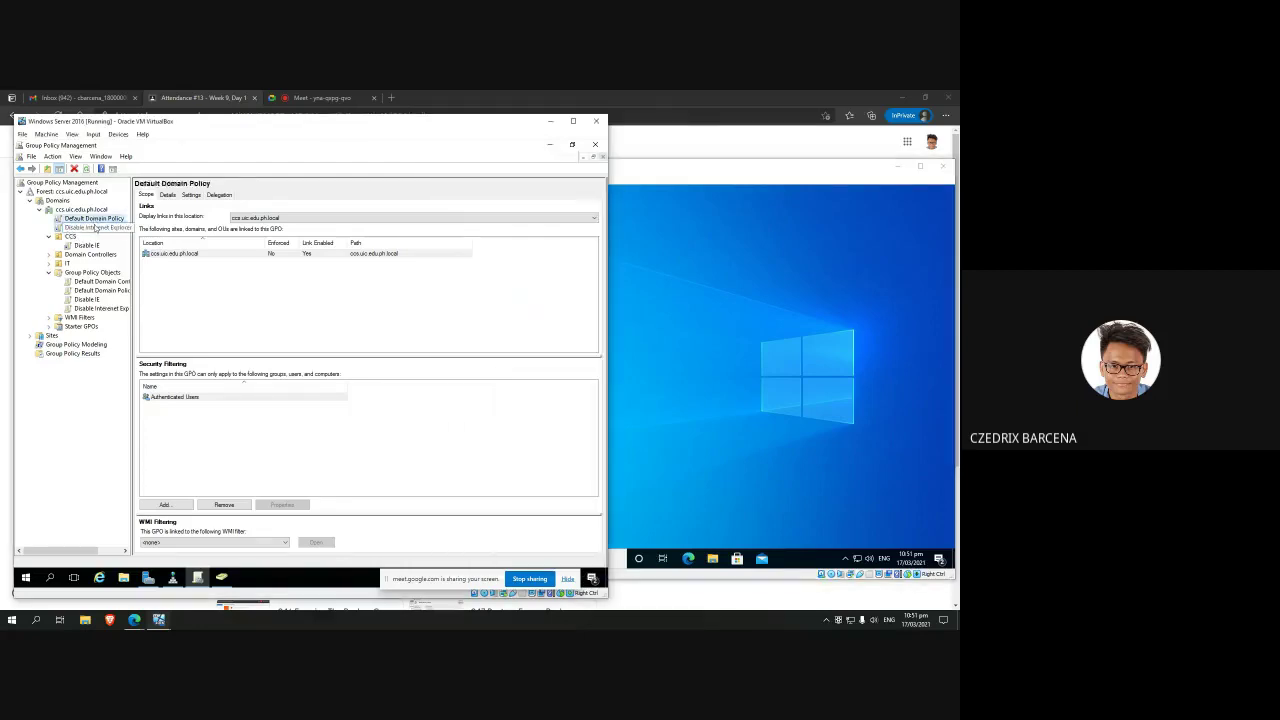
Step: Edit the Disable Internet Explorer GPO and expand Computer Configuration down to Security Settings
left_click(95, 228)
right_click(94, 228)
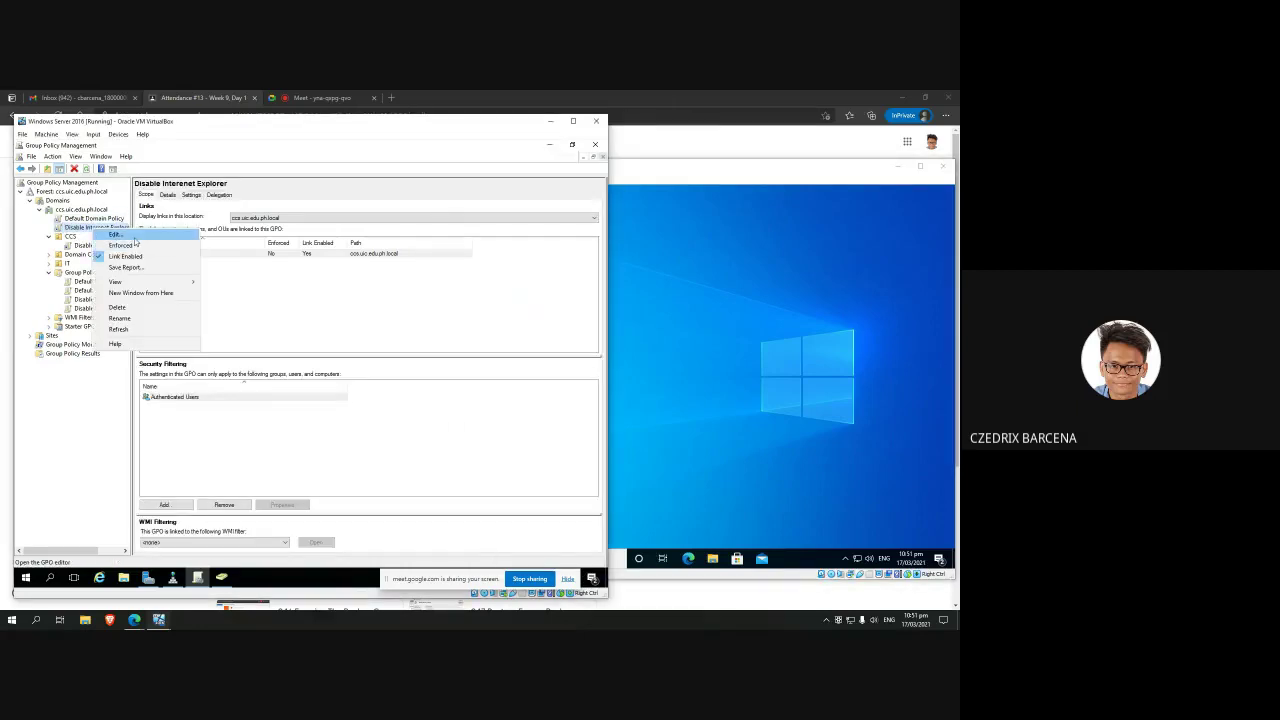
left_click(133, 238)
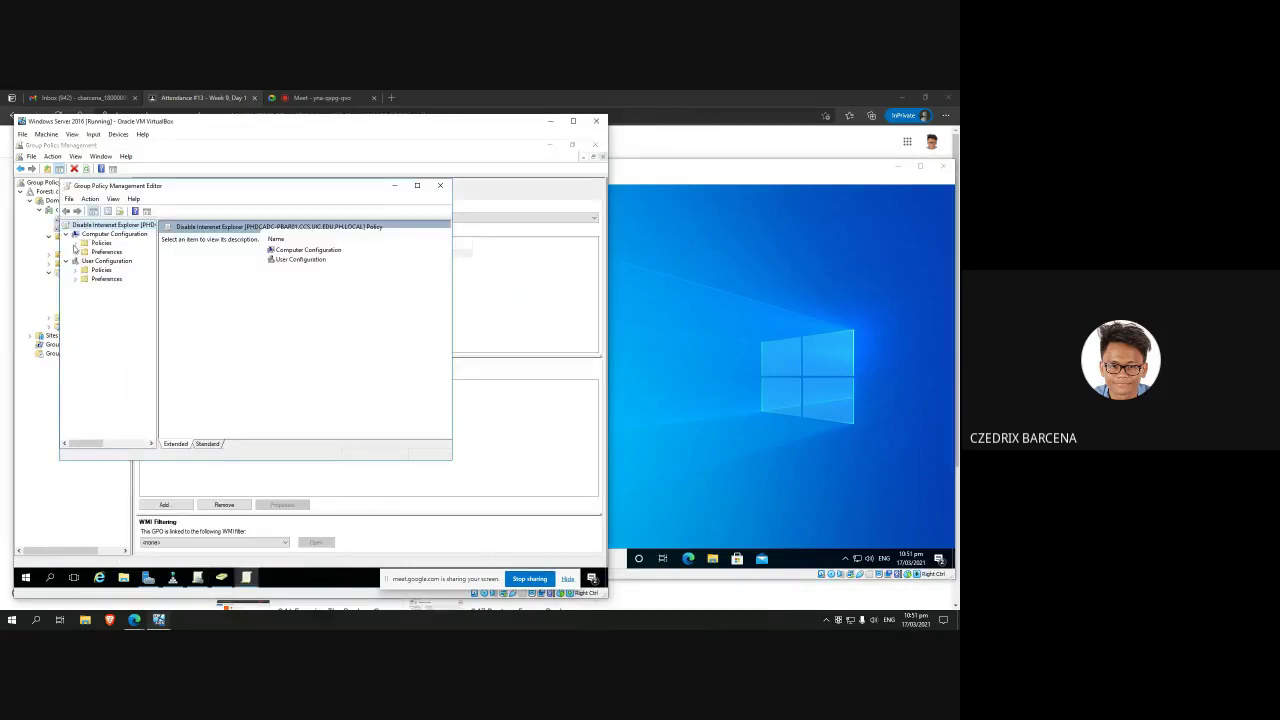
left_click(75, 243)
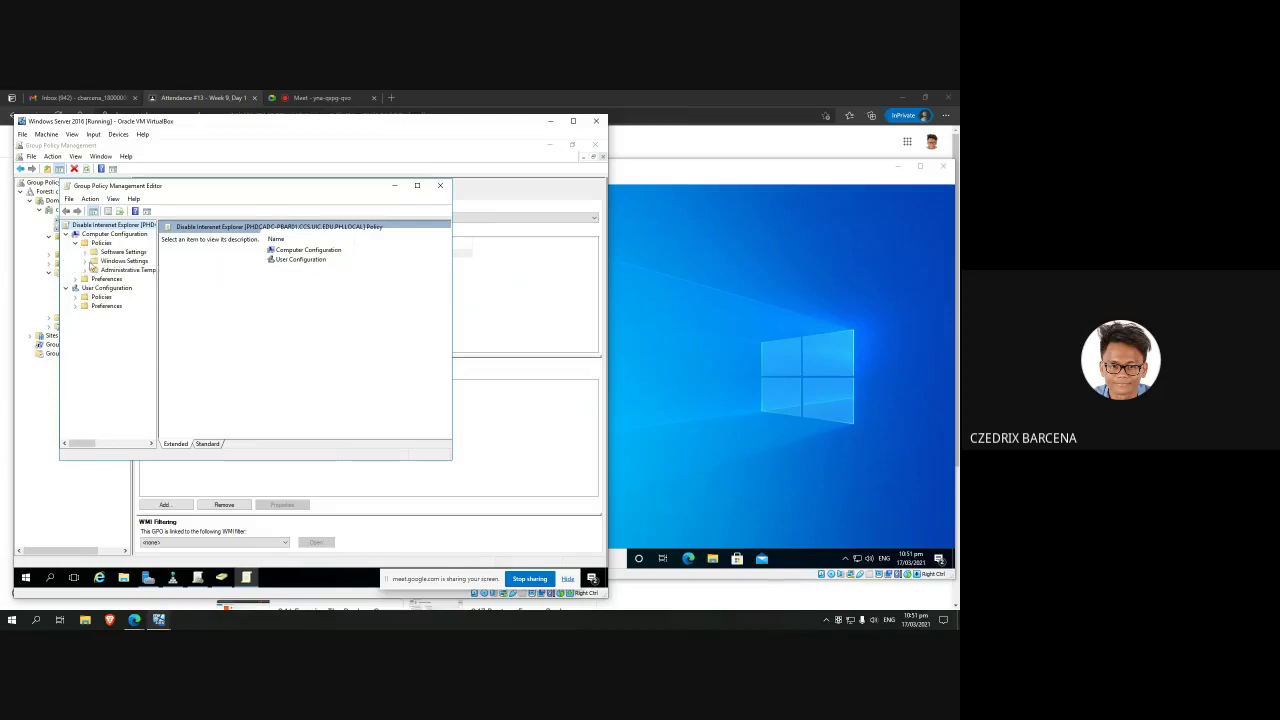
left_click(86, 261)
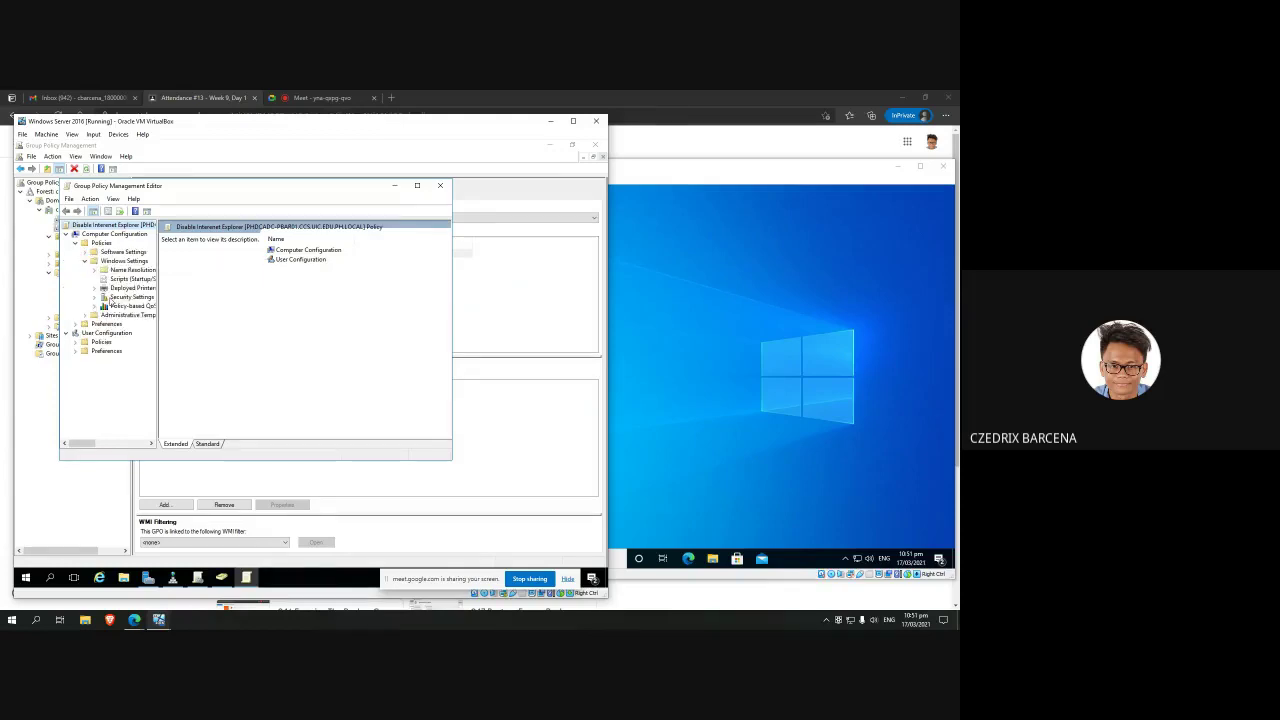
left_click(96, 297)
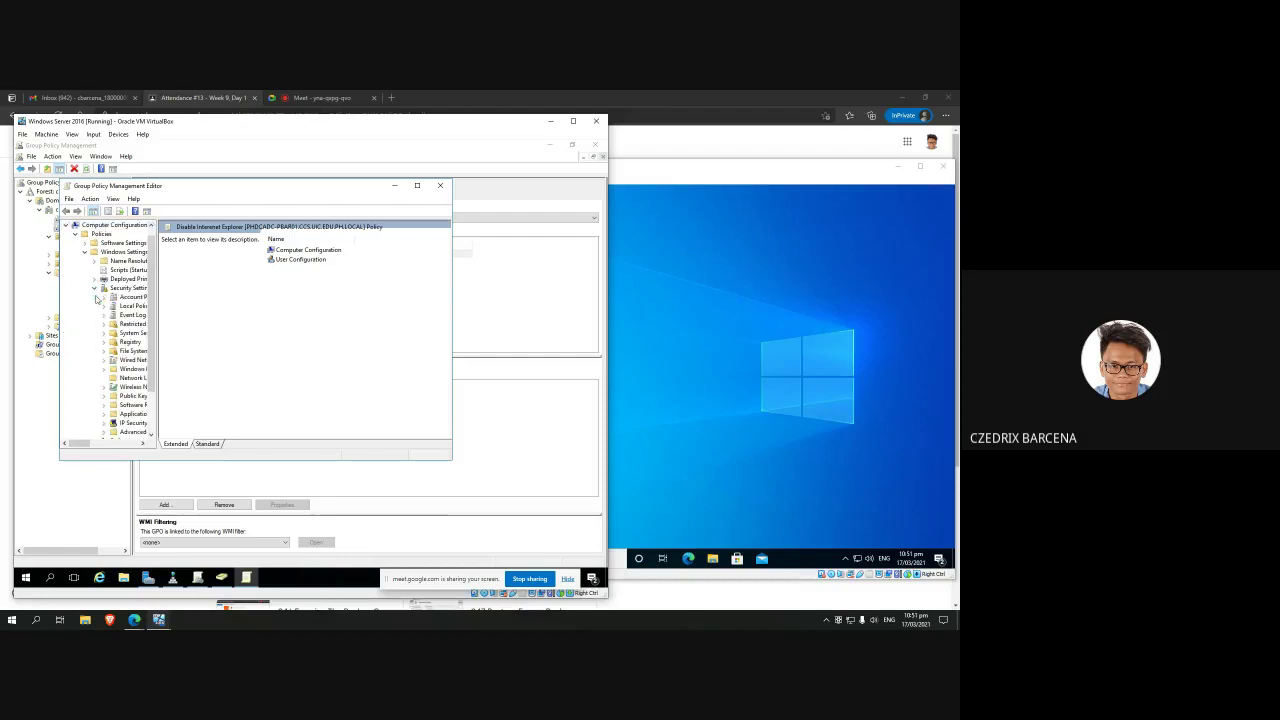
Step: Create Software Restriction Policies and start a New Path Rule under Additional Rules
left_click_drag(157, 389, 188, 389)
left_click(160, 378)
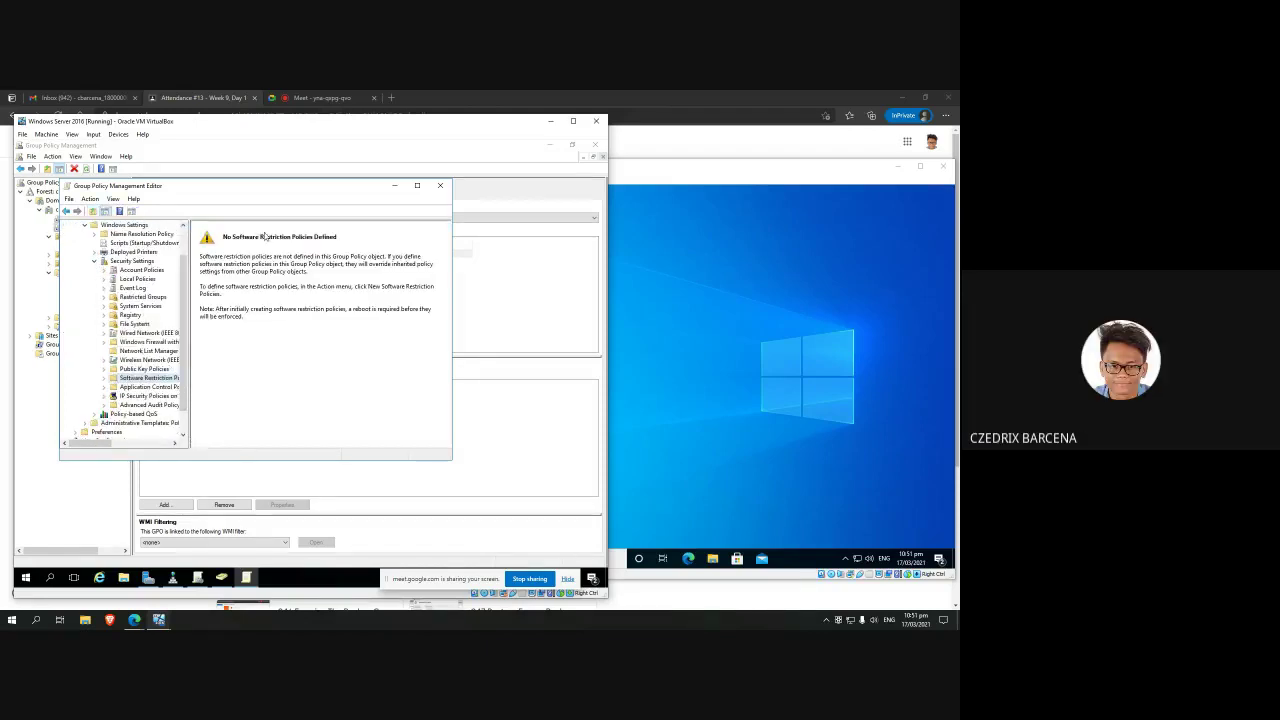
right_click(152, 379)
left_click(178, 384)
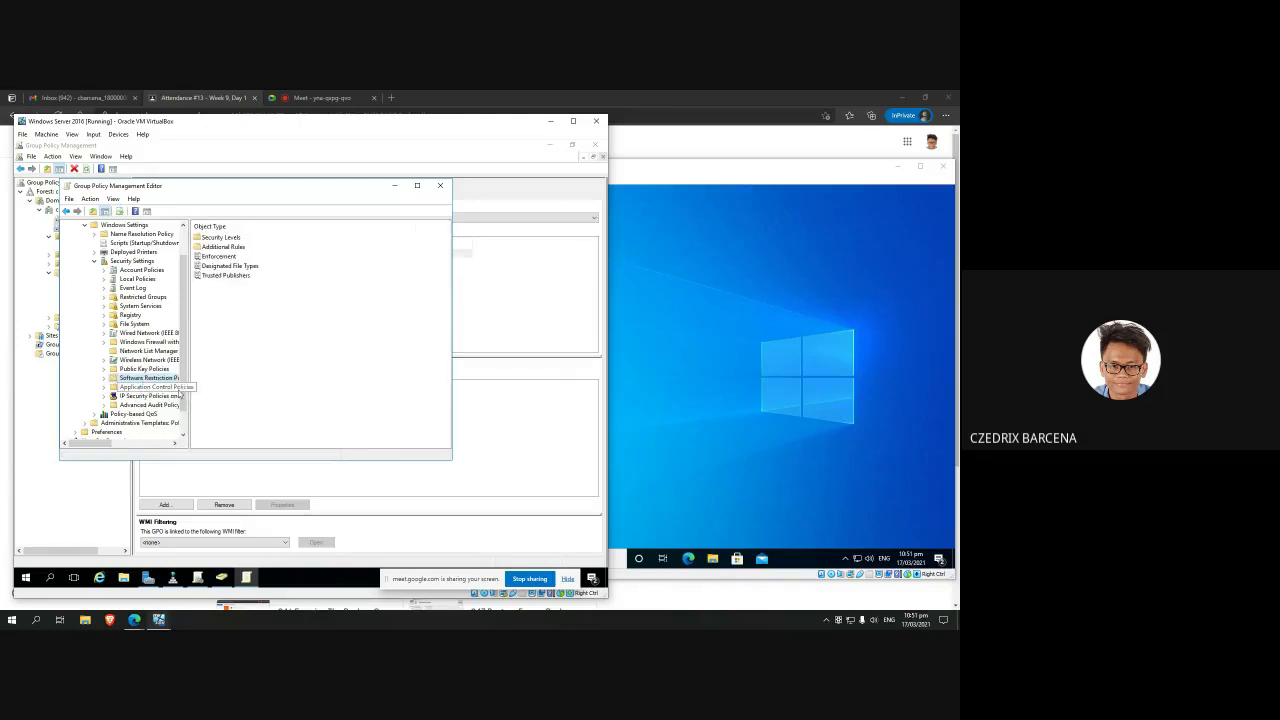
double_click(220, 247)
right_click(254, 260)
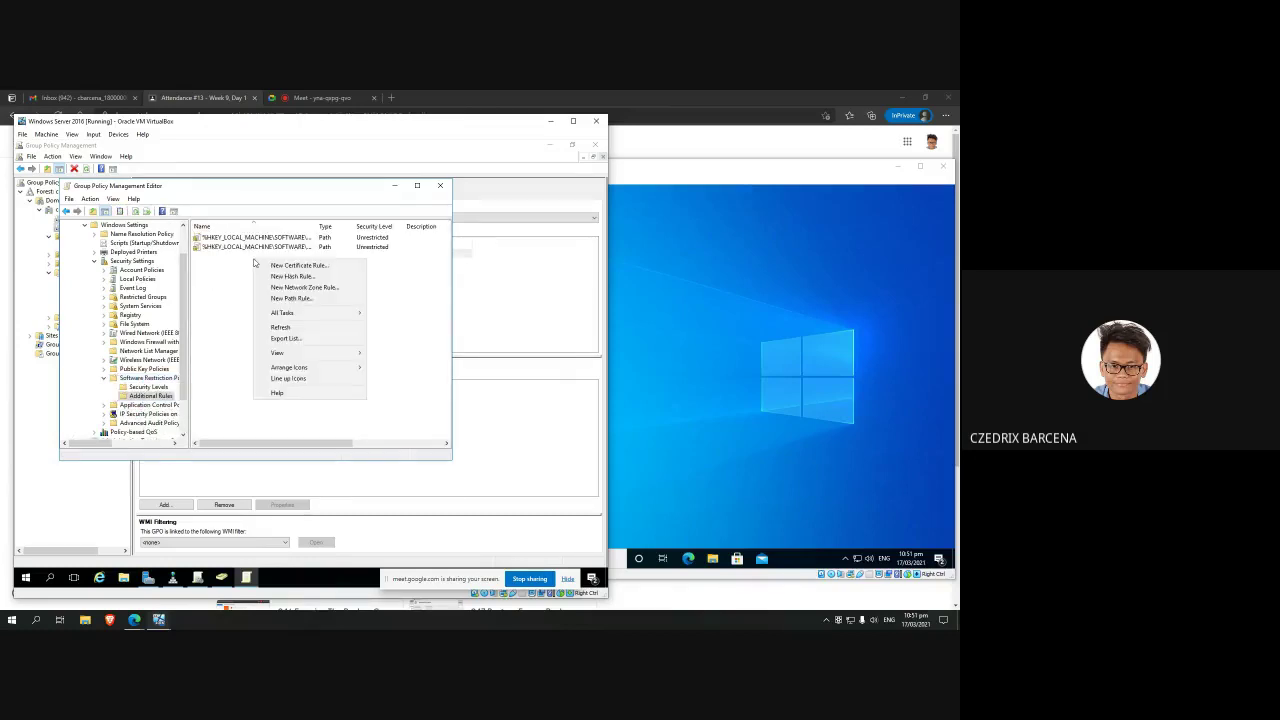
left_click(303, 298)
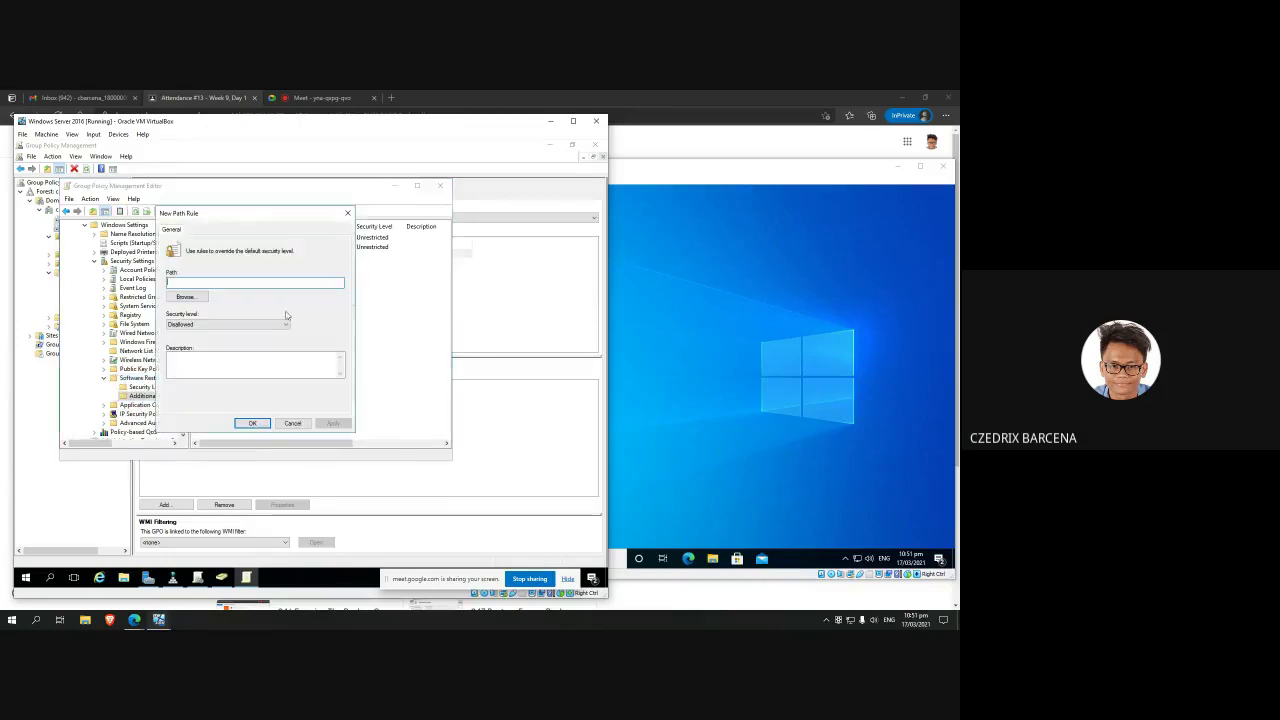
Step: On the Windows 10 client, follow the Internet Explorer search result to its program folder
left_click(829, 384)
left_click(455, 557)
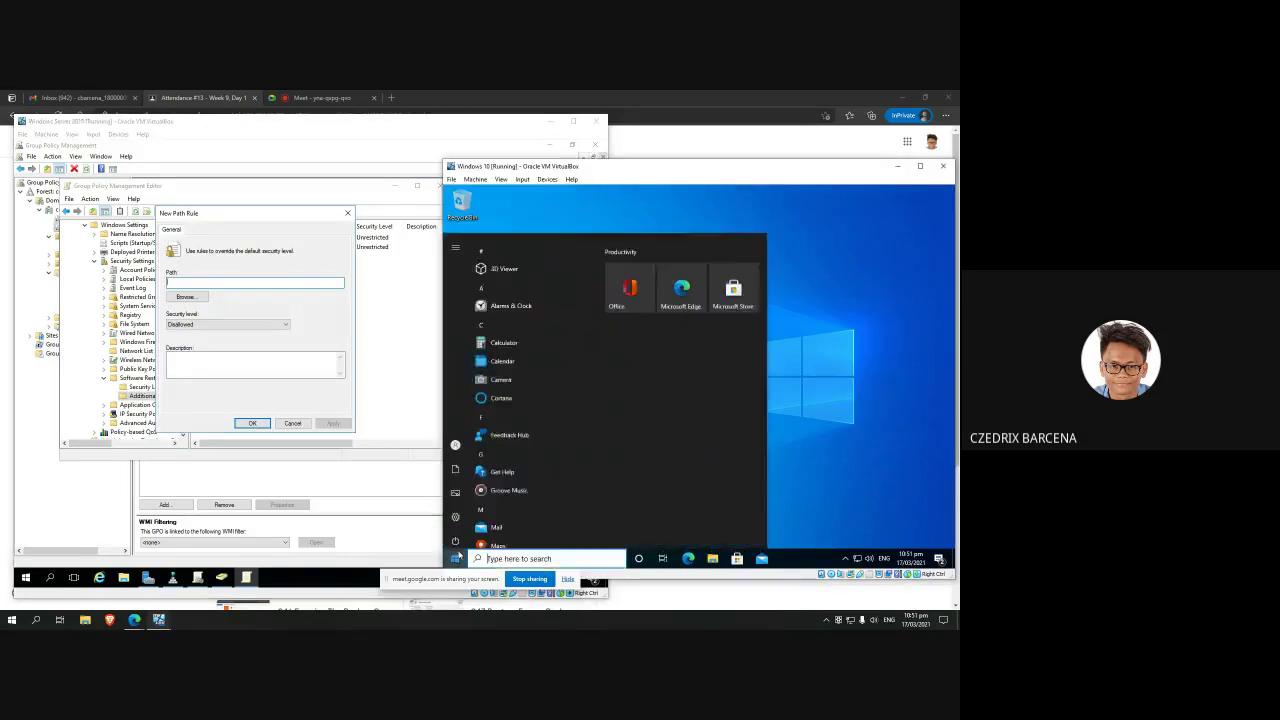
type("epxlorer")
key("BackSpace")
key("BackSpace")
key("BackSpace")
key("BackSpace")
key("BackSpace")
key("BackSpace")
key("BackSpace")
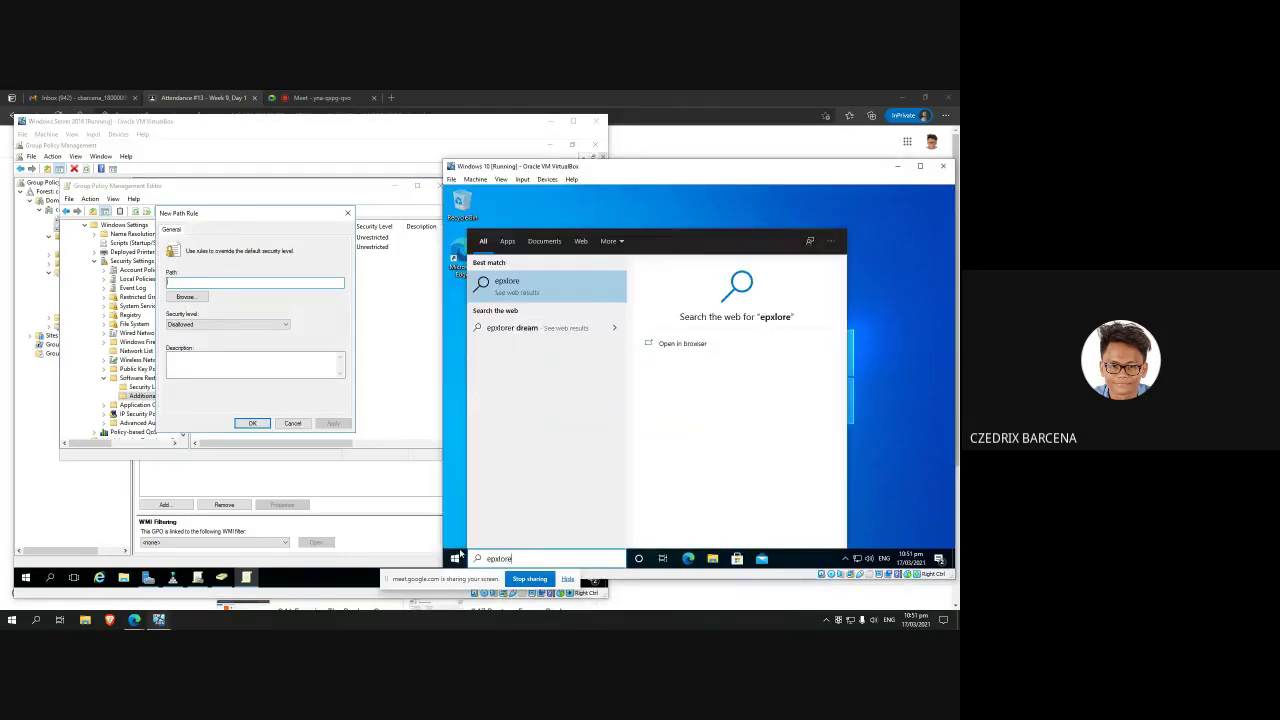
type("xpl")
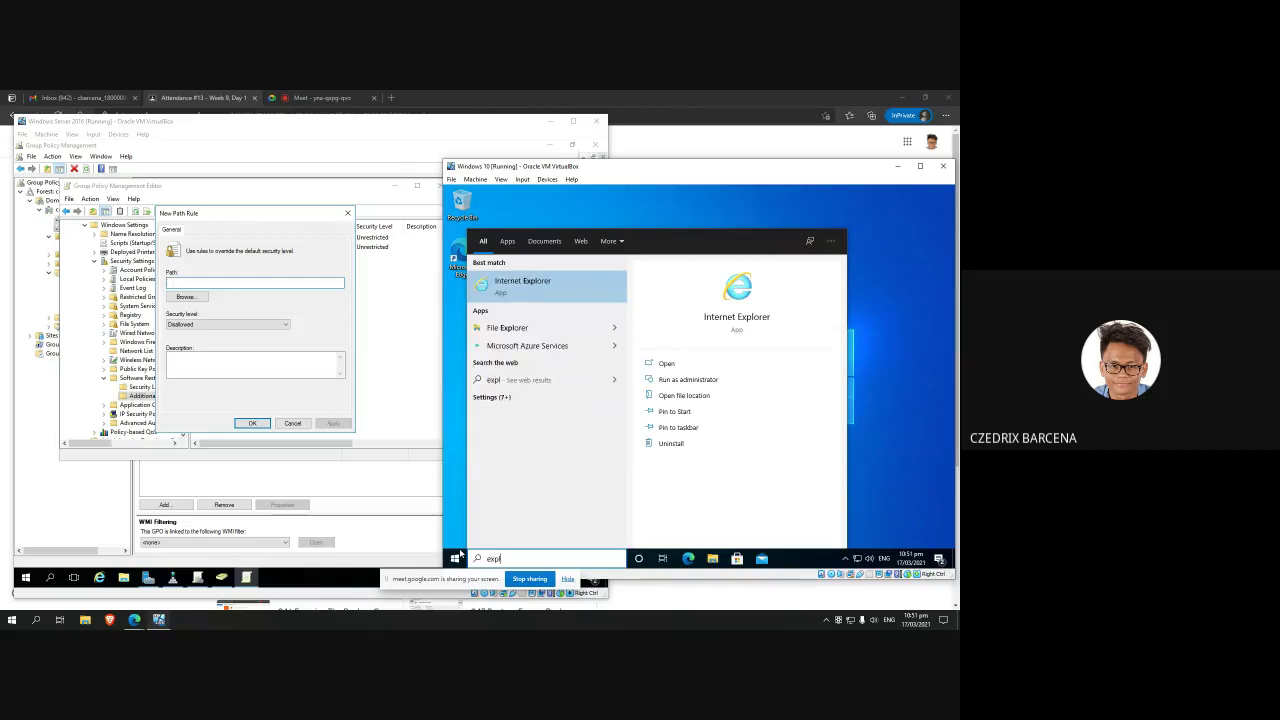
right_click(540, 327)
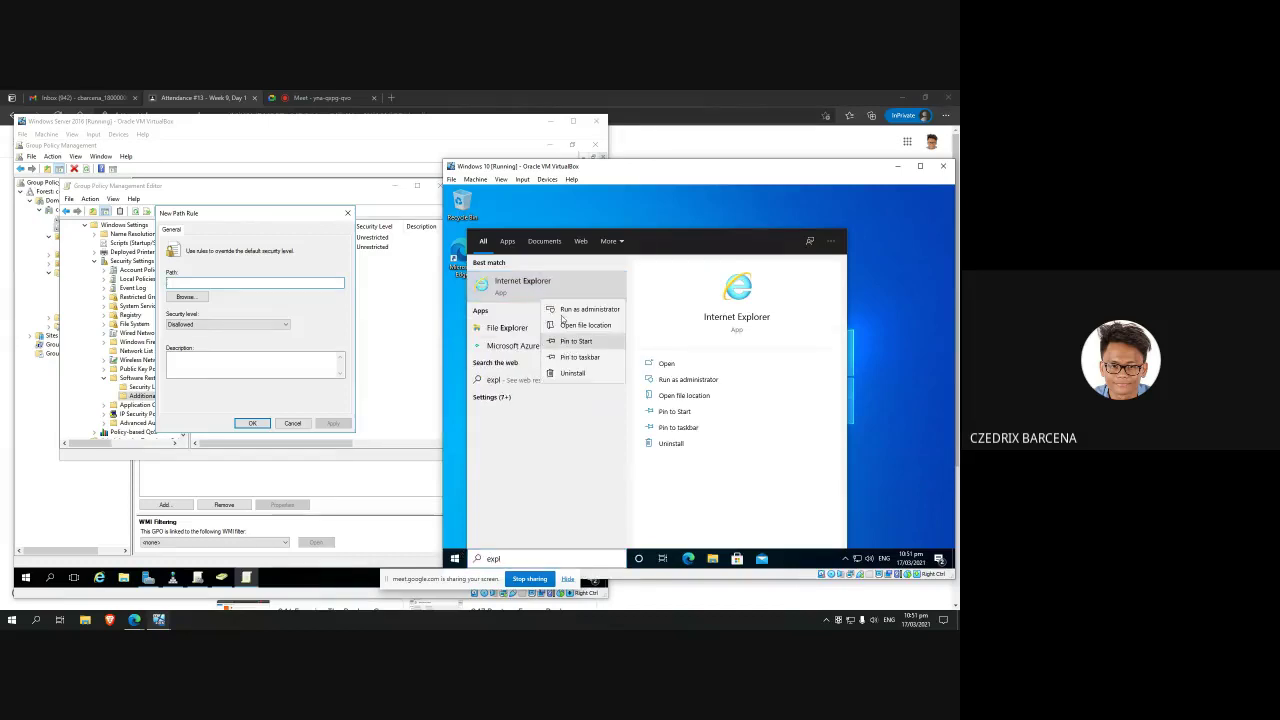
left_click(573, 326)
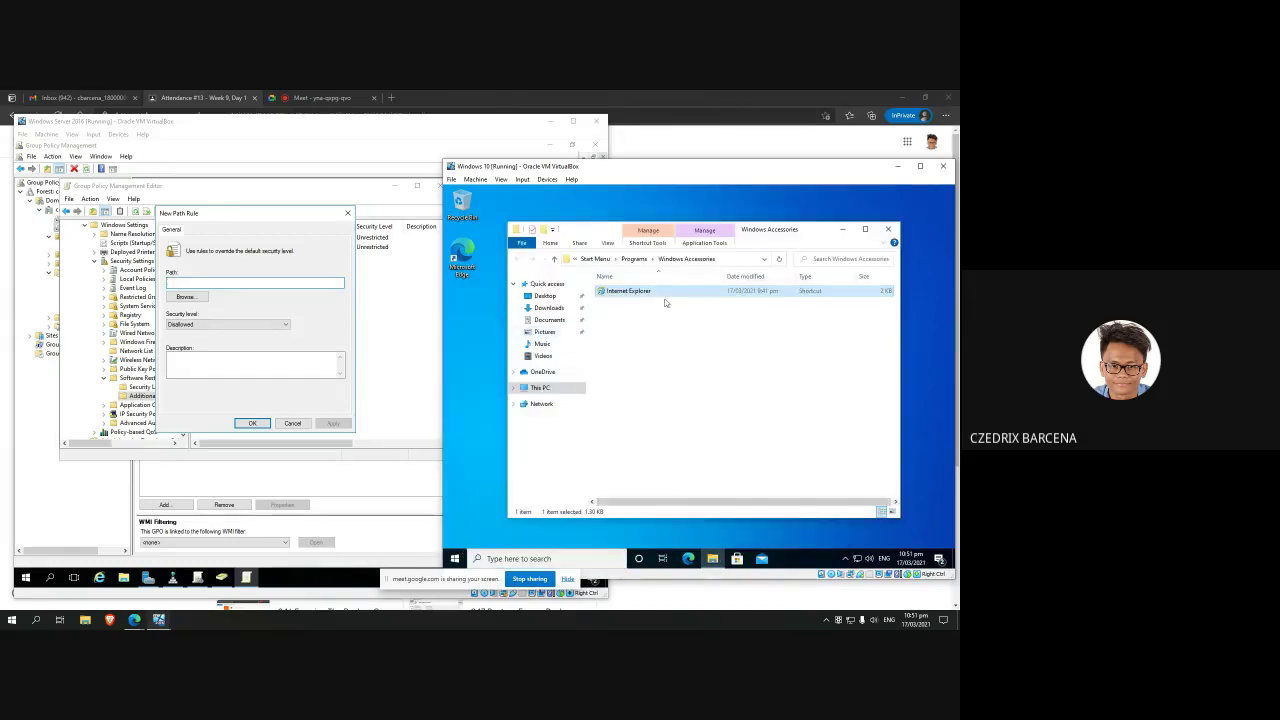
right_click(654, 290)
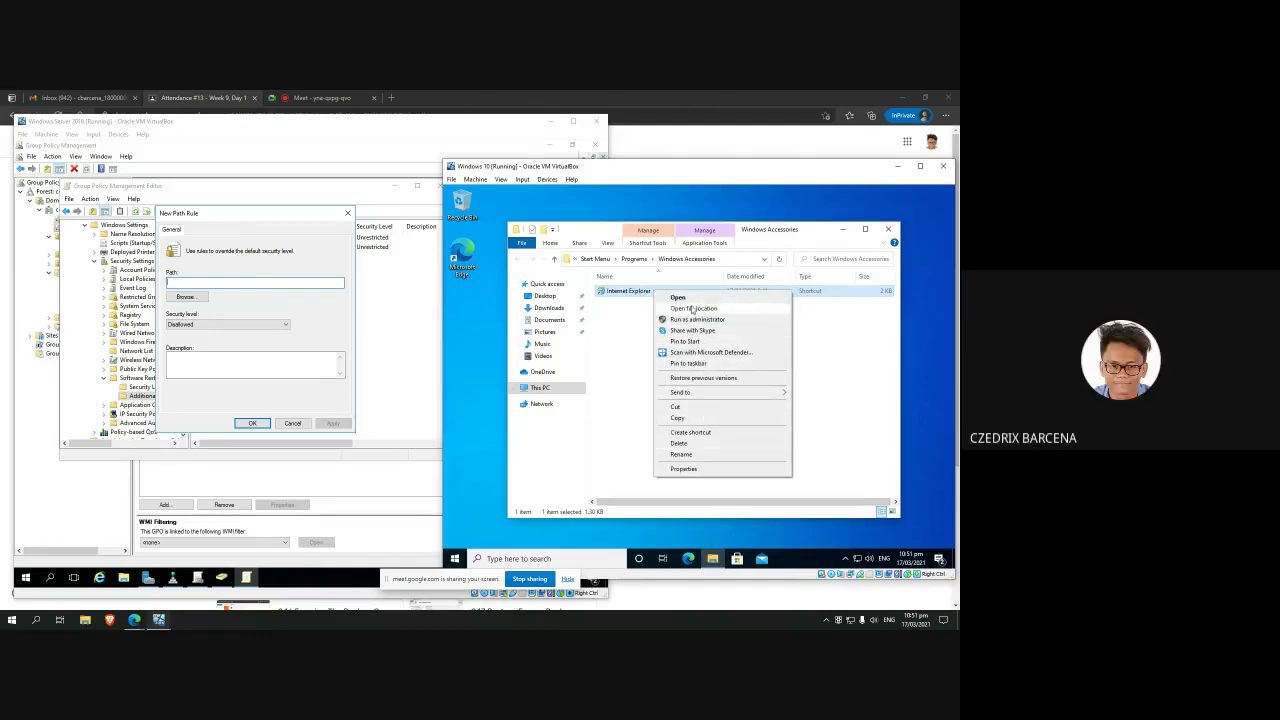
left_click(692, 309)
left_click(728, 260)
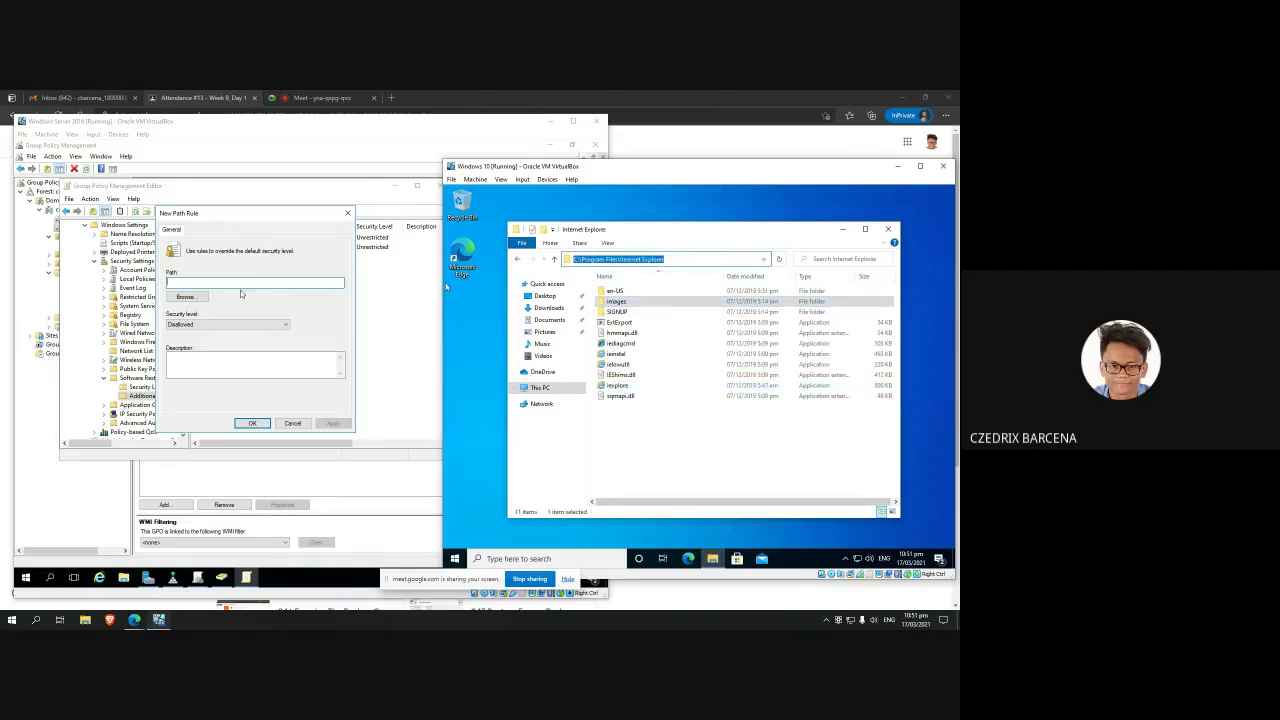
left_click(274, 292)
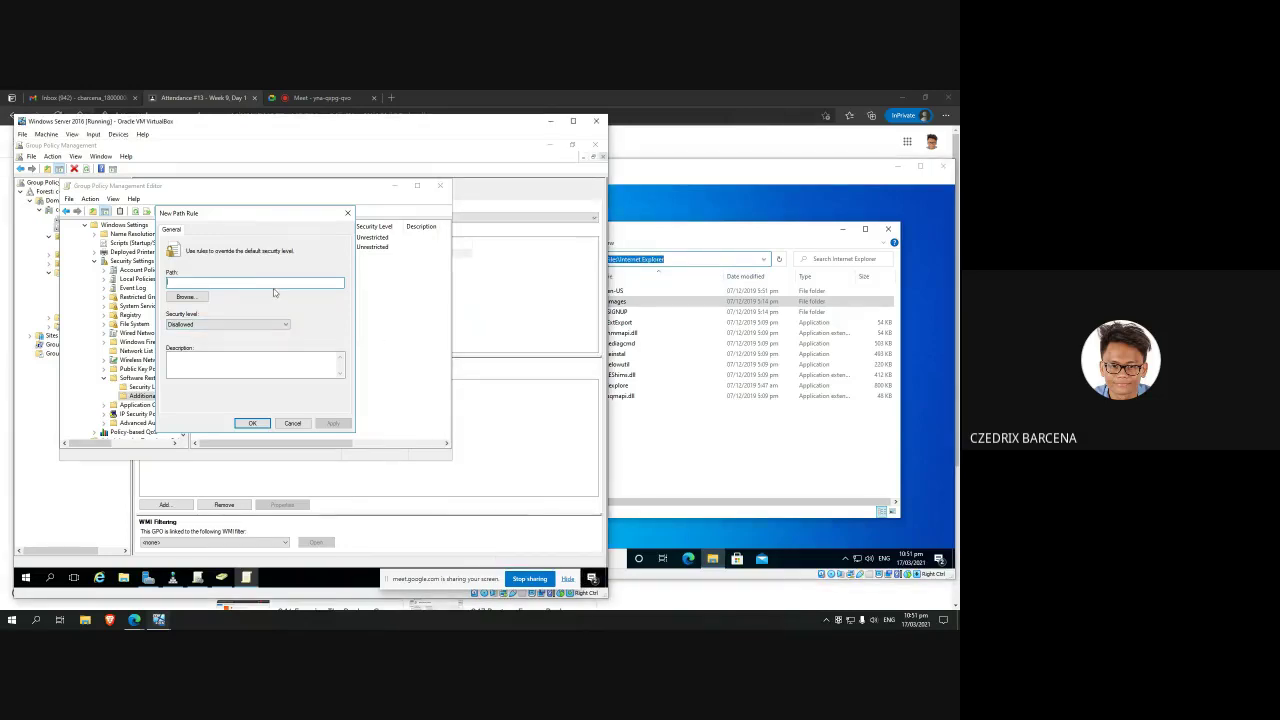
Step: Start the rule path with 'C' and browse Program Files\Internet Explorer to view iexplore
left_click(722, 530)
left_click_drag(674, 170, 776, 170)
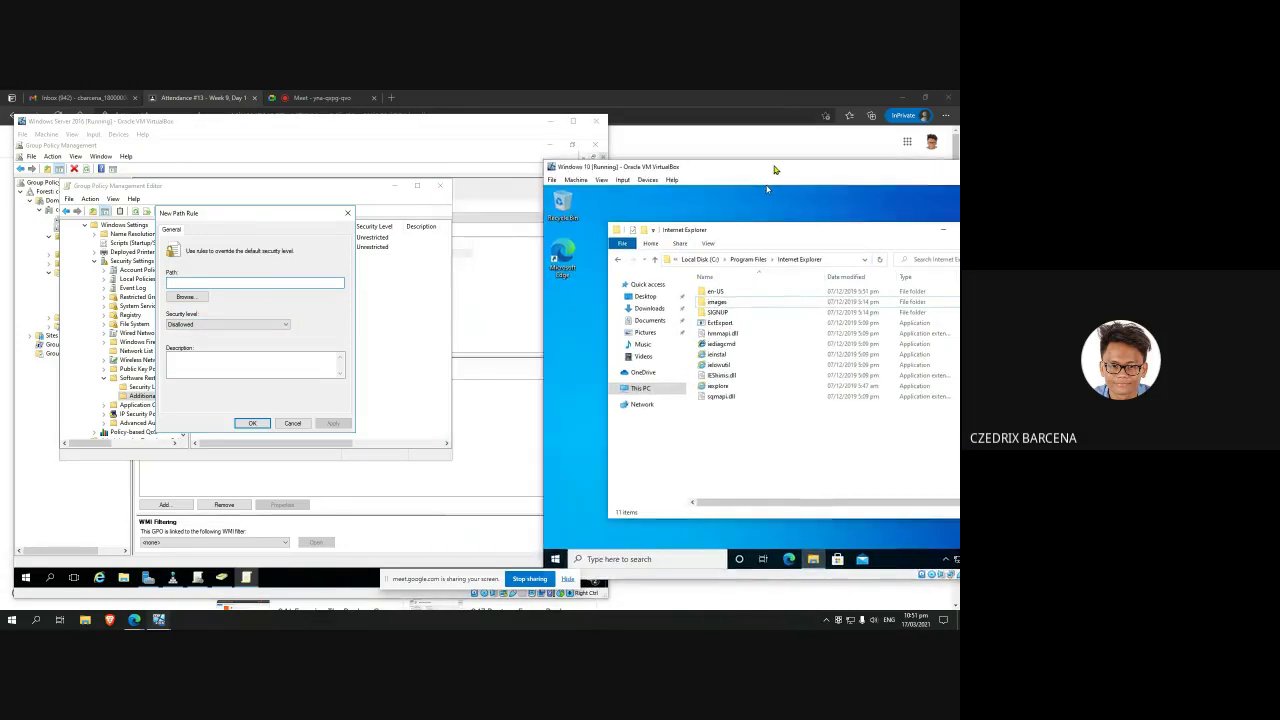
left_click(241, 283)
type("C:")
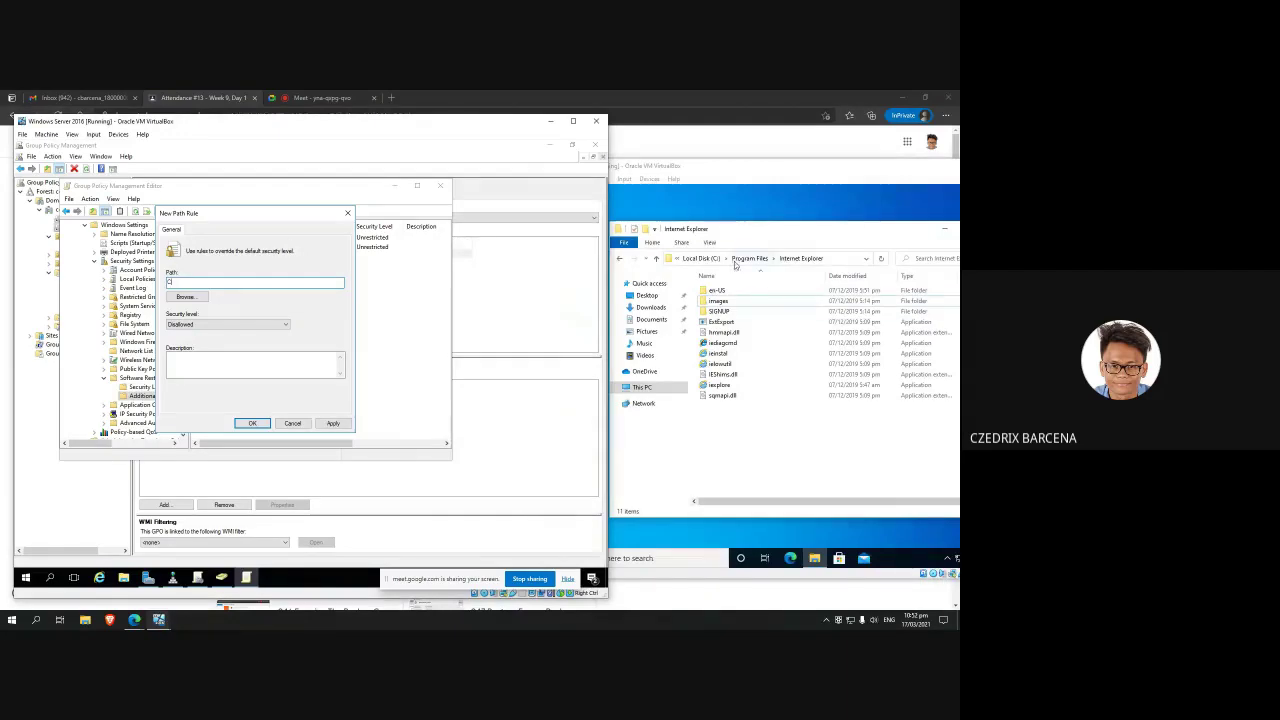
left_click(738, 258)
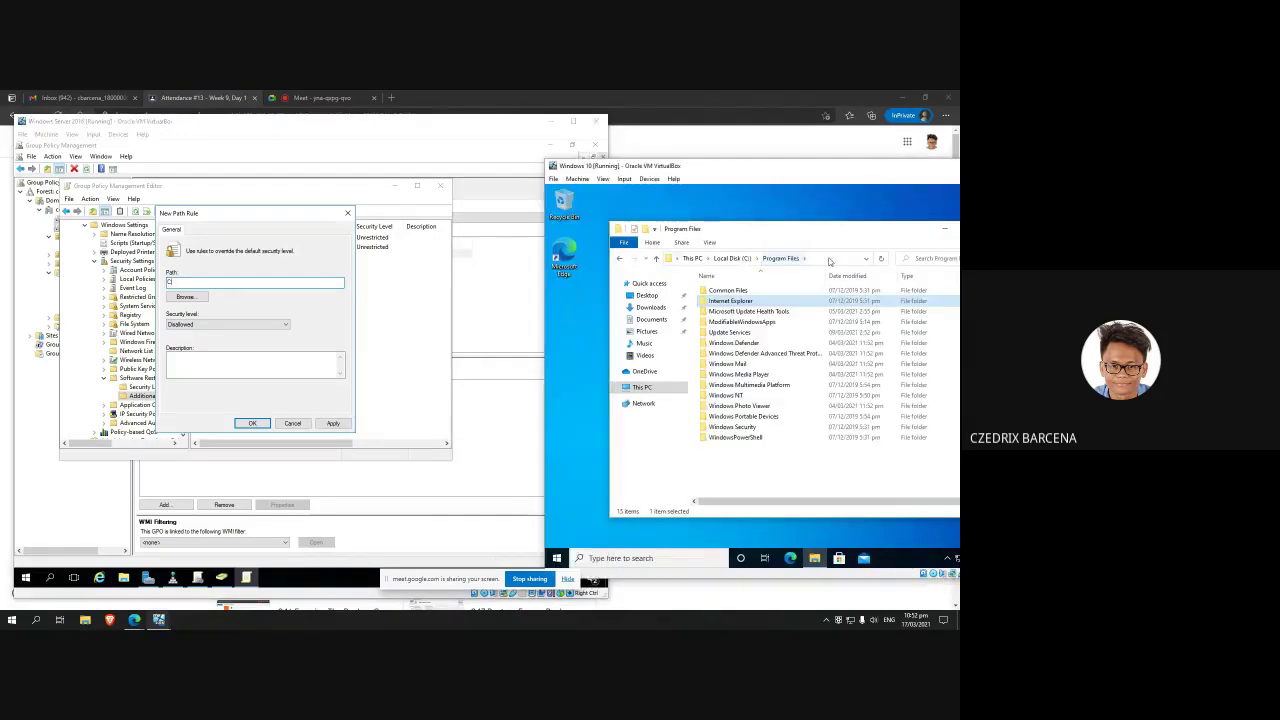
double_click(742, 302)
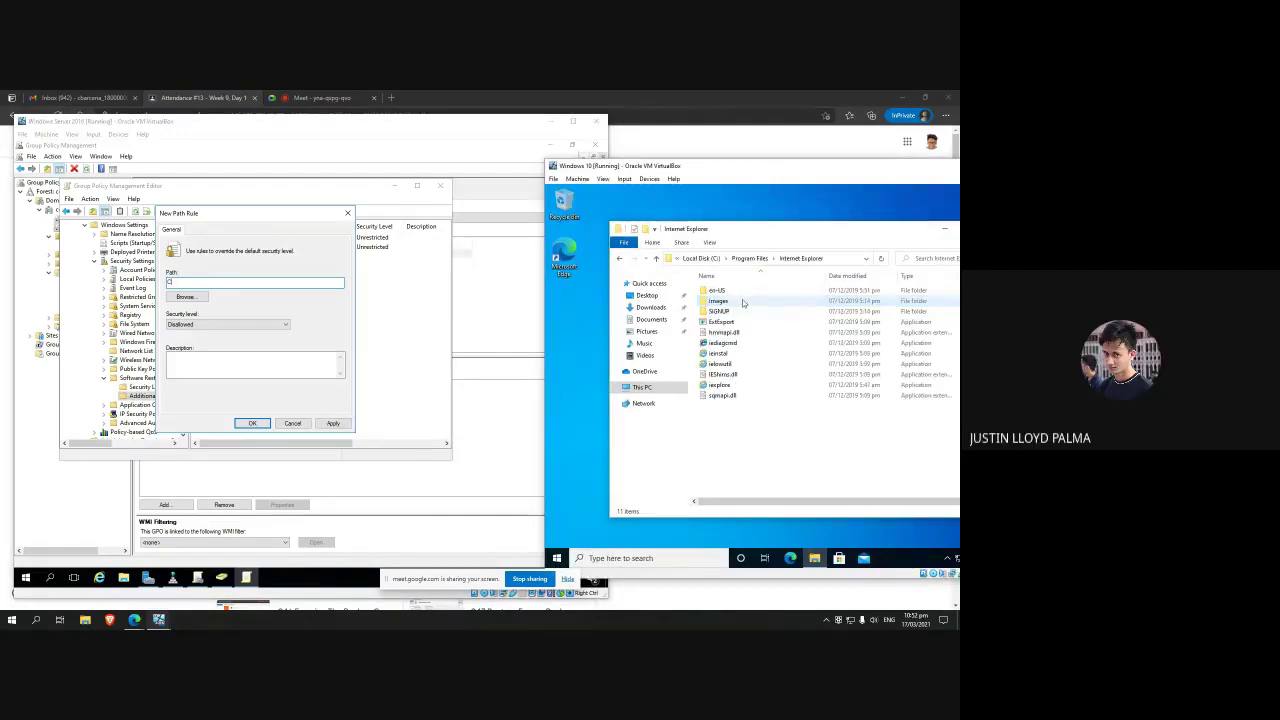
left_click(839, 259)
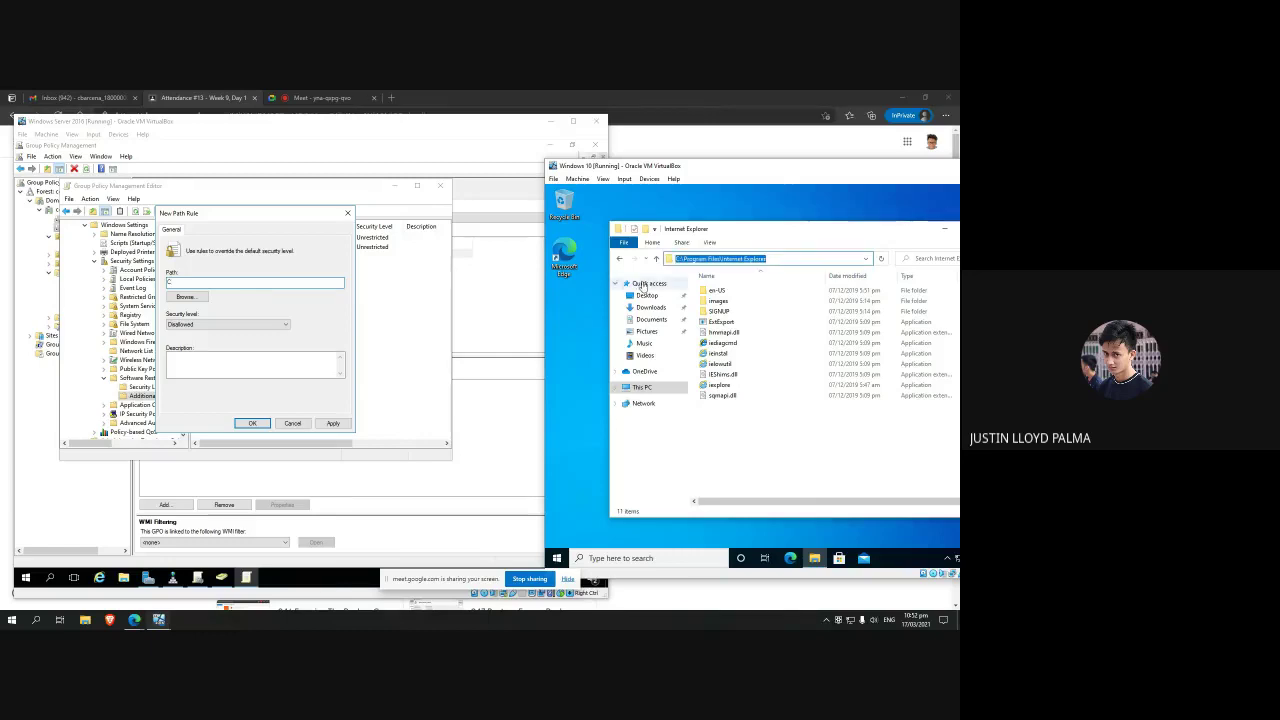
left_click(745, 386)
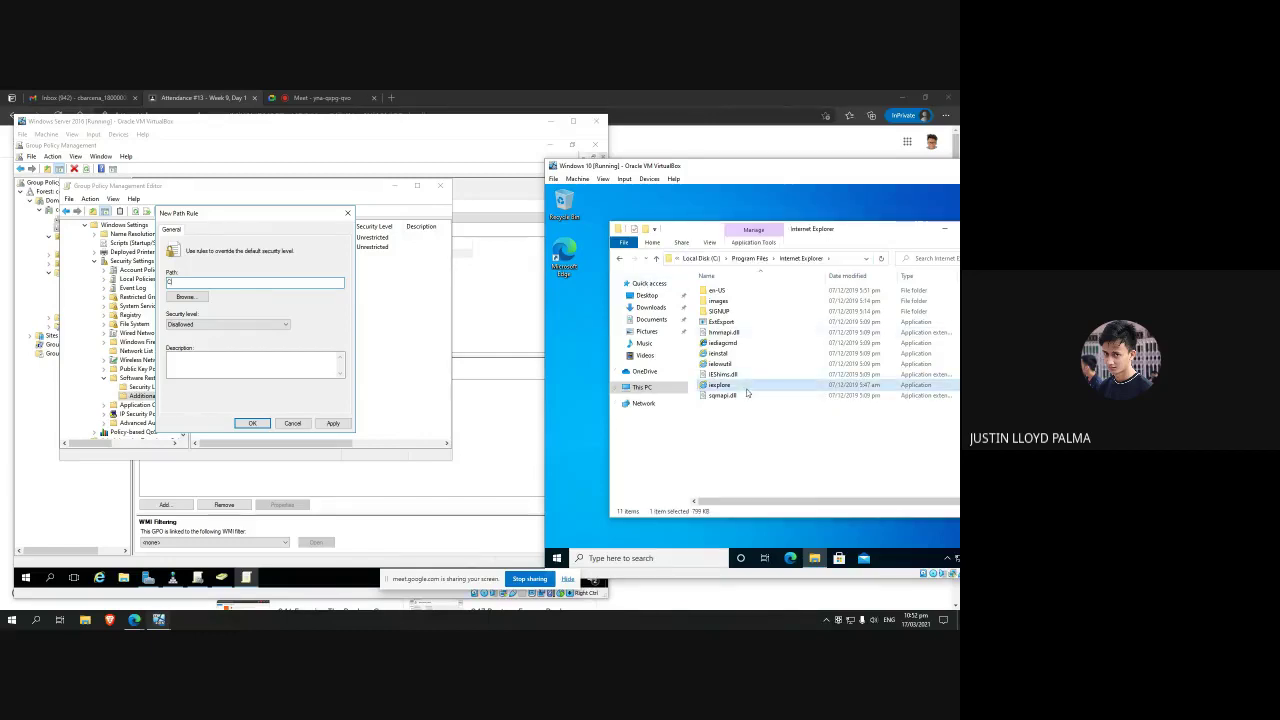
left_click(847, 258)
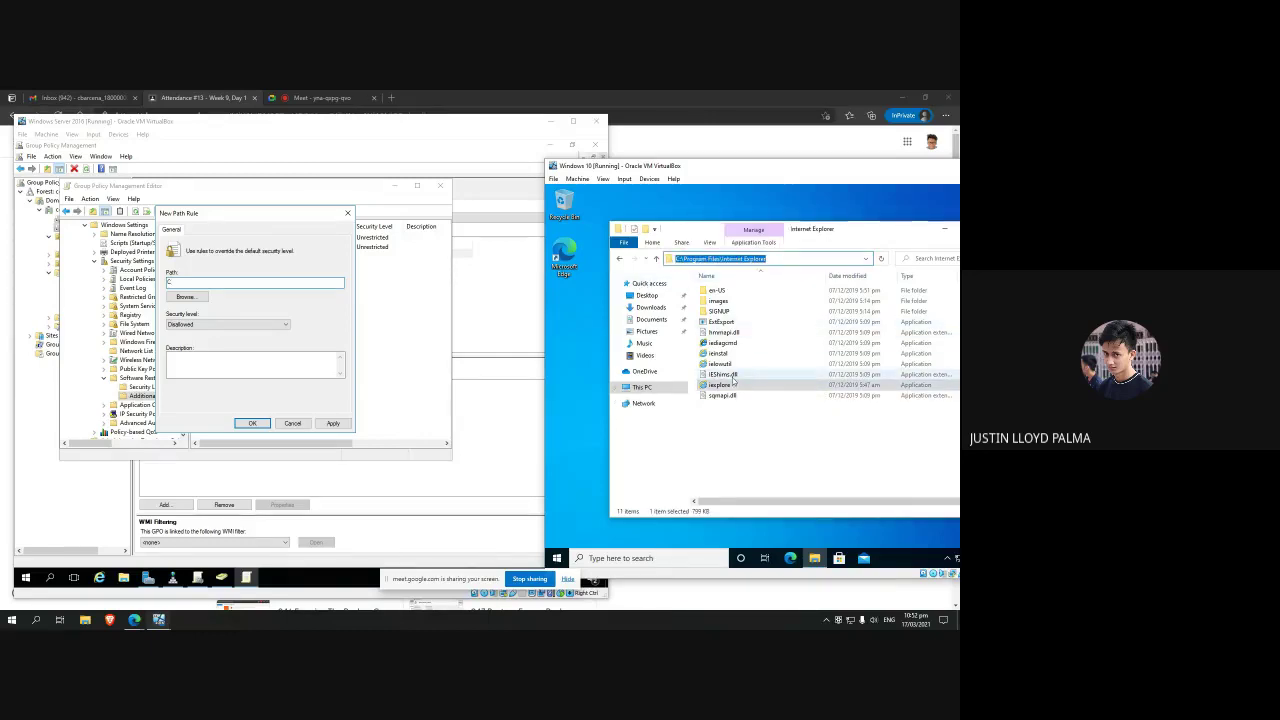
left_click_drag(764, 231, 698, 230)
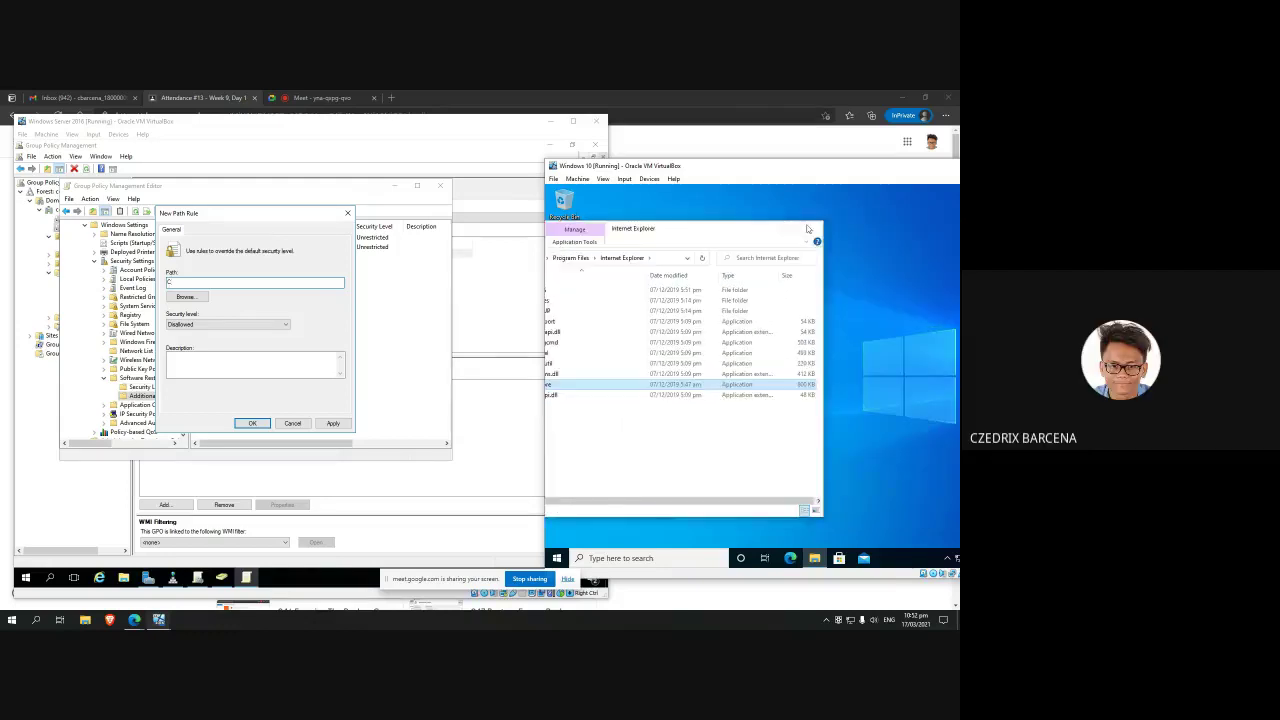
left_click(814, 558)
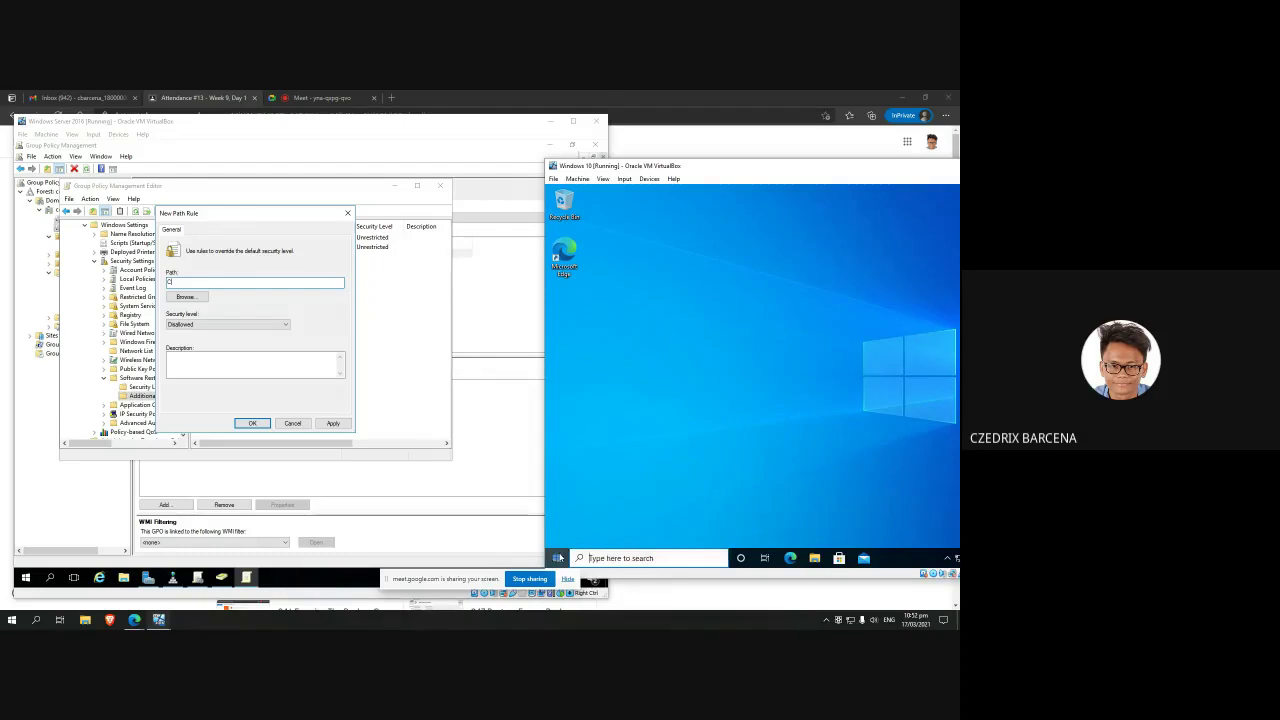
Step: Search 'explorer' again and follow the shortcut to confirm the installation folder path
left_click(565, 552)
type("explorer")
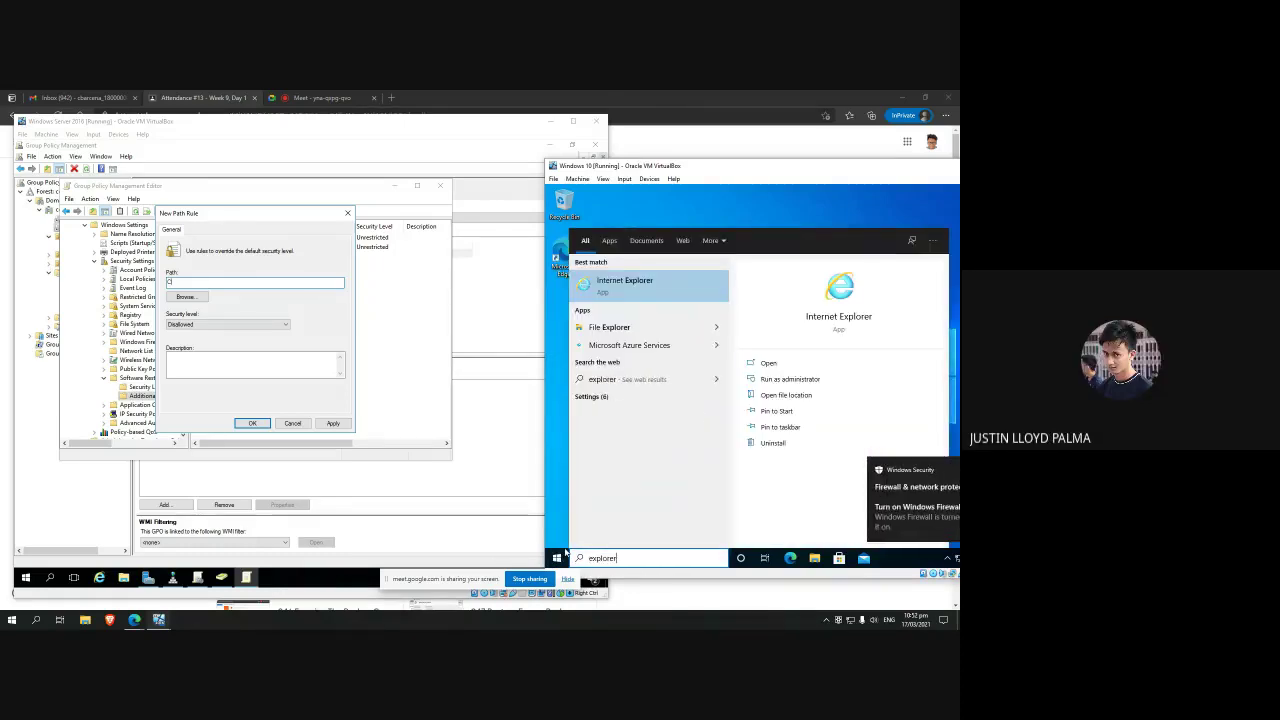
right_click(653, 292)
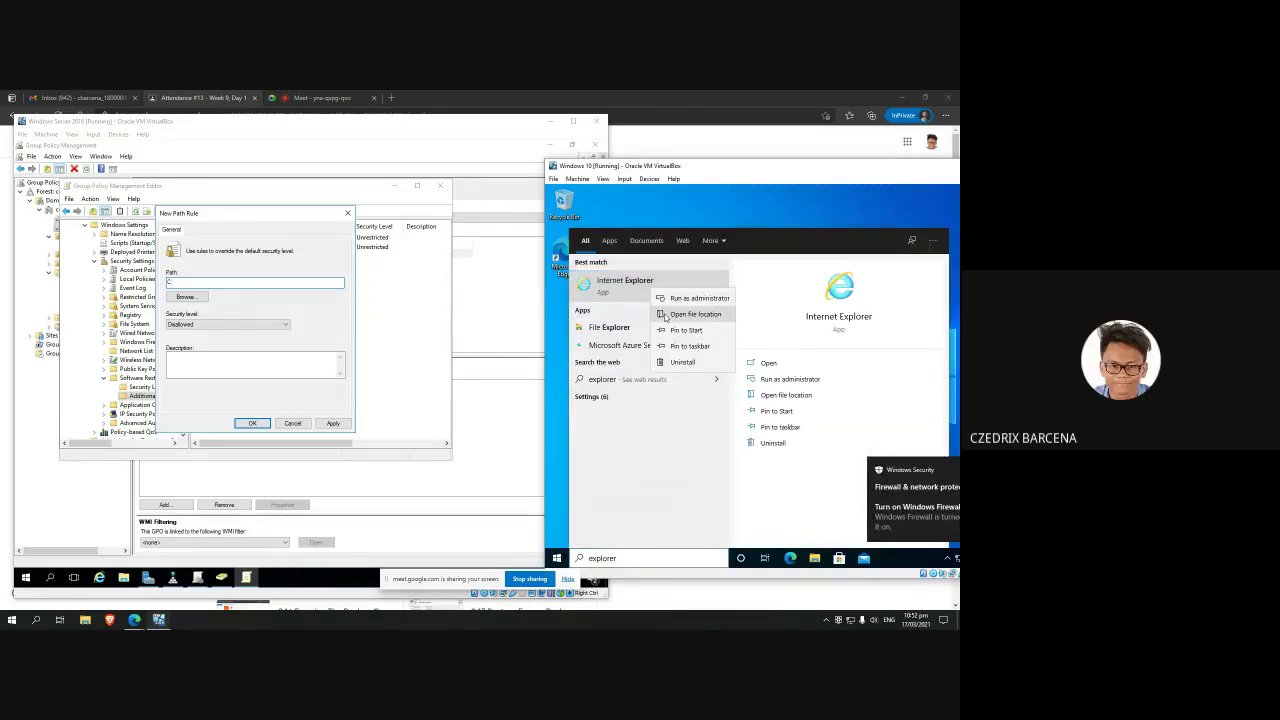
left_click(664, 314)
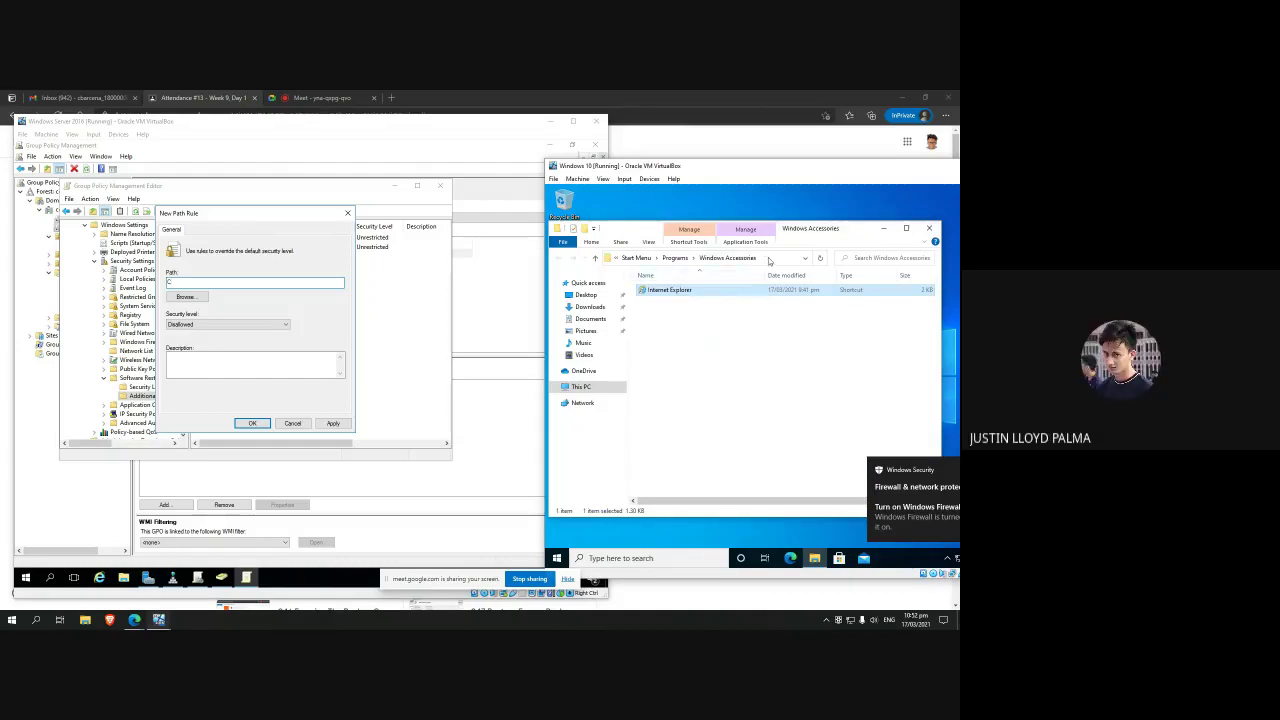
left_click(763, 258)
right_click(679, 291)
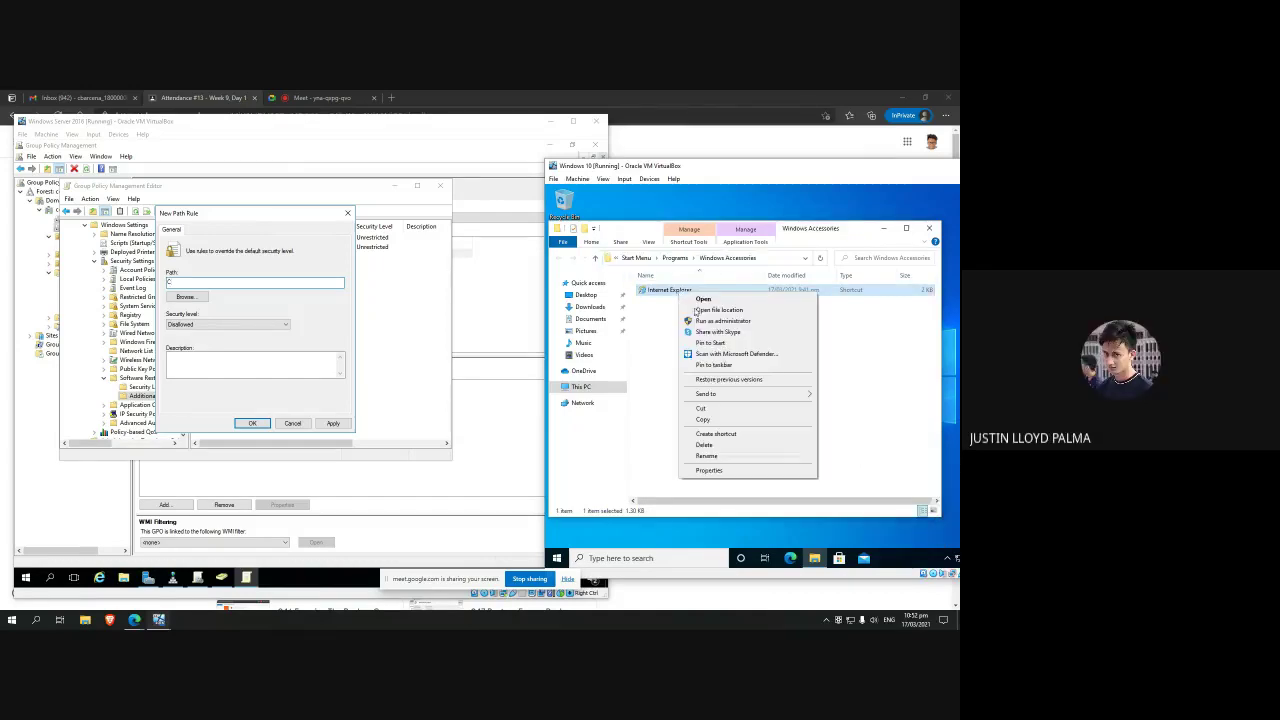
left_click(725, 310)
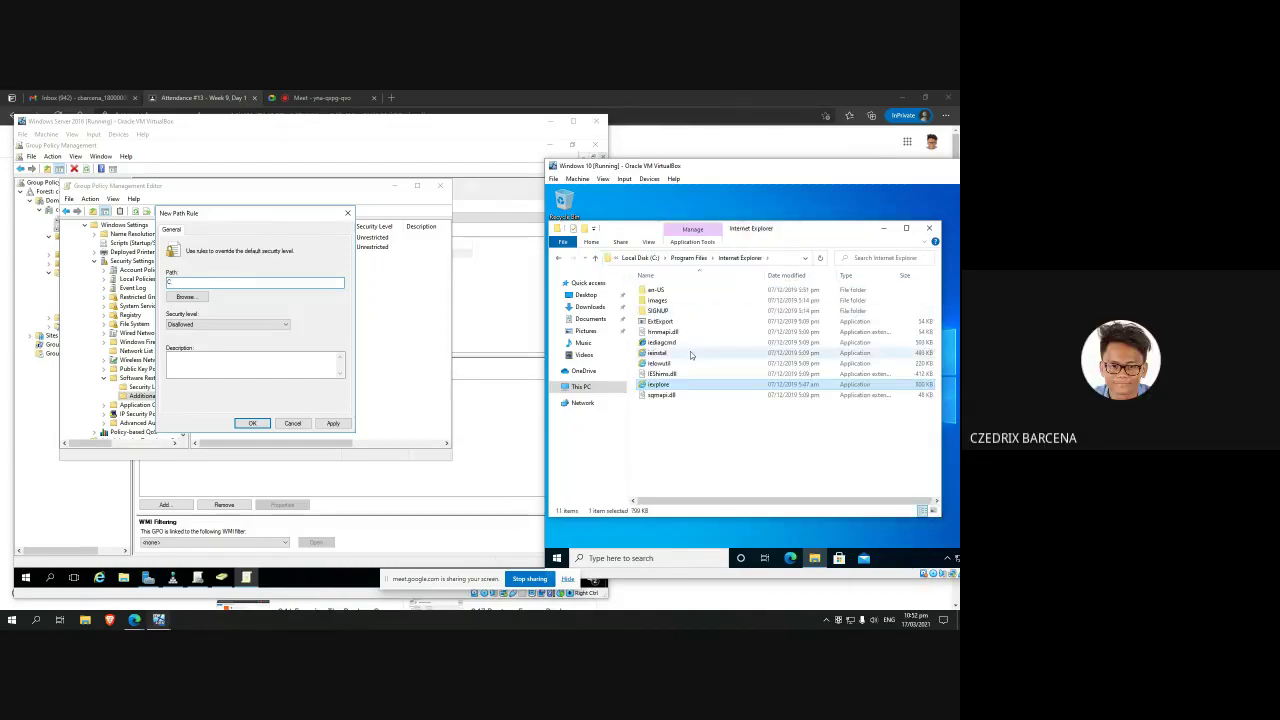
left_click(780, 258)
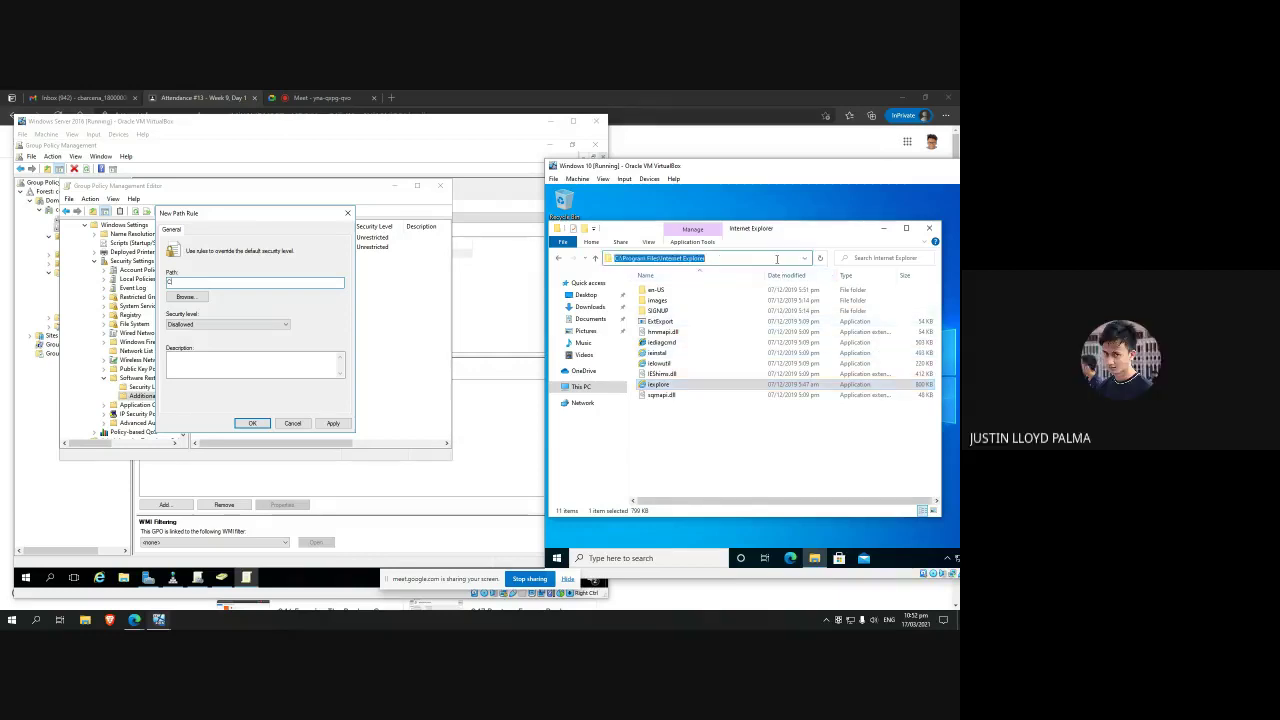
left_click(256, 281)
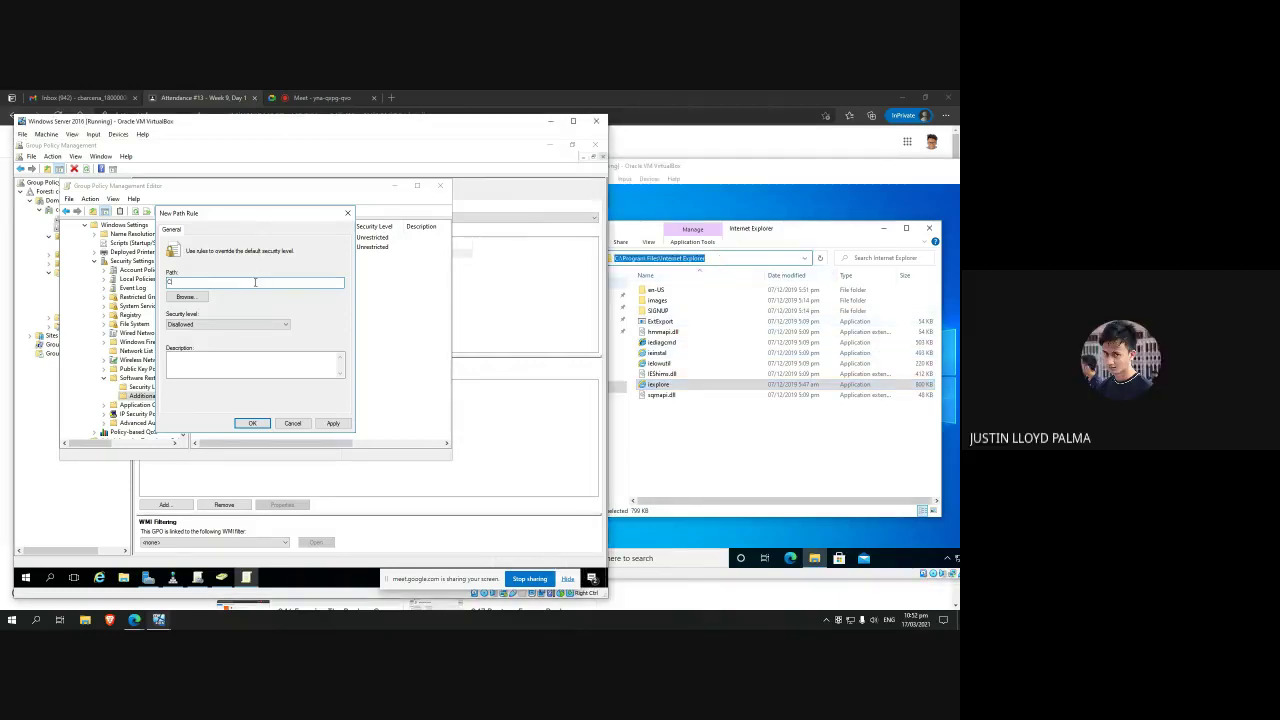
Step: Create the path rule 'C' and open its properties
key("Return")
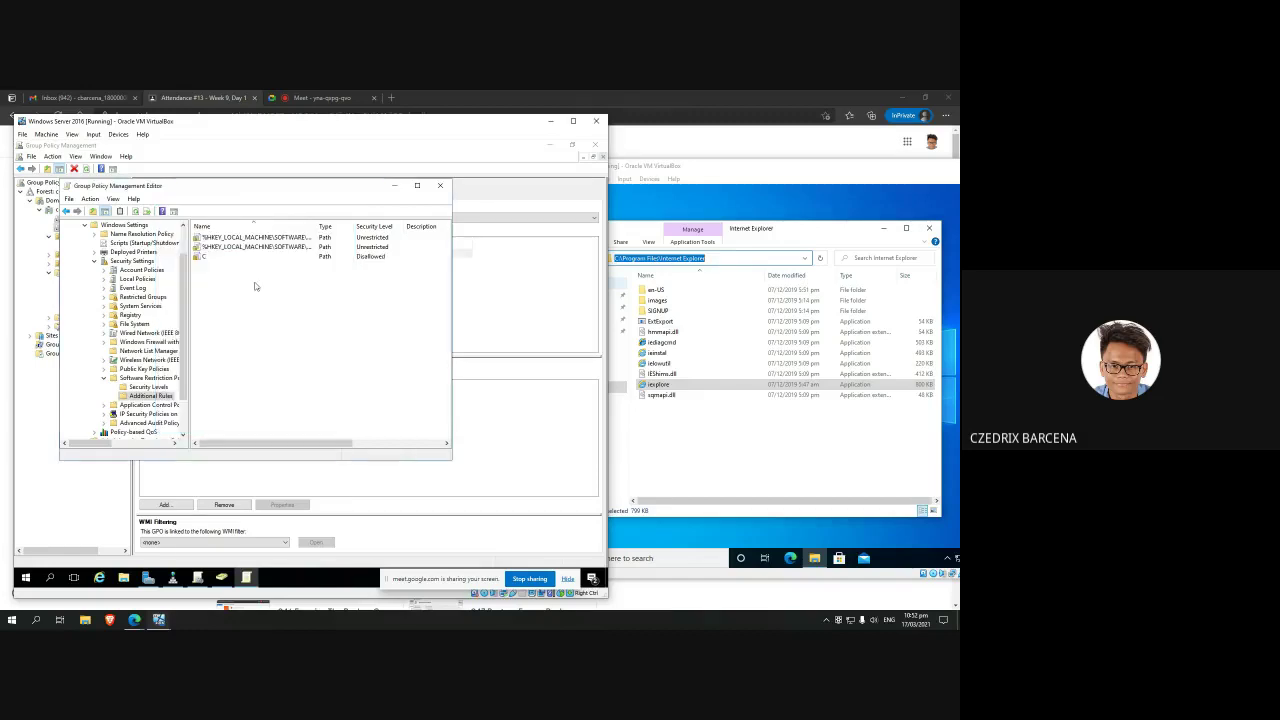
right_click(254, 283)
left_click(214, 259)
right_click(214, 259)
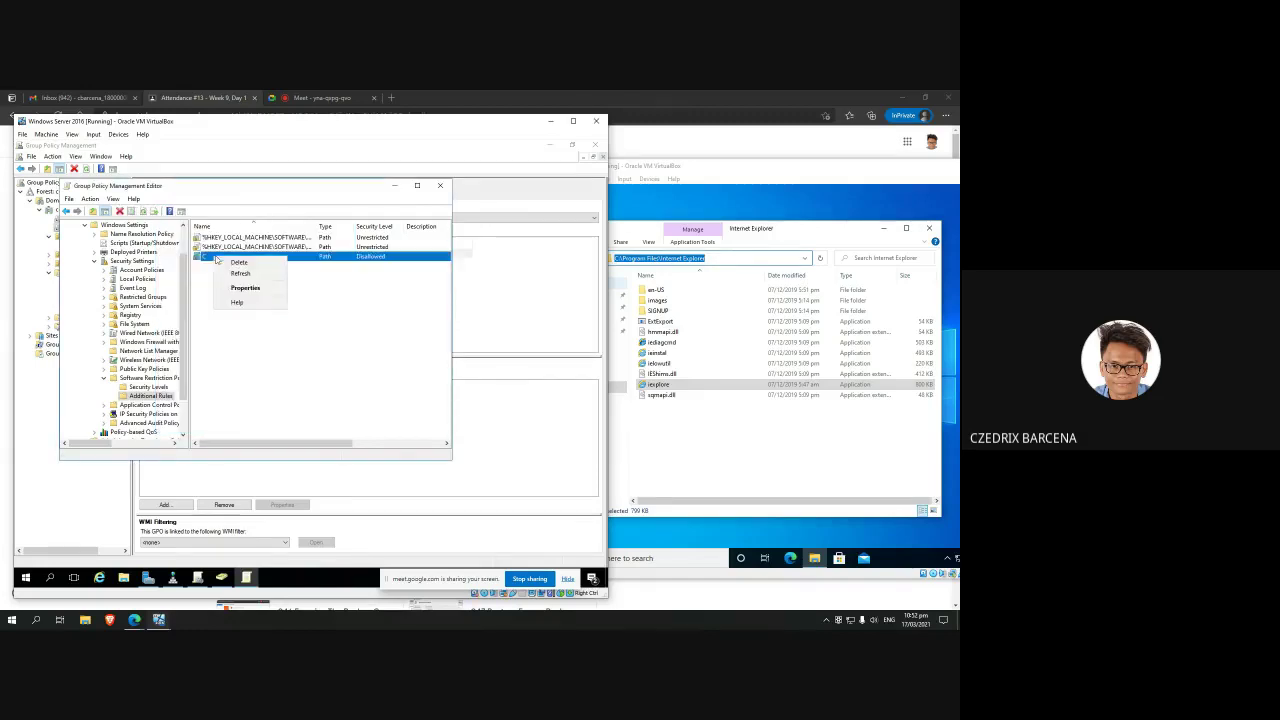
left_click(216, 287)
Step: Correct the path to C:\Program Files\Internet Explorer, keep Disallowed, and save the rule
left_click(219, 285)
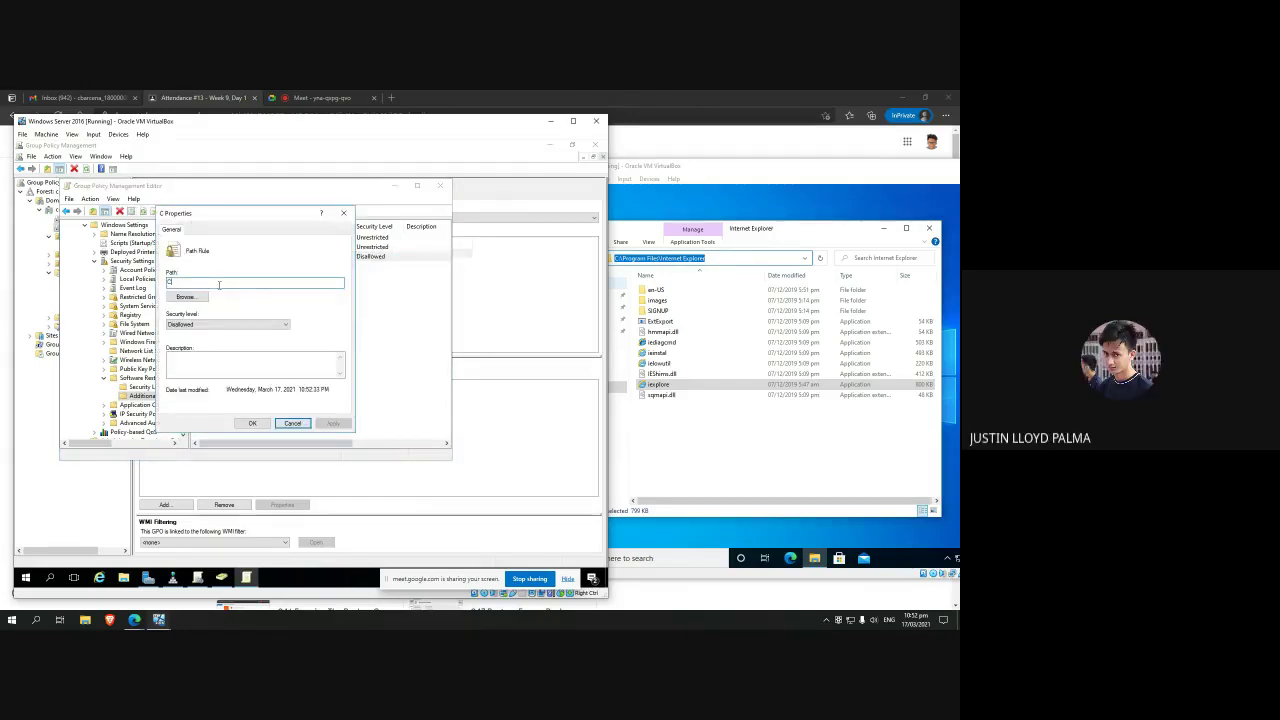
type(":\\Program")
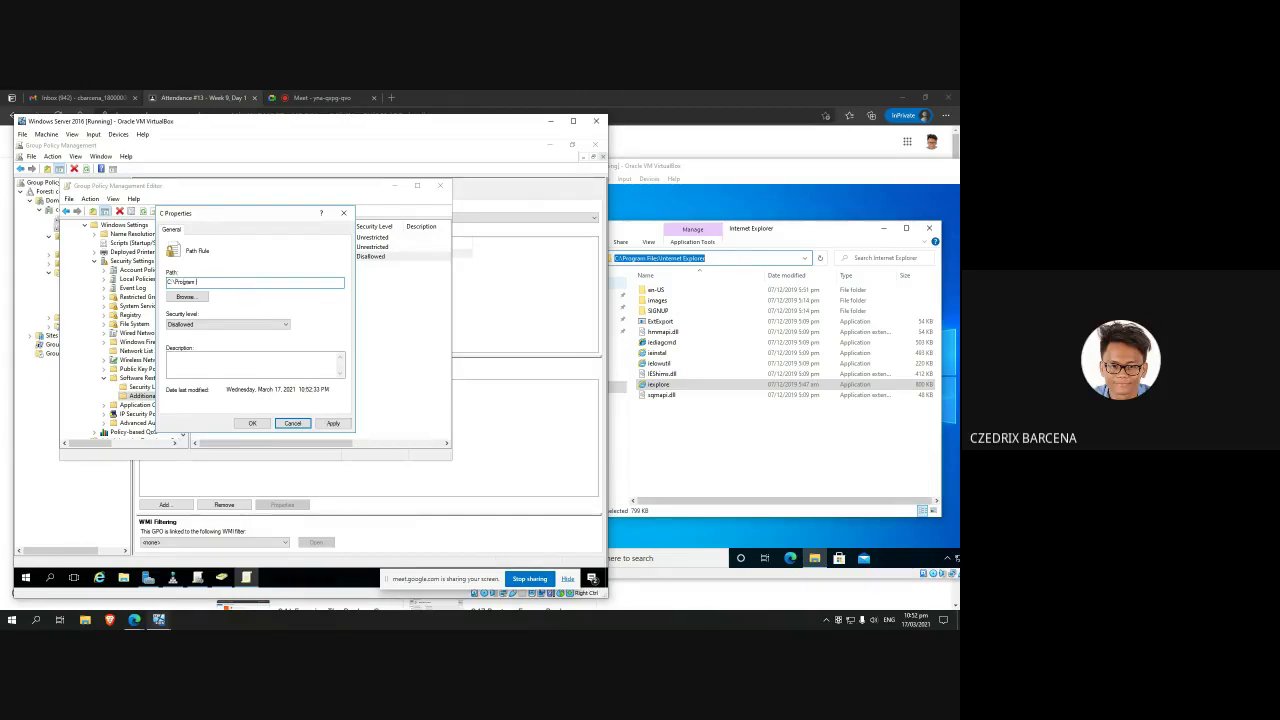
type("Files\\Internet")
key("BackSpace")
key("BackSpace")
key("BackSpace")
type("et Expl")
left_click(230, 324)
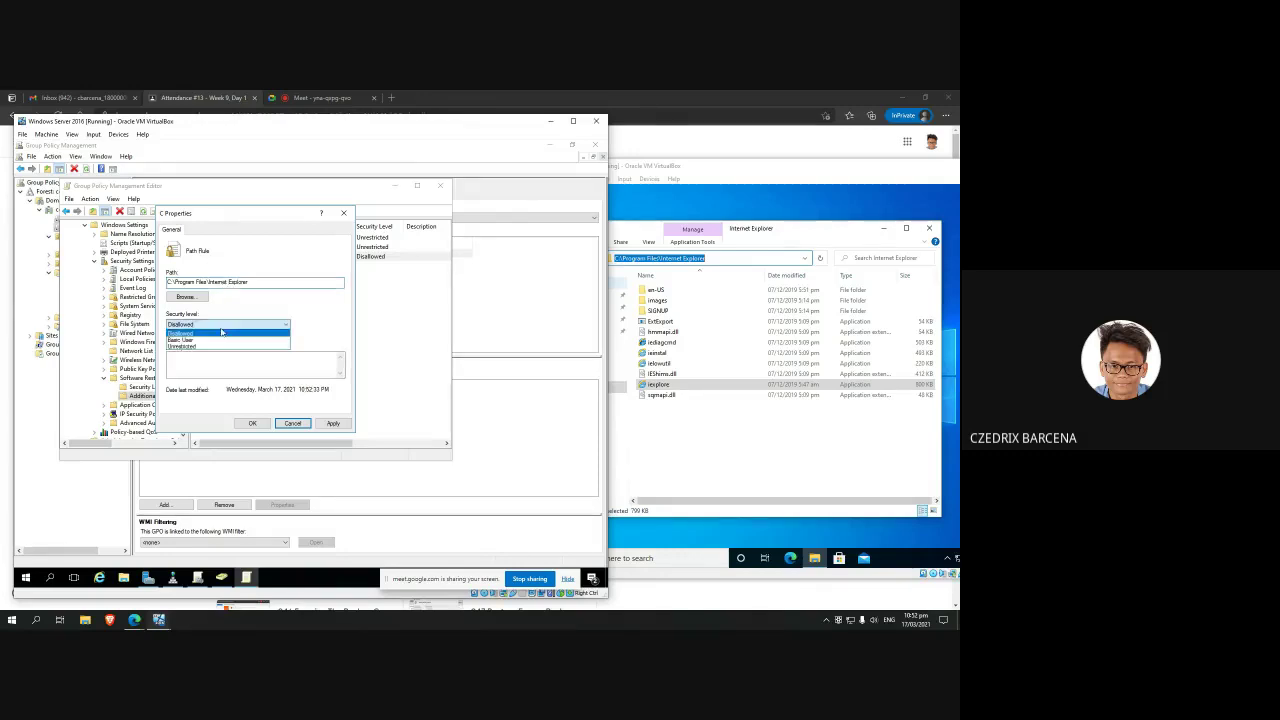
left_click(246, 344)
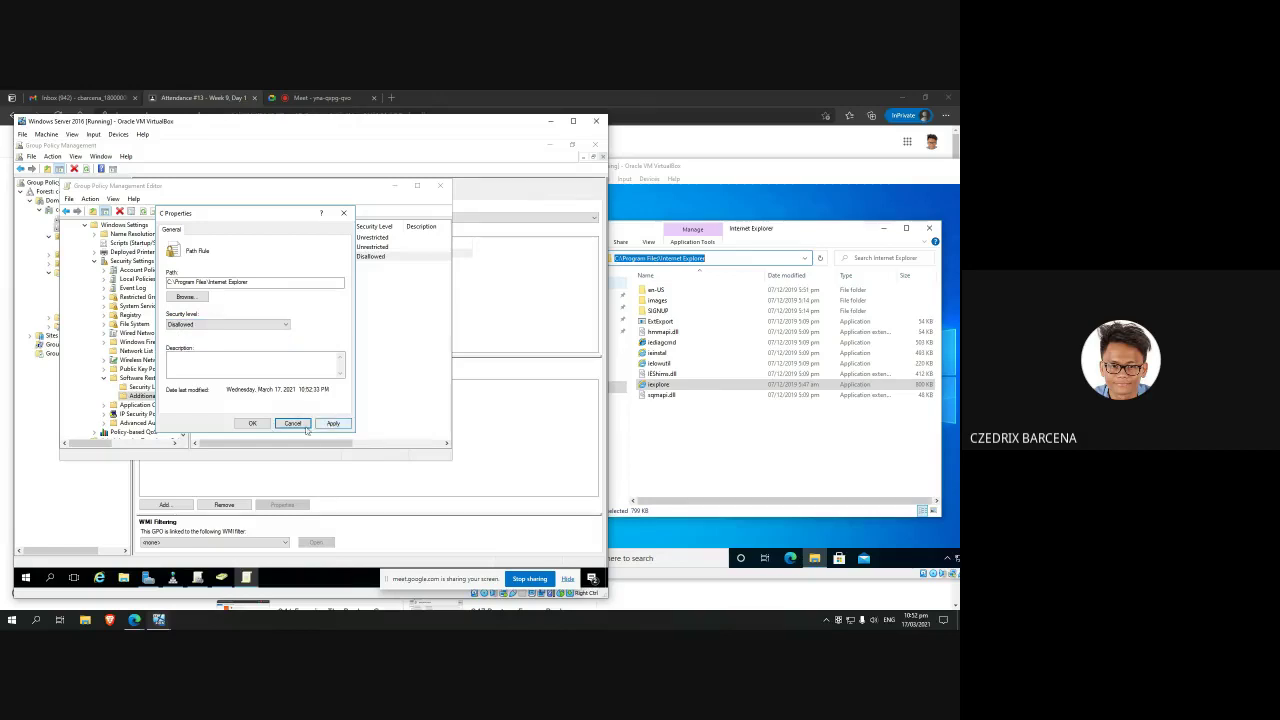
left_click(252, 424)
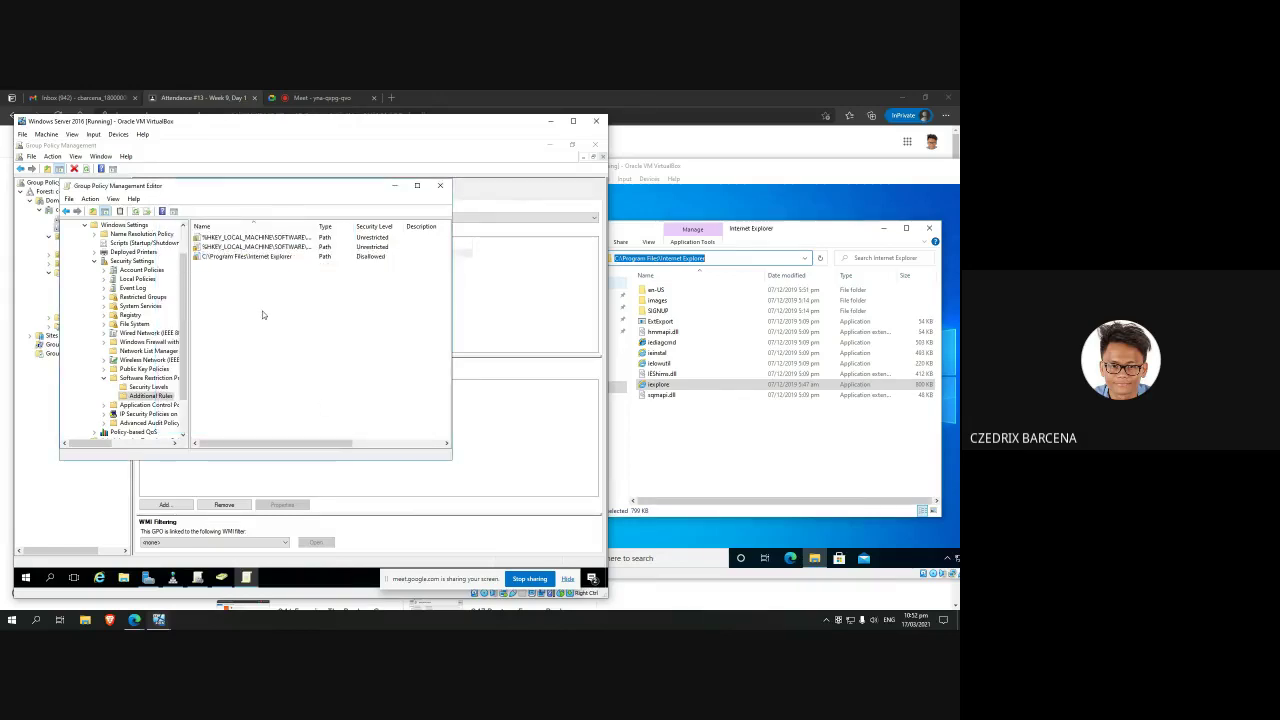
Step: Select the Internet Explorer rule and review the Account Policies security settings
left_click(239, 257)
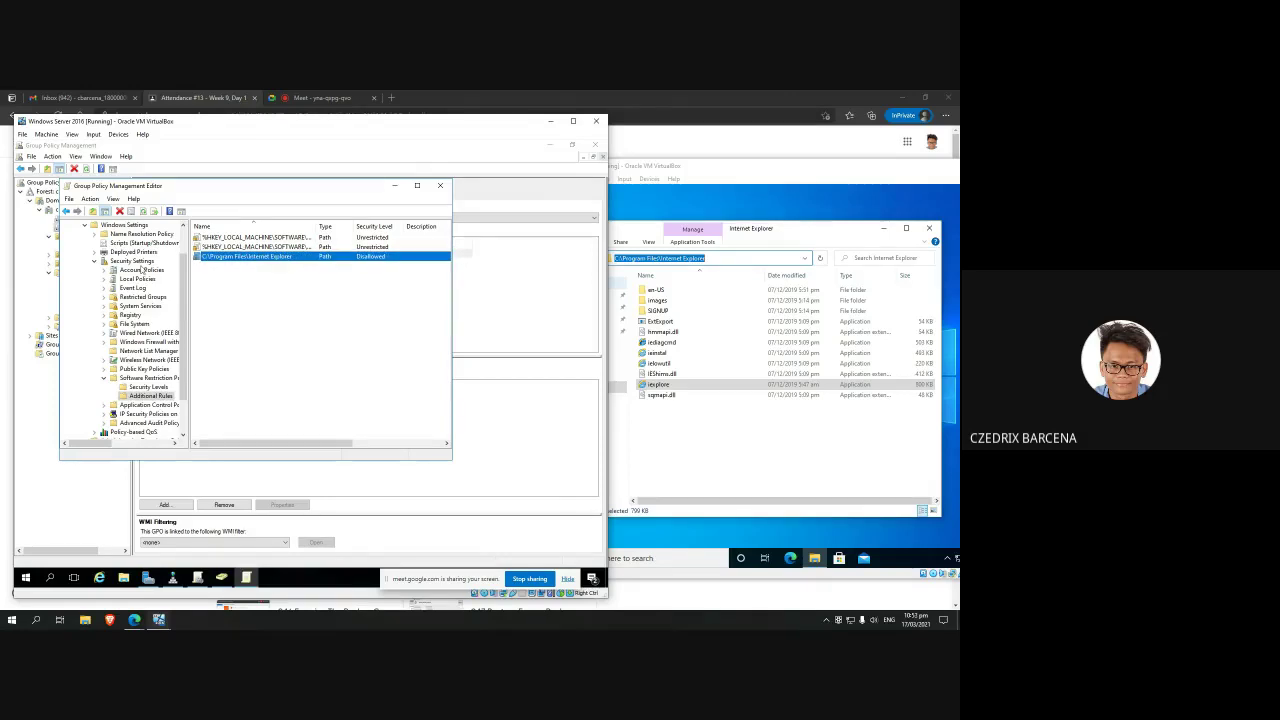
left_click(132, 261)
left_click(138, 270)
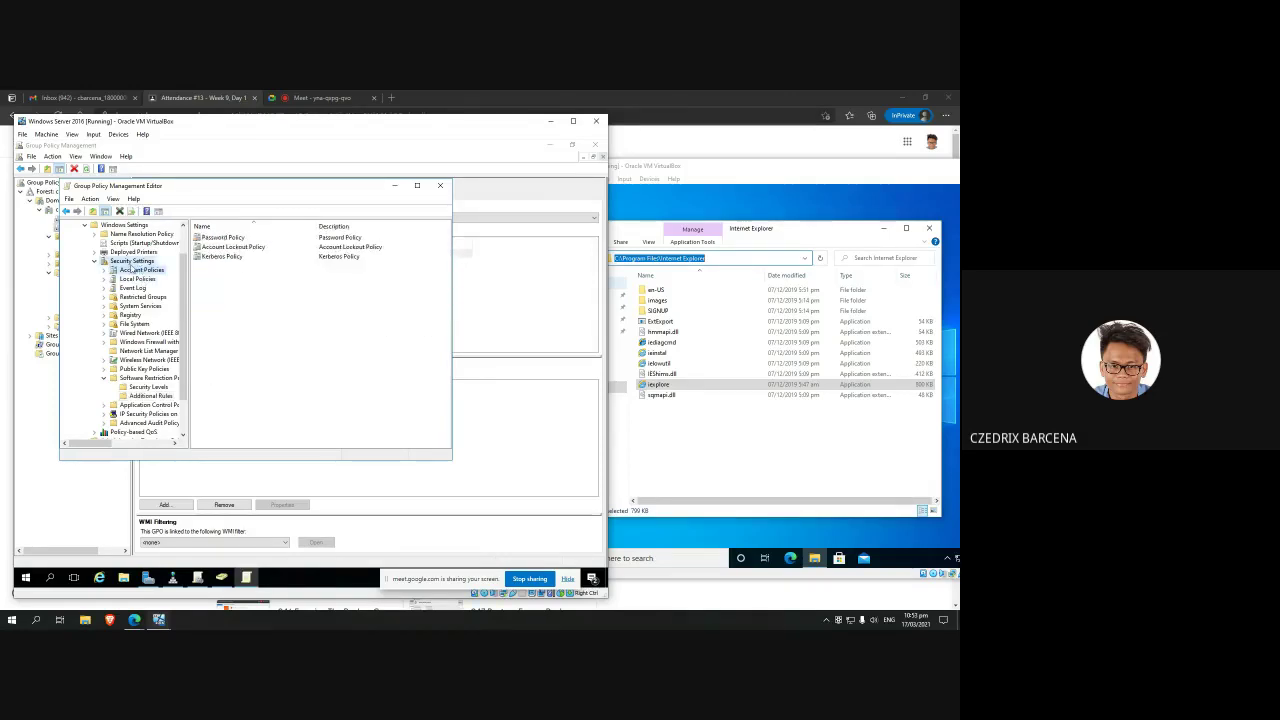
left_click(128, 261)
scroll(160, 300, "up", 2)
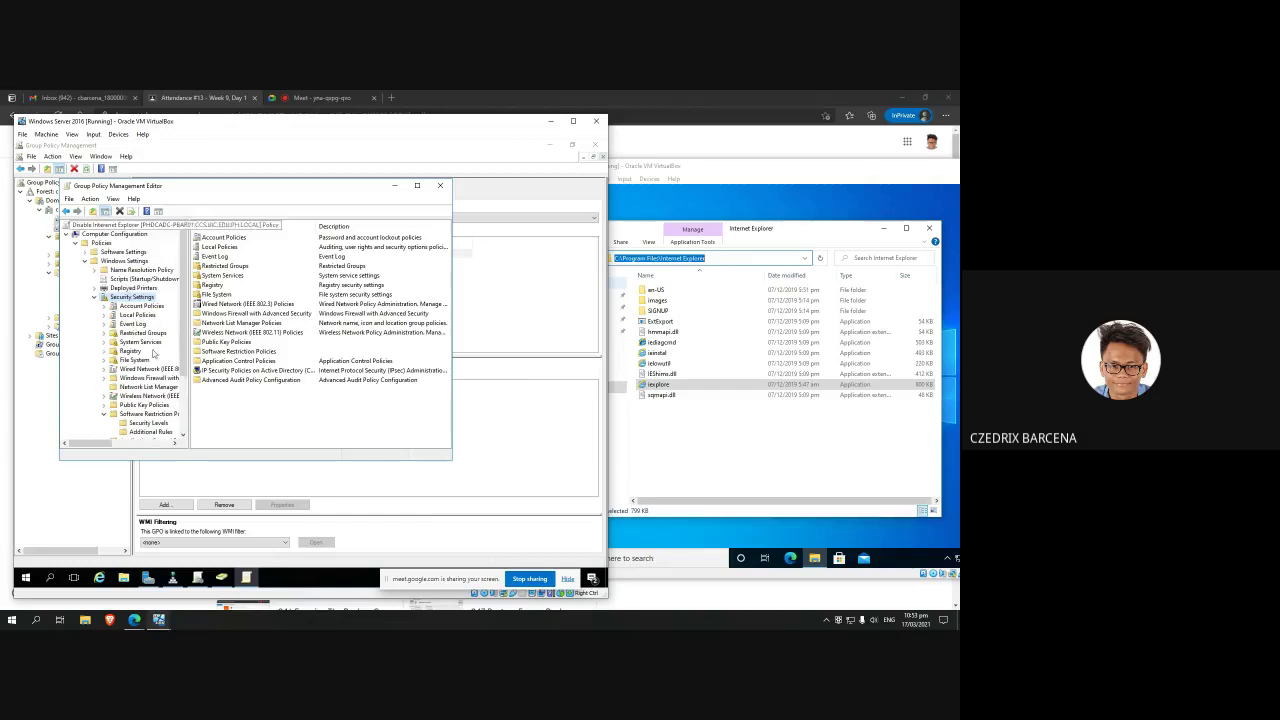
left_click(122, 344)
Step: Browse the Local Policies, Restricted Groups, File System and System Services settings
left_click(137, 314)
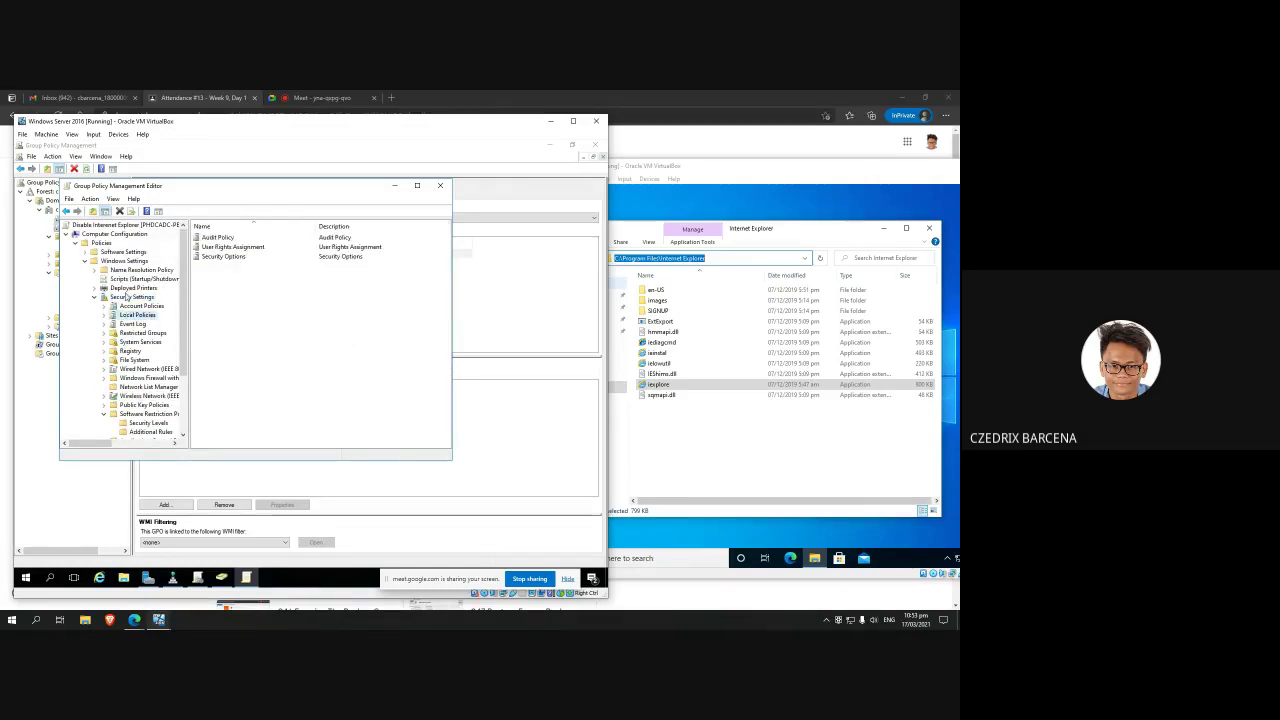
left_click(130, 351)
left_click(132, 298)
left_click(141, 333)
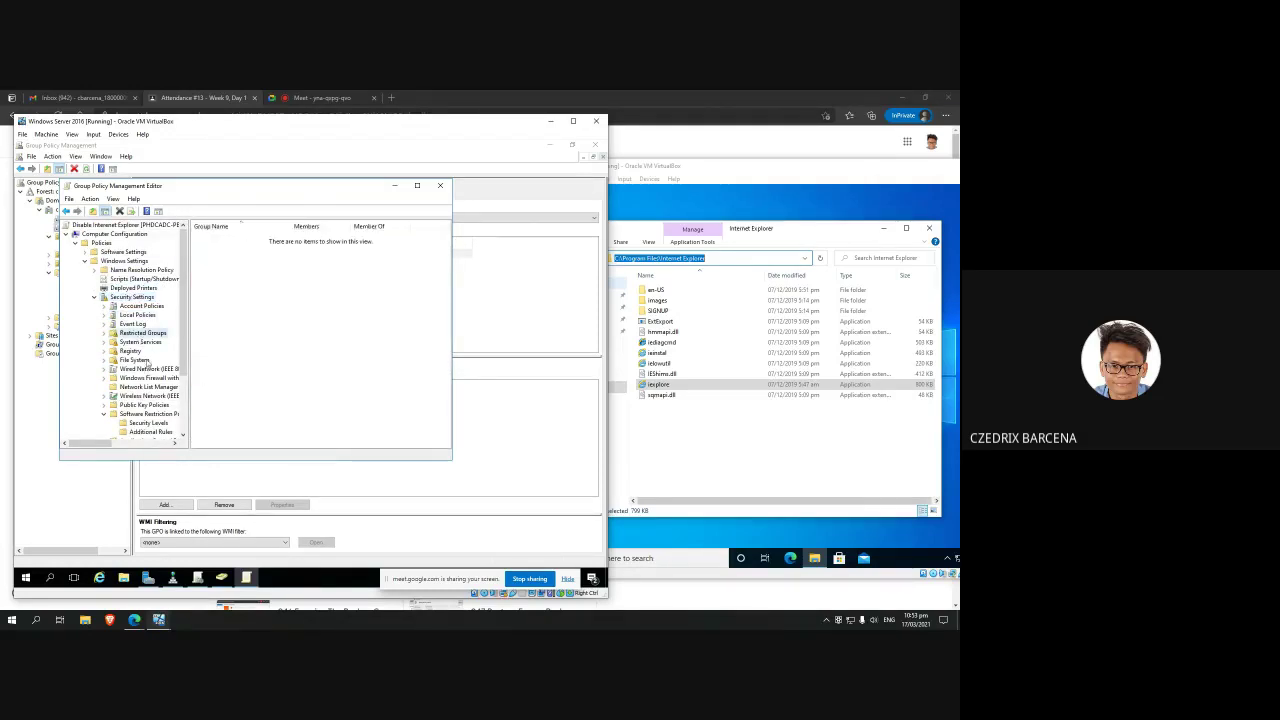
left_click(143, 359)
left_click(147, 335)
left_click(138, 280)
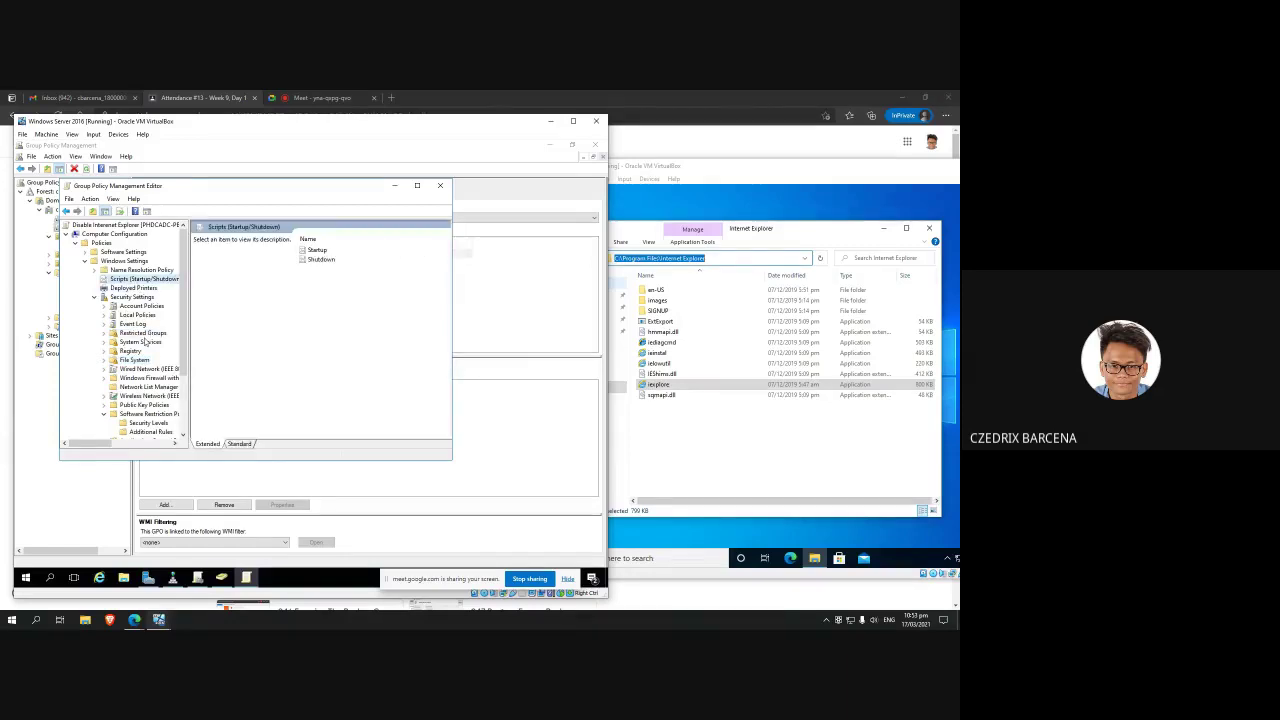
left_click(494, 293)
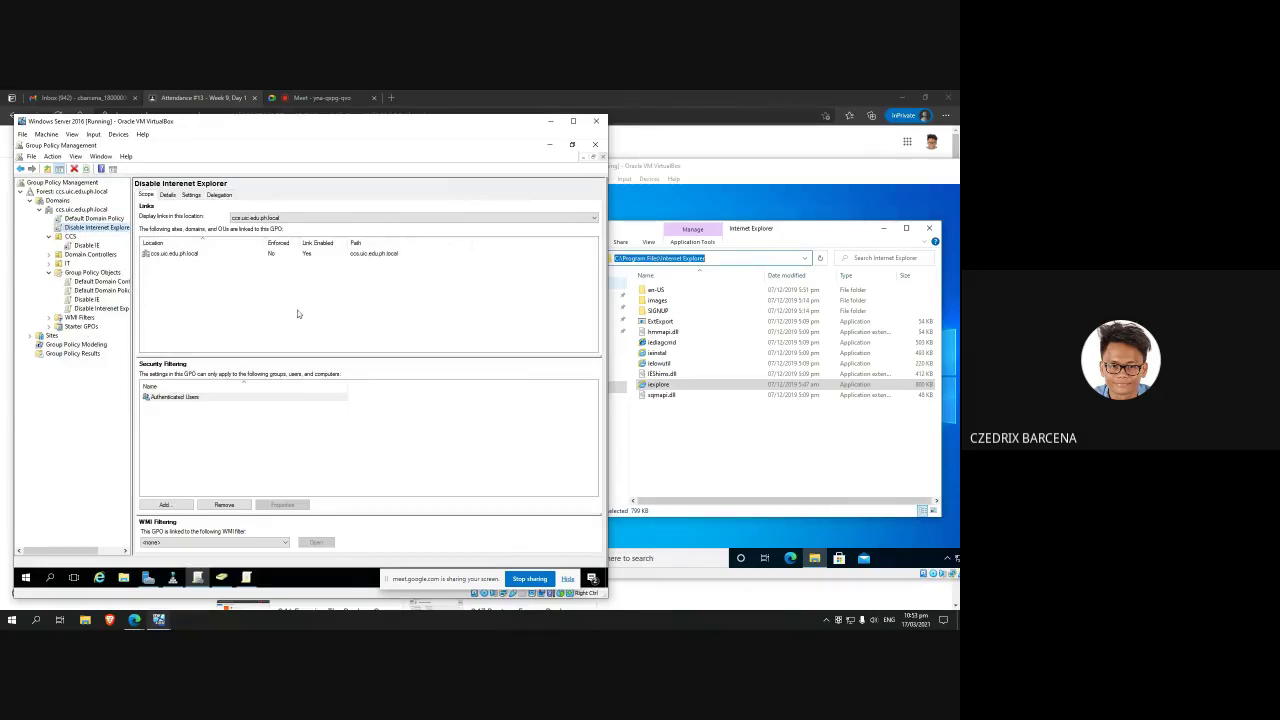
Step: Search the client's Start menu for 'intere' and see Internet Explorer still listed
left_click(632, 475)
left_click(557, 558)
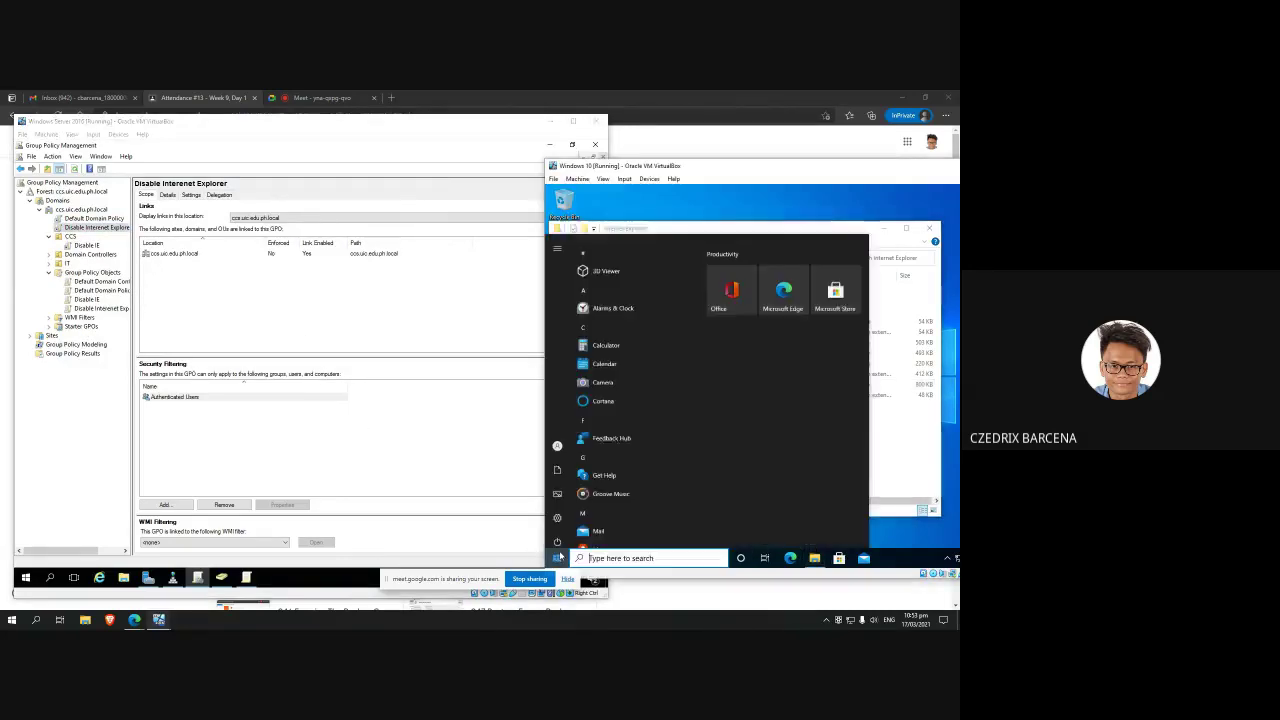
type("intere")
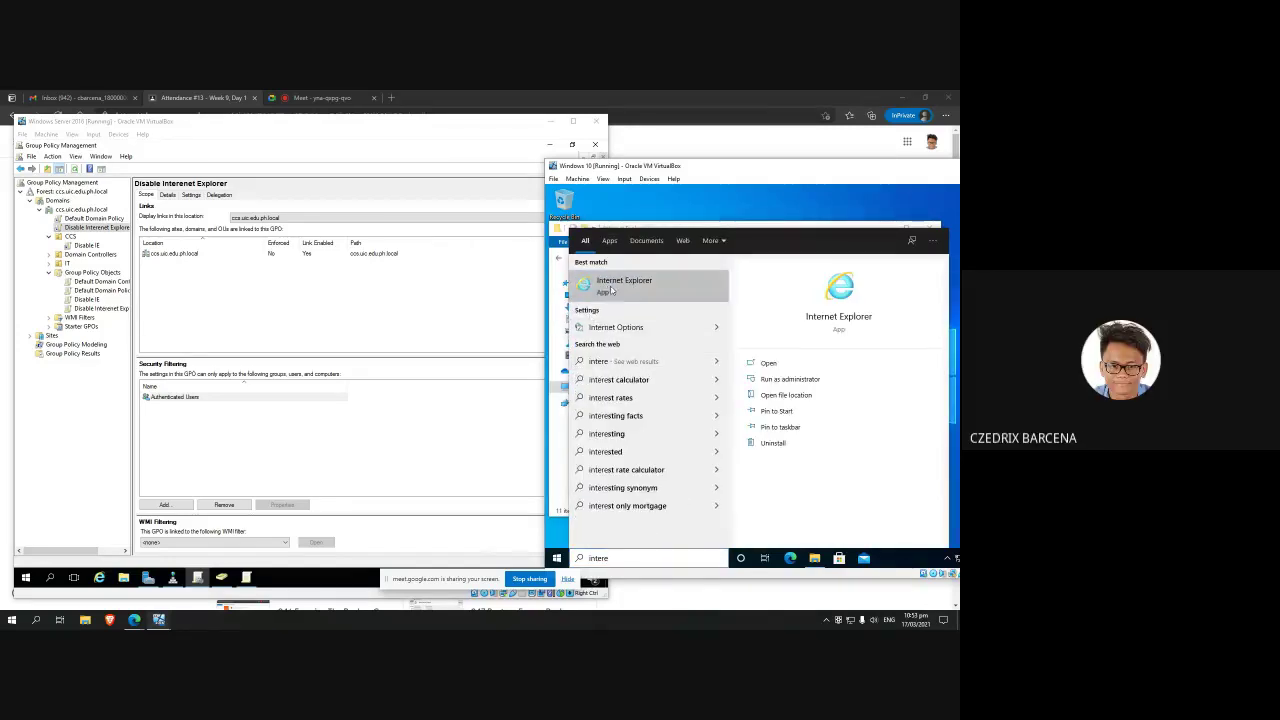
left_click(497, 309)
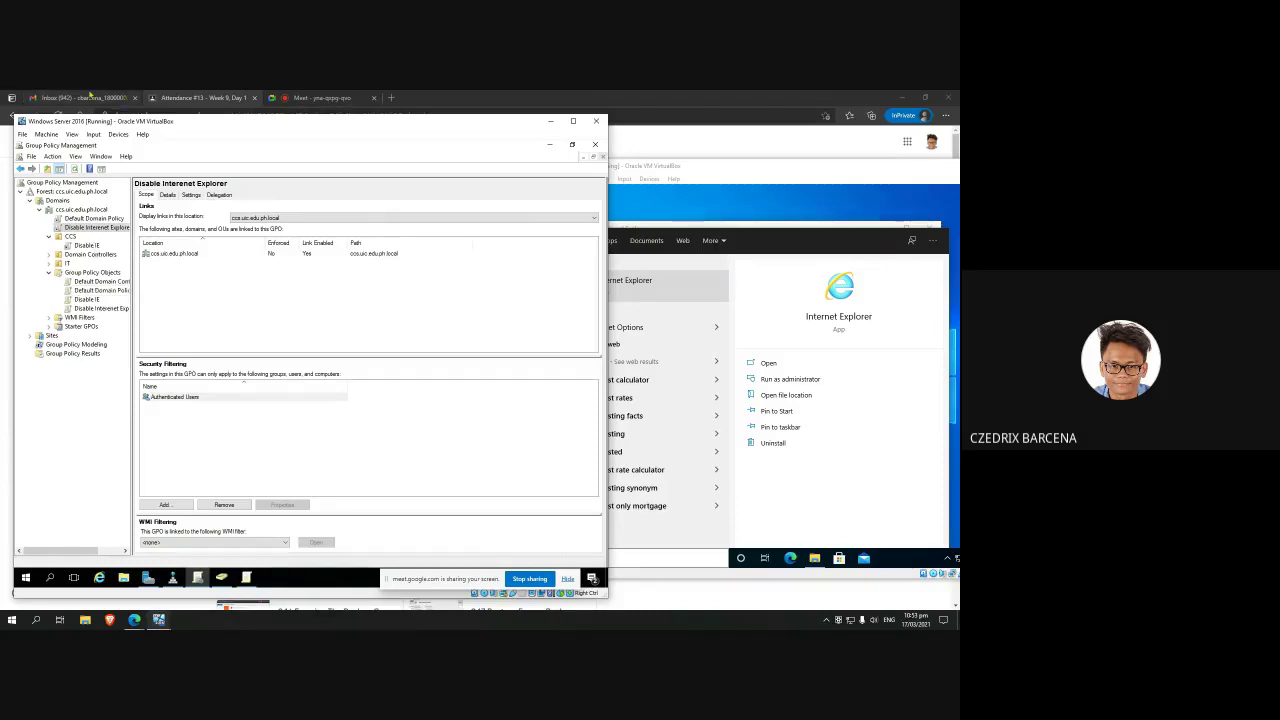
left_click(160, 112)
Step: Highlight the 'Rename, Unlink & Delete a GPO' task in the Attendance #13 task list
left_click_drag(262, 284, 306, 252)
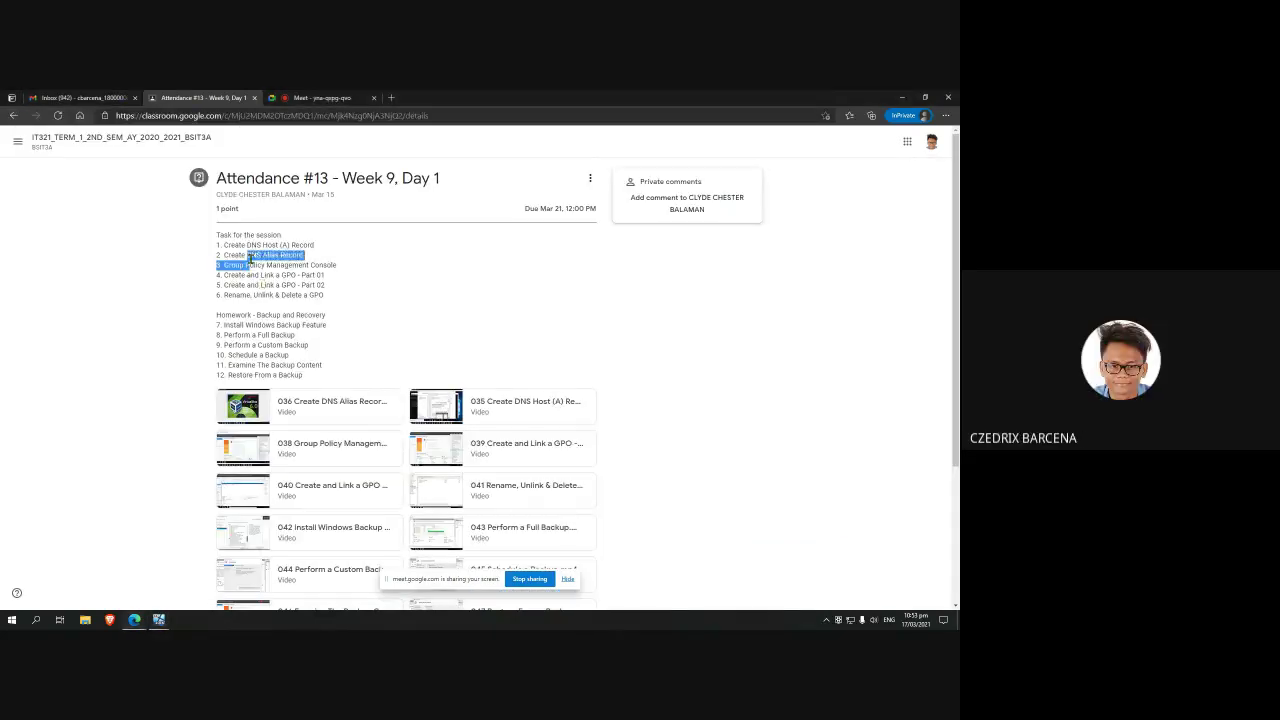
left_click(254, 284)
left_click_drag(236, 295, 337, 306)
Step: Switch to the Google Meet tab and bring the Windows Server VM back to the front
left_click(311, 99)
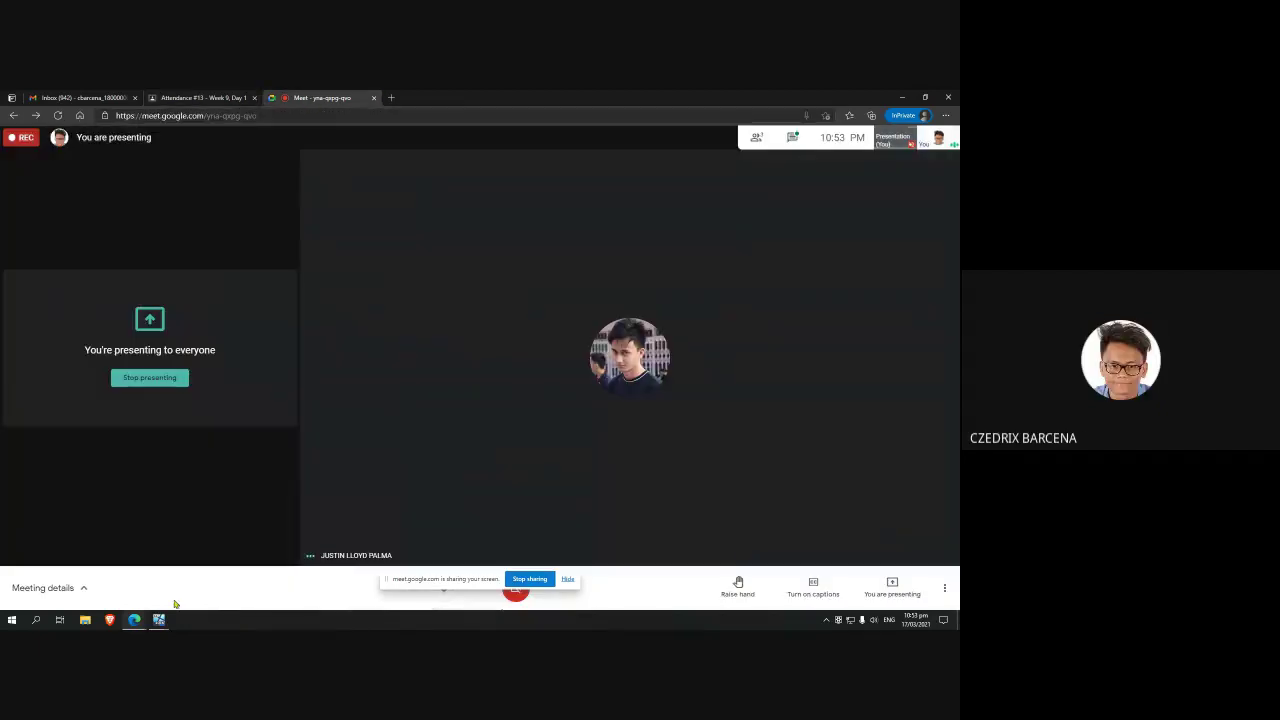
mouse_move(165, 612)
left_click(196, 565)
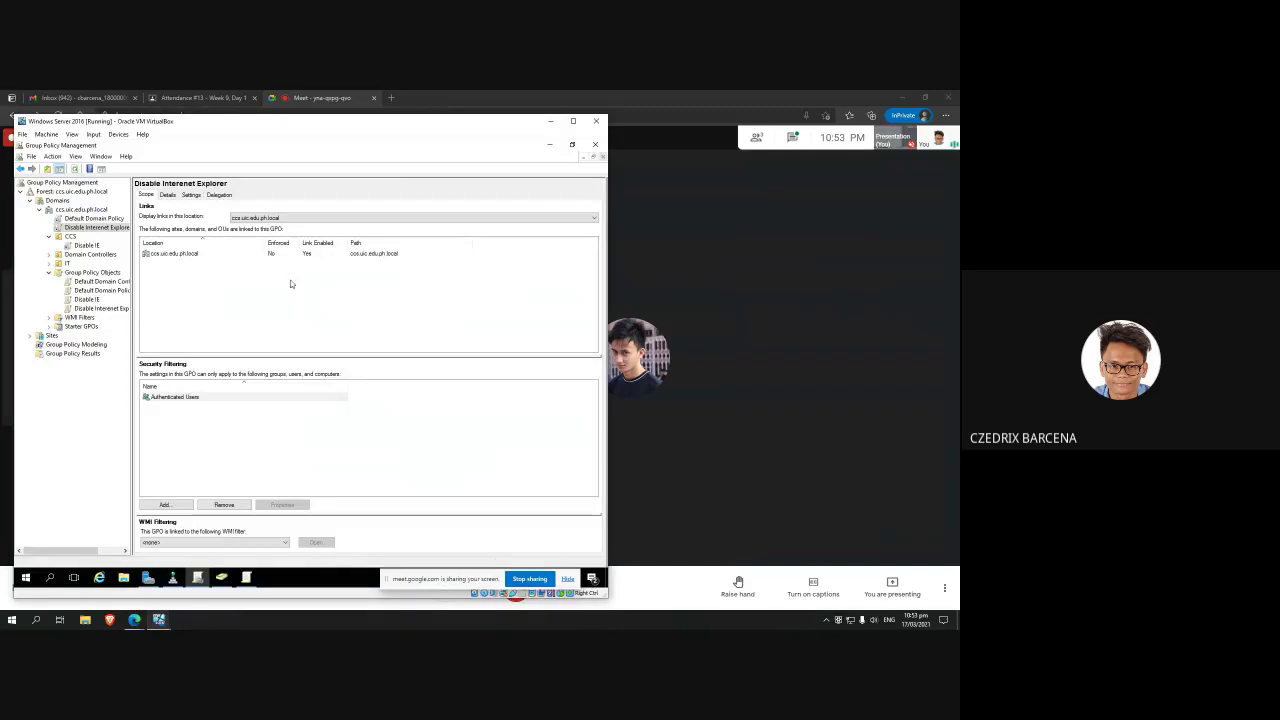
Step: Inspect the Disable IE link under CCS and its options without changing anything
left_click(87, 246)
right_click(87, 246)
left_click(70, 236)
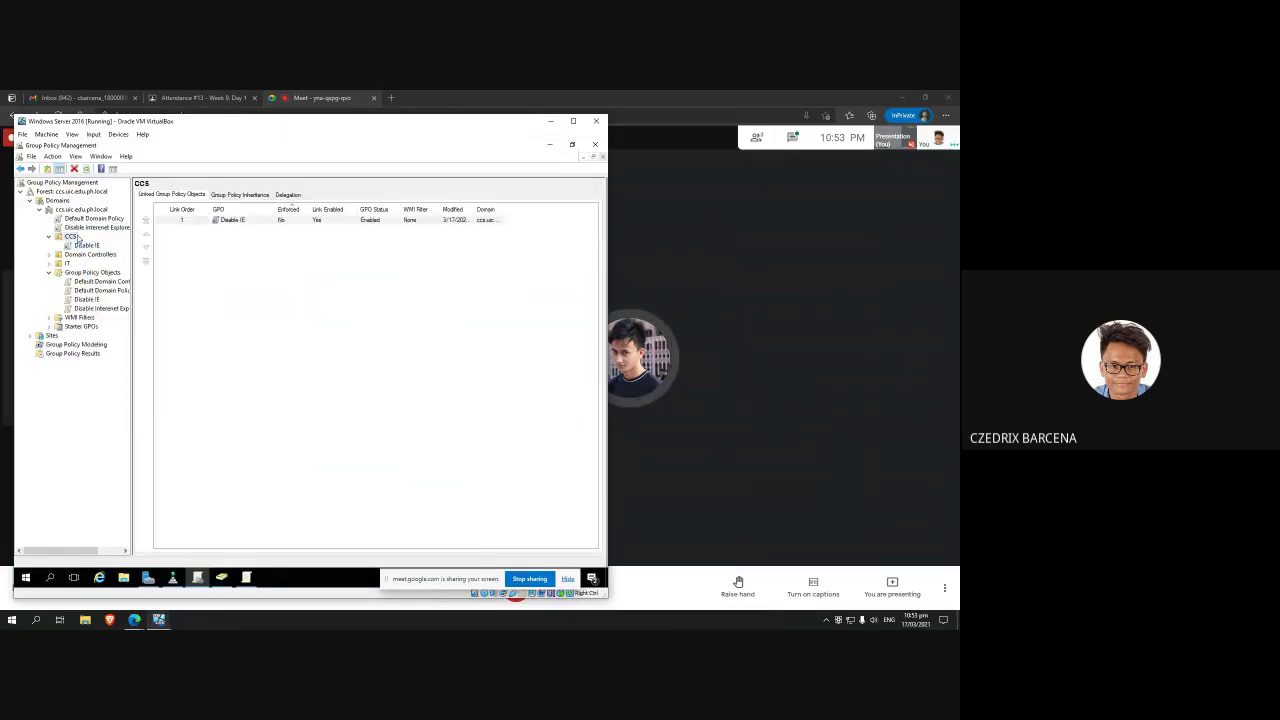
left_click(82, 246)
right_click(82, 246)
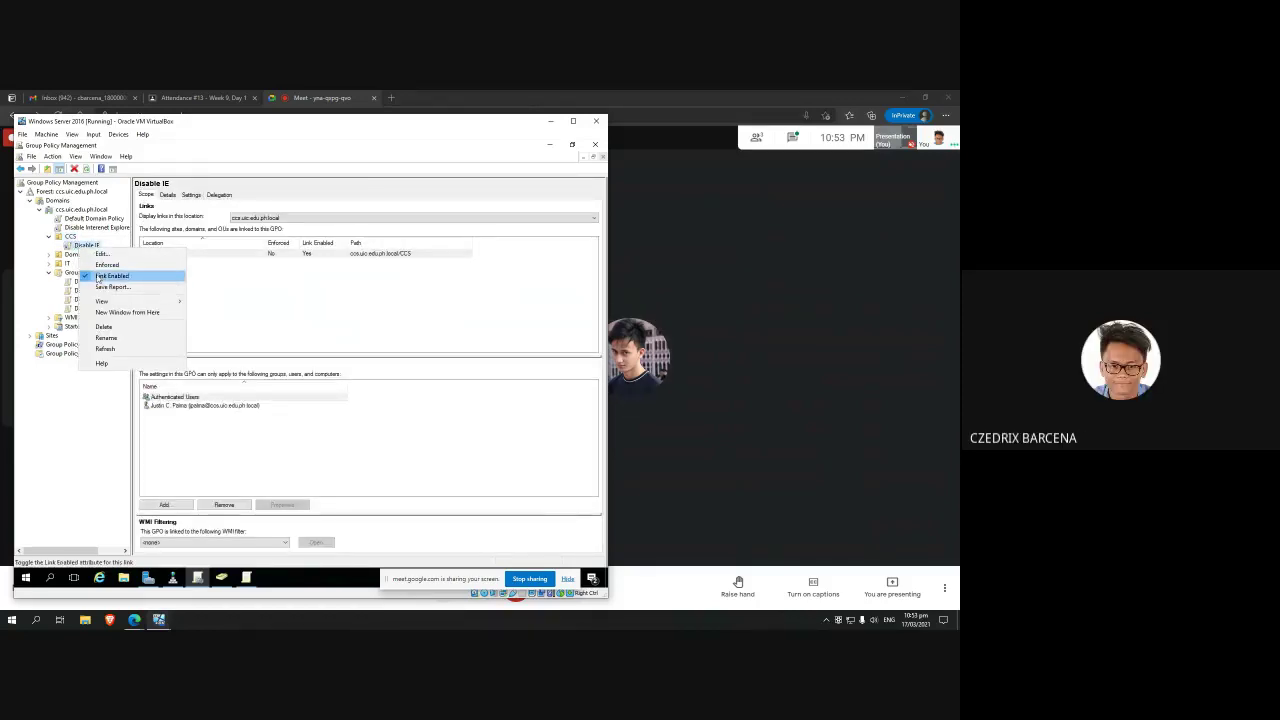
left_click(44, 258)
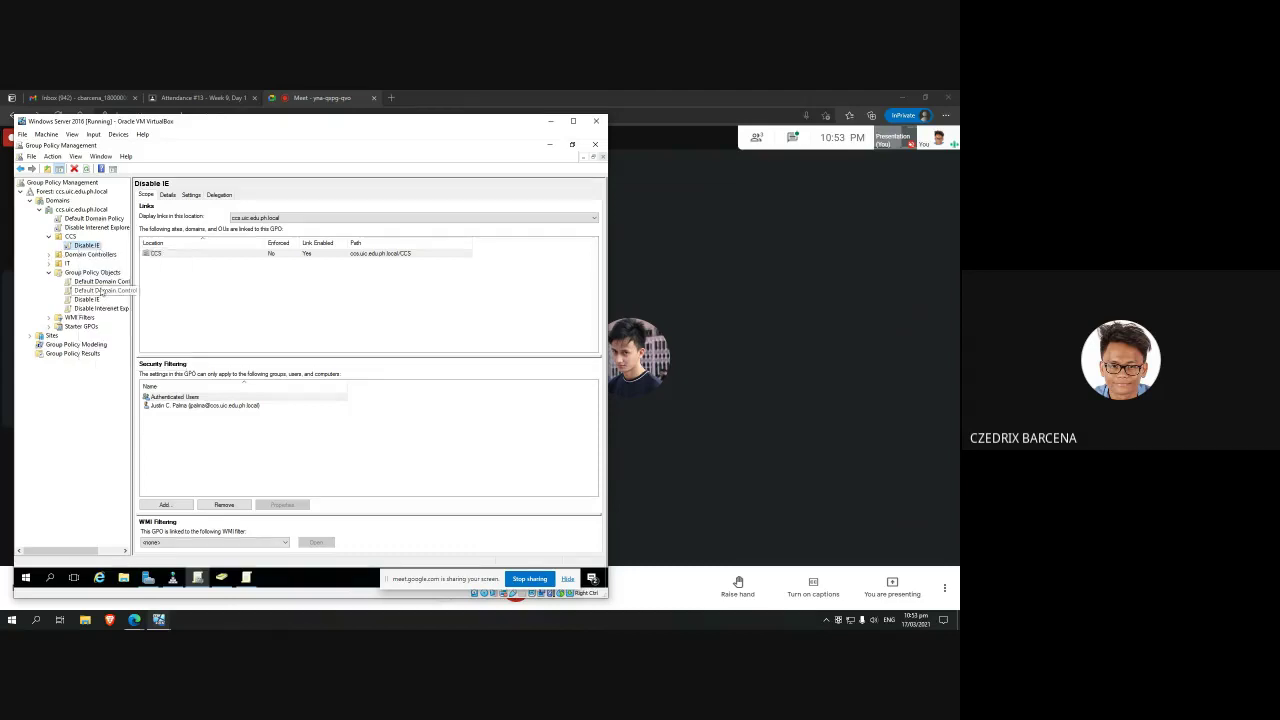
Step: Try renaming the Disable IE link; accept the warning that the name already exists
left_click(101, 290)
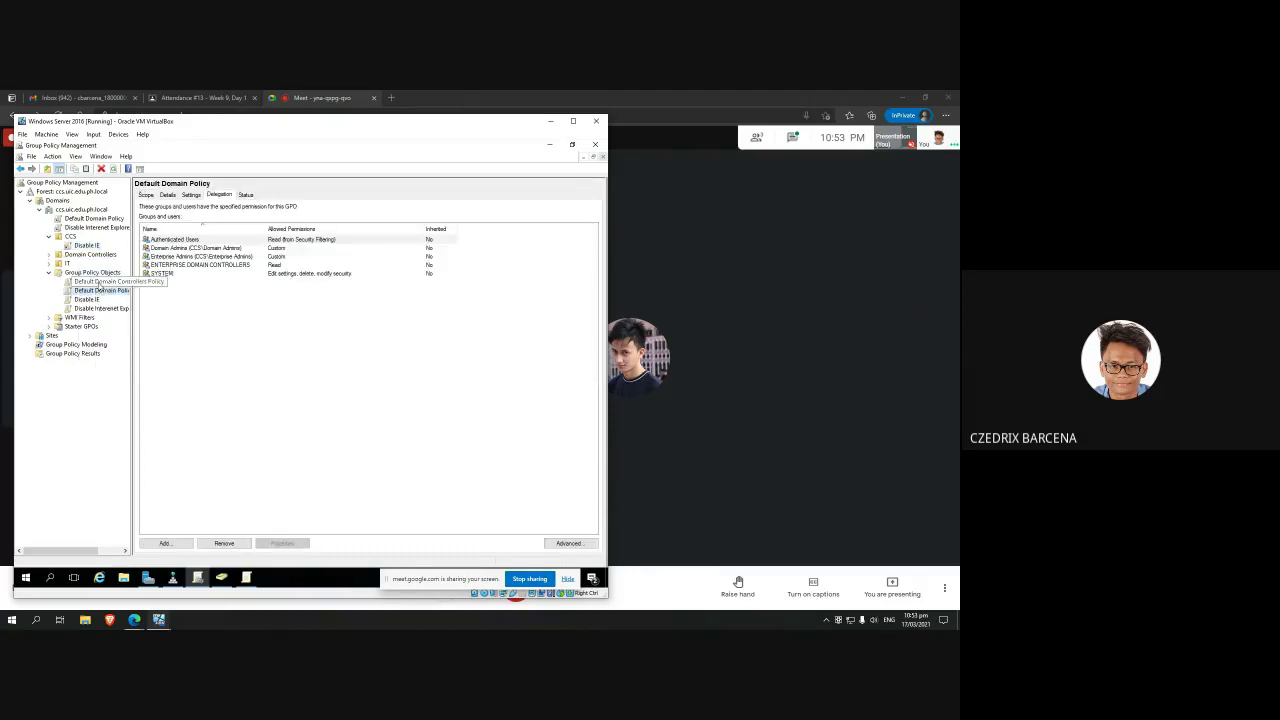
left_click(87, 299)
left_click(87, 245)
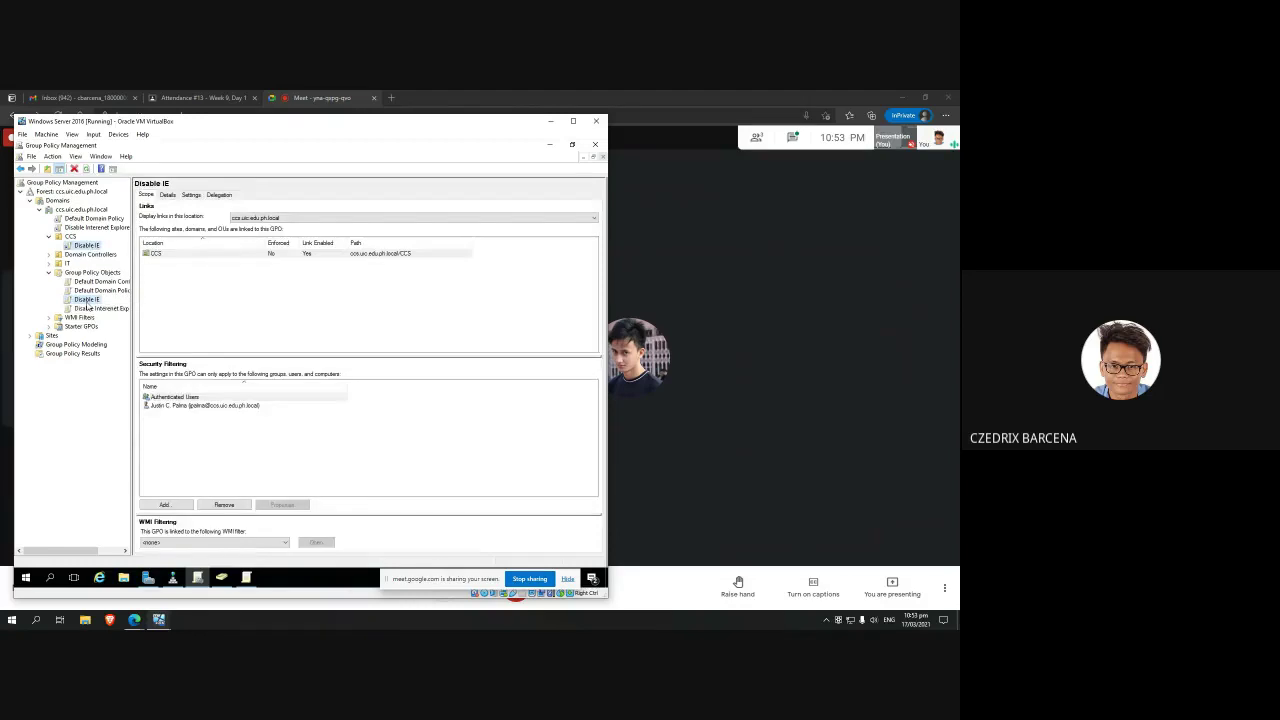
left_click(87, 299)
left_click(96, 246)
right_click(96, 246)
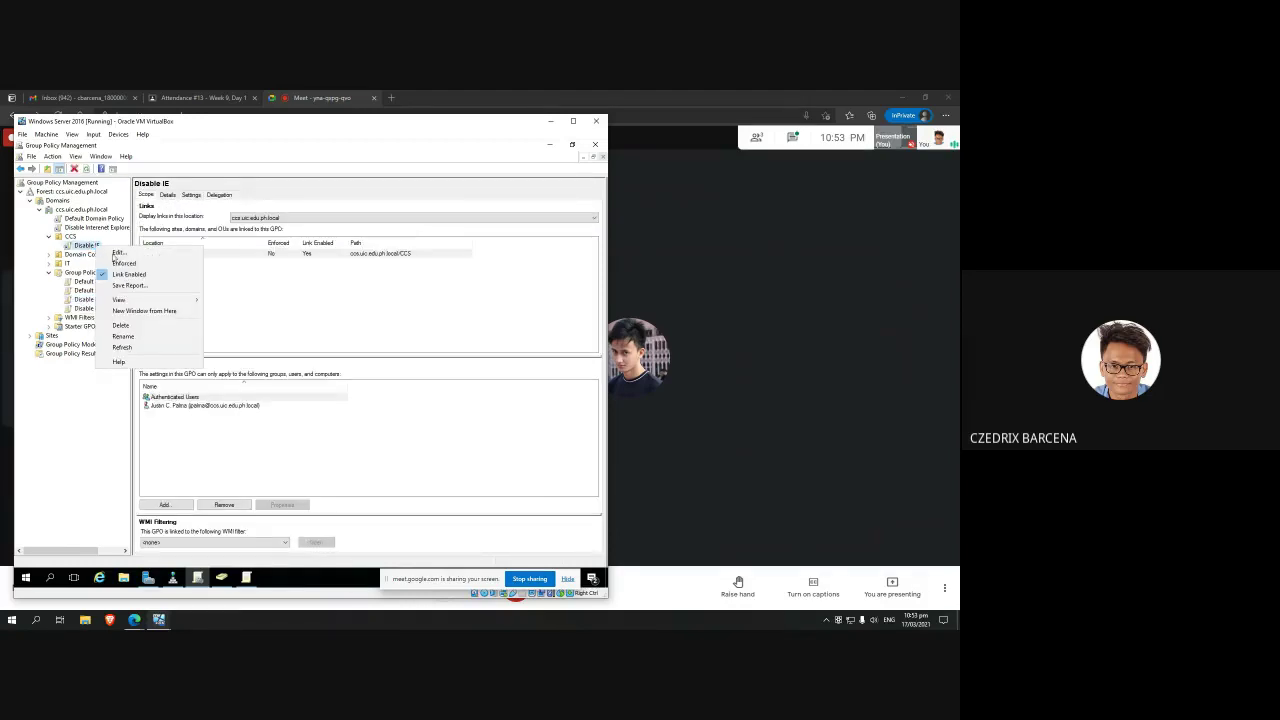
left_click(138, 338)
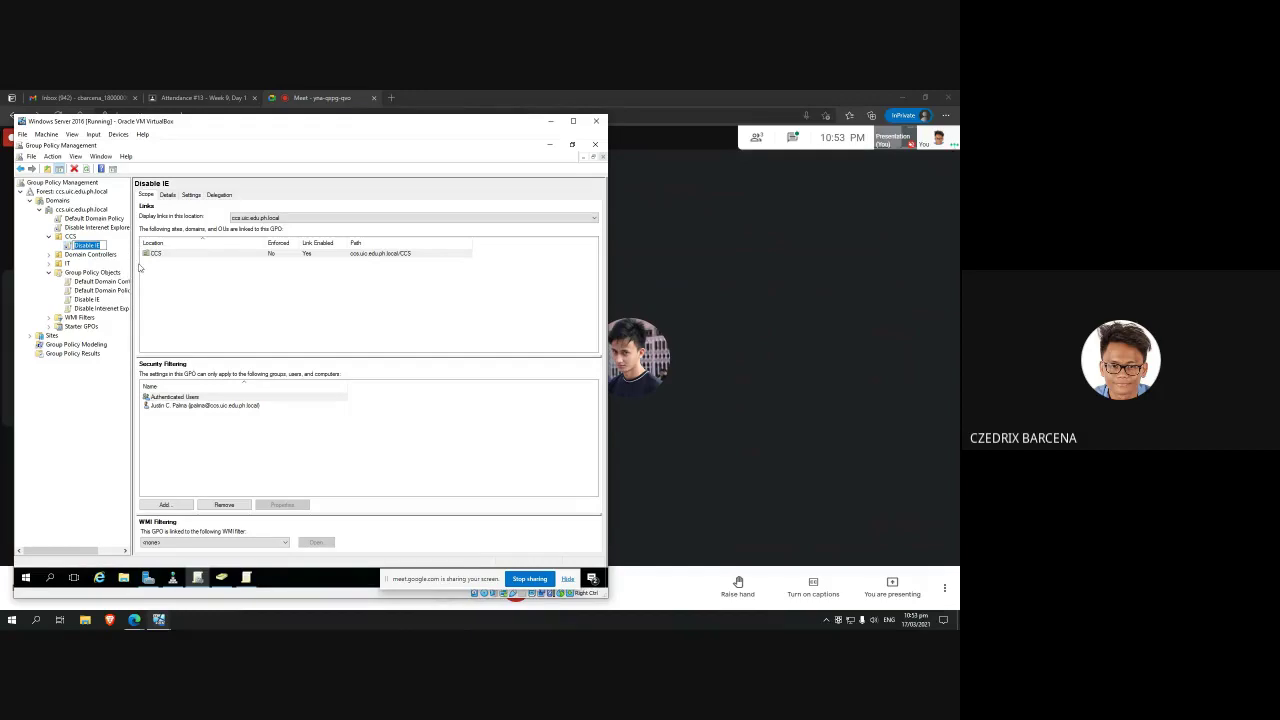
key("Return")
key("Return")
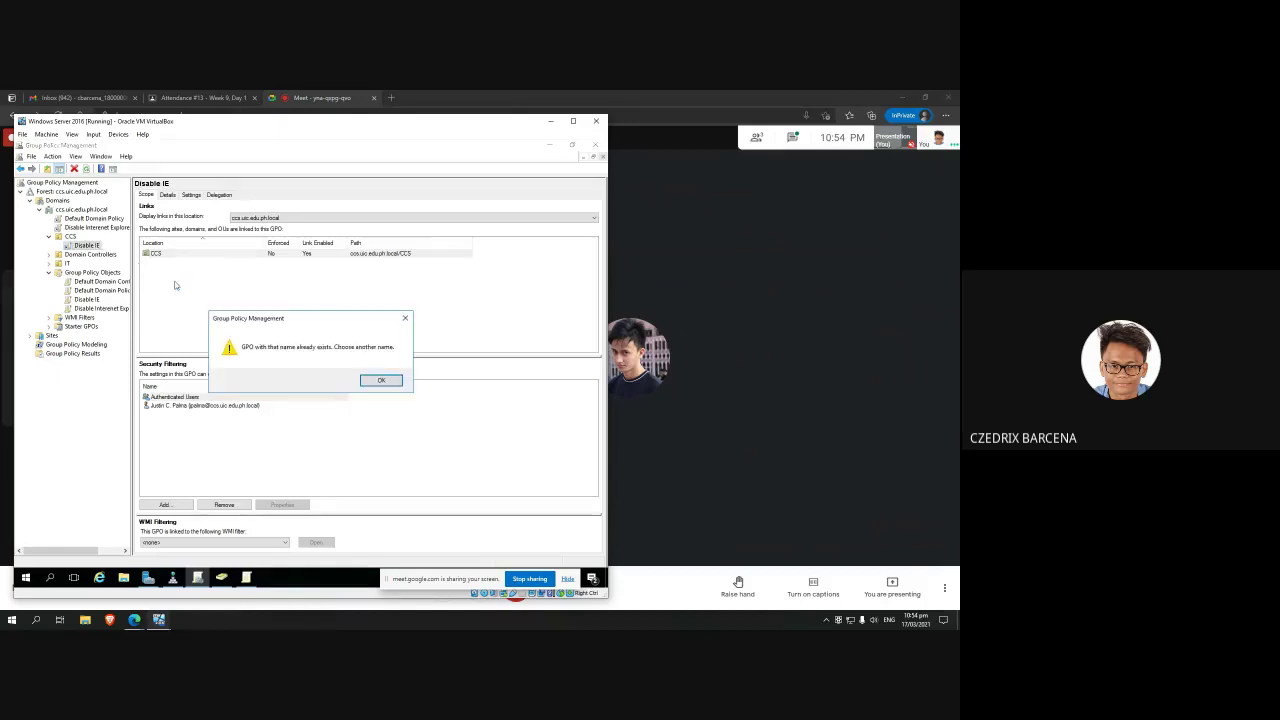
left_click(380, 380)
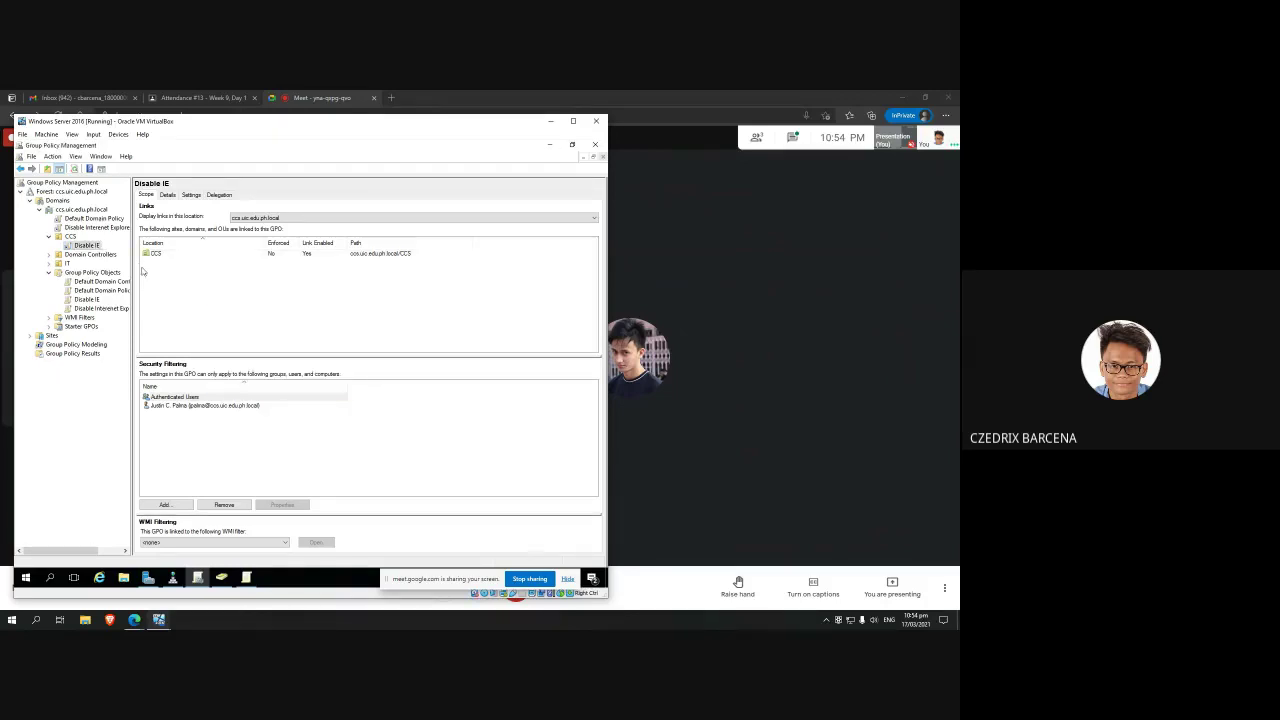
Step: Check the class assignment page, return to the Meet call, then to the Server VM
left_click(222, 115)
left_click(224, 98)
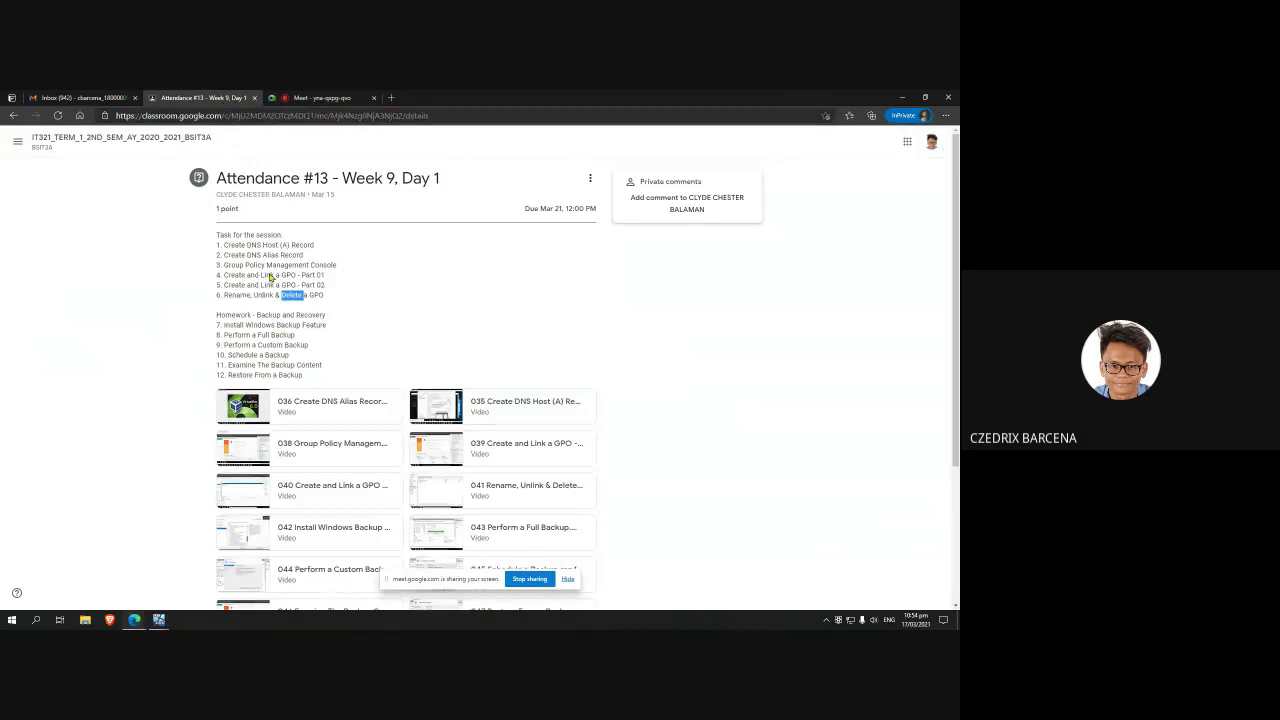
left_click(322, 97)
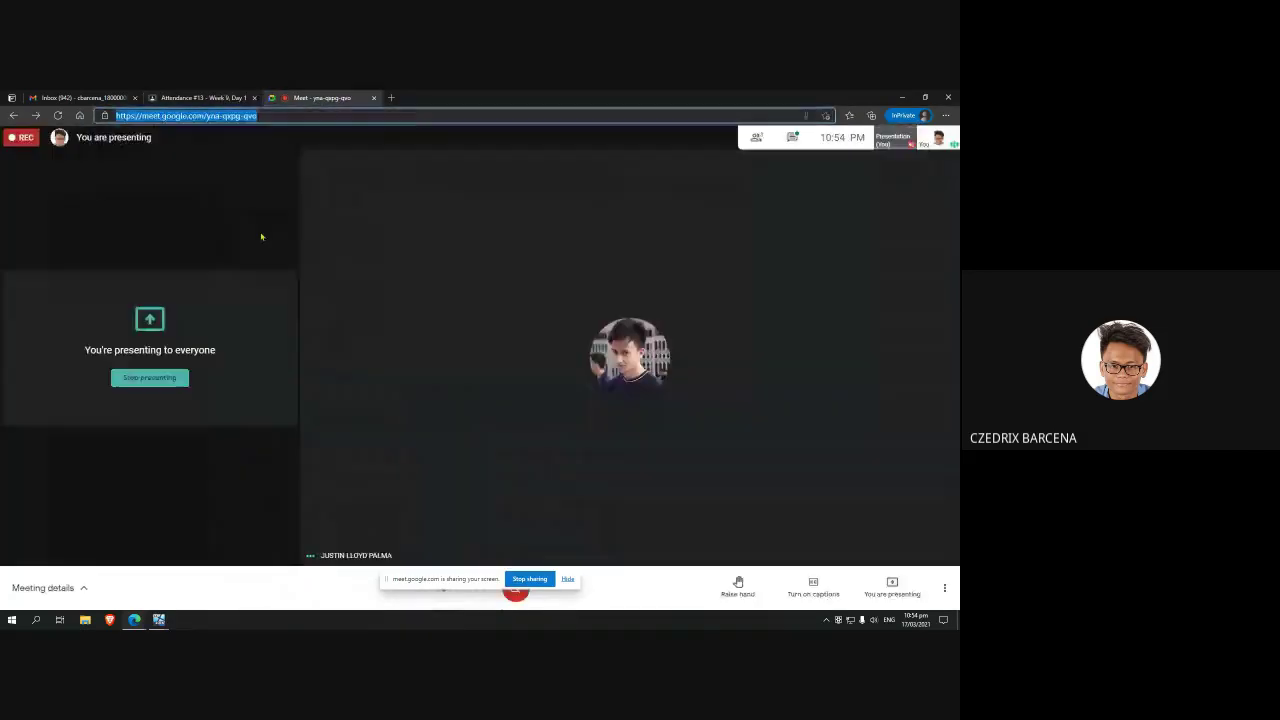
mouse_move(158, 620)
left_click(112, 565)
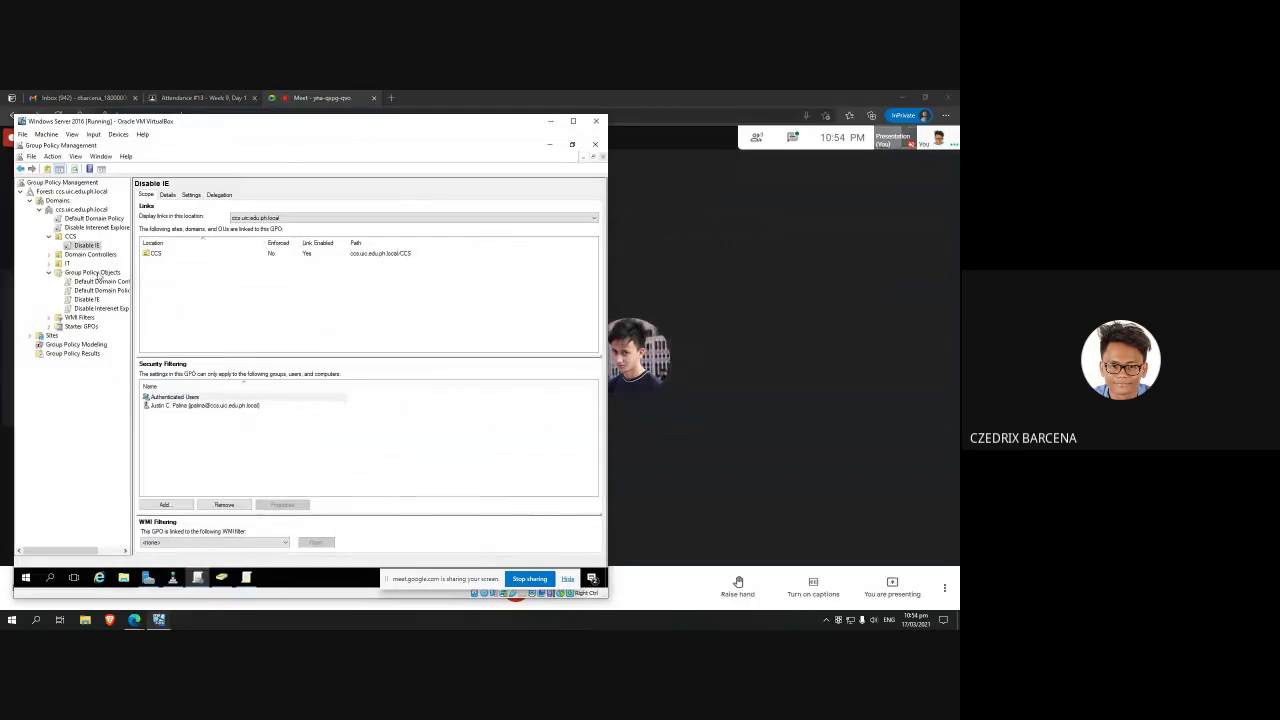
Step: Delete the Disable IE link from CCS, confirm, and select the Disable IE GPO under Group Policy Objects
right_click(87, 246)
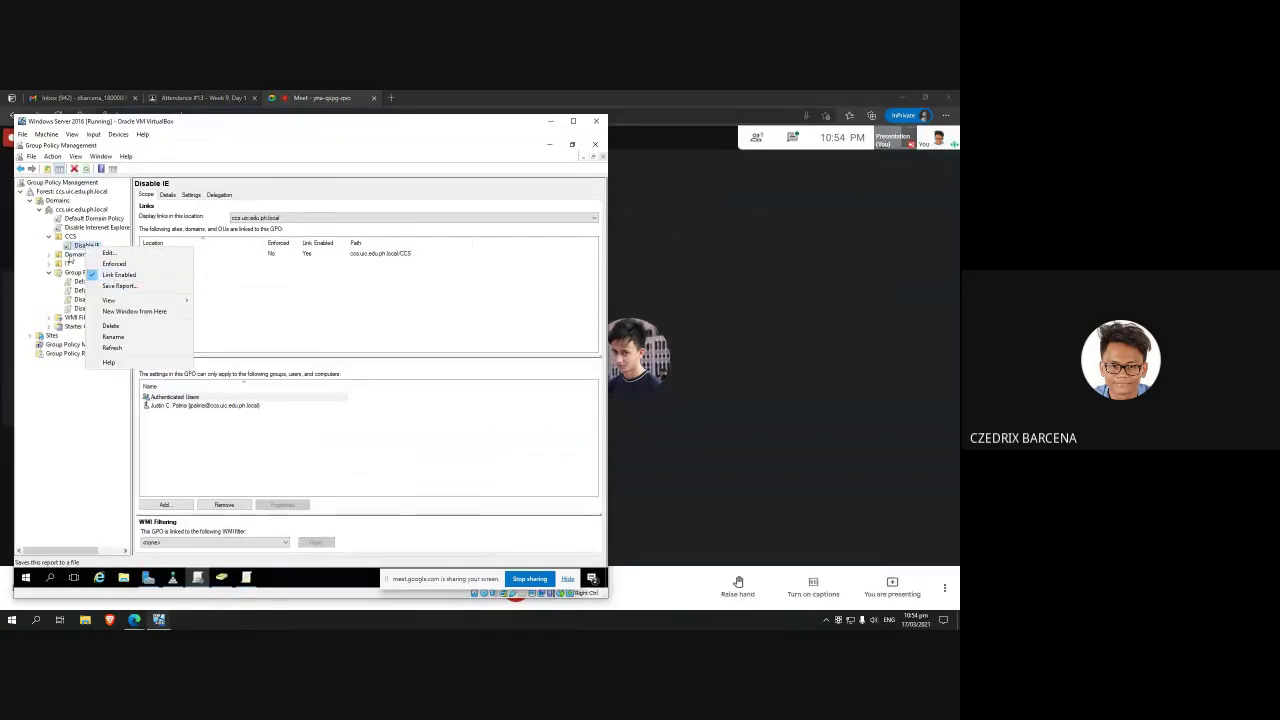
left_click(80, 253)
left_click(80, 246)
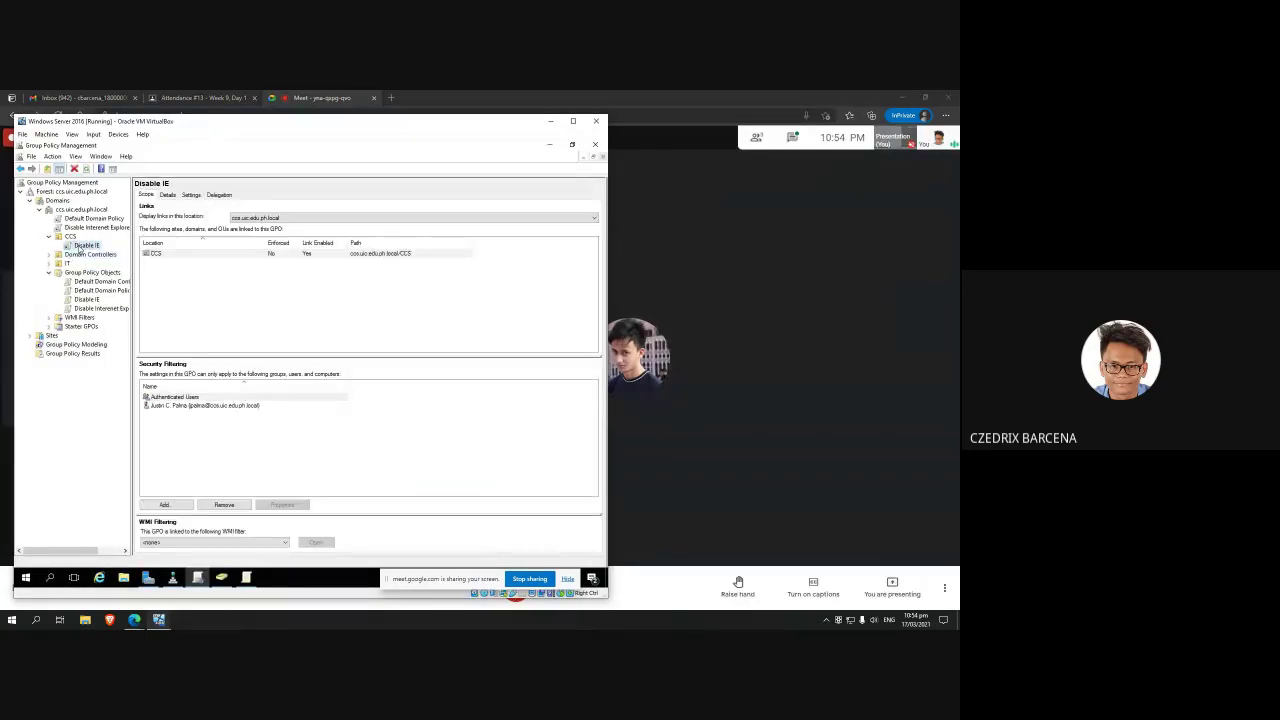
right_click(80, 246)
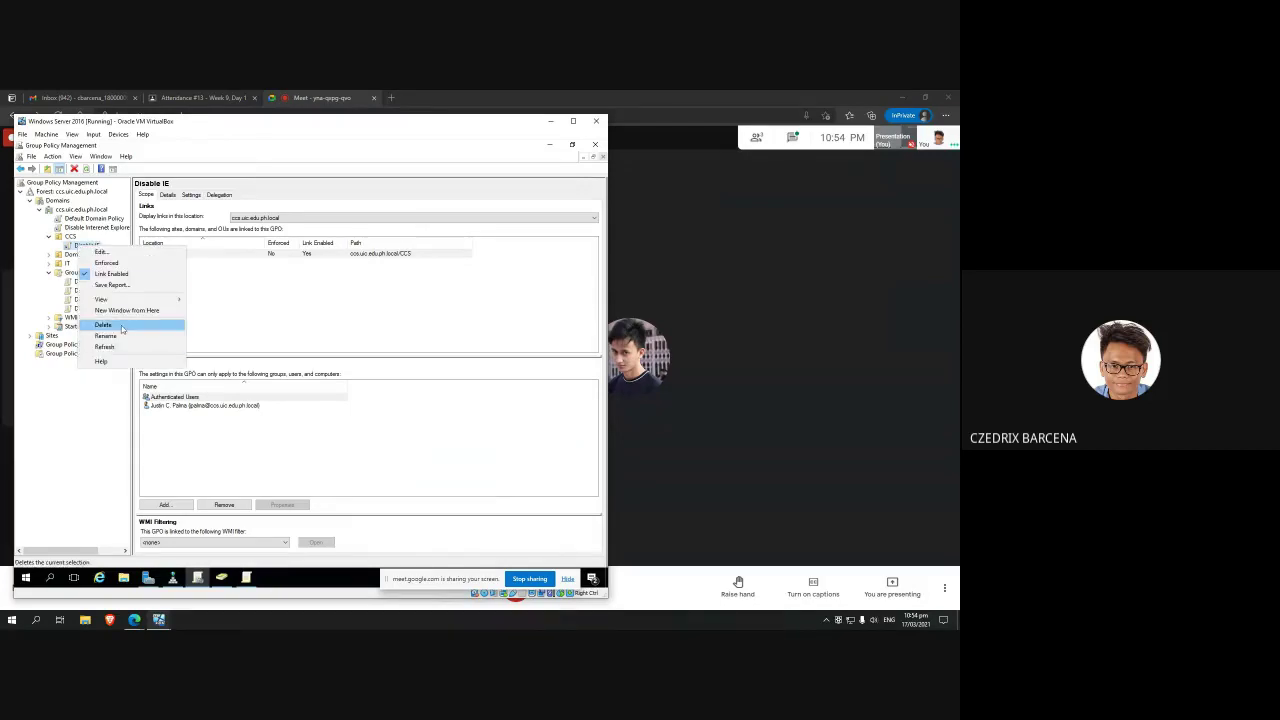
left_click(103, 325)
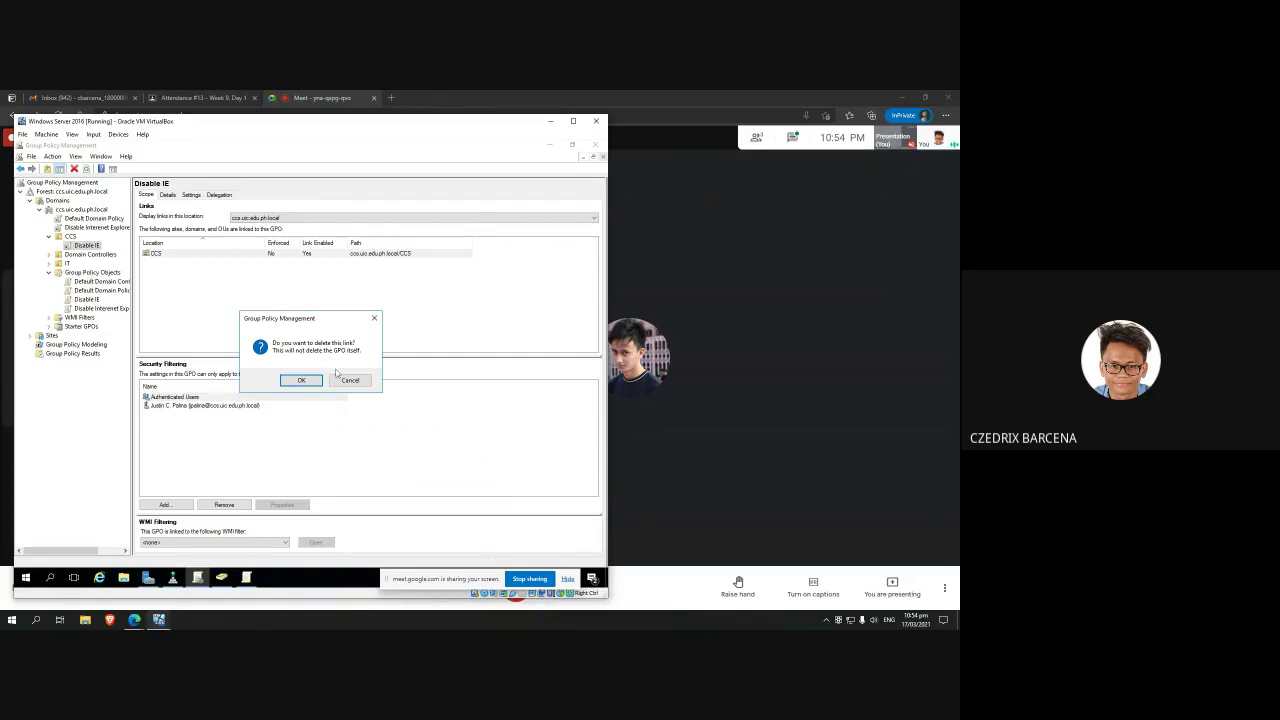
left_click(301, 381)
left_click(89, 294)
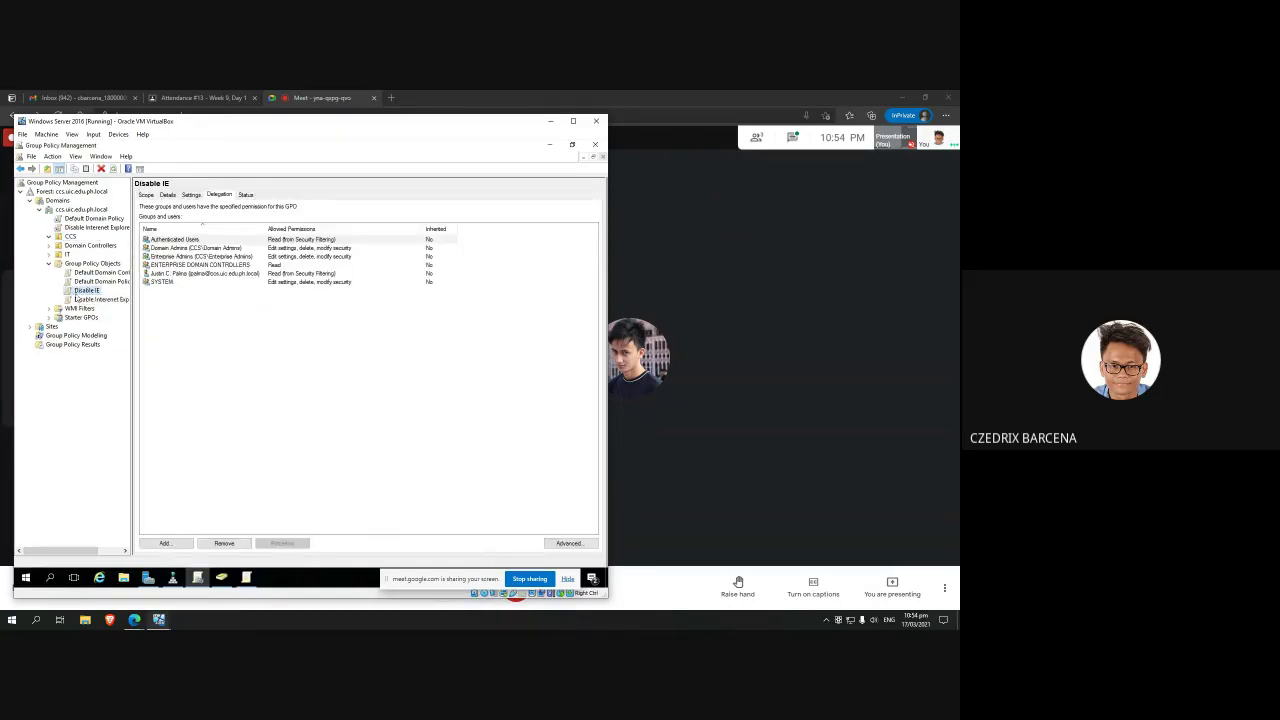
Step: Start deleting the Disable IE GPO, then cancel and leave it in place
left_click(92, 263)
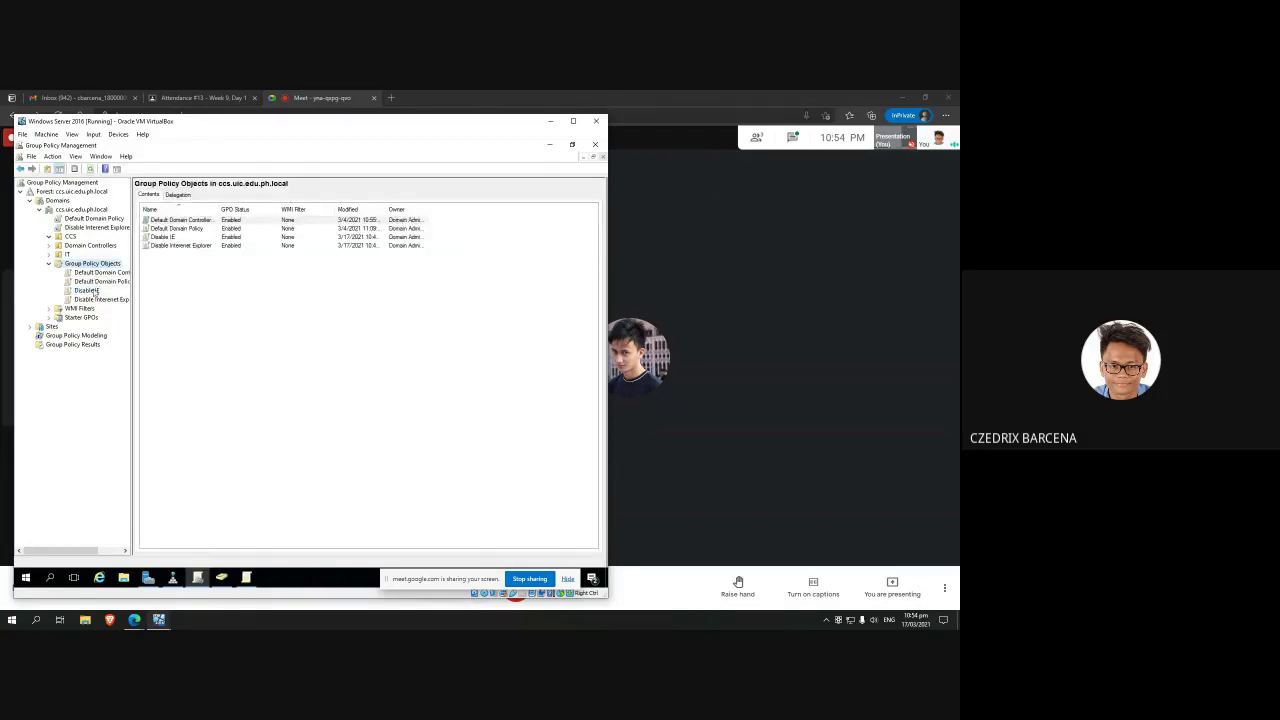
left_click(87, 290)
right_click(96, 292)
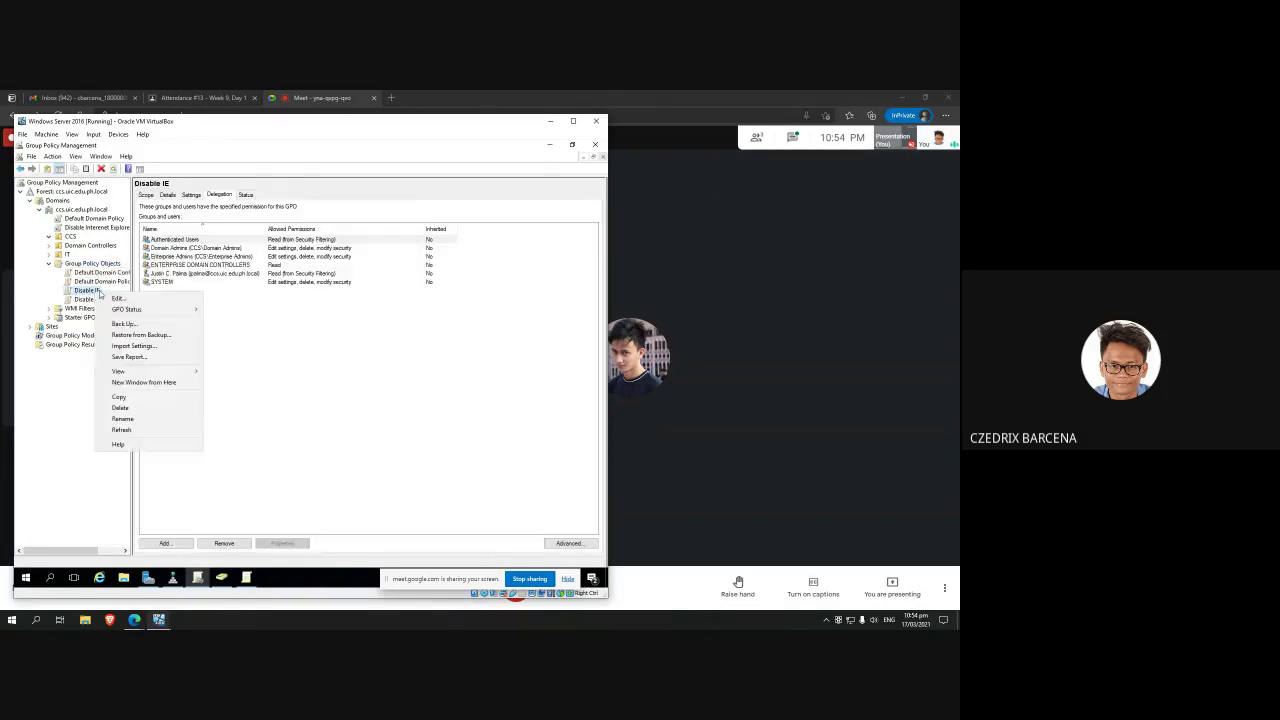
left_click(138, 408)
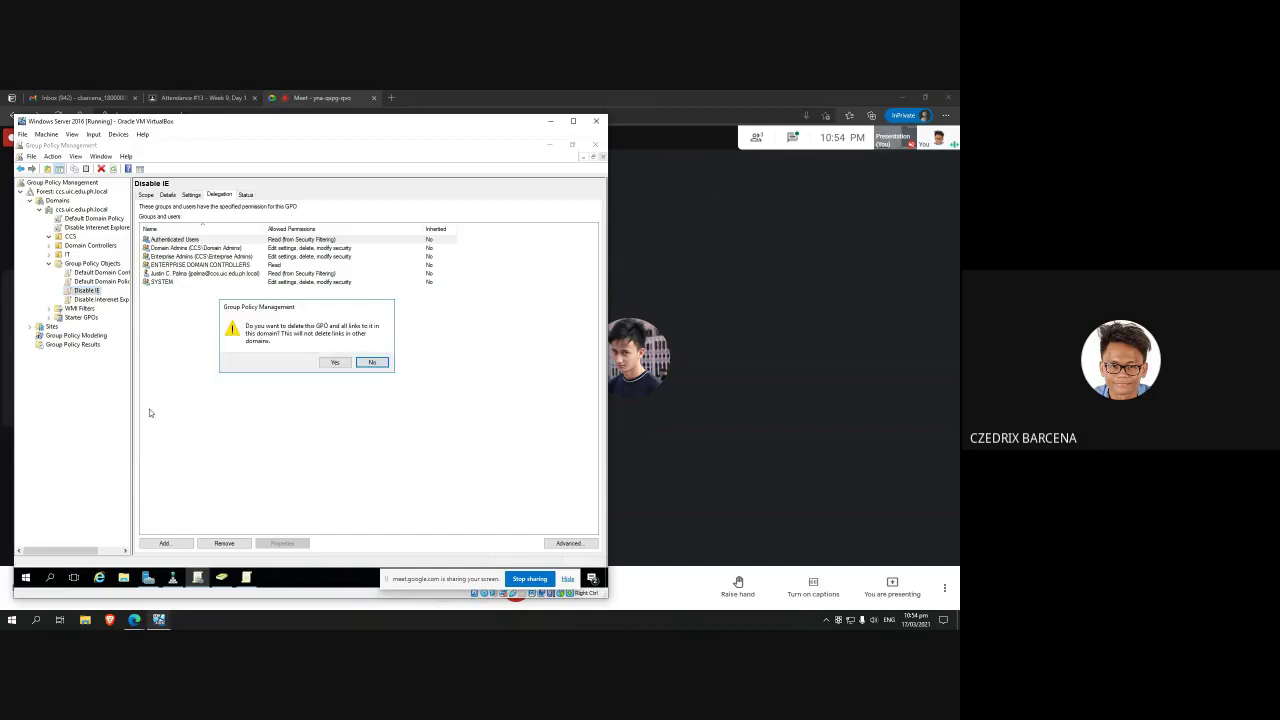
left_click(370, 362)
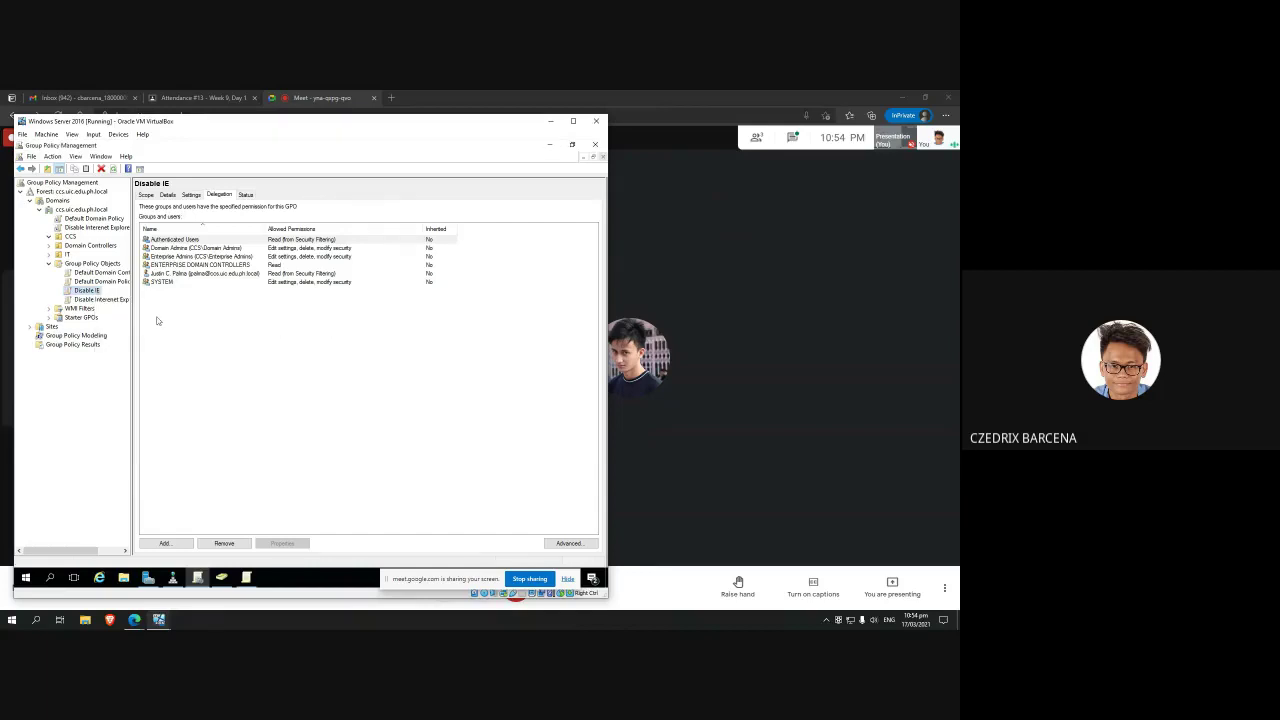
right_click(90, 291)
left_click(215, 301)
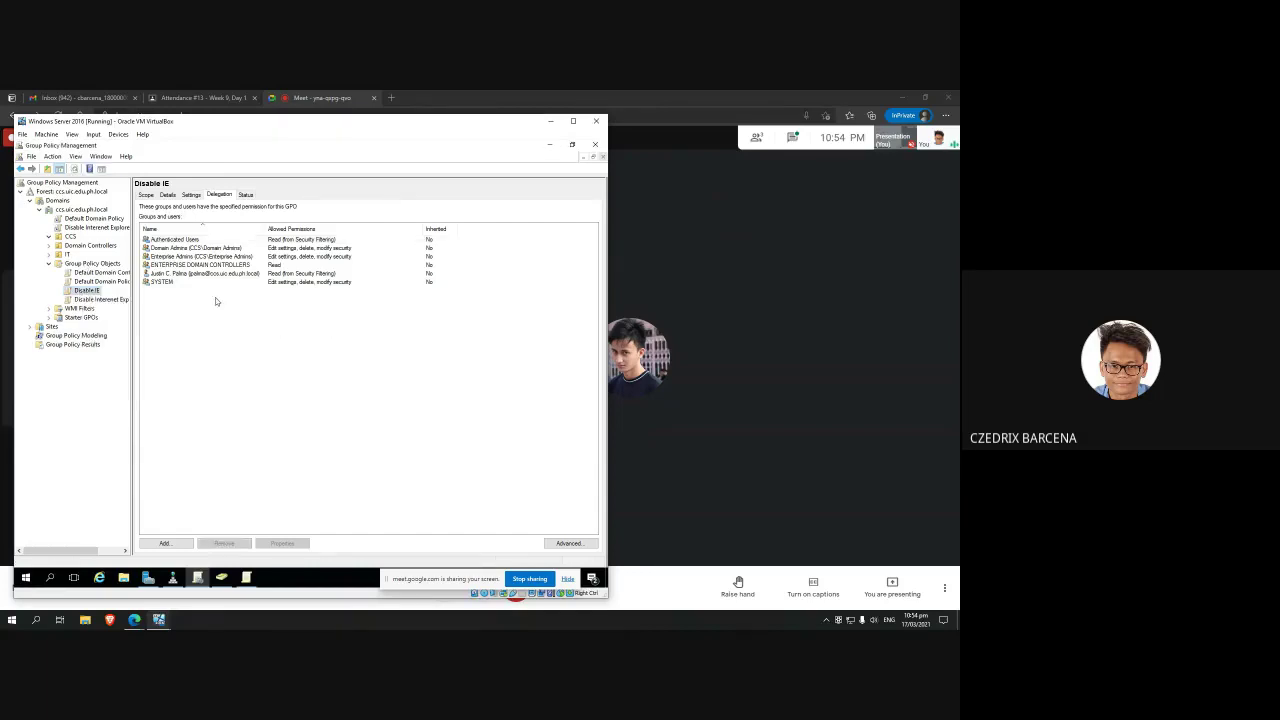
Step: Delete the Disable Internet Explorer GPO and confirm with Yes
left_click(97, 228)
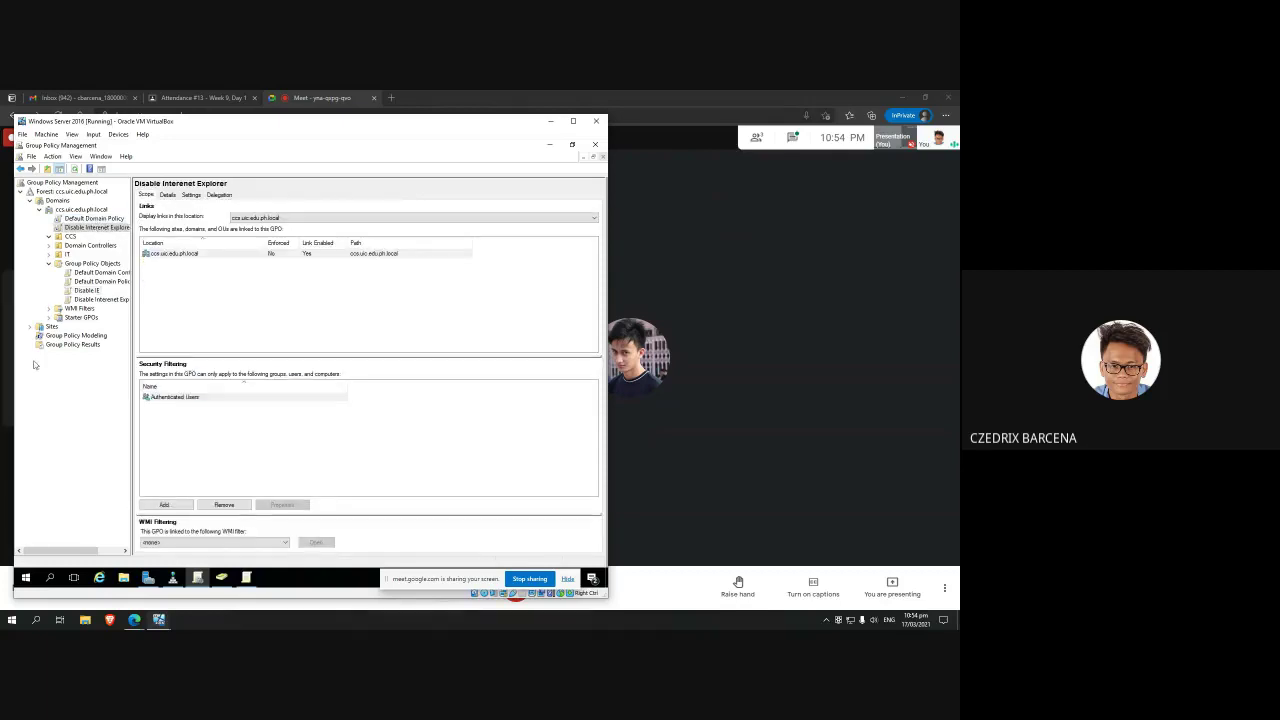
left_click(118, 300)
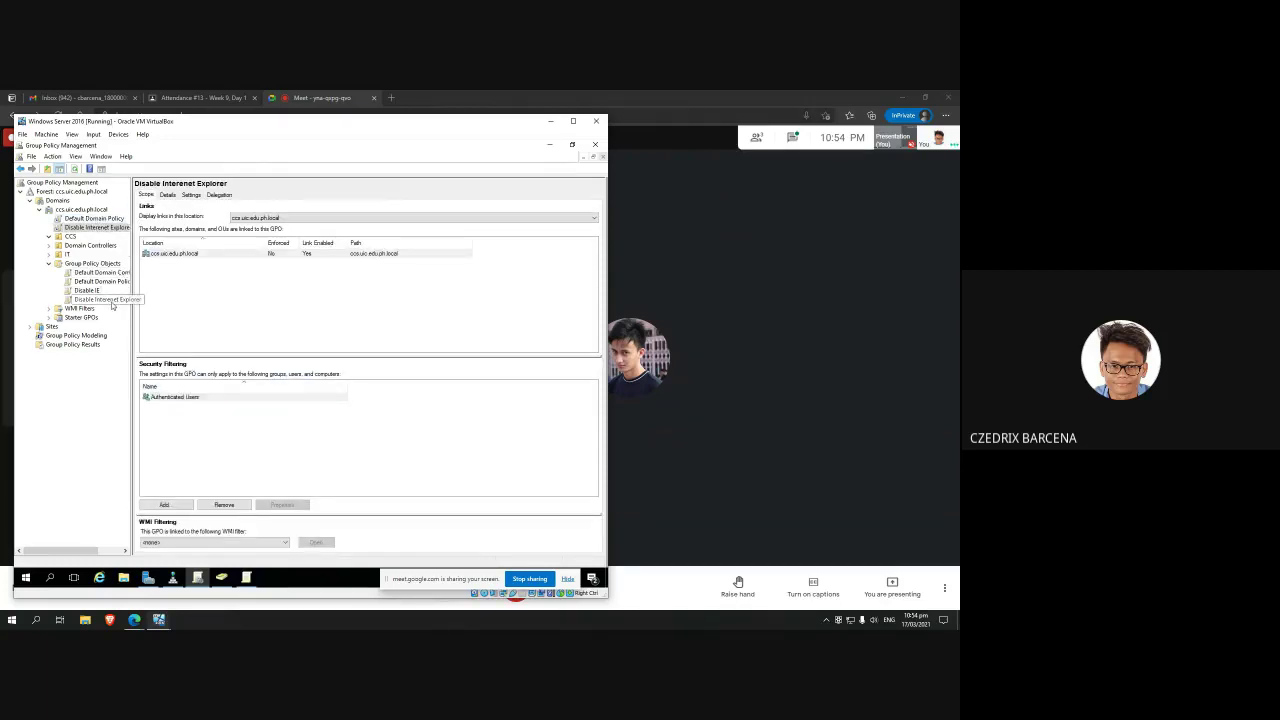
right_click(118, 301)
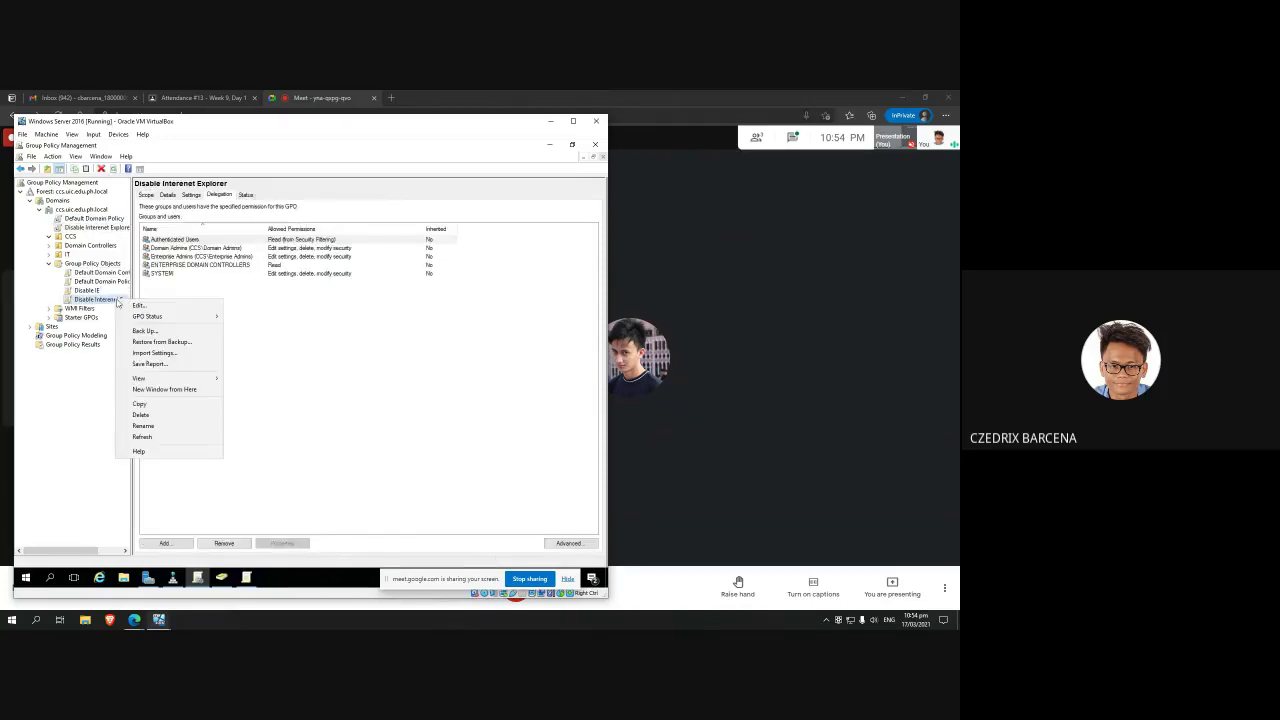
left_click(165, 415)
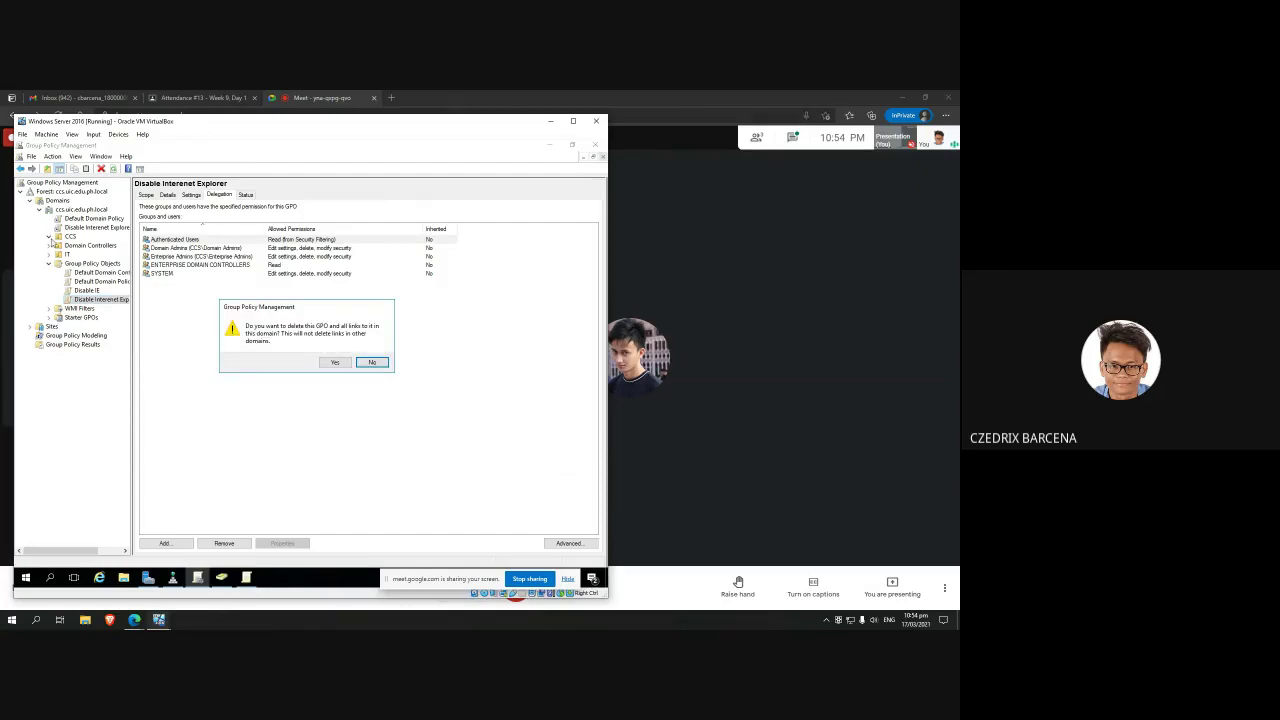
left_click(335, 362)
Step: Check the remaining links, then delete the Disable IE GPO, leaving only the two default policies
left_click(85, 219)
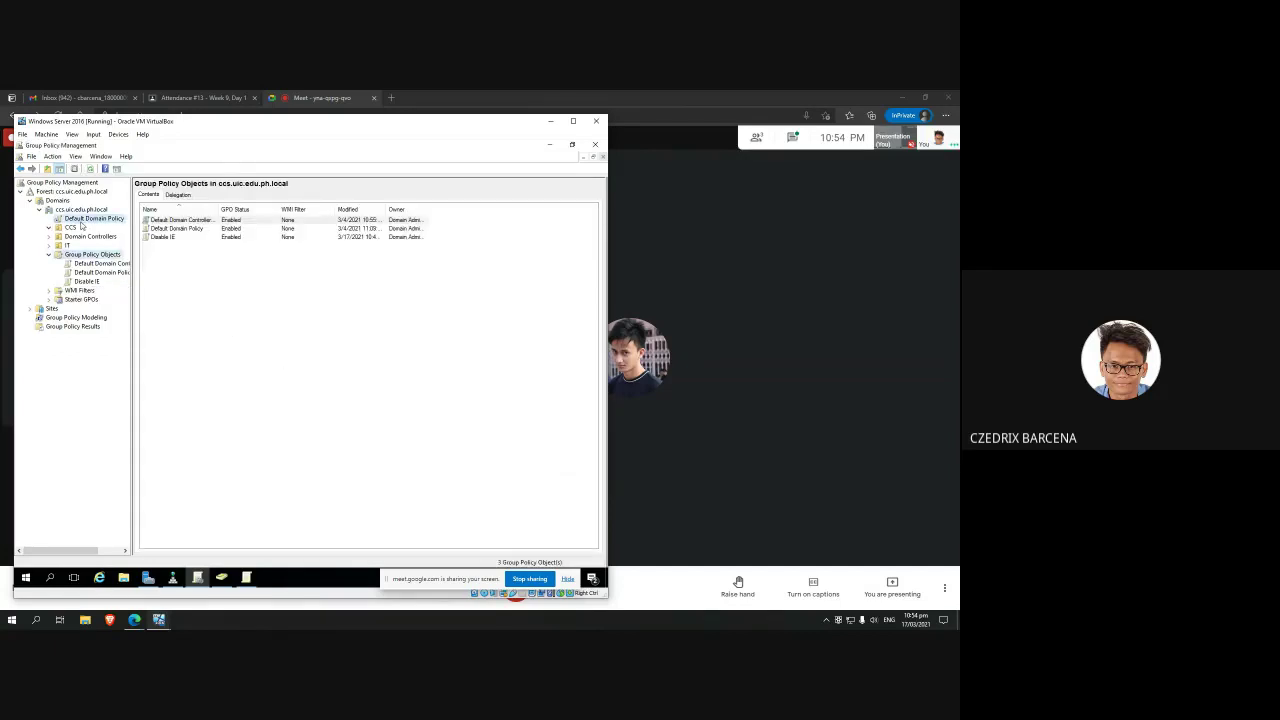
left_click(70, 228)
left_click(77, 220)
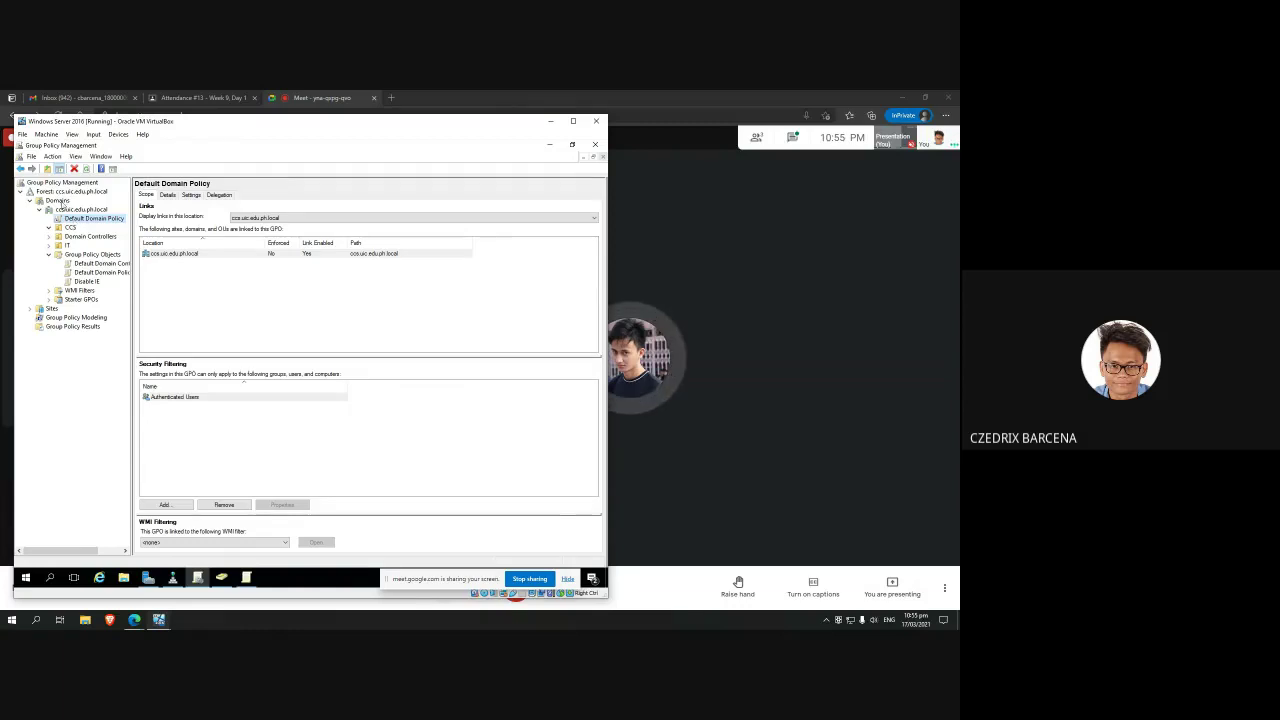
right_click(85, 283)
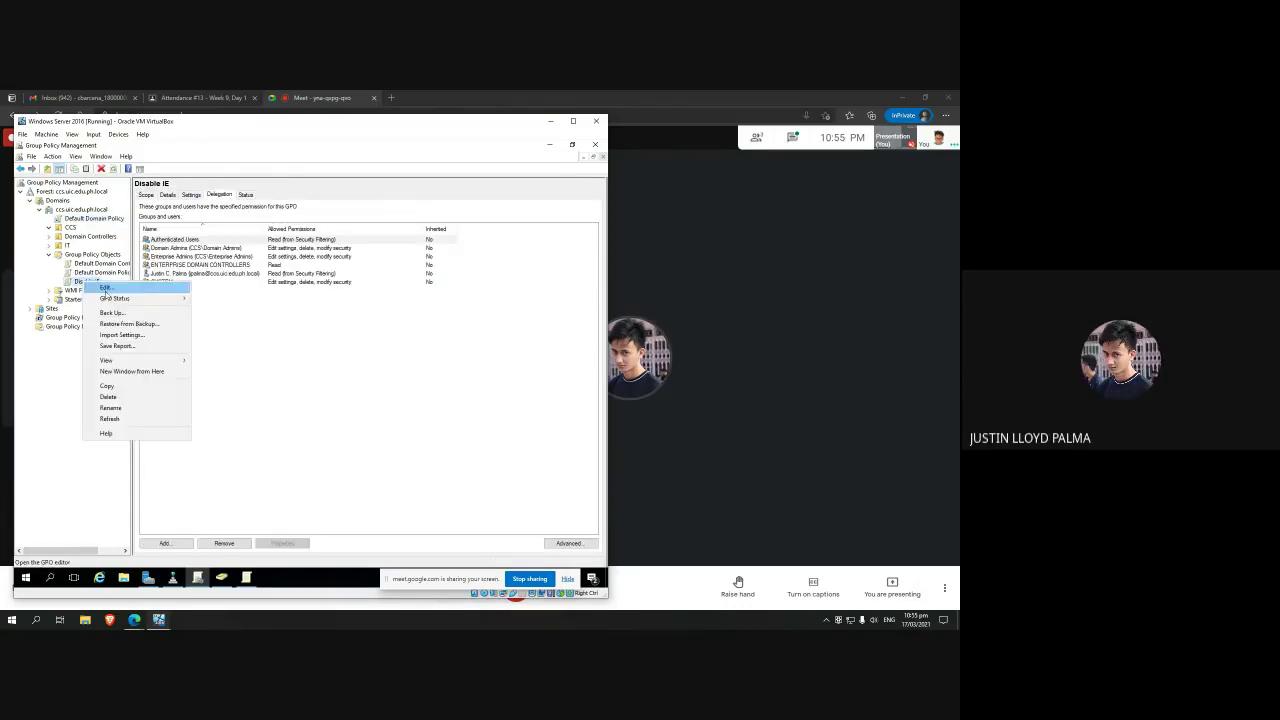
left_click(131, 399)
left_click(335, 362)
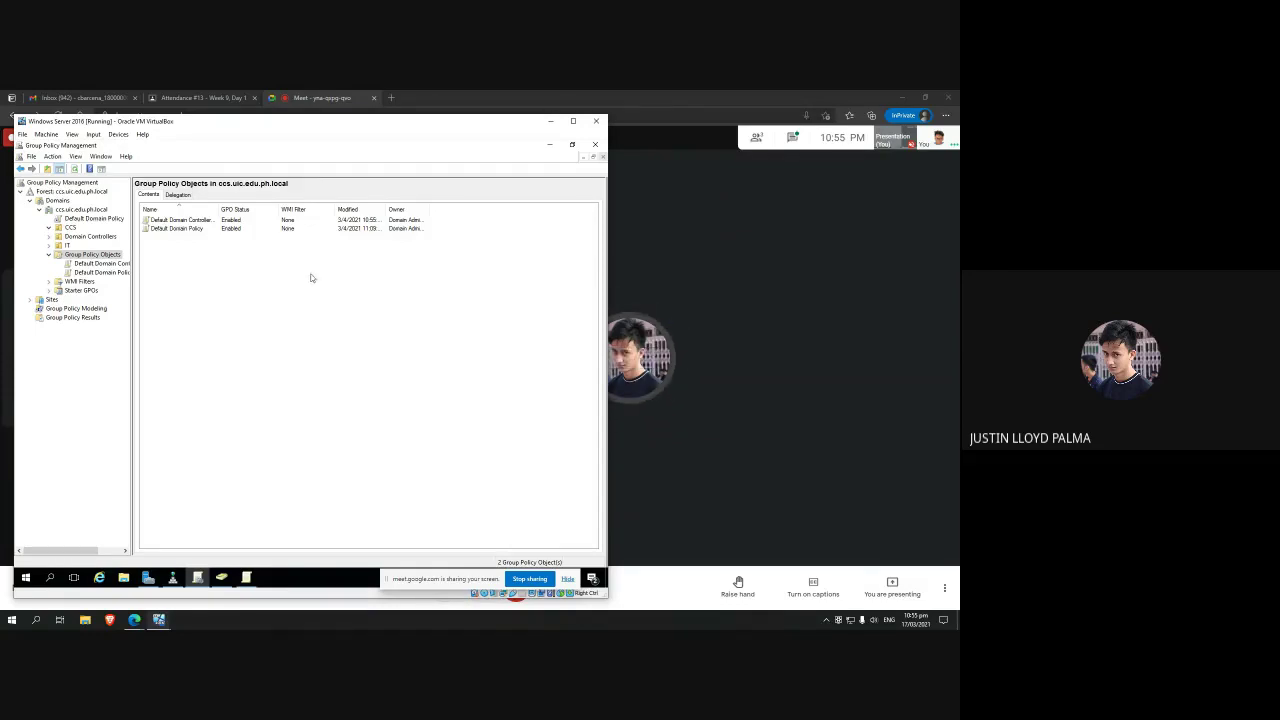
left_click(181, 98)
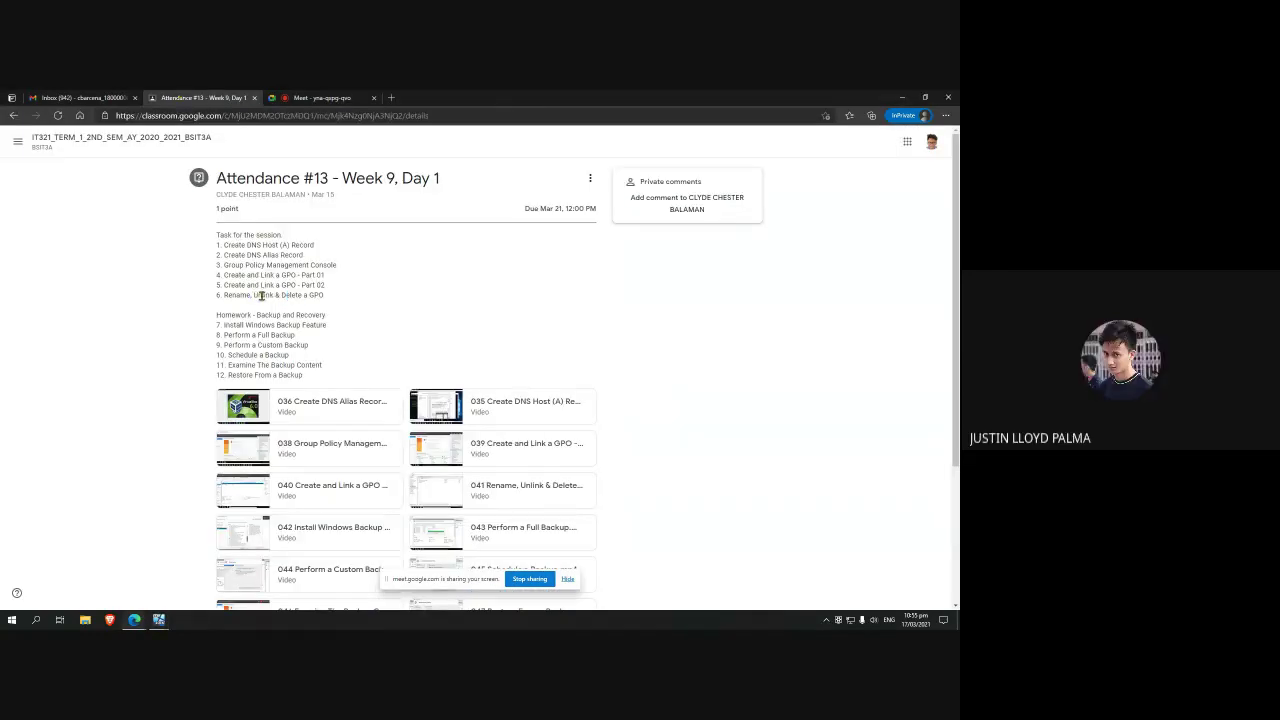
Step: Return to the Google Meet tab and bring the Server and Windows 10 VM windows forward
left_click(319, 100)
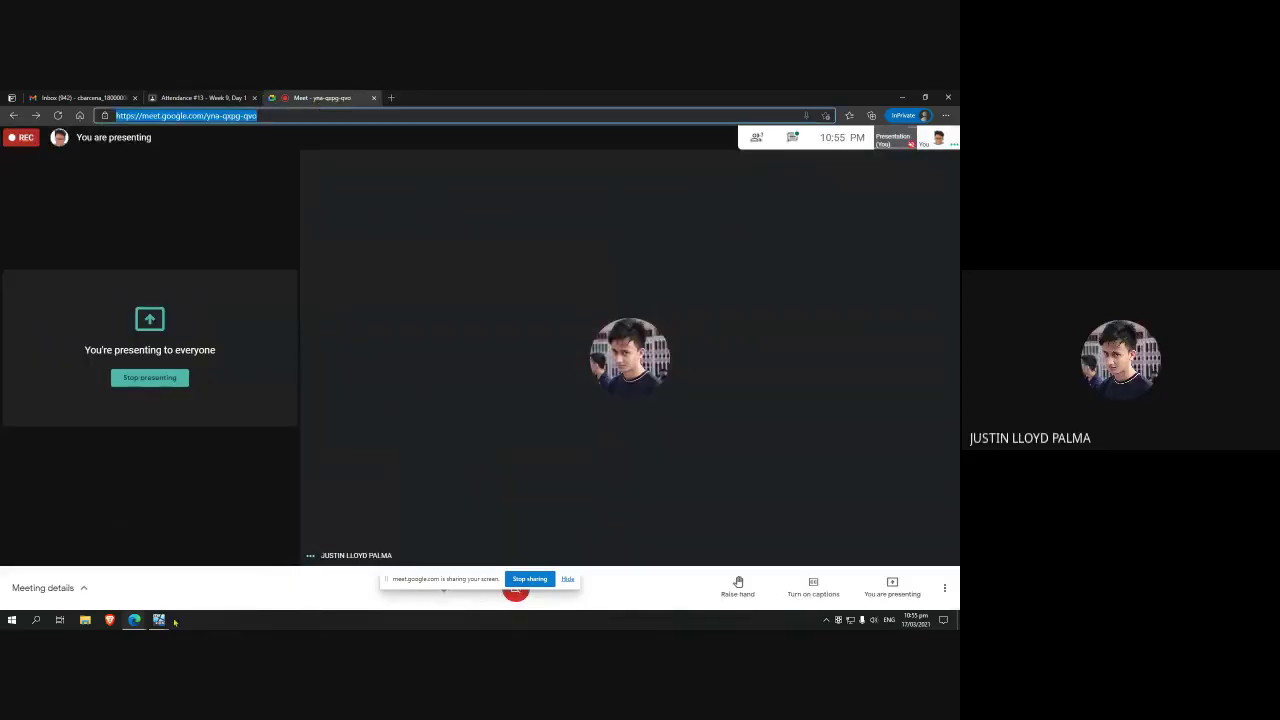
mouse_move(159, 620)
left_click(120, 572)
left_click(215, 575)
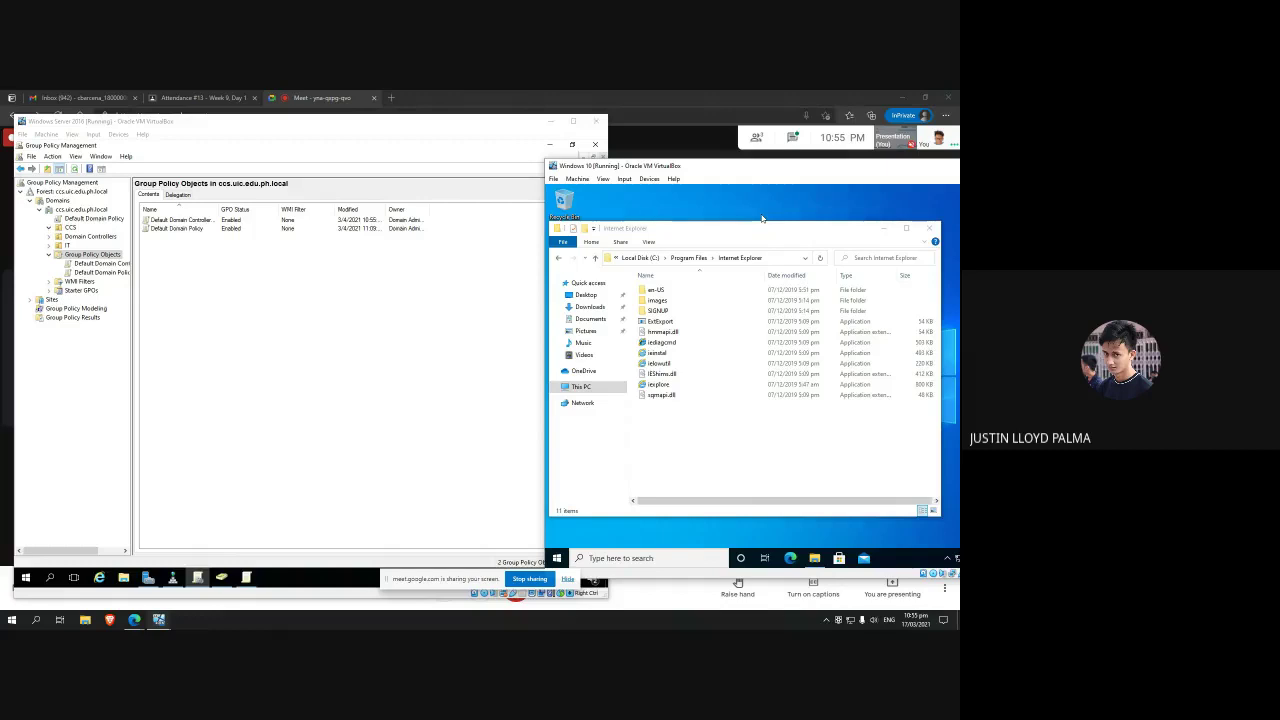
Step: Move the Windows 10 VM window slightly left and minimize the server's Group Policy Management console
left_click(248, 265)
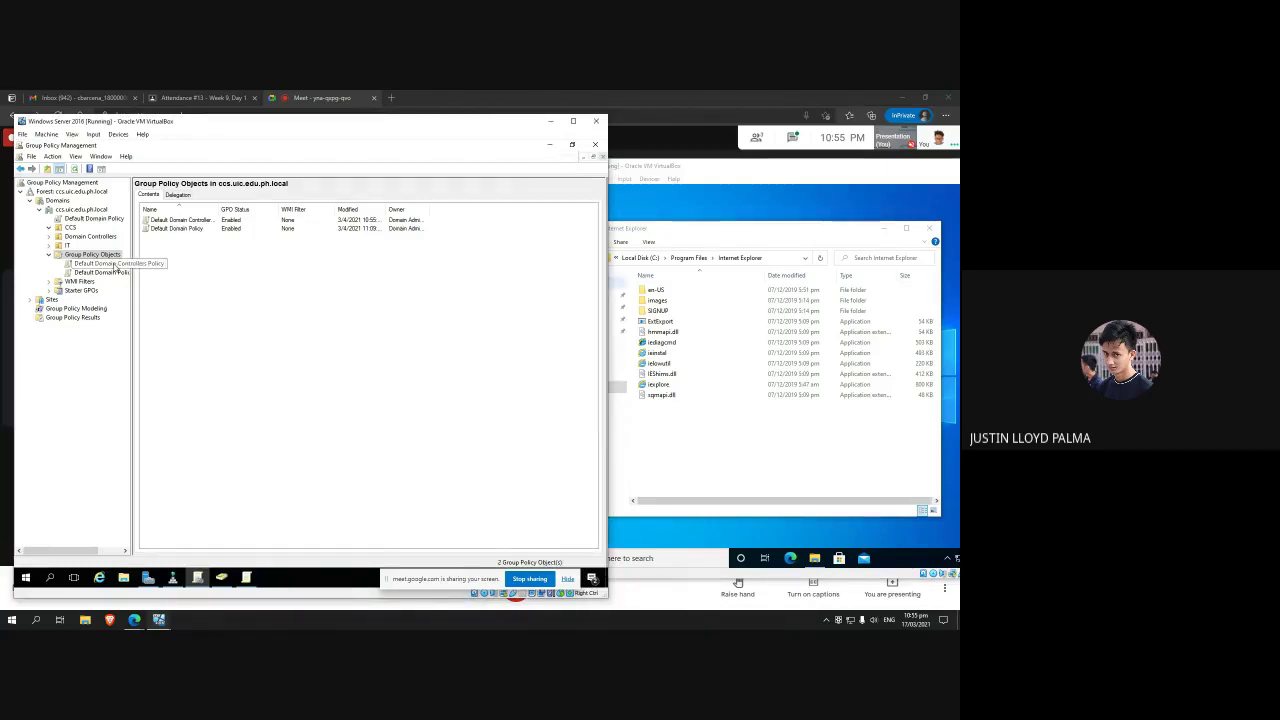
left_click(116, 264)
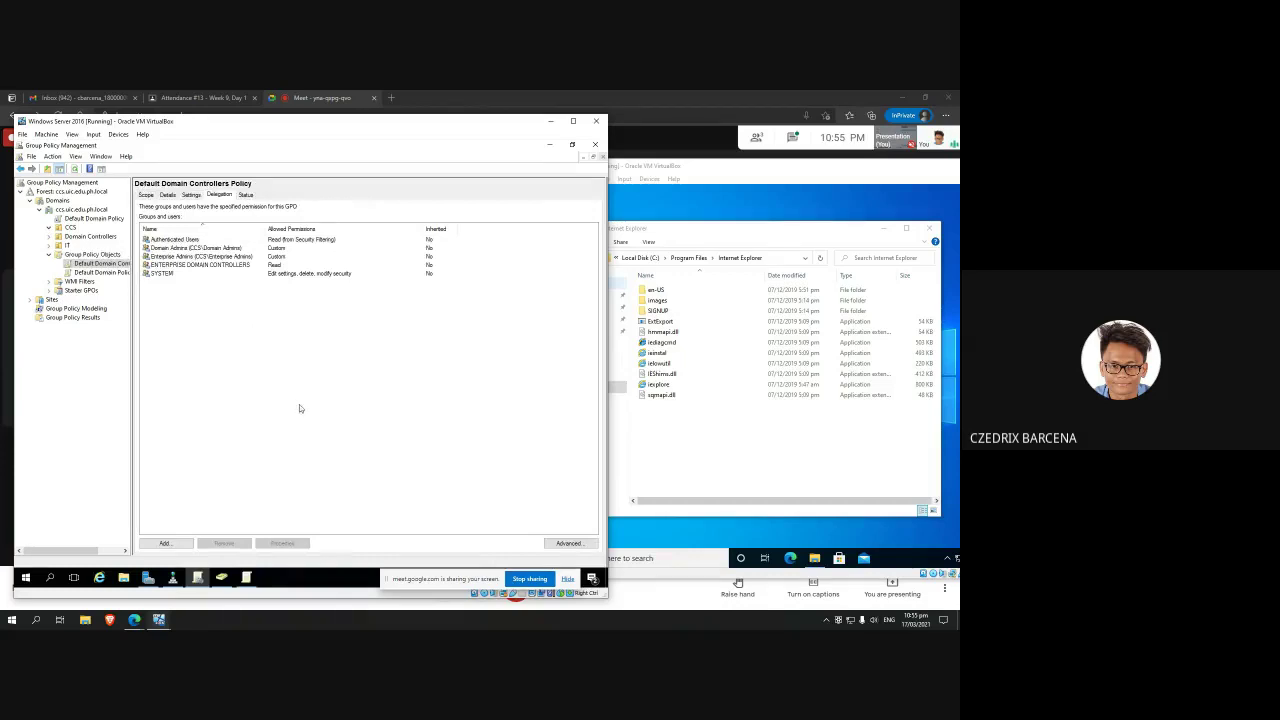
left_click(717, 535)
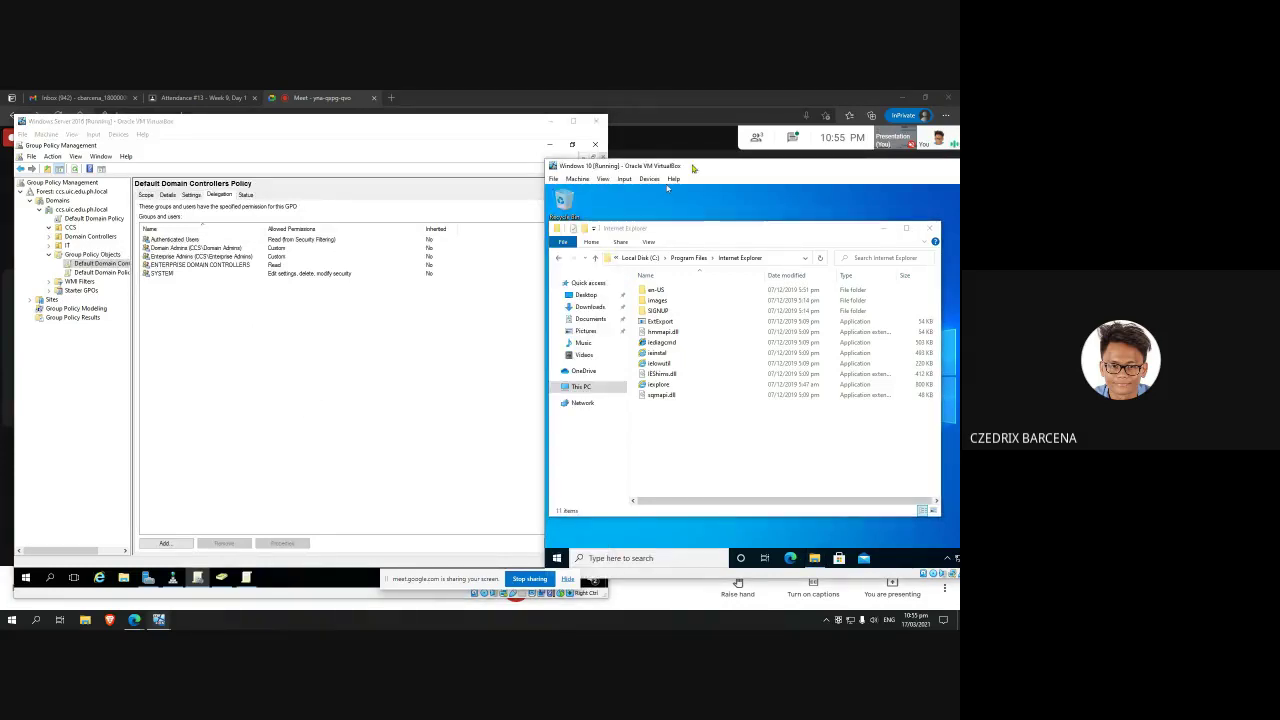
left_click_drag(693, 168, 619, 163)
left_click(203, 237)
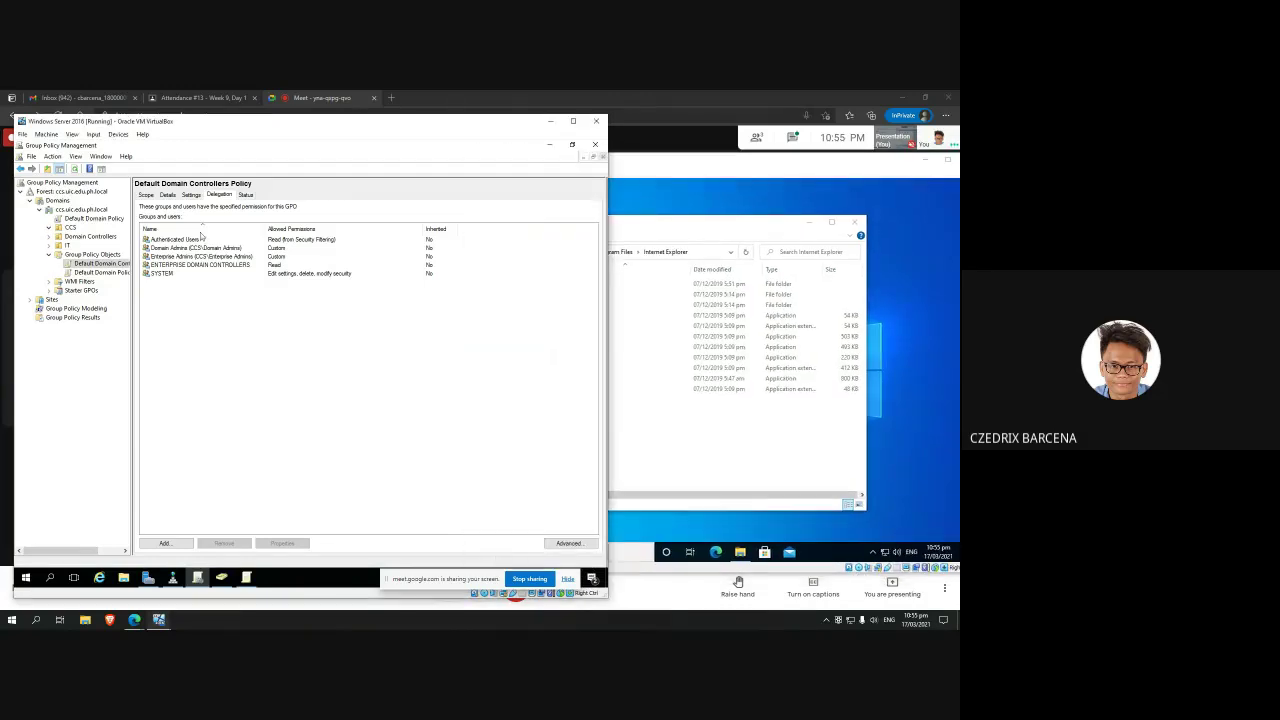
left_click(585, 157)
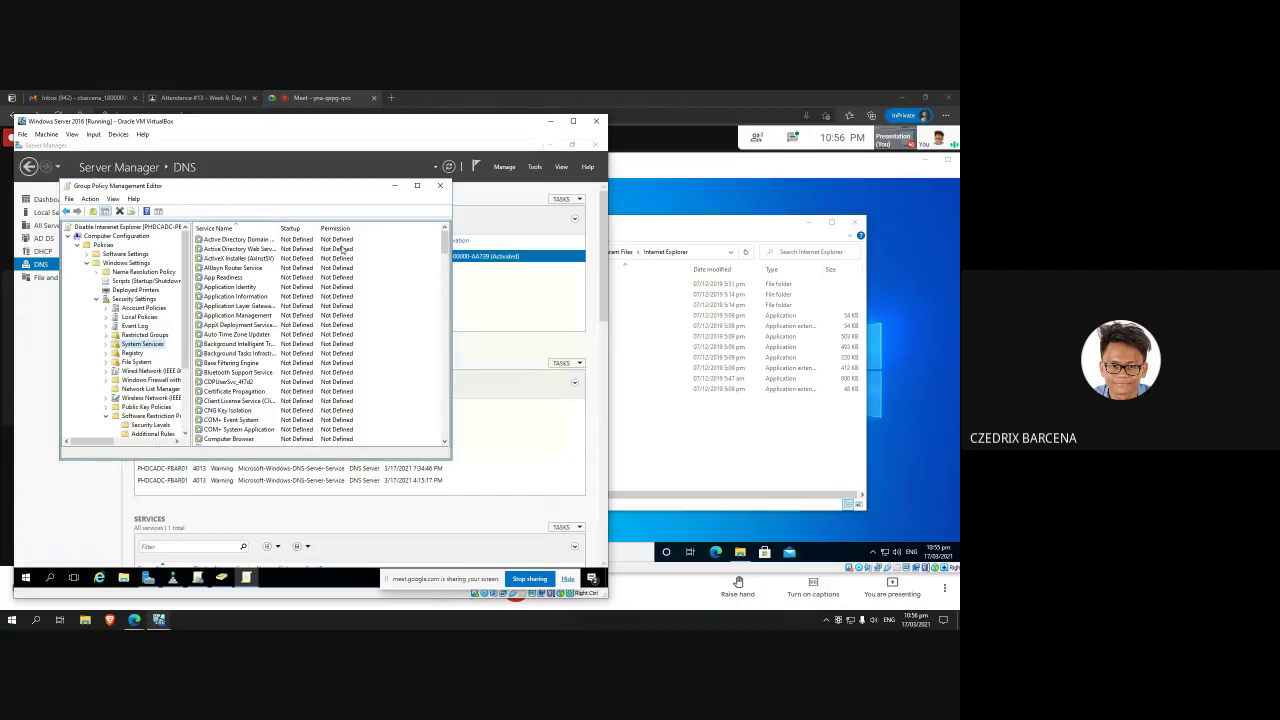
Step: Minimize the policy editor and check the WorkstationA and WorkstationAlias records in DNS Manager
left_click(394, 185)
left_click(176, 577)
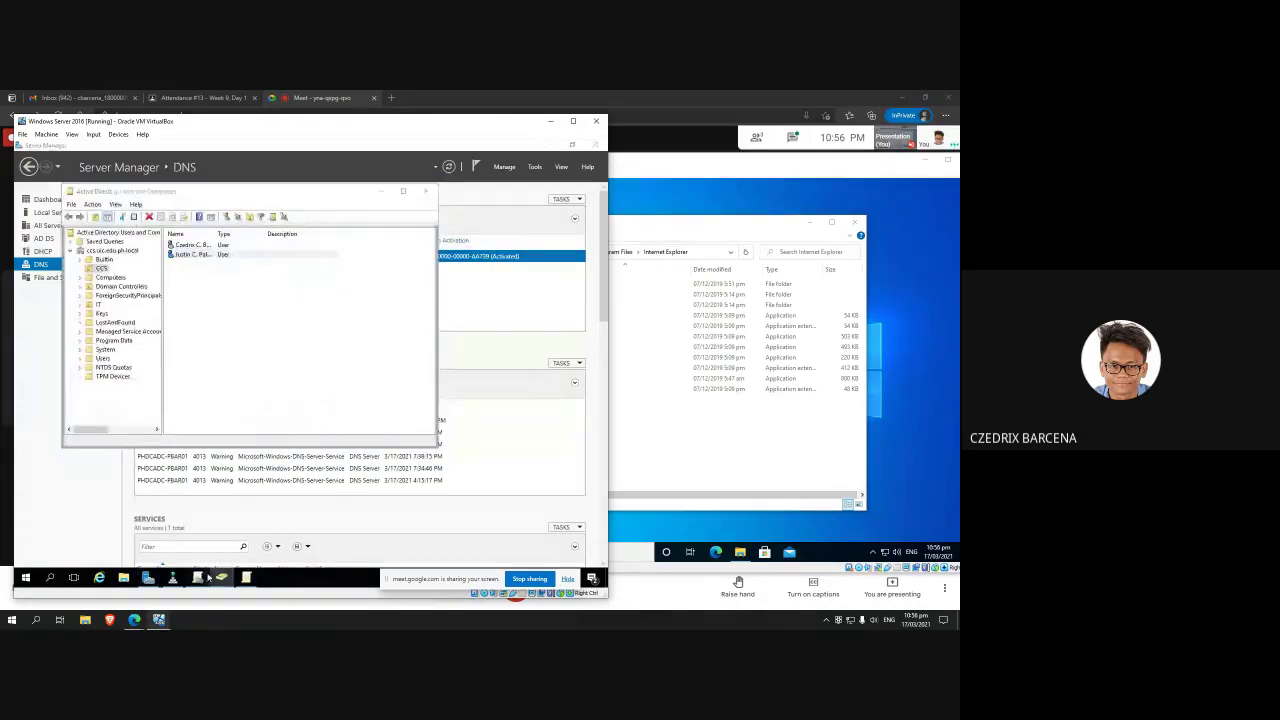
left_click(185, 577)
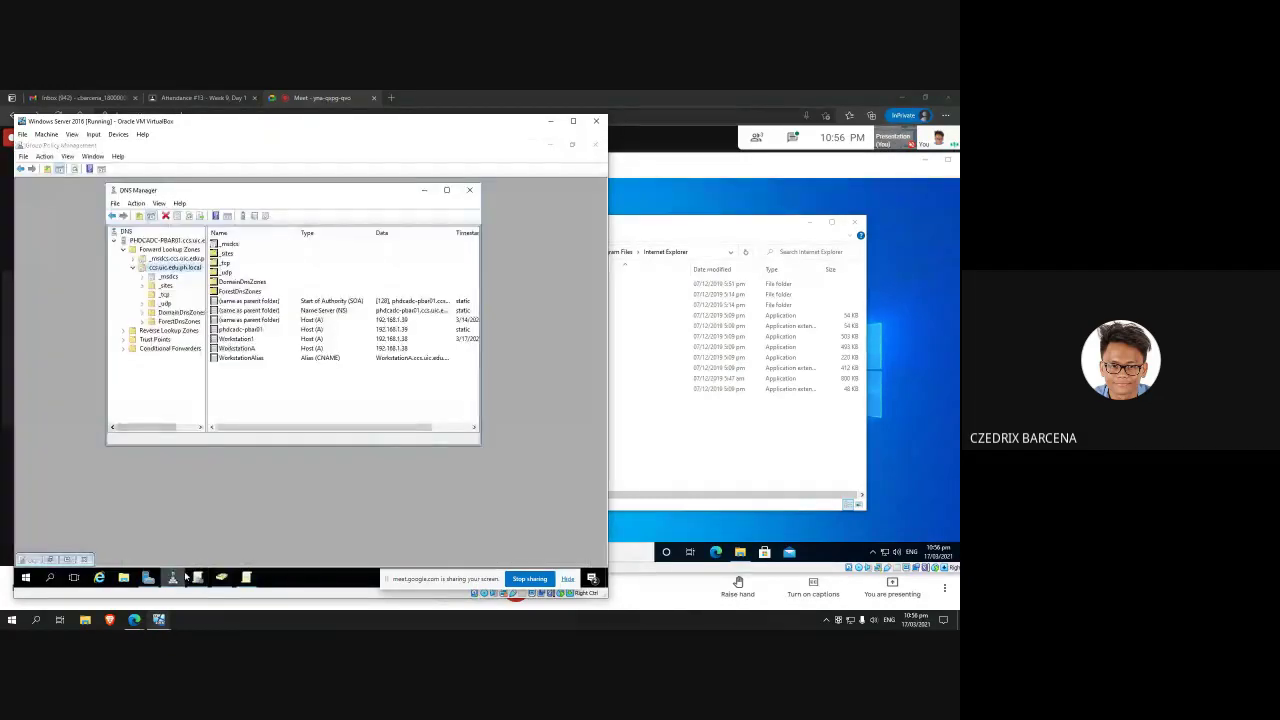
left_click(272, 349)
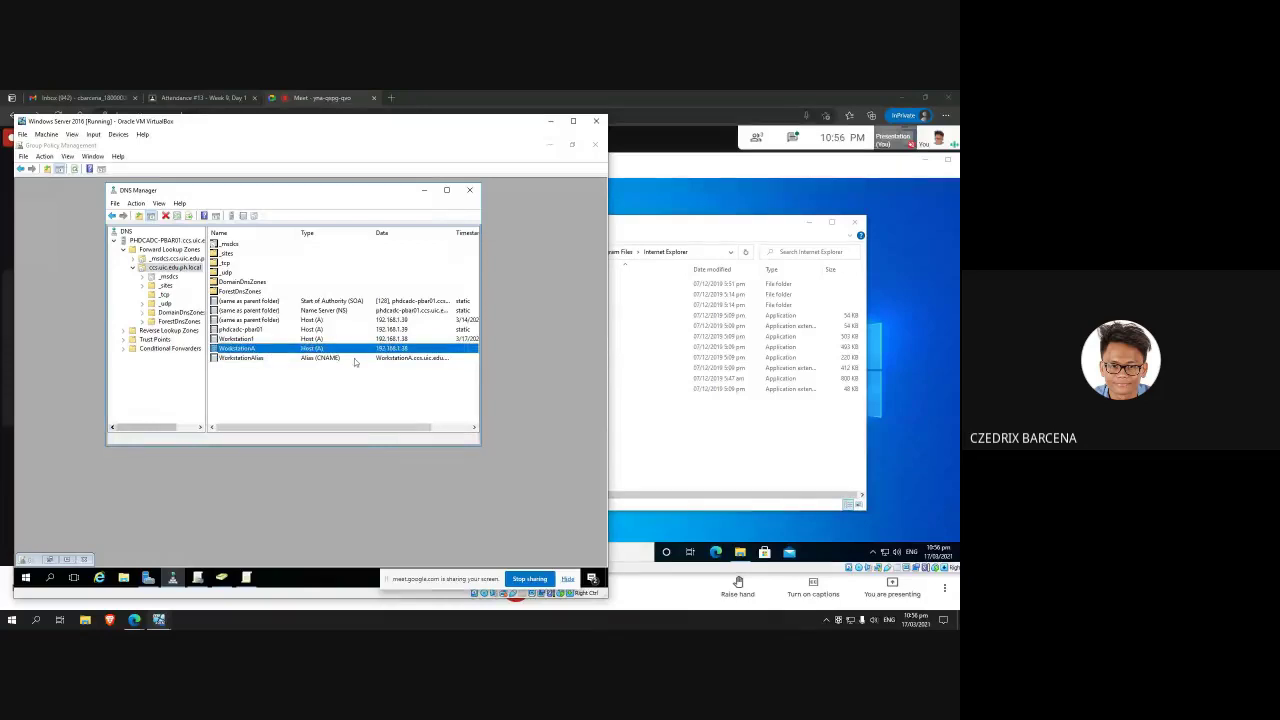
left_click(260, 358)
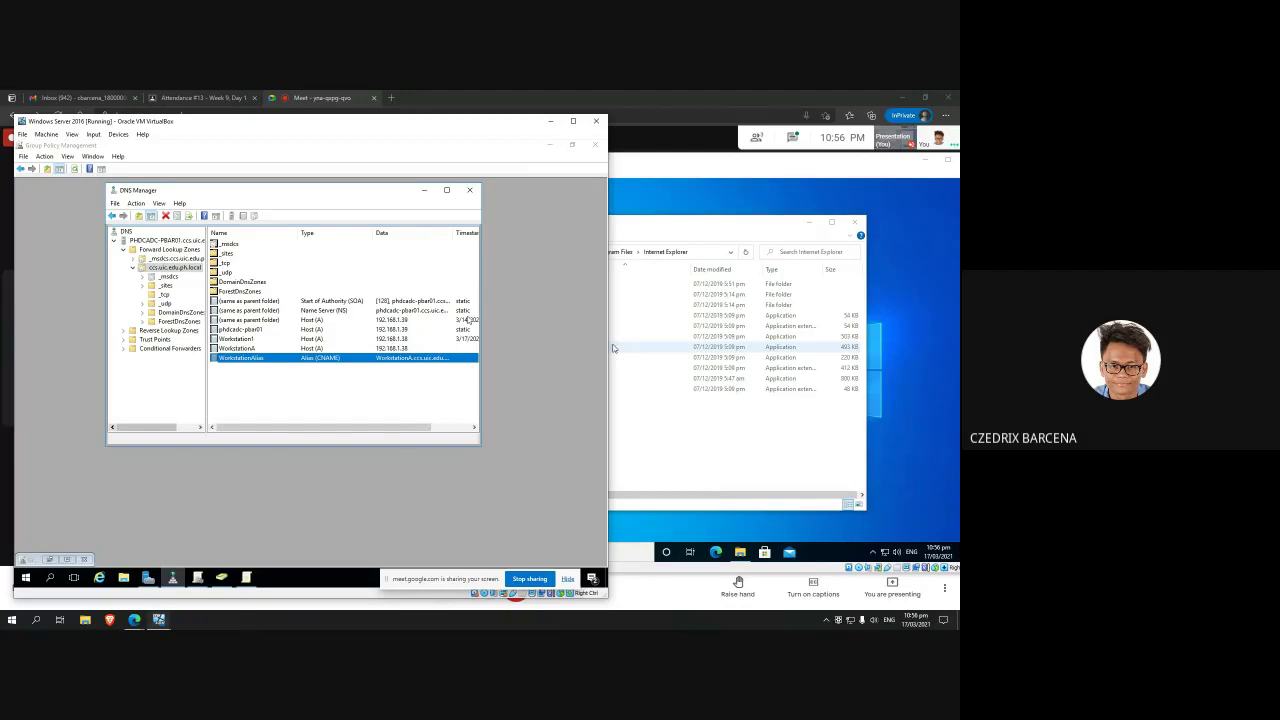
Step: Bring Group Policy Management back to the front on the Server VM
left_click(534, 303)
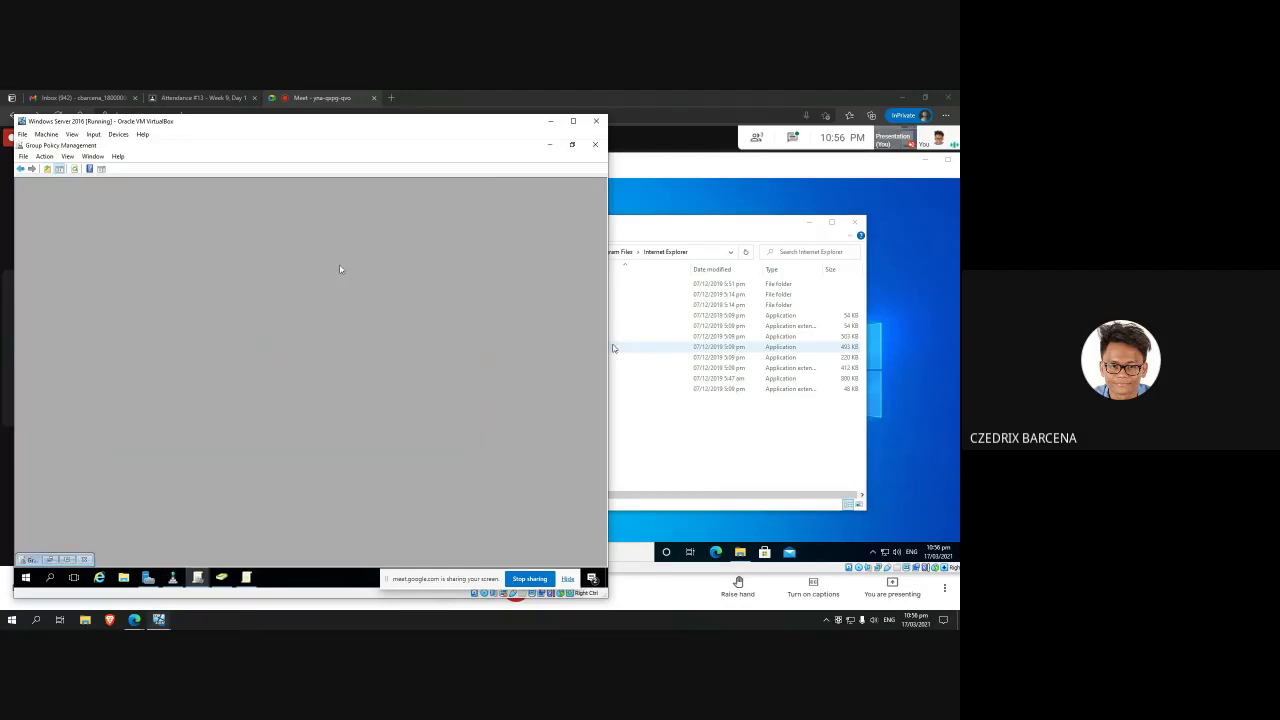
left_click(933, 452)
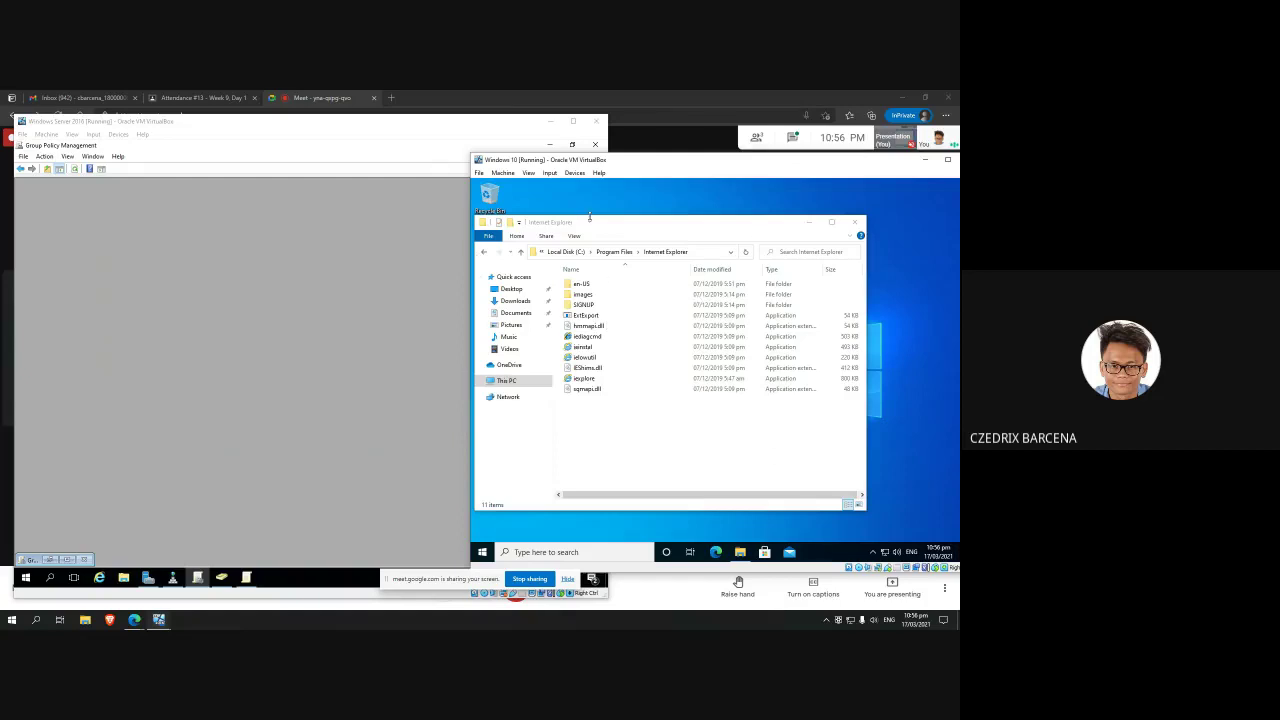
left_click(255, 172)
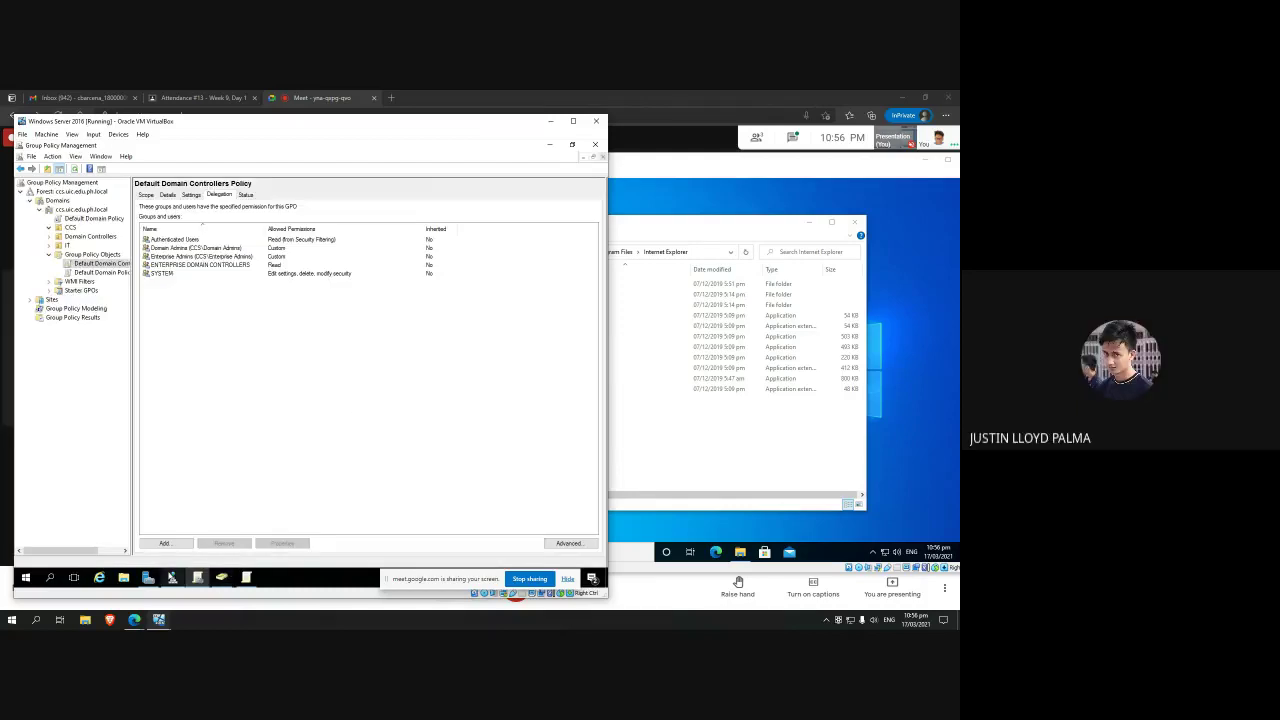
Step: Show Server Manager on the server, then close the client's Internet Explorer folder window
left_click(149, 577)
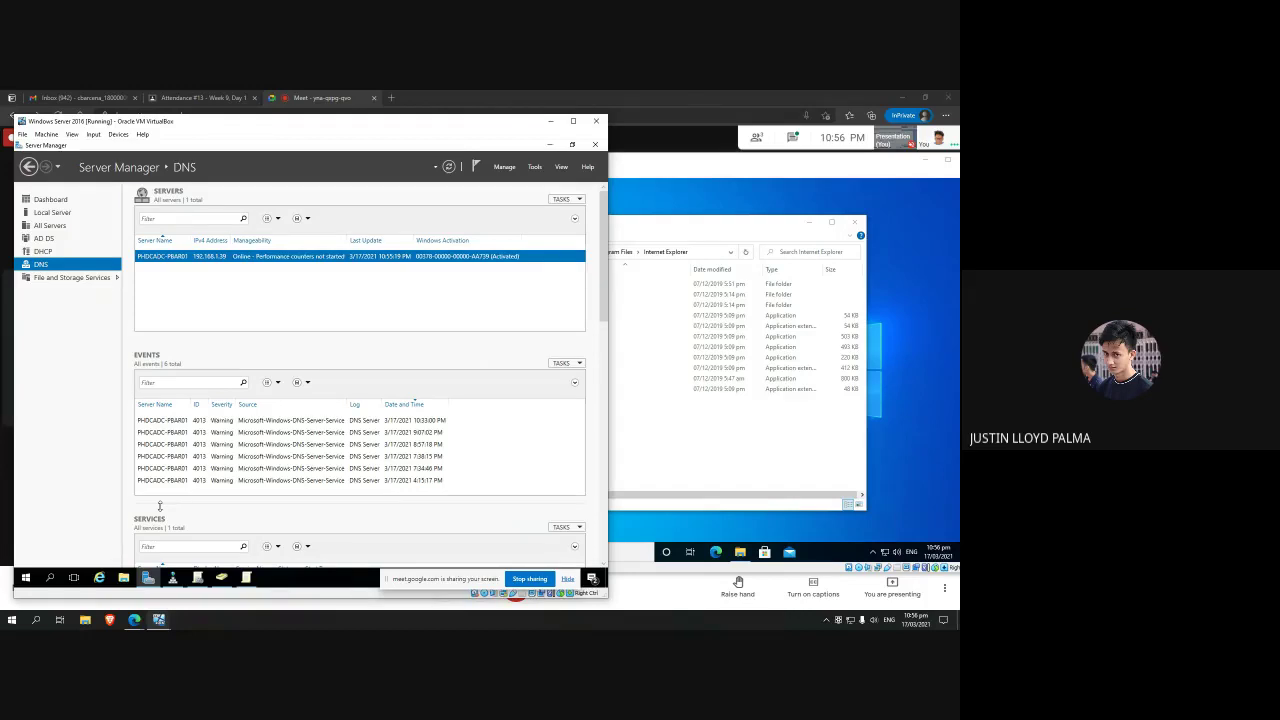
left_click(683, 429)
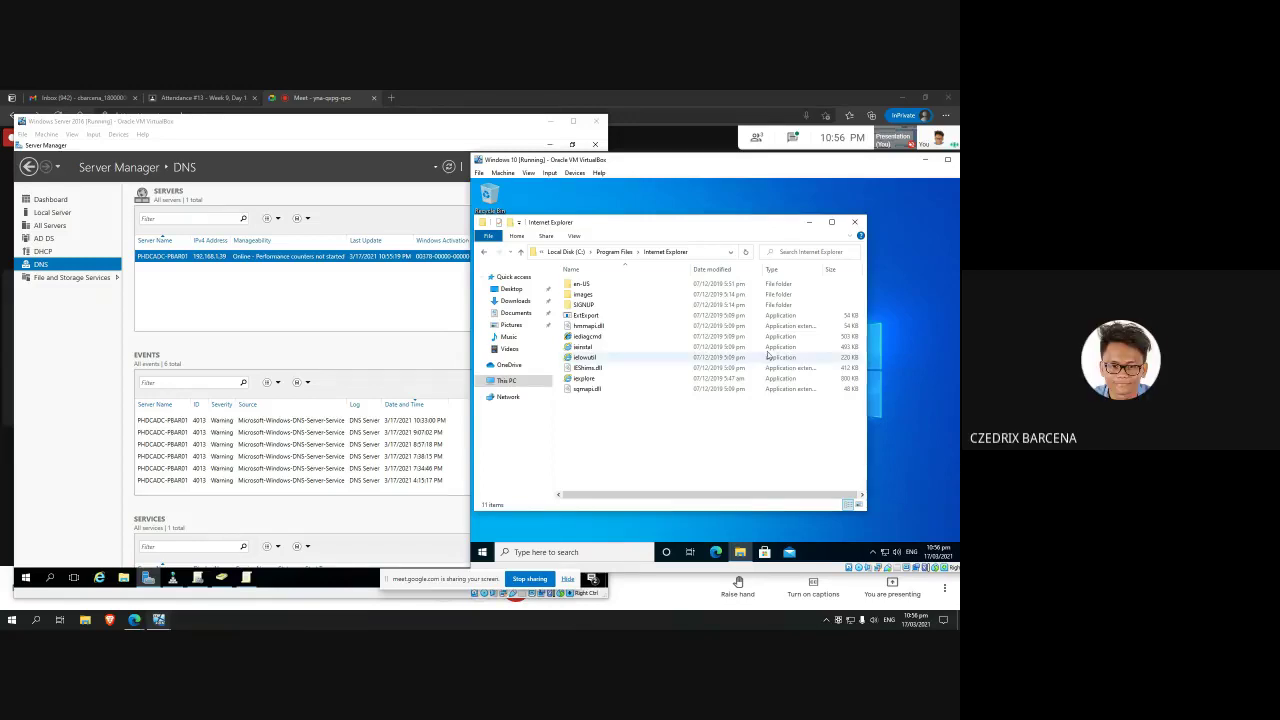
left_click(857, 222)
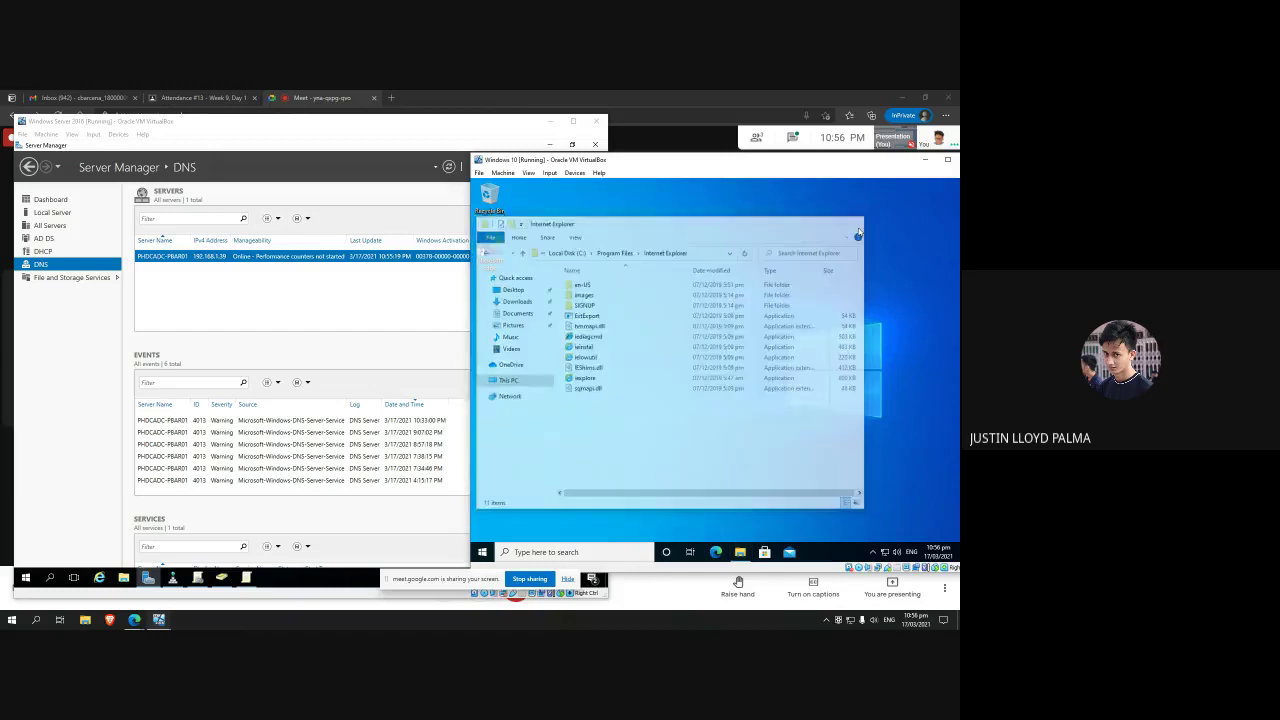